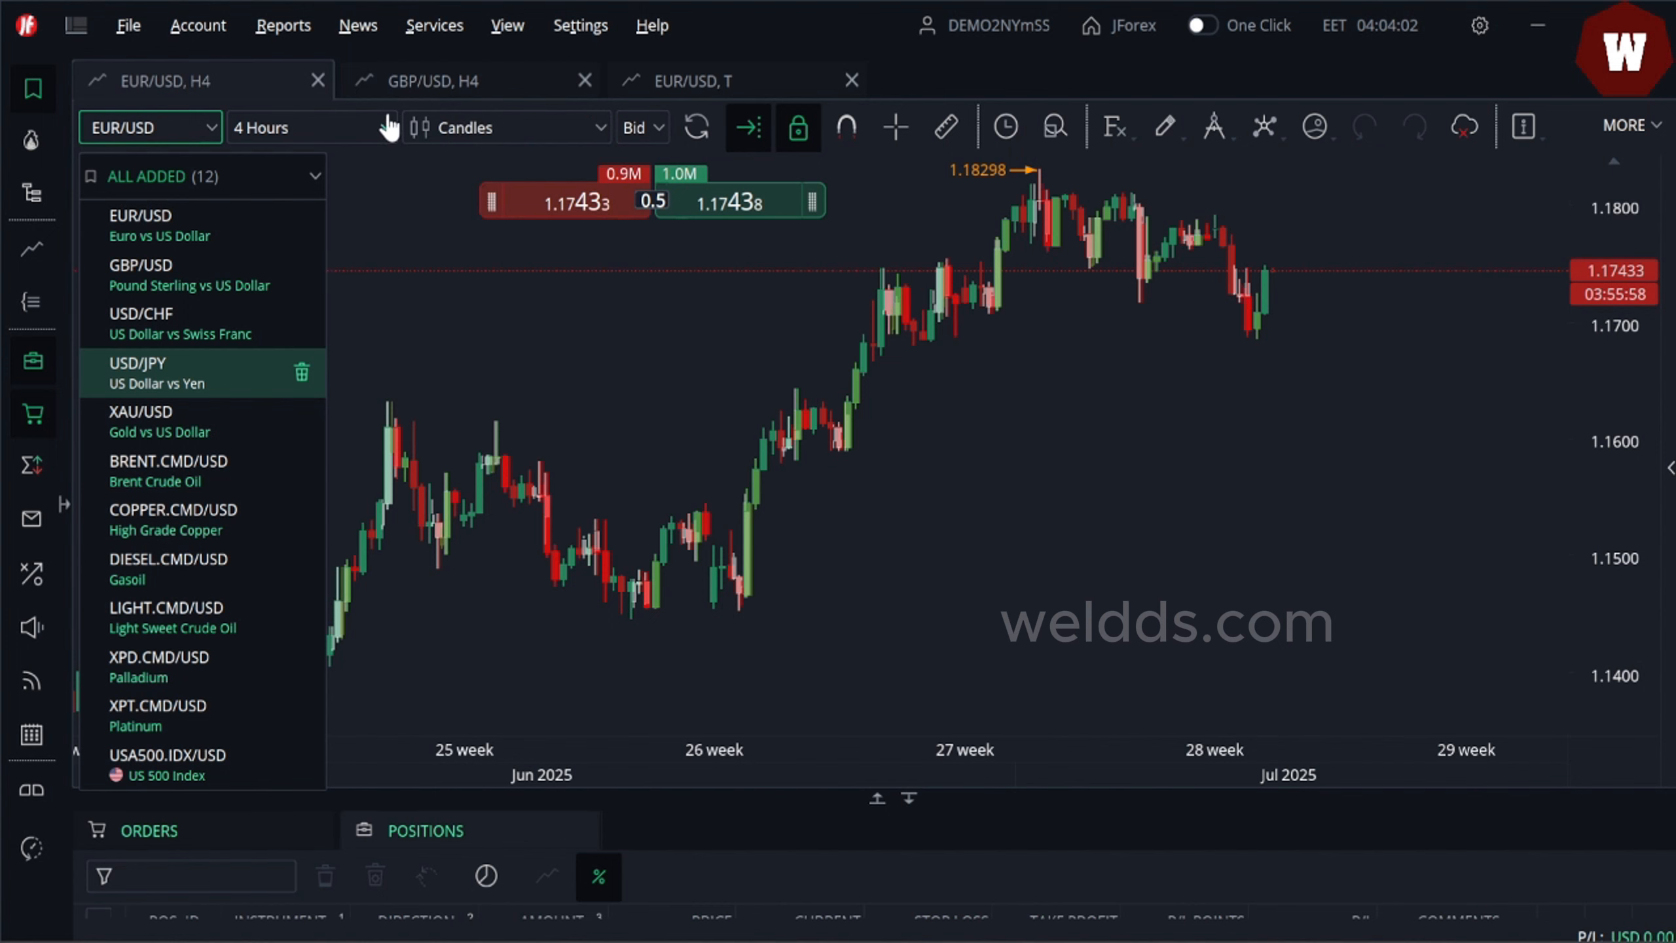
pyautogui.click(386, 129)
pyautogui.click(384, 132)
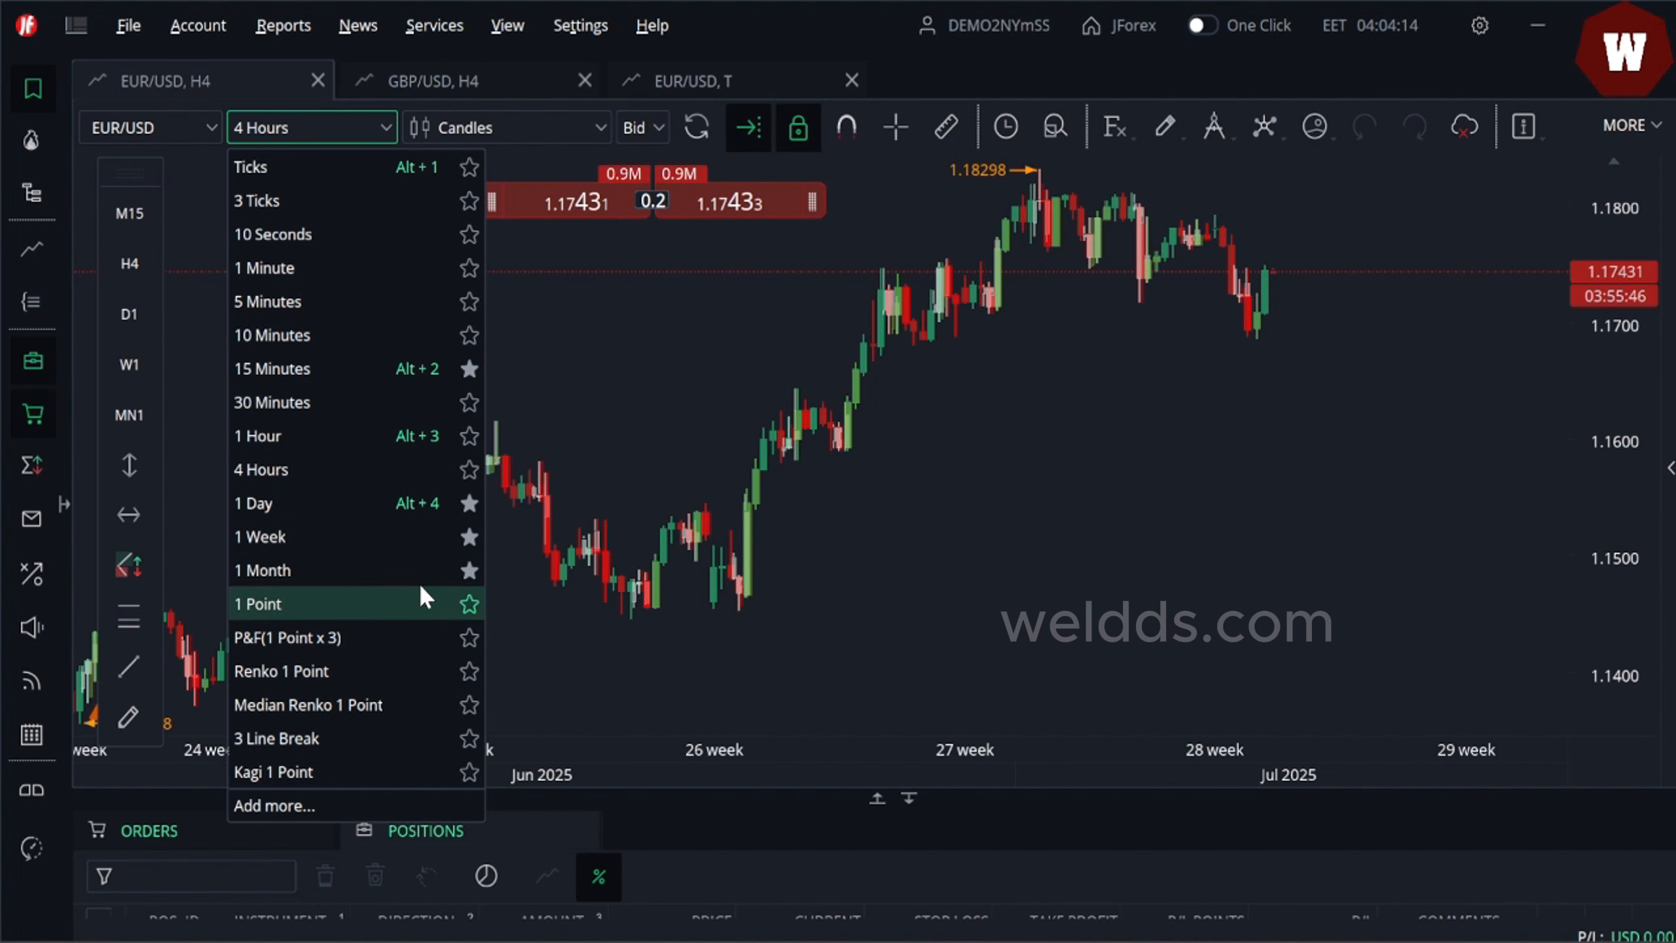
pyautogui.click(1250, 444)
pyautogui.moveTo(1250, 445); pyautogui.dragTo(1178, 451)
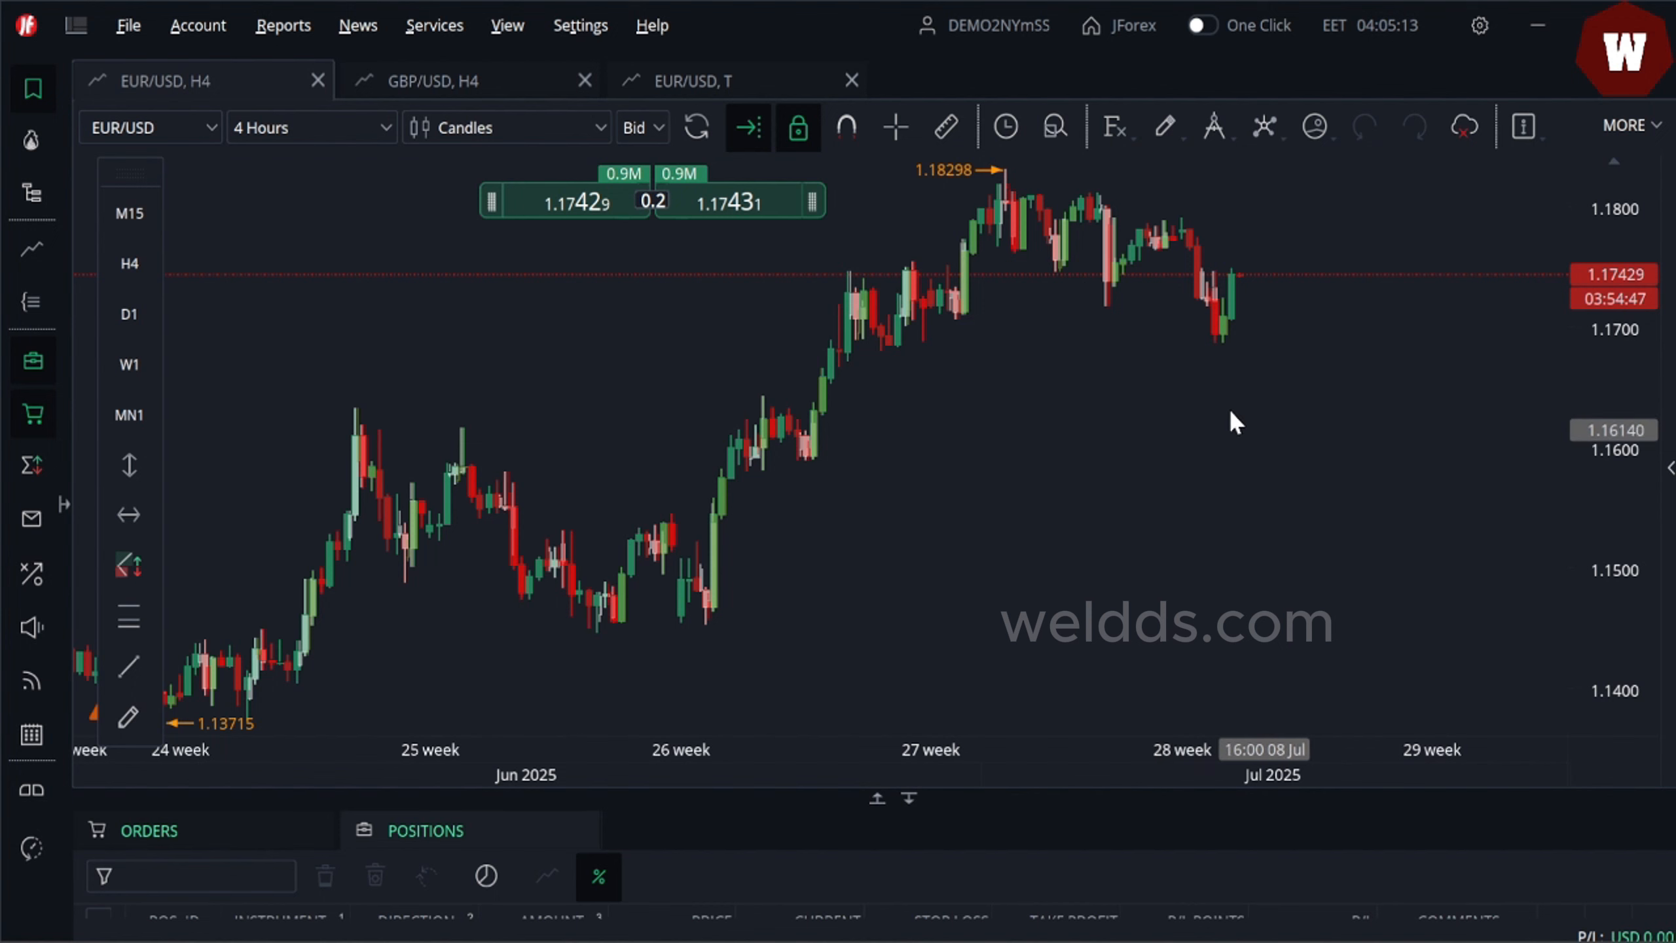
pyautogui.moveTo(1310, 414); pyautogui.dragTo(1404, 401)
# - Turn on the Replay widget and move its control panel higher on the chart
pyautogui.click(1629, 125)
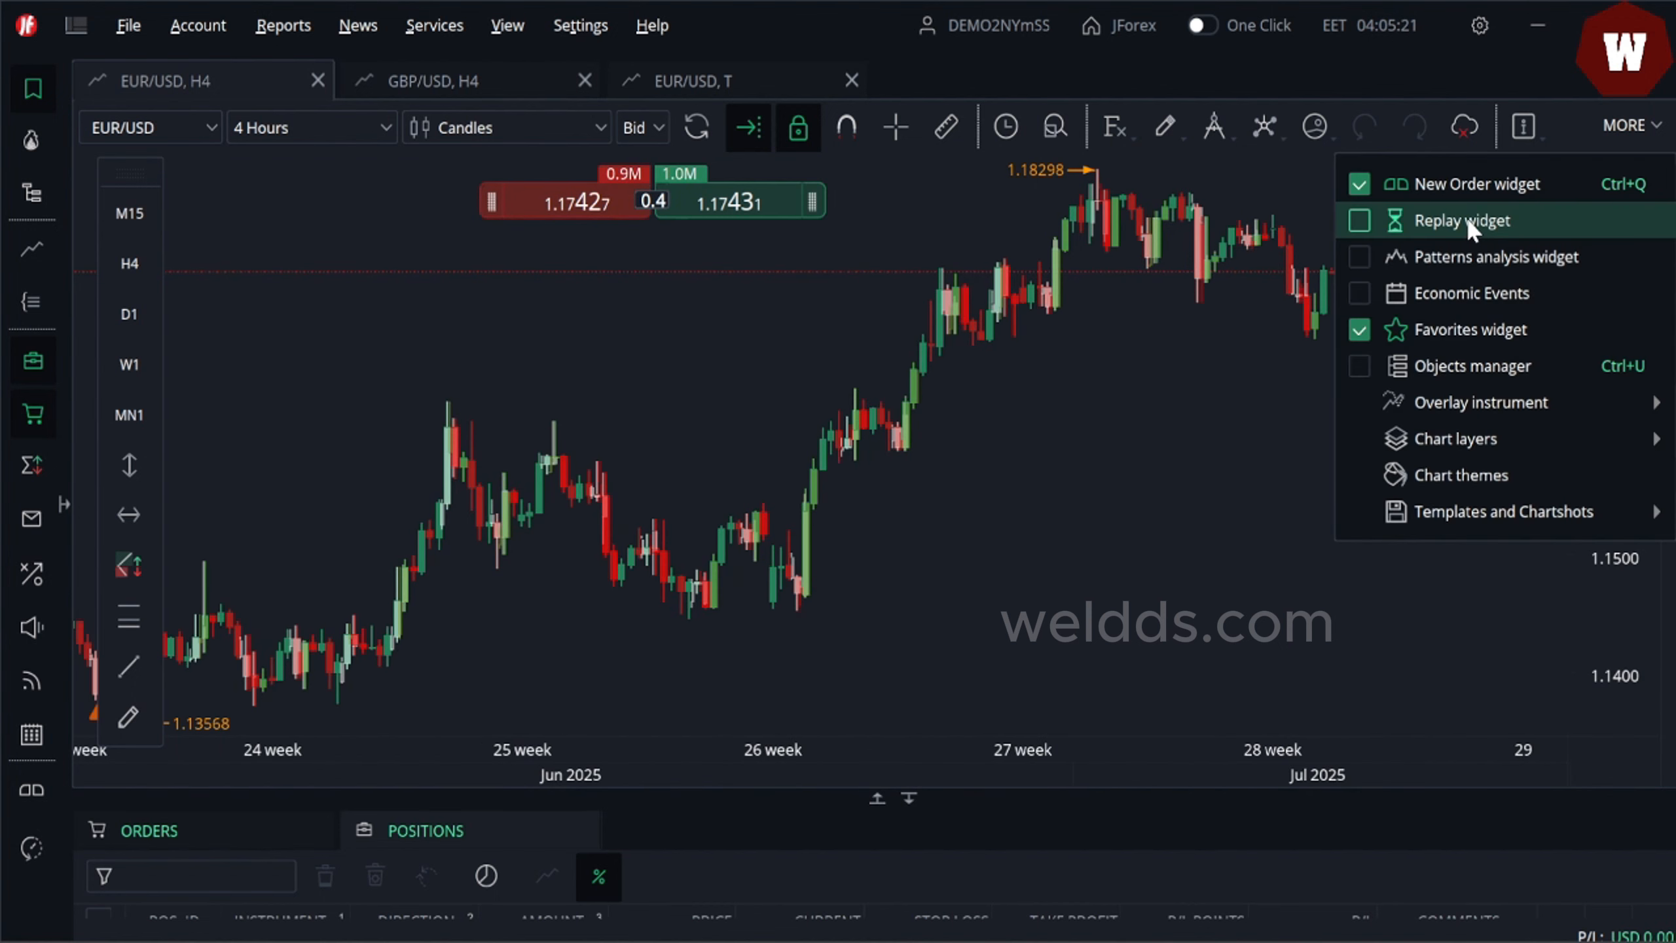
pyautogui.click(1466, 219)
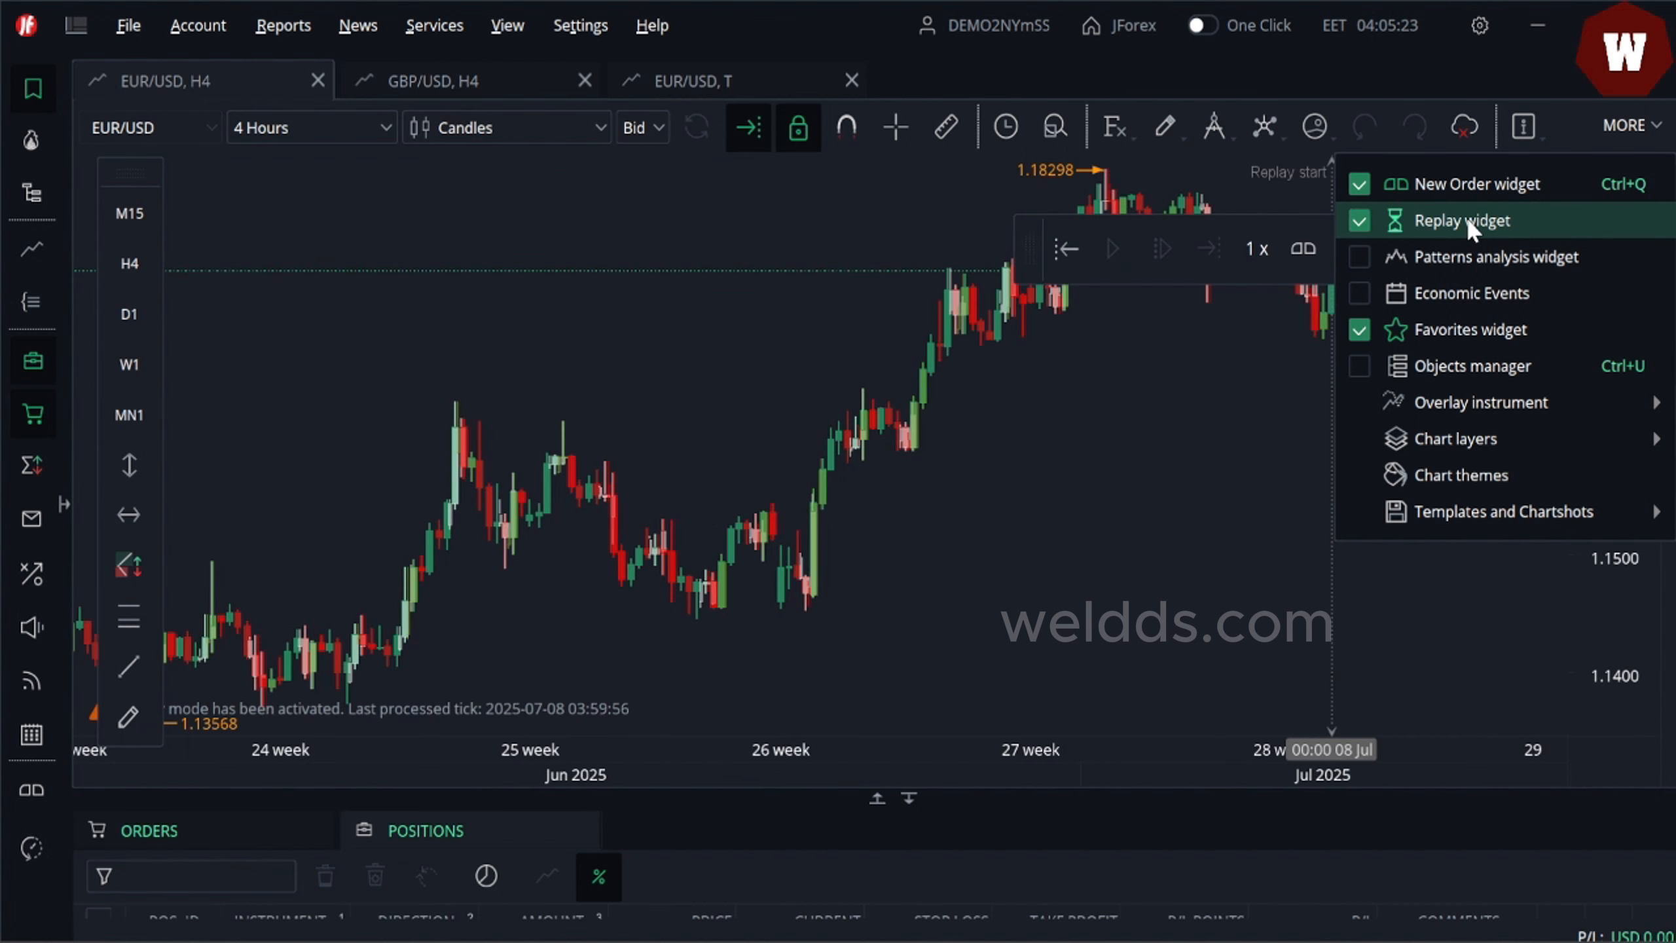
pyautogui.moveTo(1030, 421); pyautogui.dragTo(956, 422)
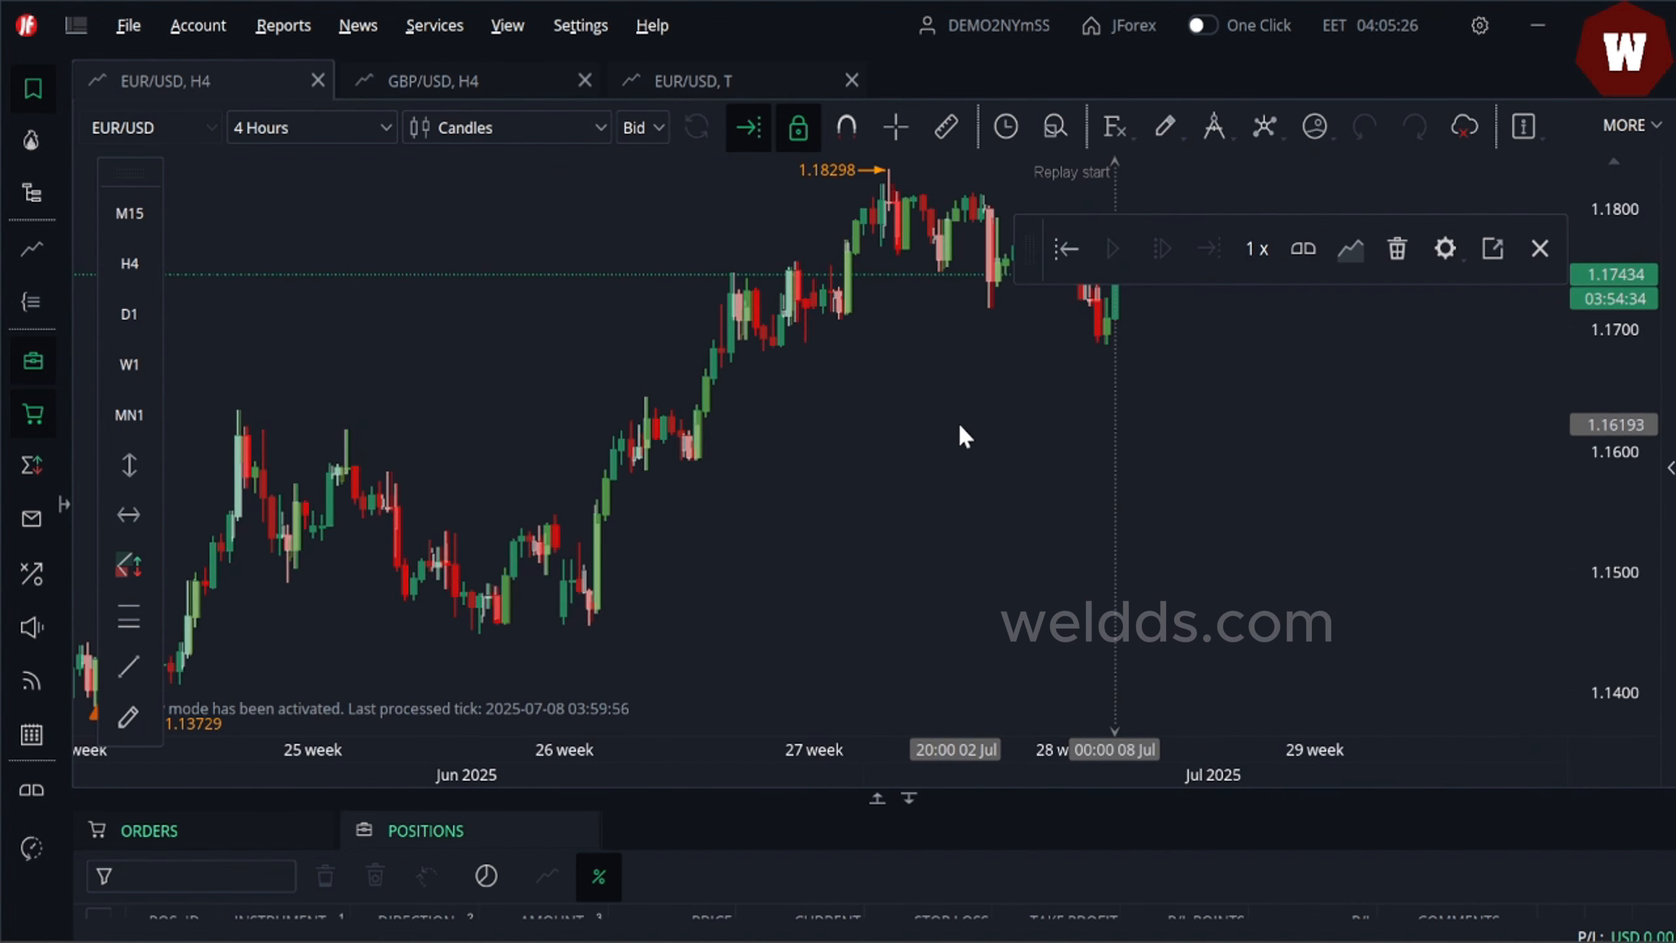
pyautogui.moveTo(1030, 249); pyautogui.dragTo(1050, 191)
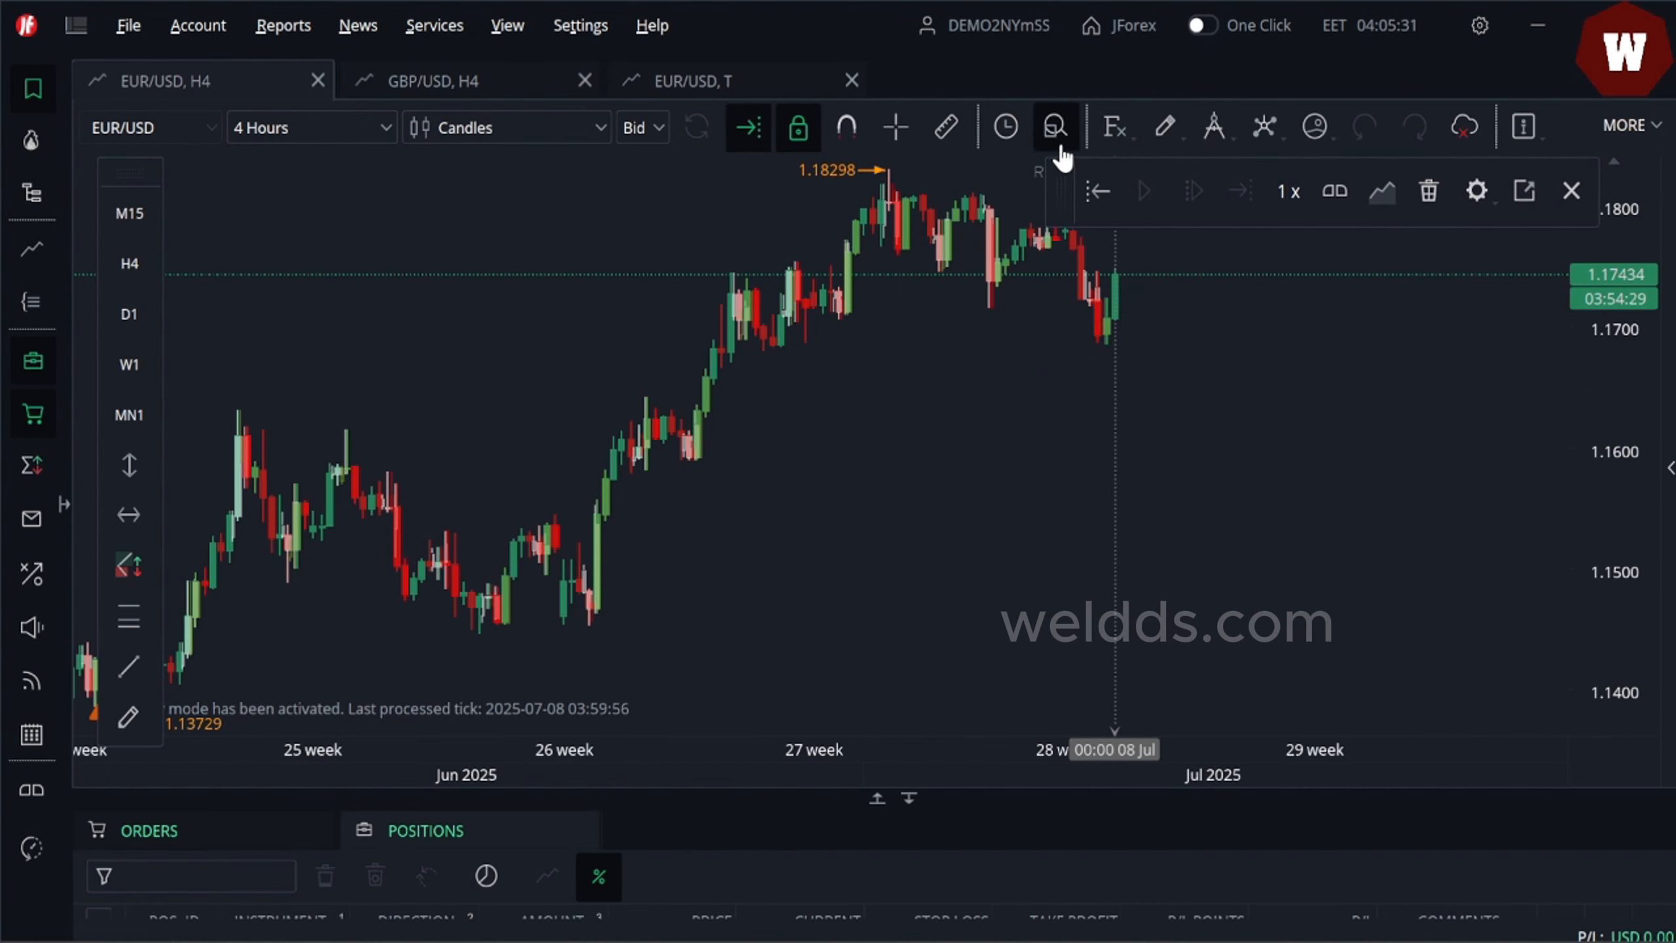
pyautogui.moveTo(930, 356); pyautogui.dragTo(798, 422)
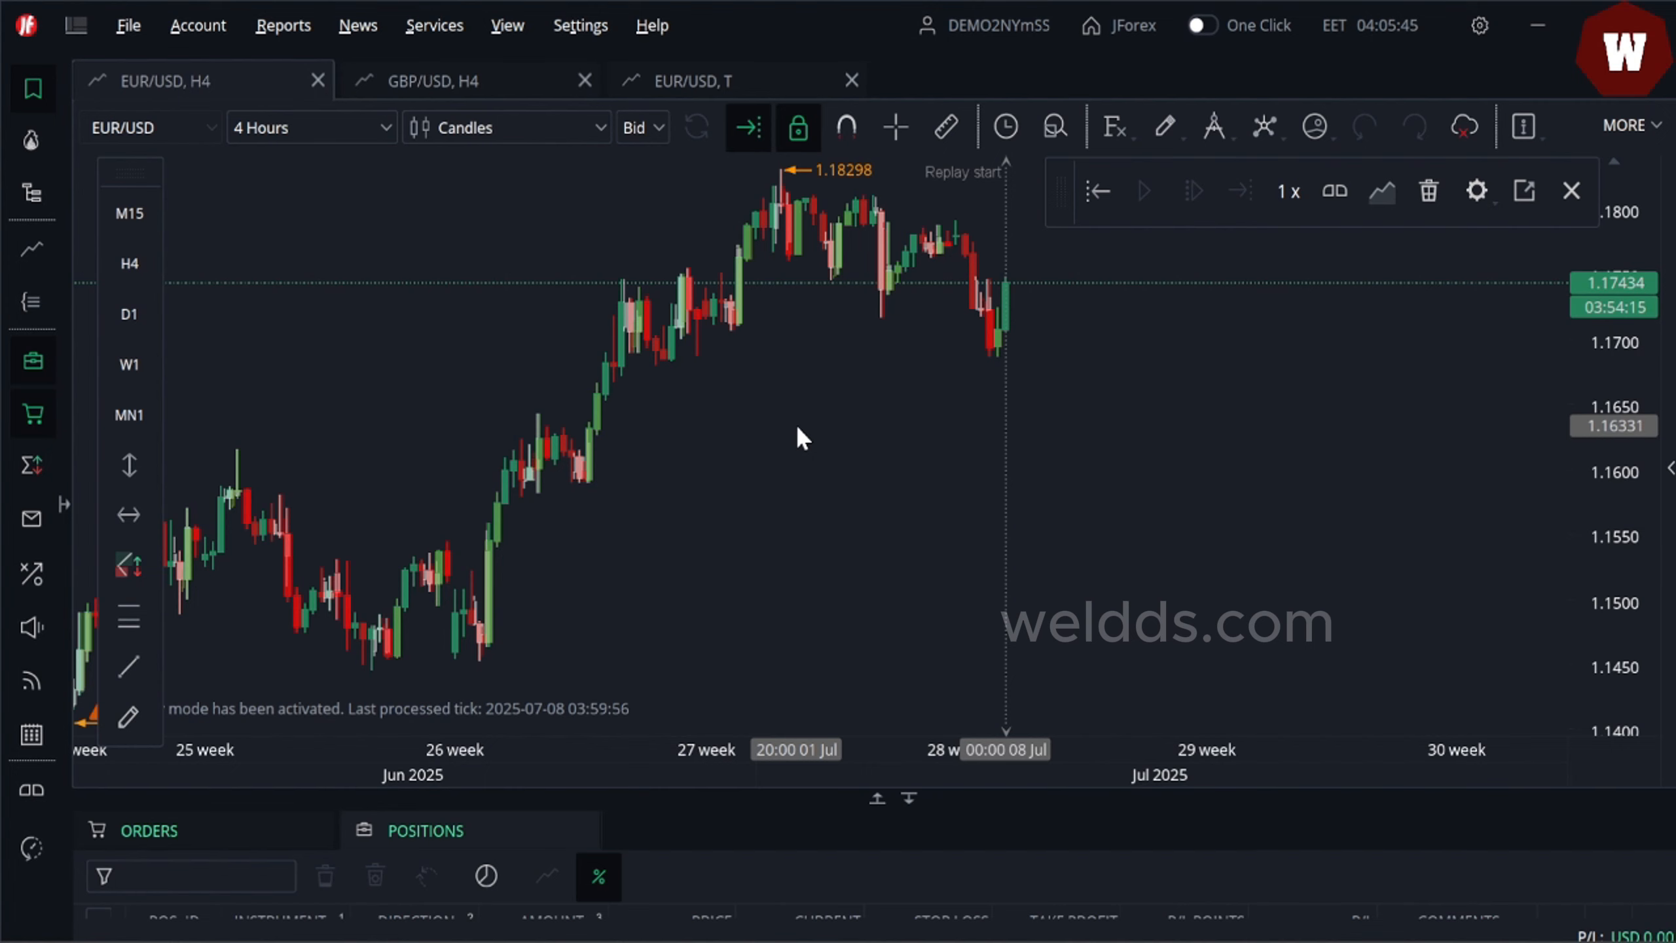
pyautogui.moveTo(795, 424); pyautogui.dragTo(751, 576)
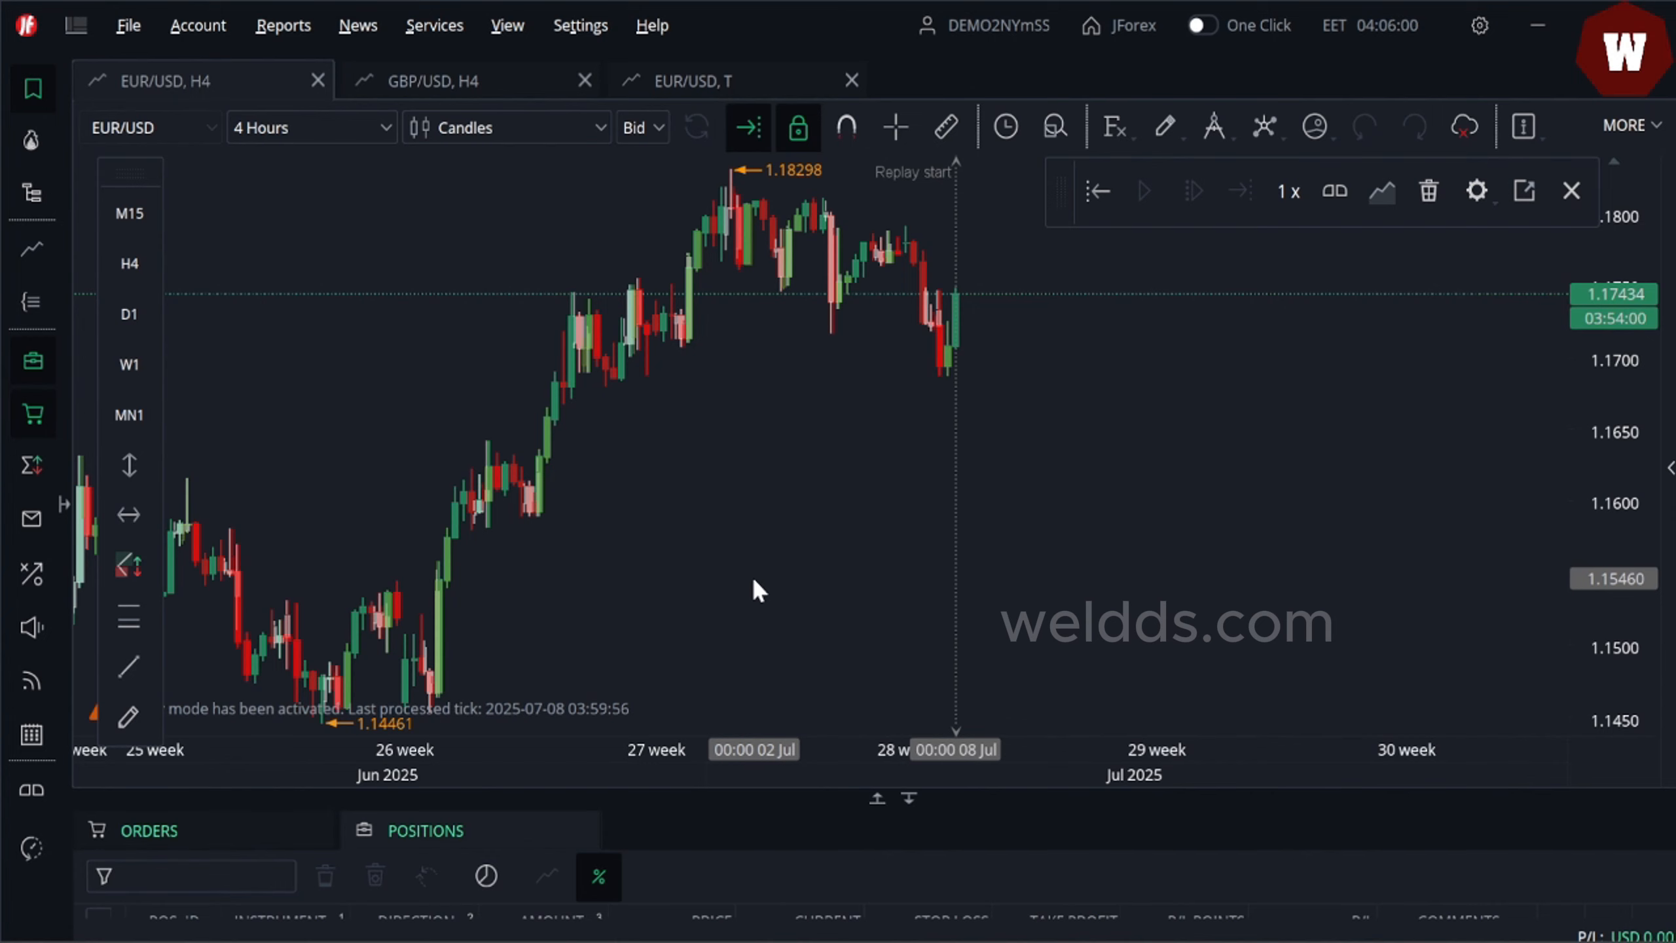
pyautogui.moveTo(754, 579); pyautogui.dragTo(876, 658)
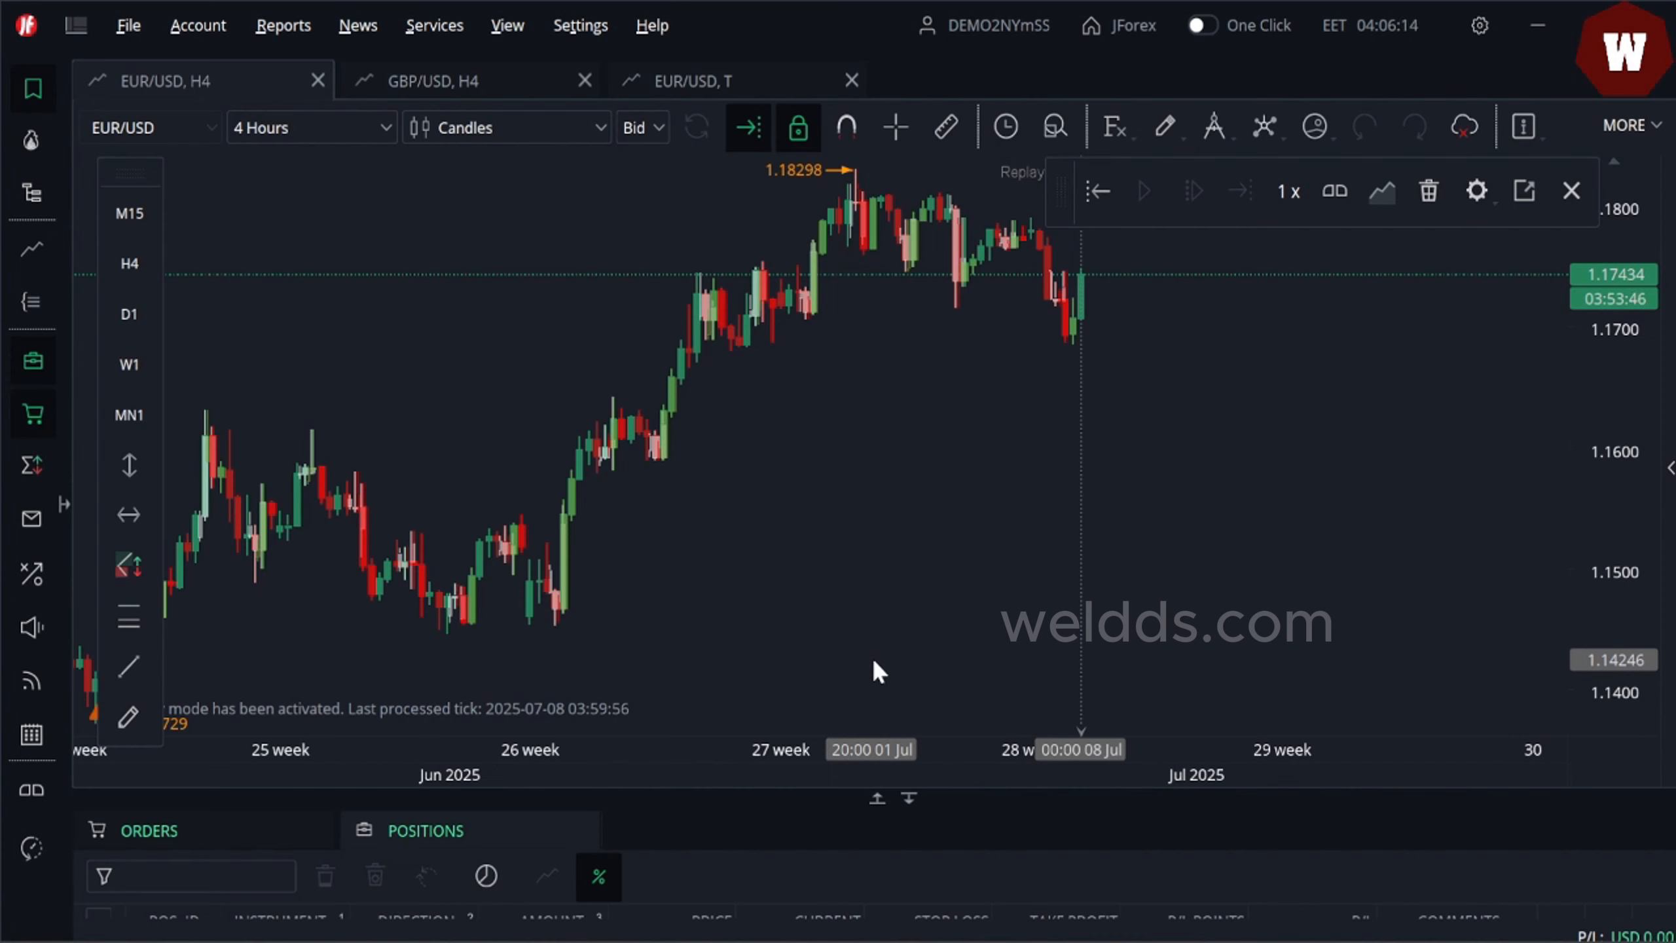
pyautogui.moveTo(872, 657); pyautogui.dragTo(1027, 522)
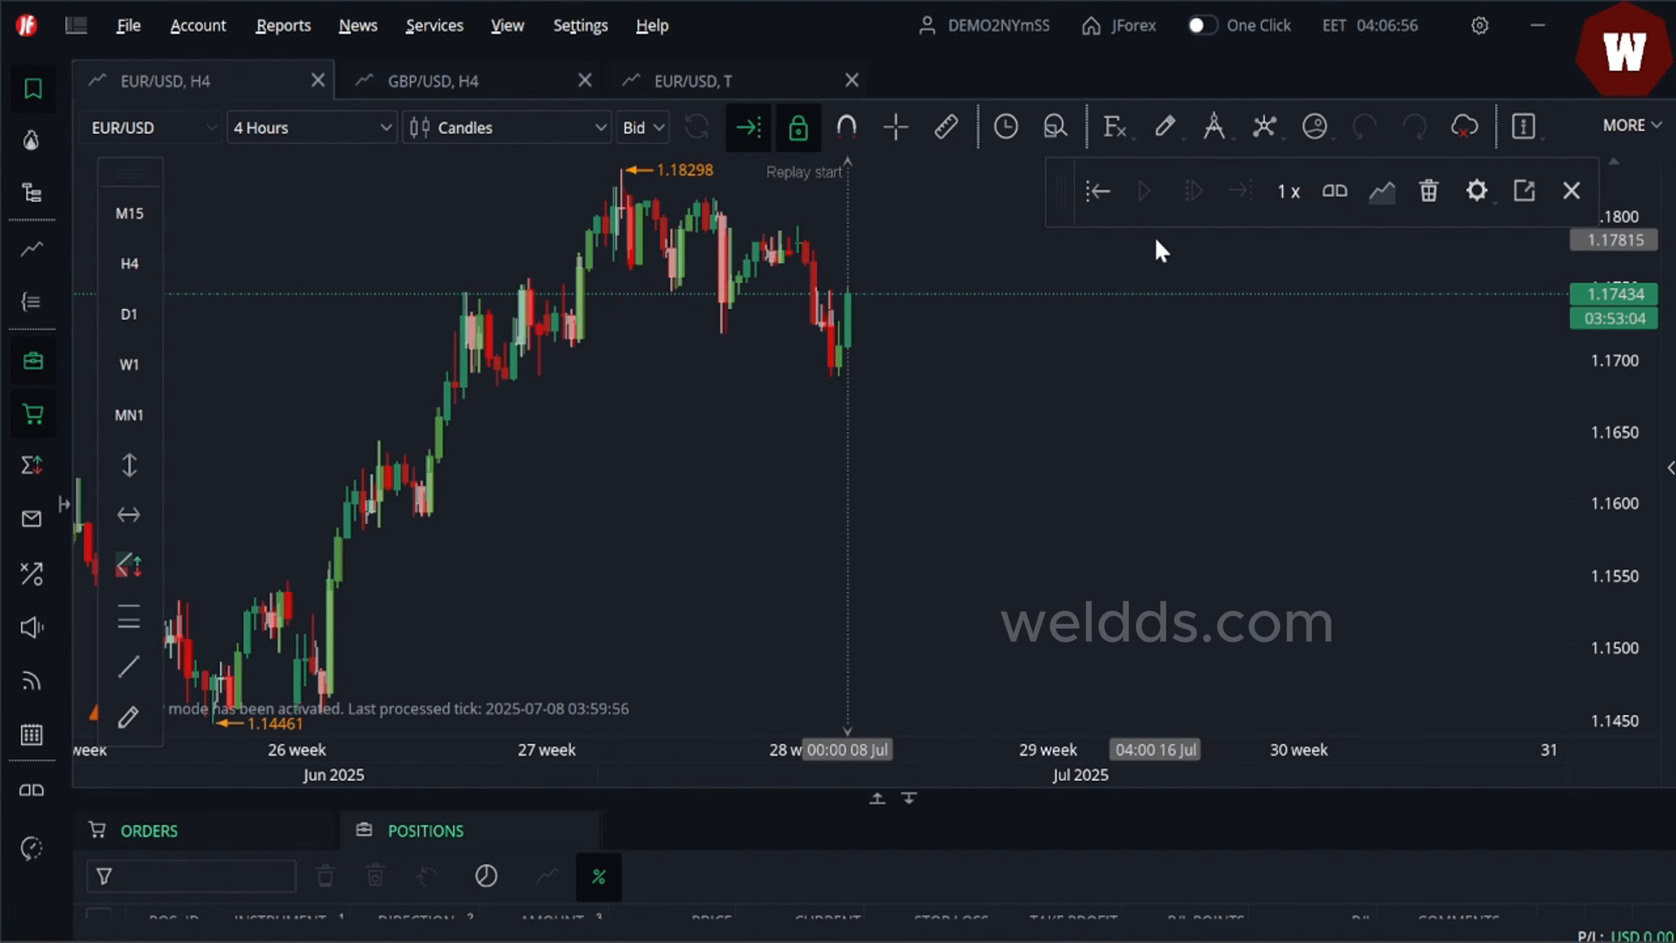
pyautogui.click(1657, 132)
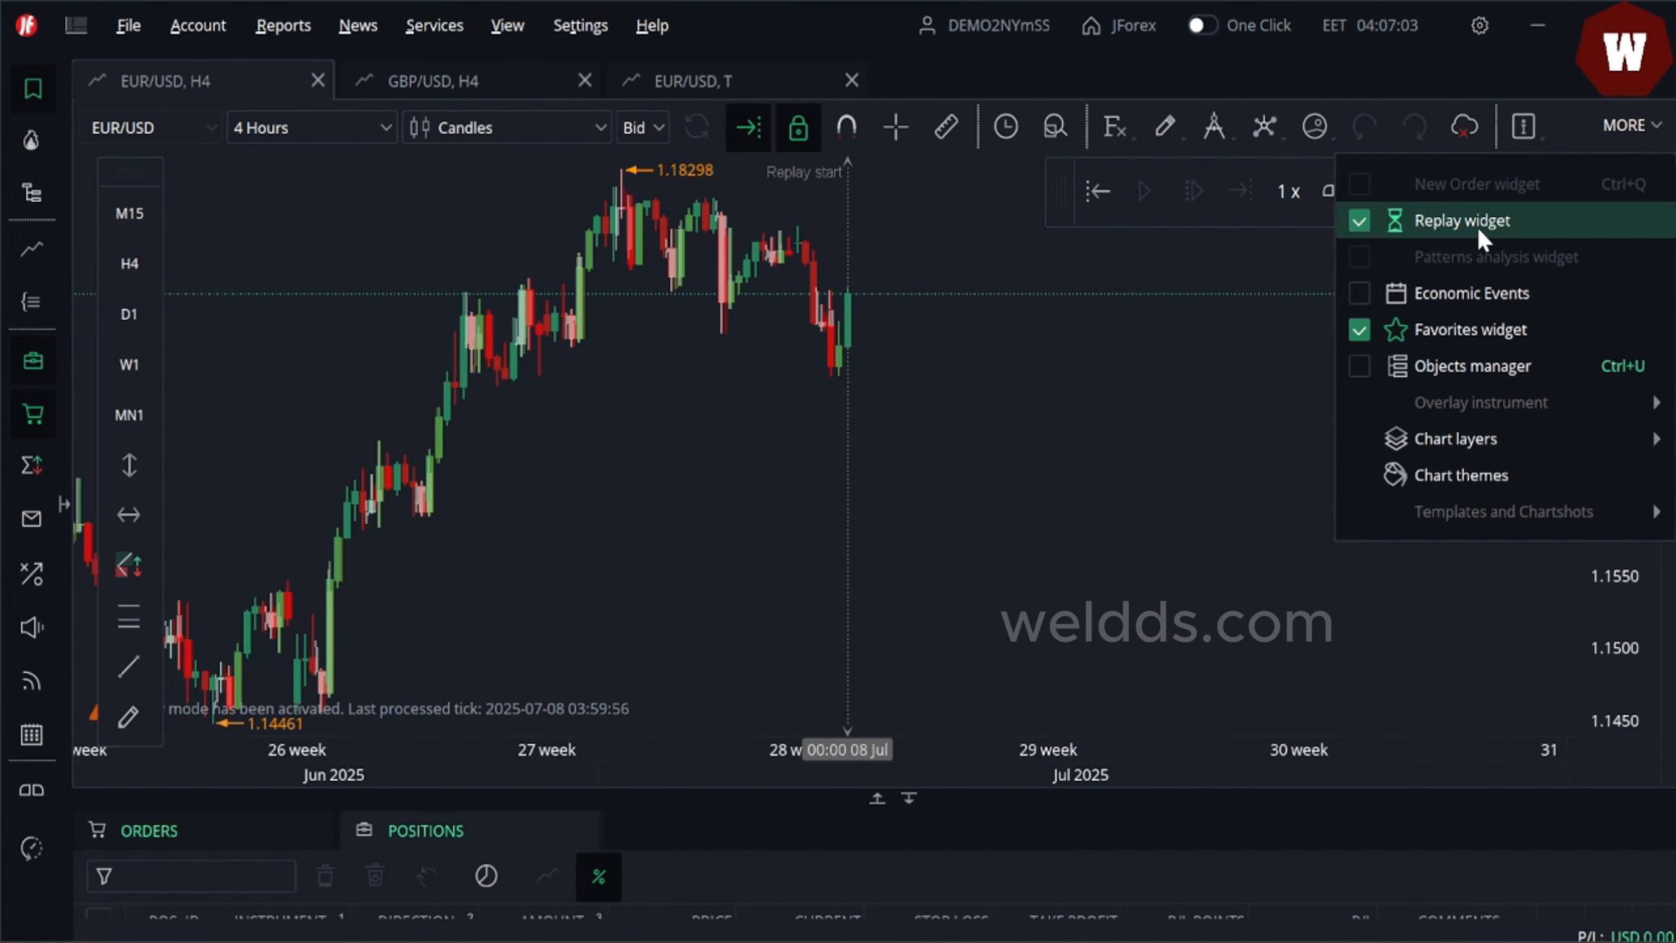
pyautogui.click(1270, 286)
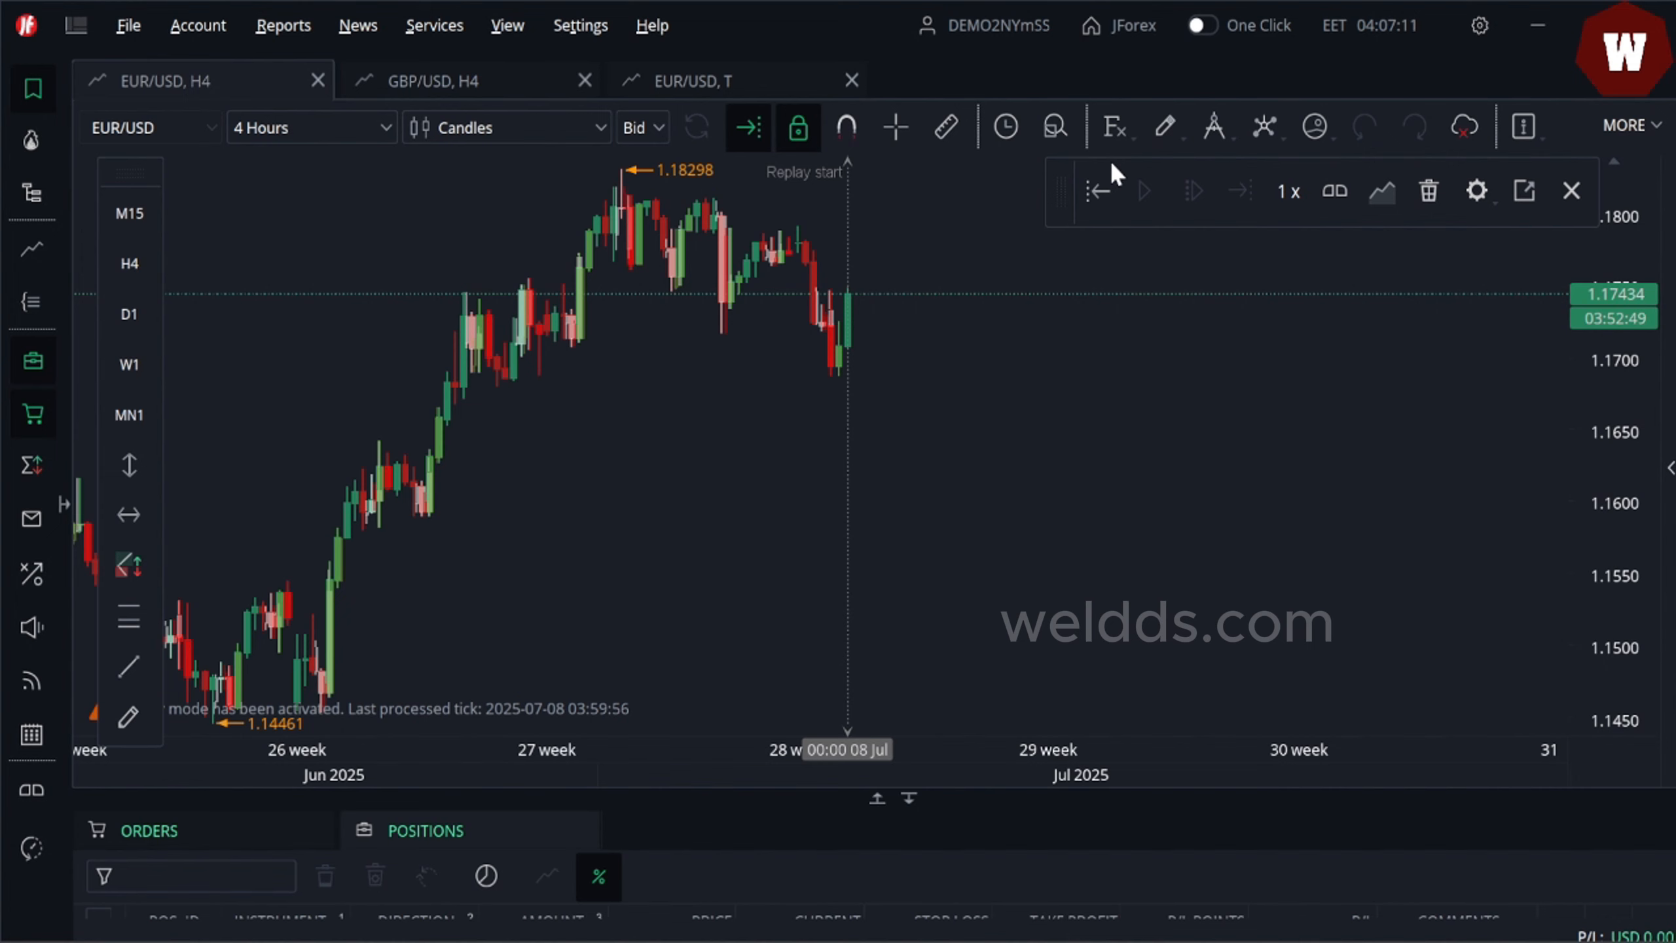
pyautogui.moveTo(957, 330); pyautogui.dragTo(1043, 446)
pyautogui.moveTo(658, 213)
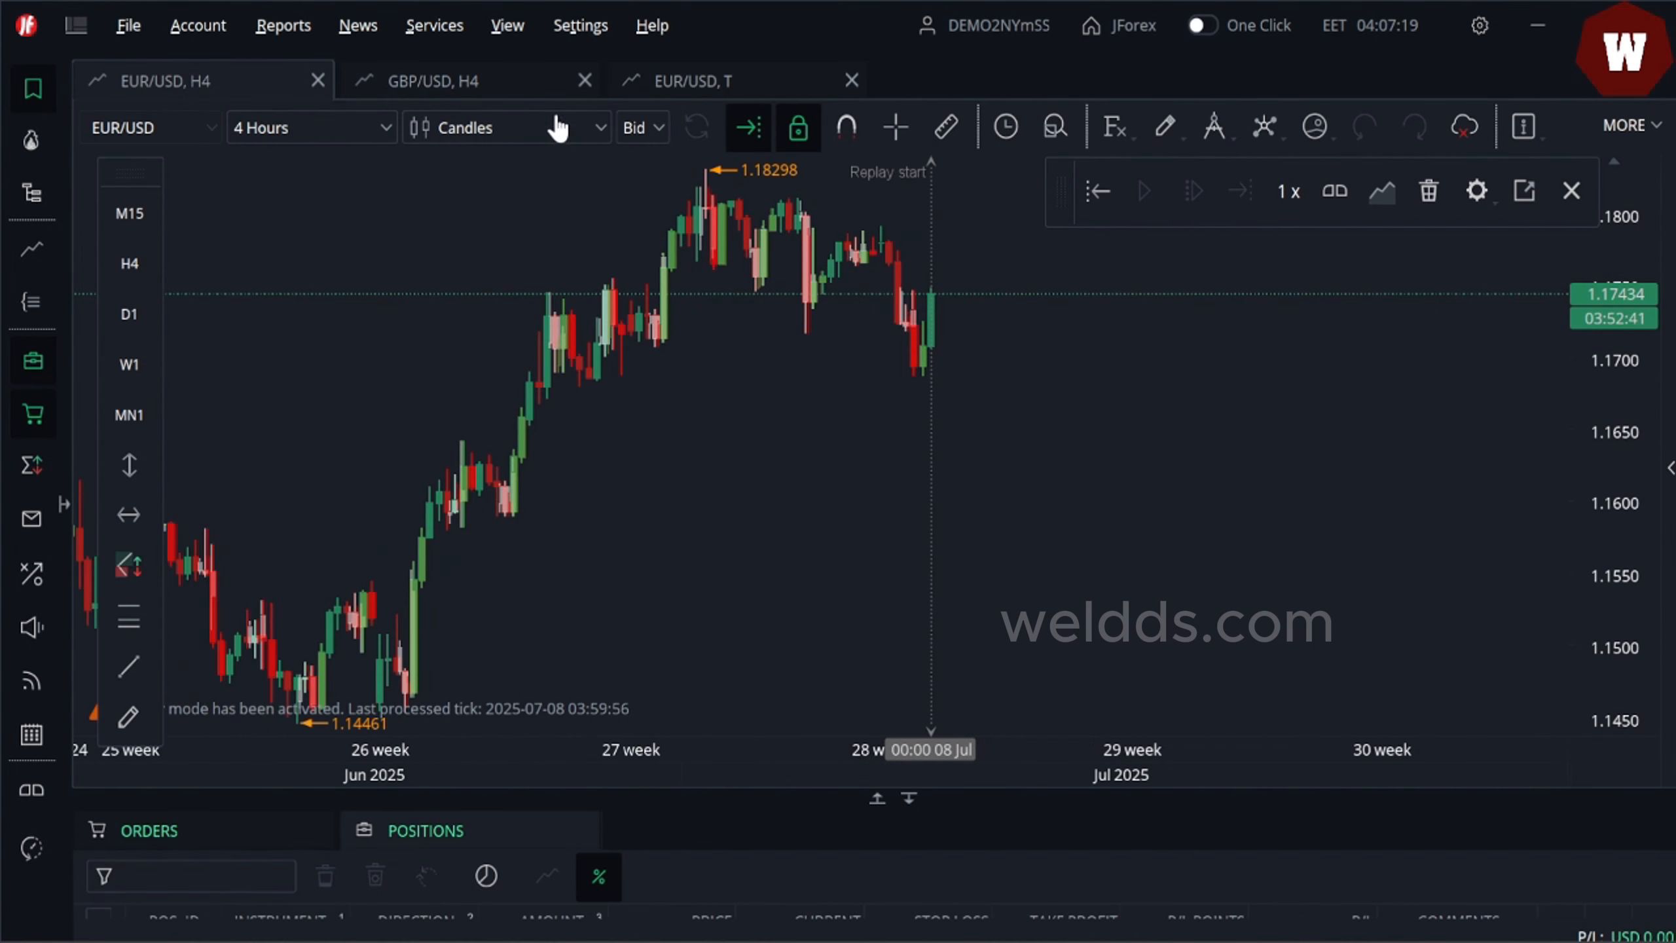
pyautogui.click(604, 130)
pyautogui.click(604, 130)
pyautogui.click(604, 130)
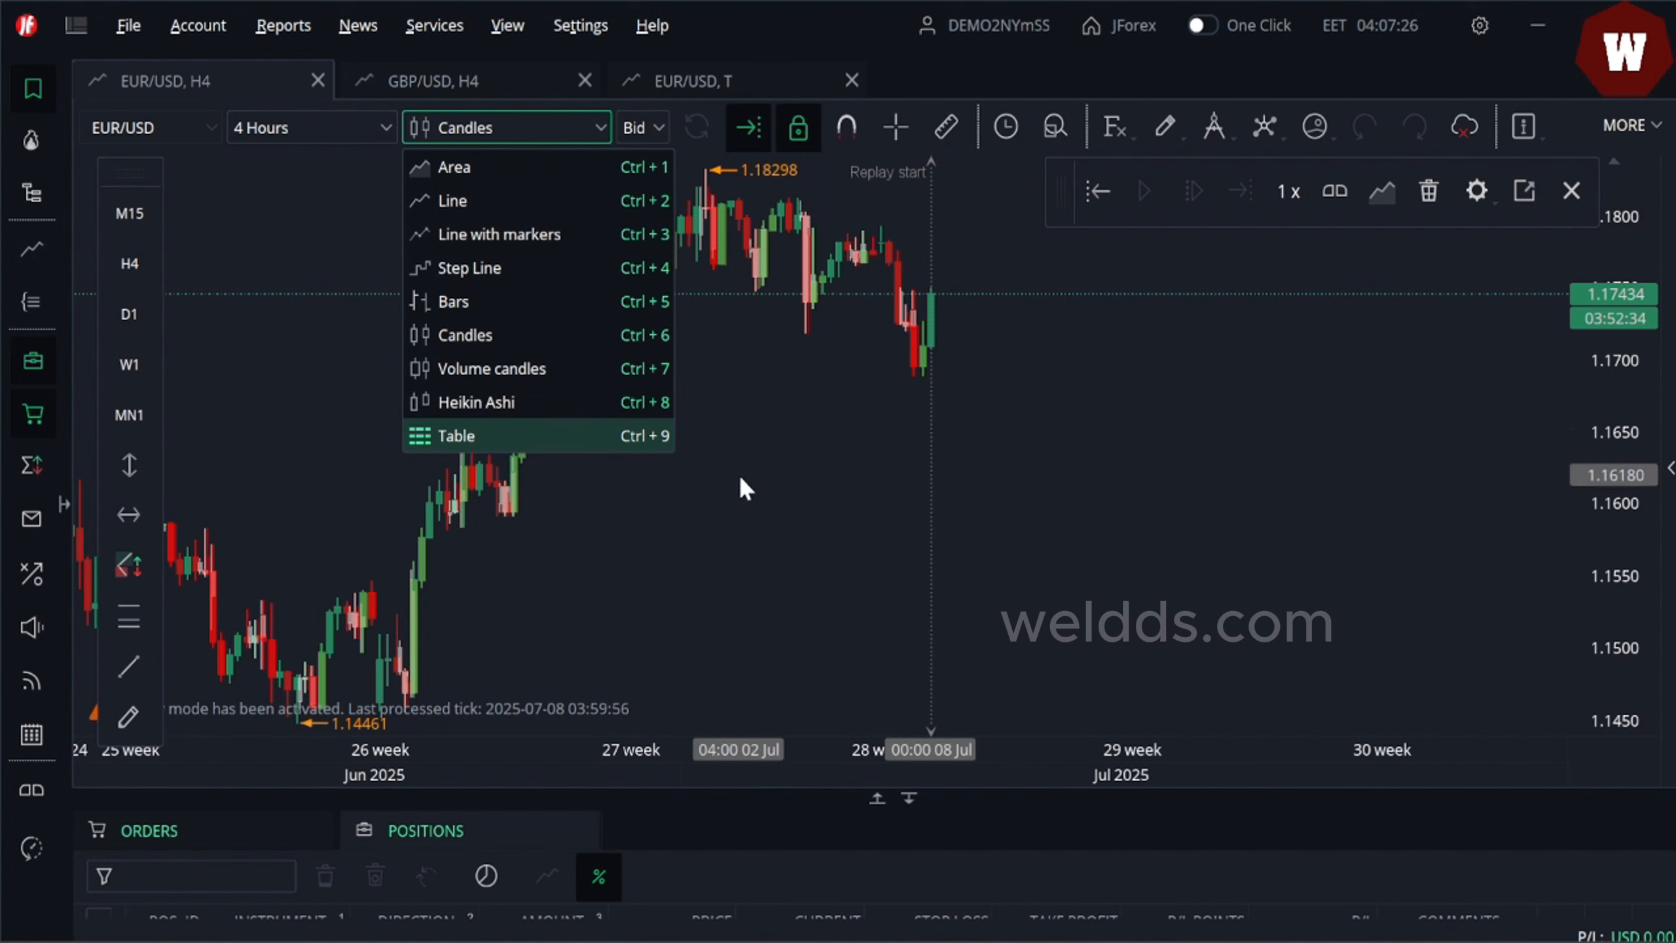
pyautogui.click(763, 479)
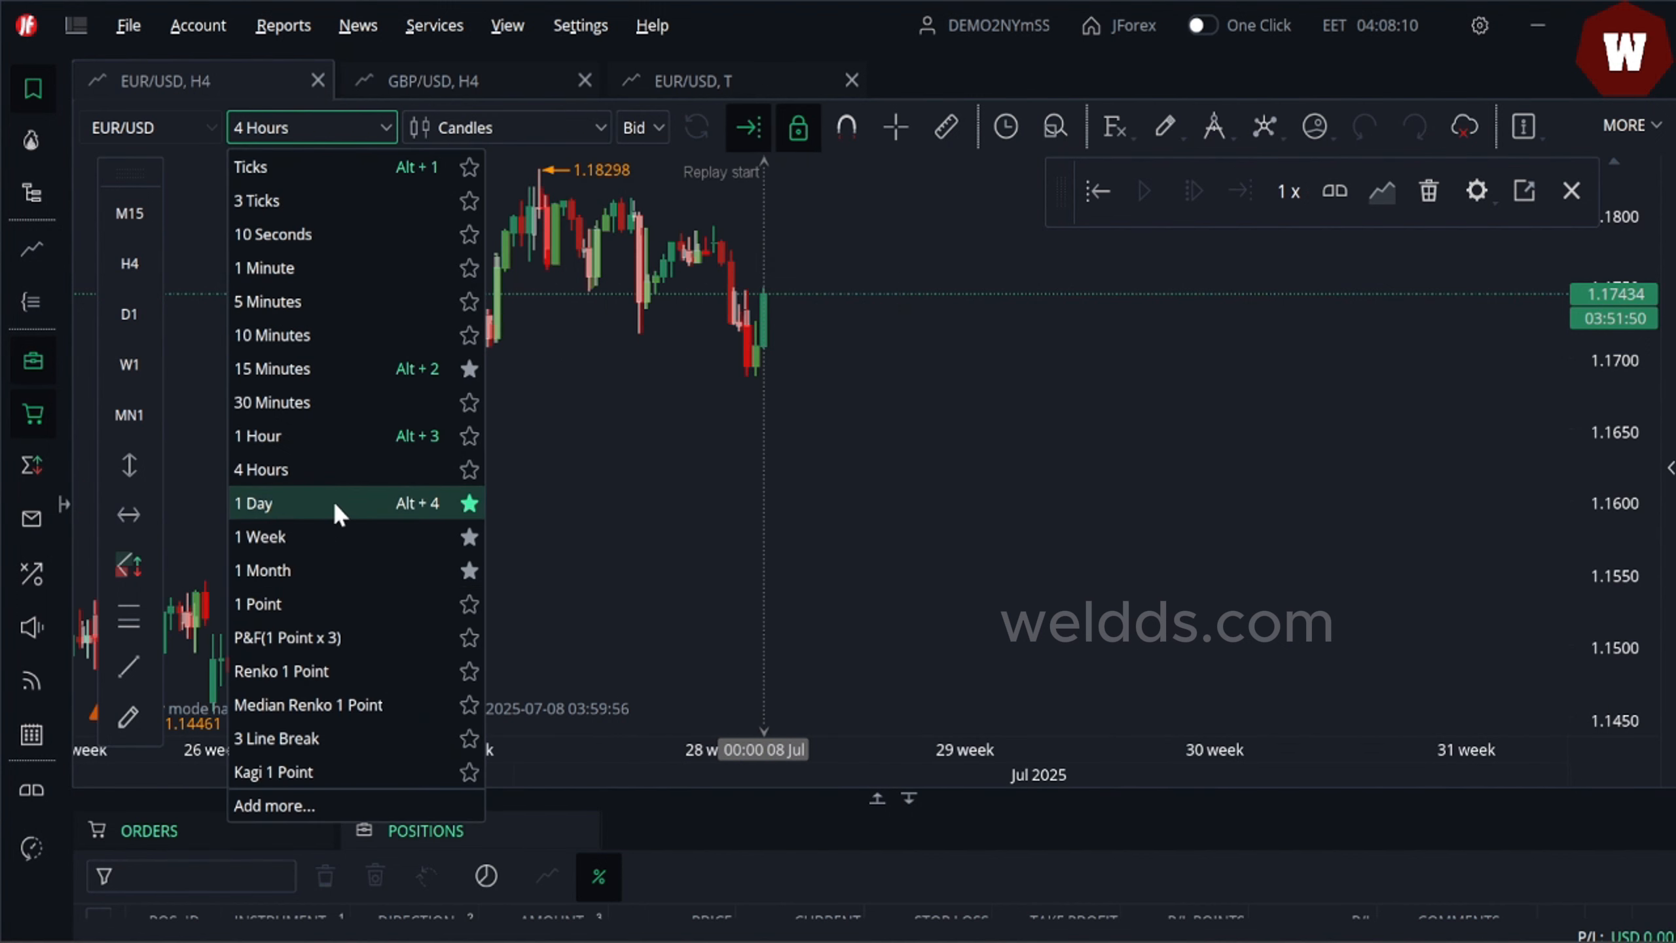
pyautogui.click(607, 414)
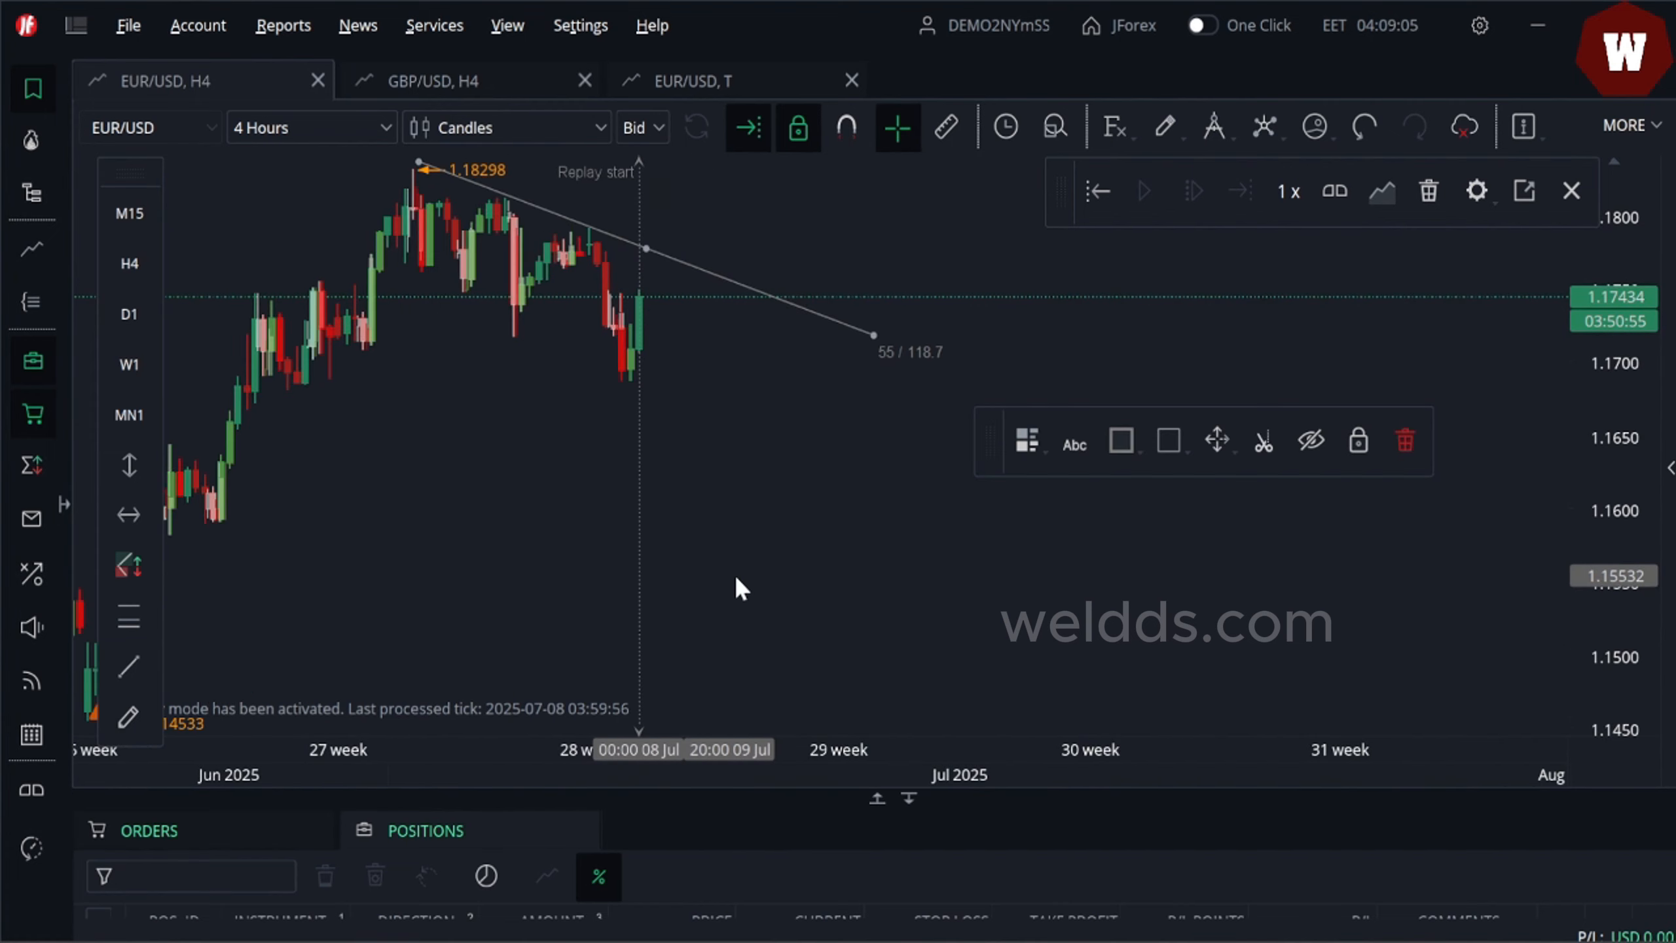
# - Set the replay start date to January 2024 in the replay date picker
pyautogui.moveTo(737, 586); pyautogui.dragTo(853, 601)
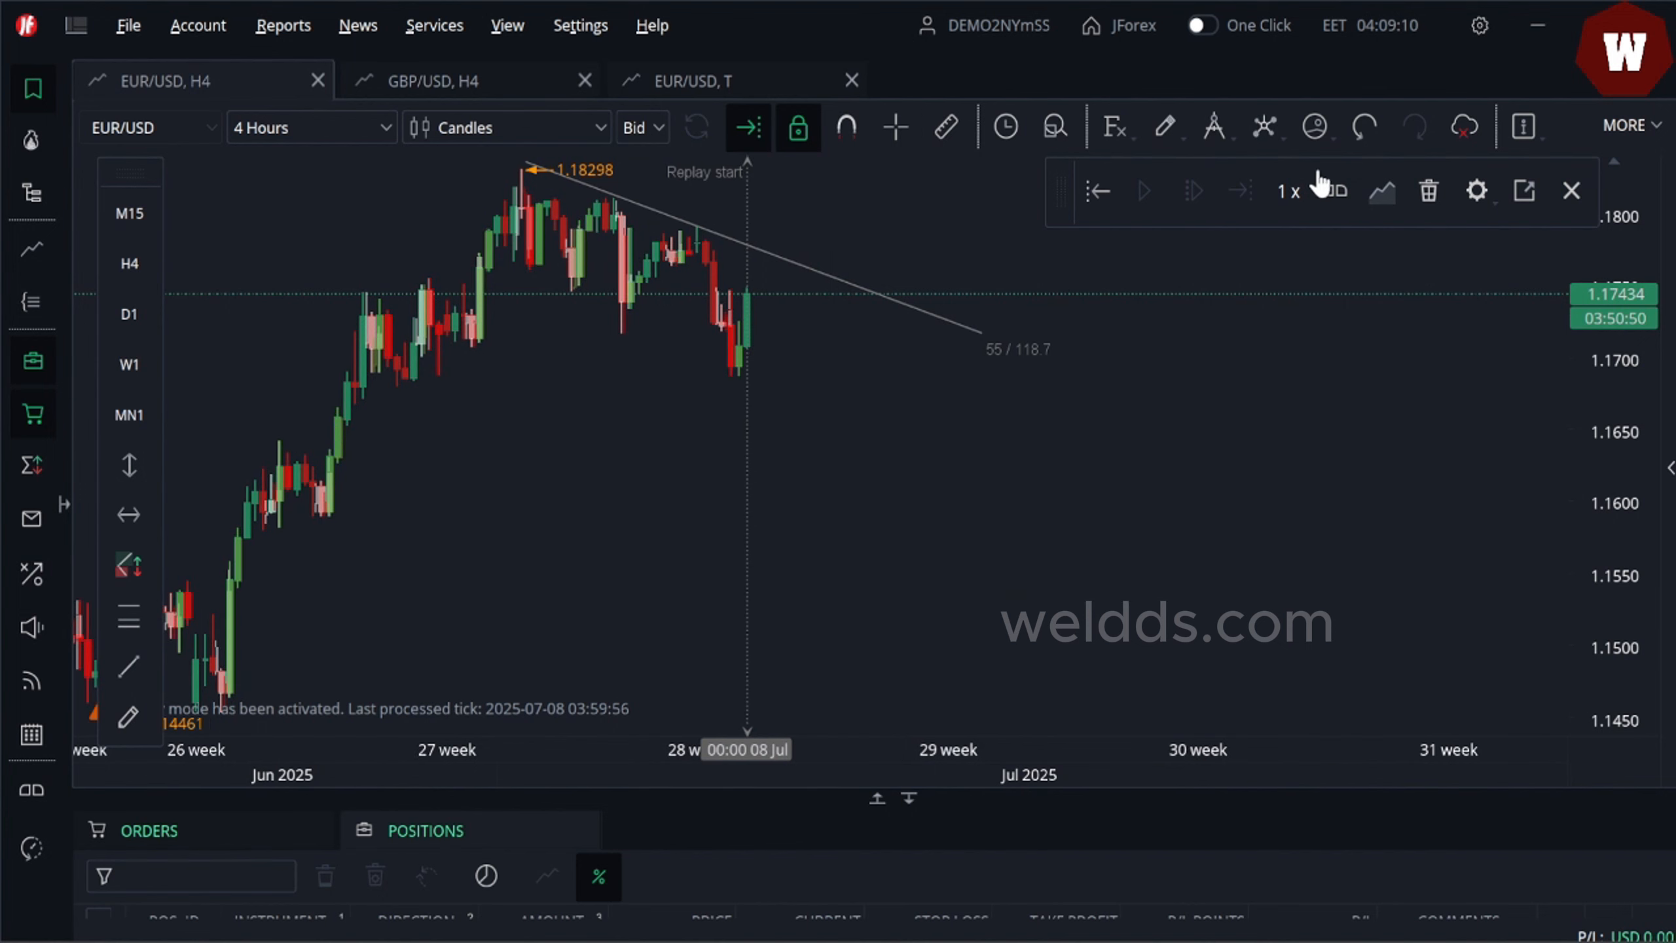
pyautogui.click(1099, 208)
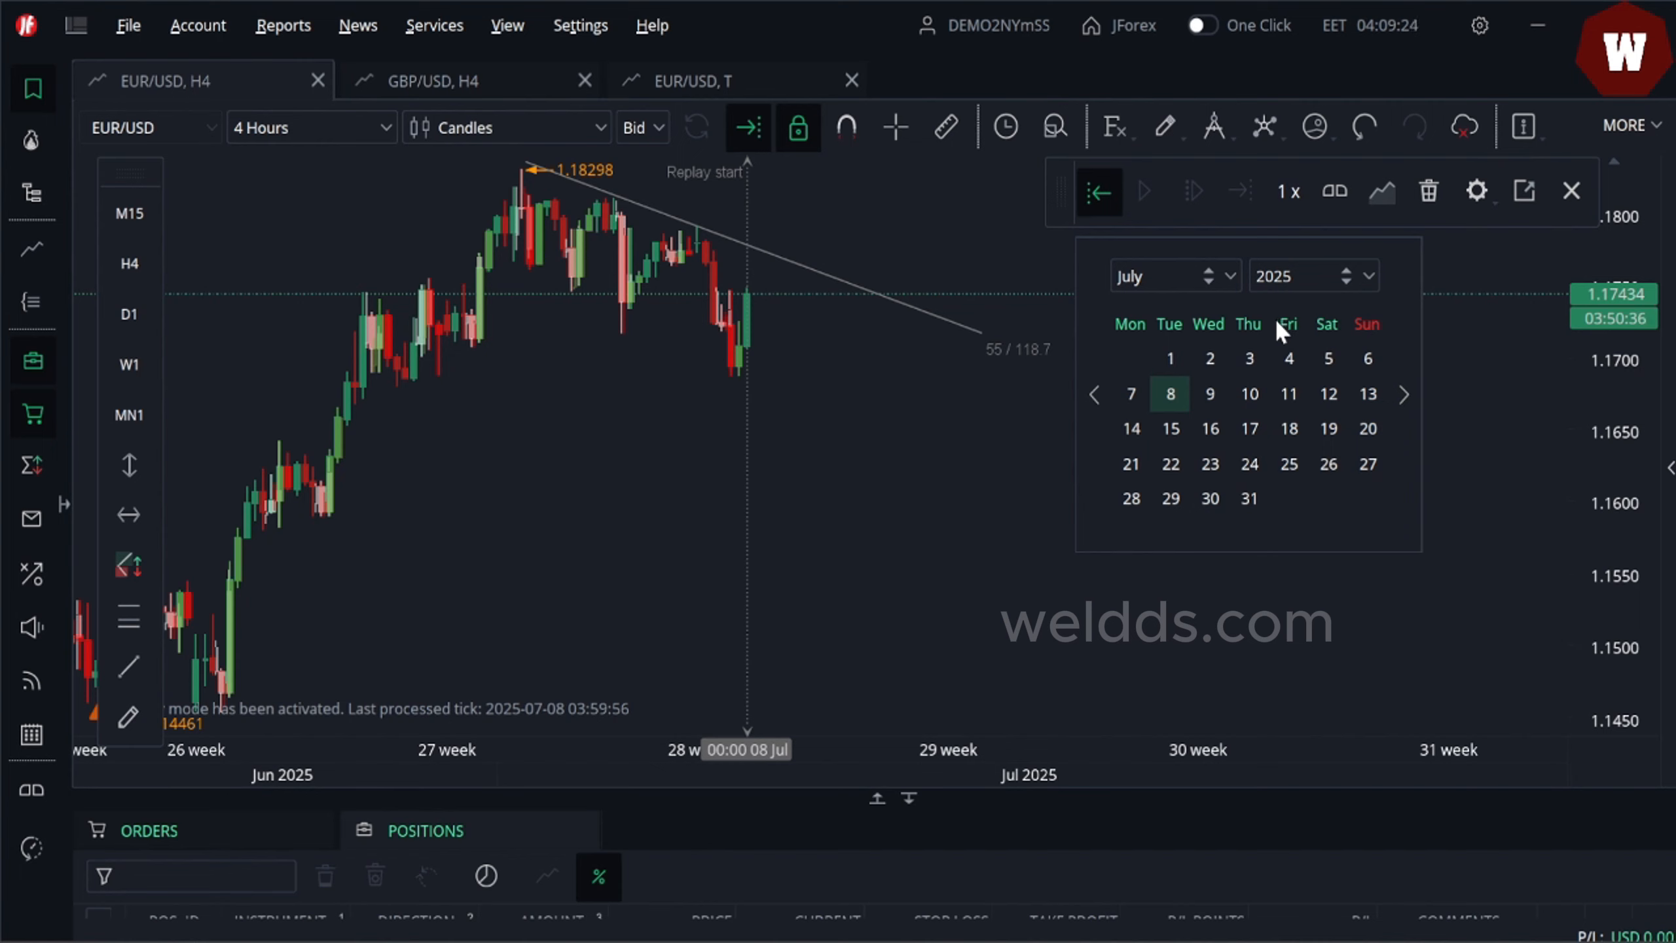
pyautogui.click(1301, 273)
pyautogui.write('4')
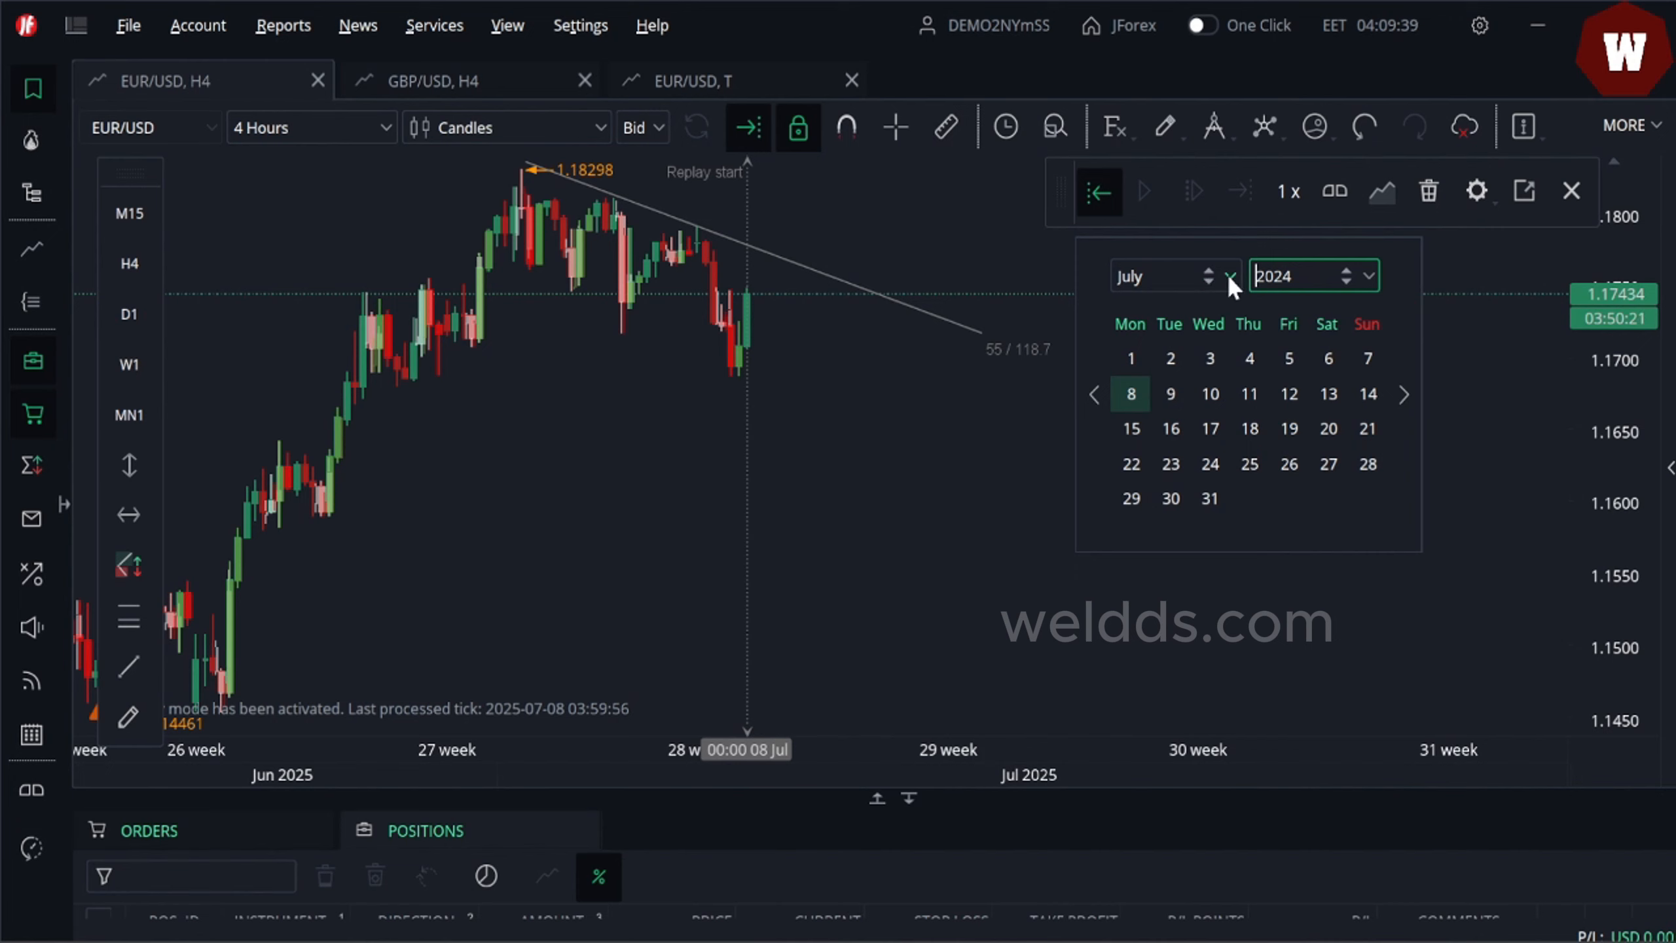
pyautogui.click(1181, 281)
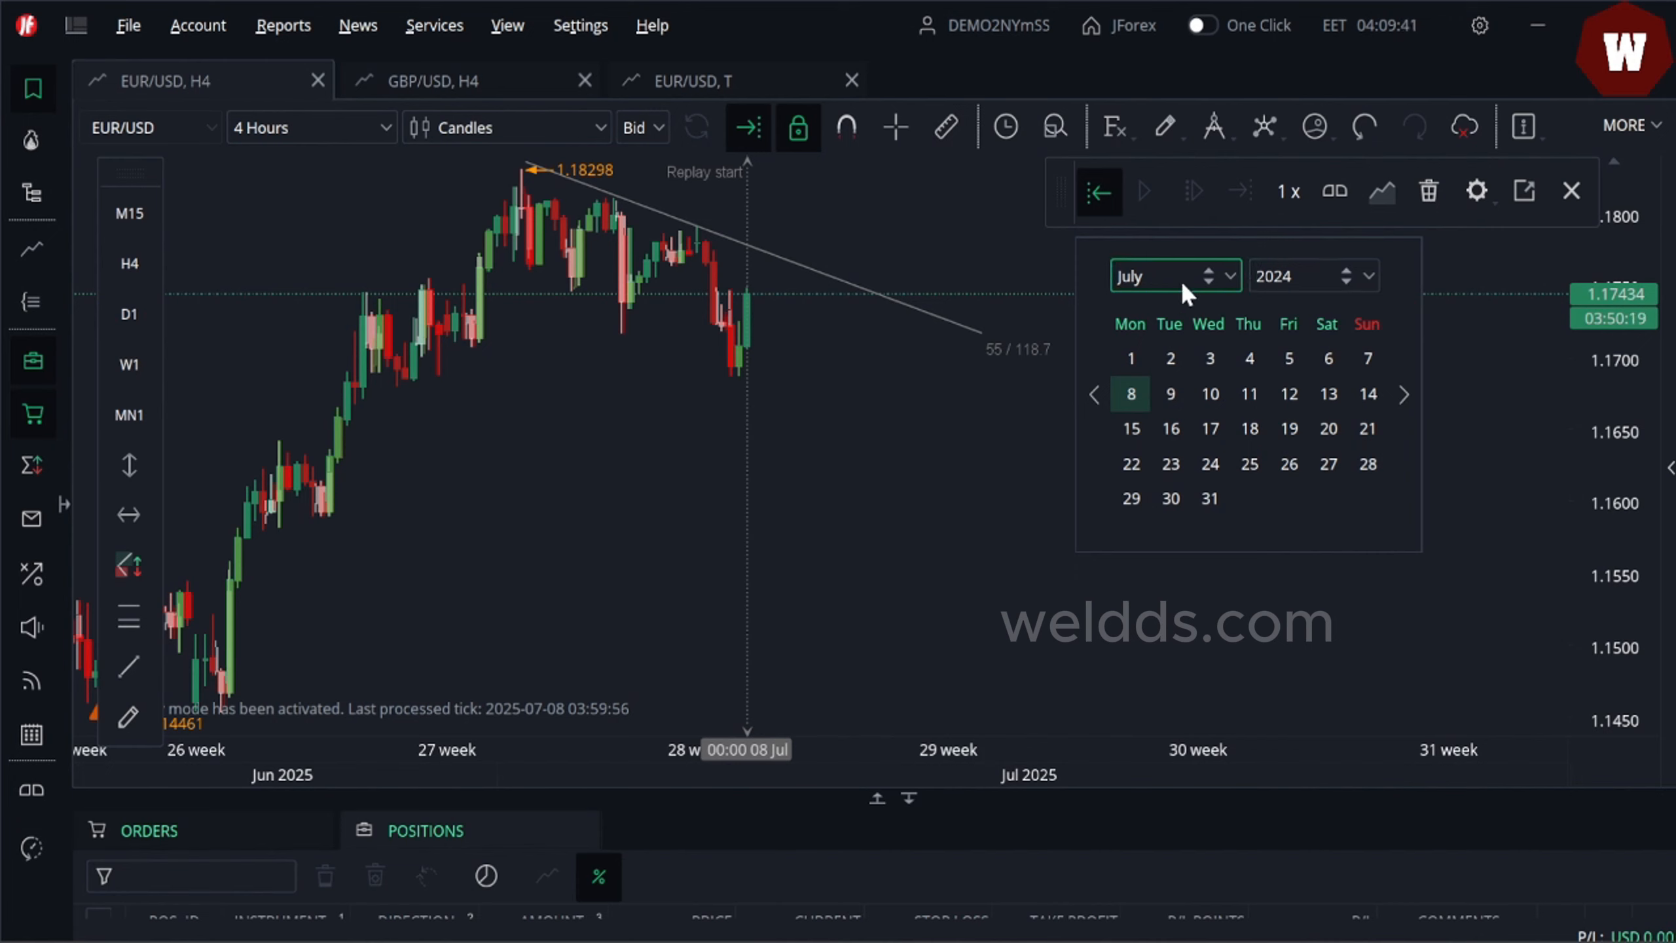
pyautogui.click(1207, 284)
pyautogui.click(1208, 283)
pyautogui.click(1207, 283)
pyautogui.click(1208, 283)
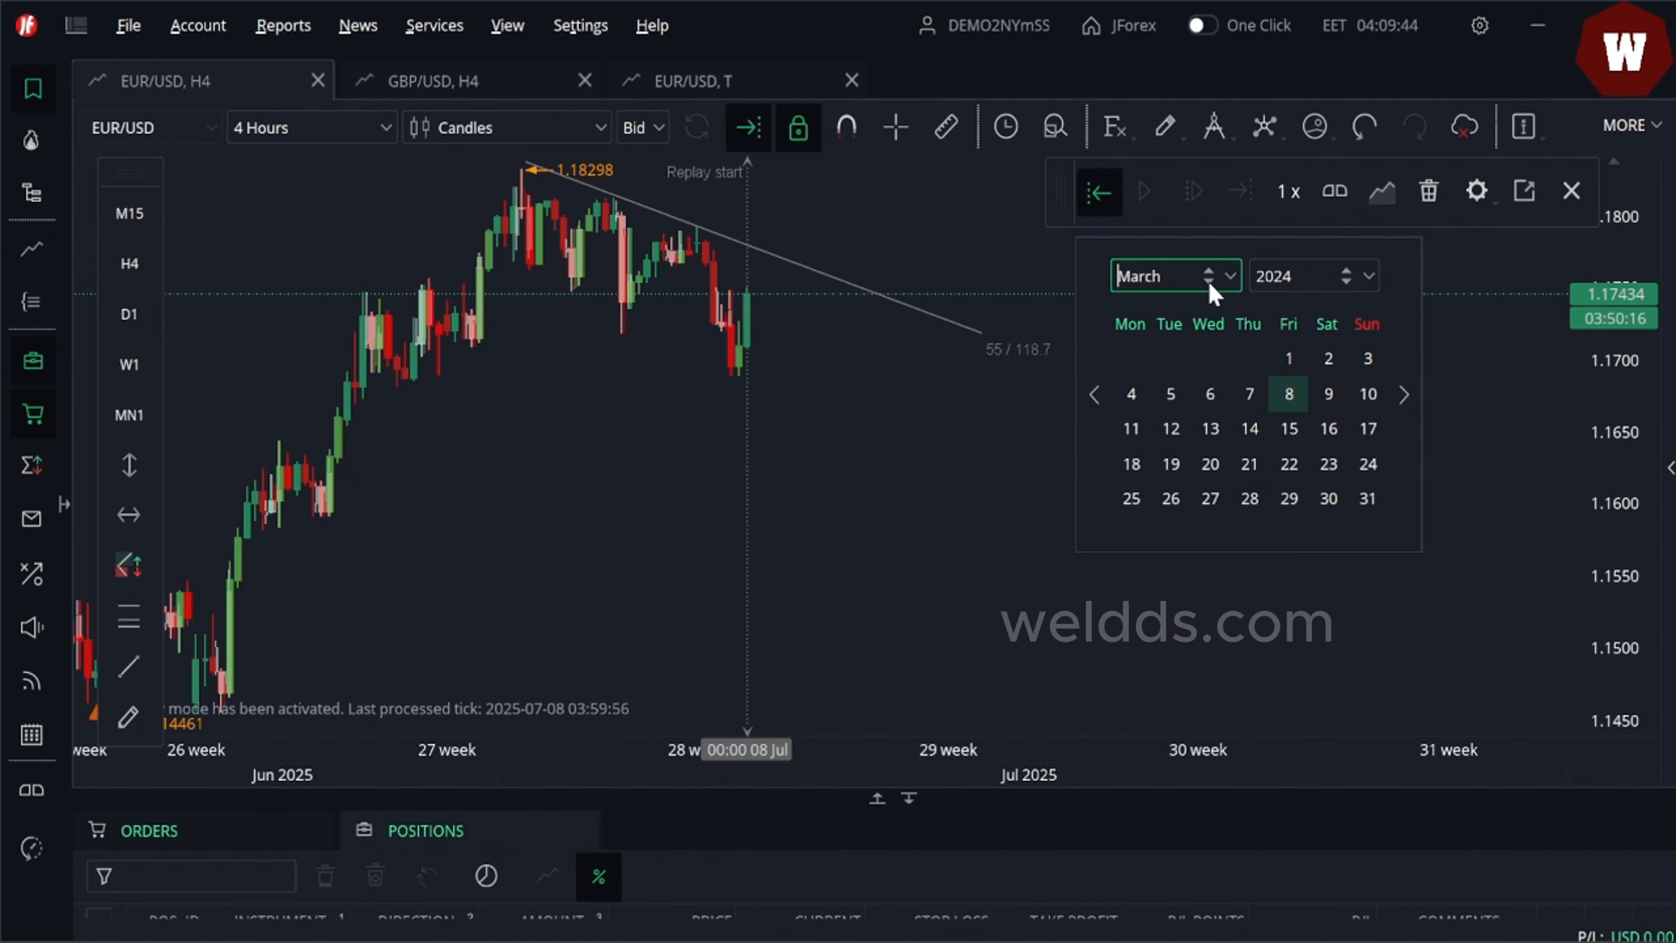
pyautogui.click(1208, 283)
pyautogui.click(1208, 283)
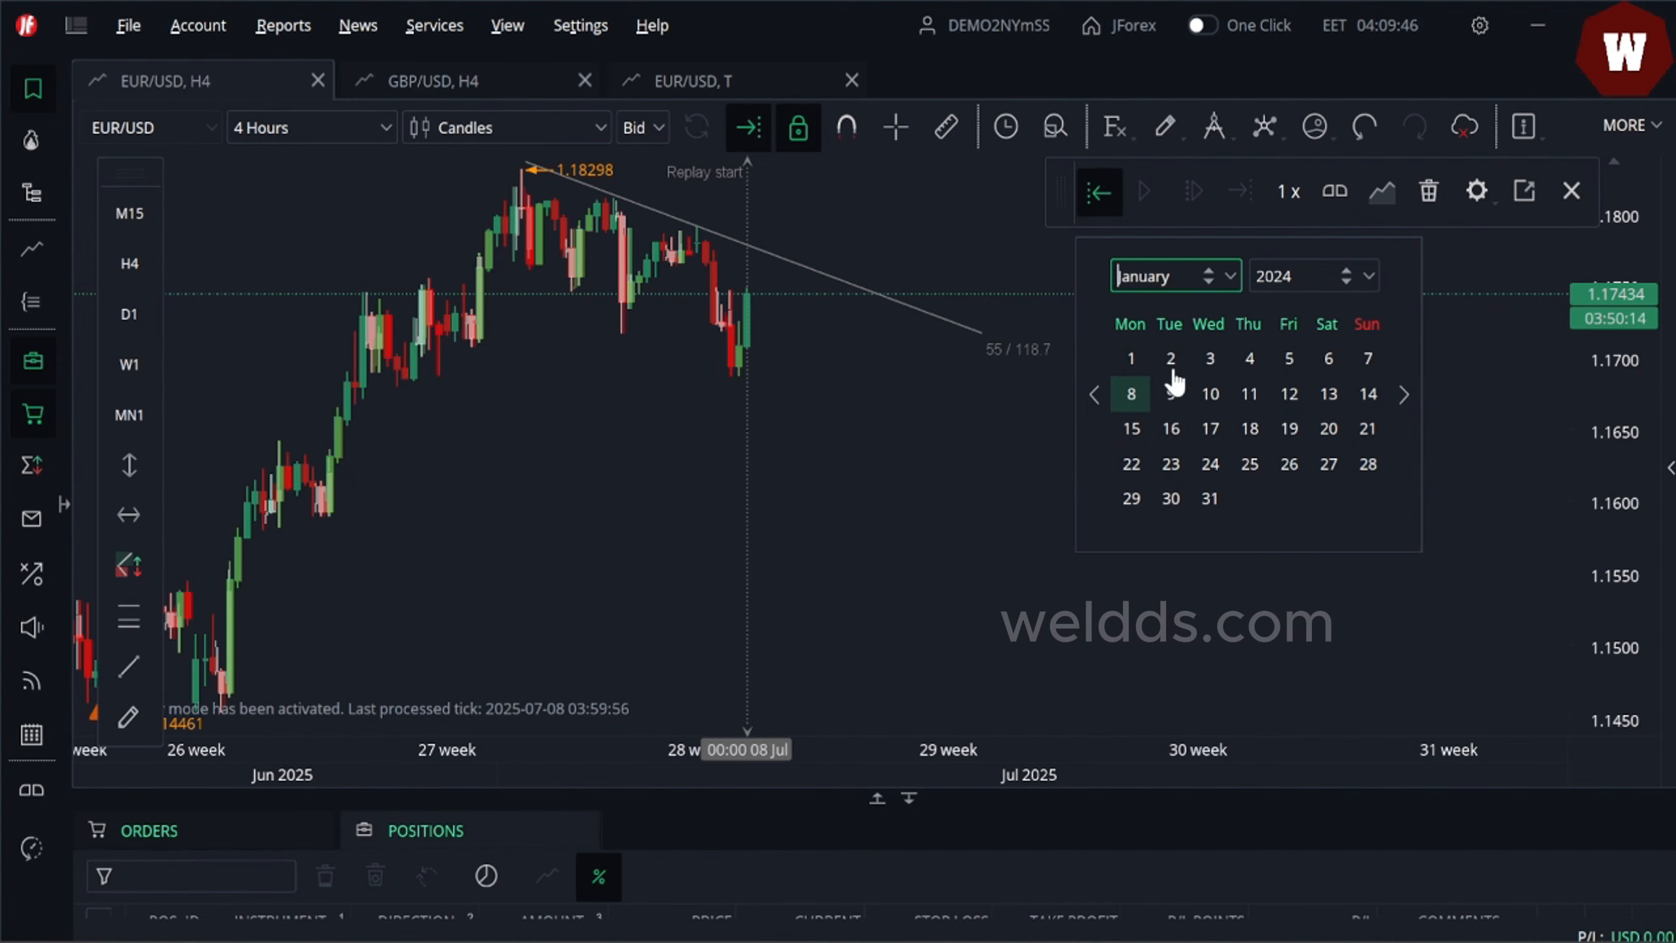
pyautogui.click(1132, 383)
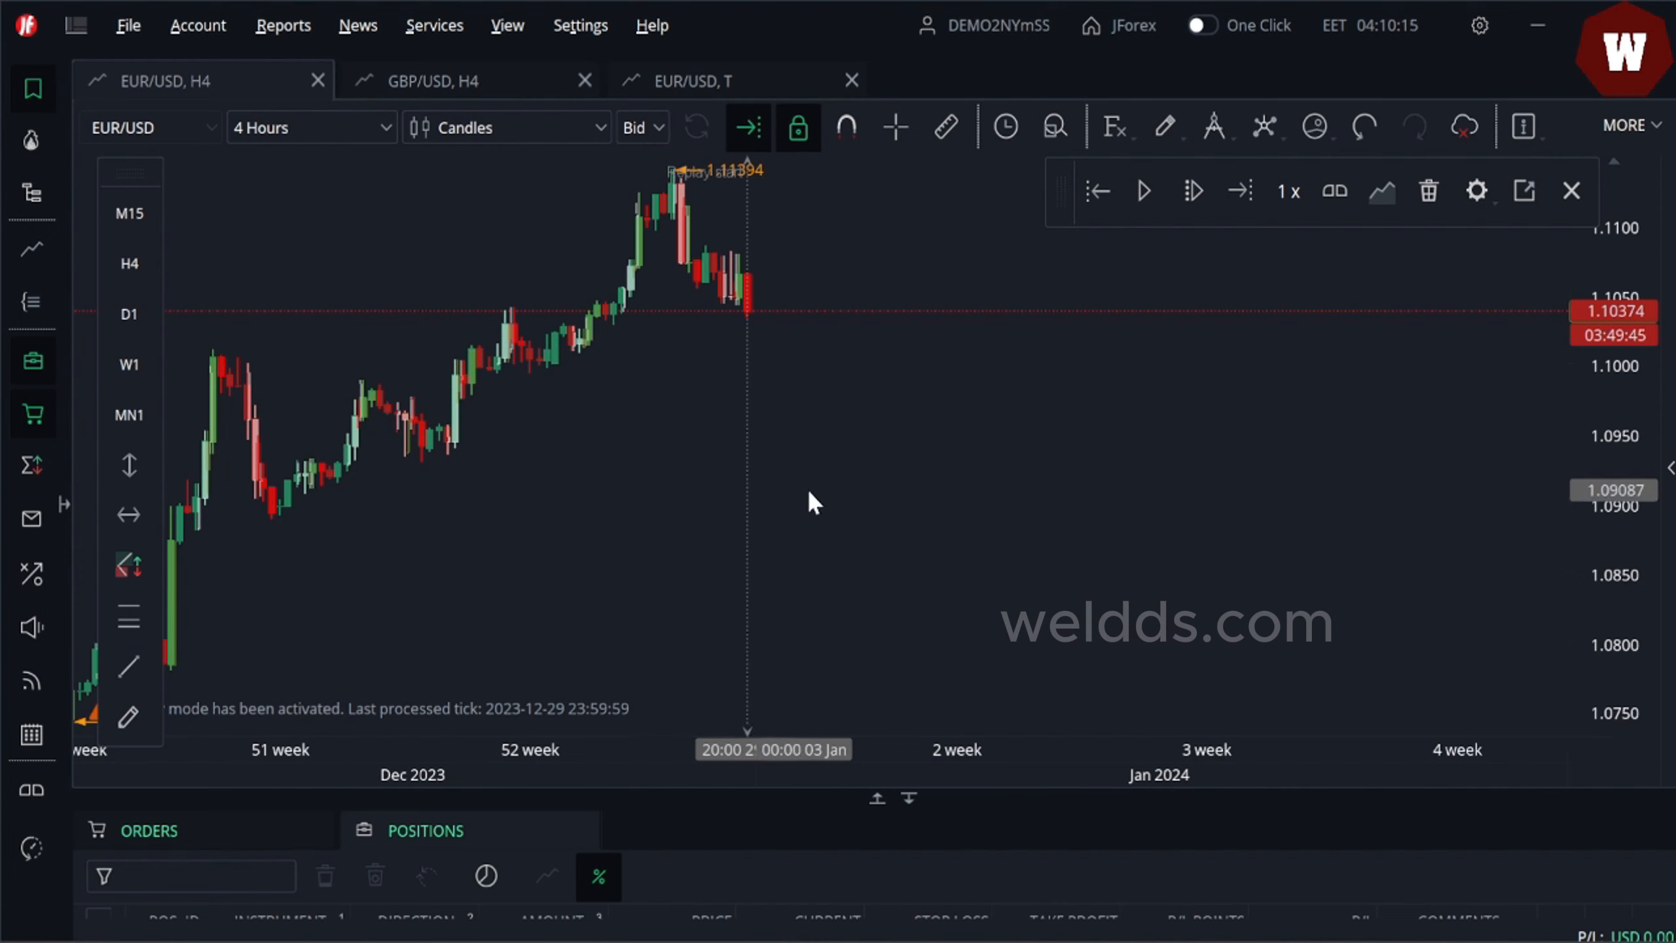
# - Change the replay start date to December 2020 by entering the year 2020 and picking the day
pyautogui.click(1098, 193)
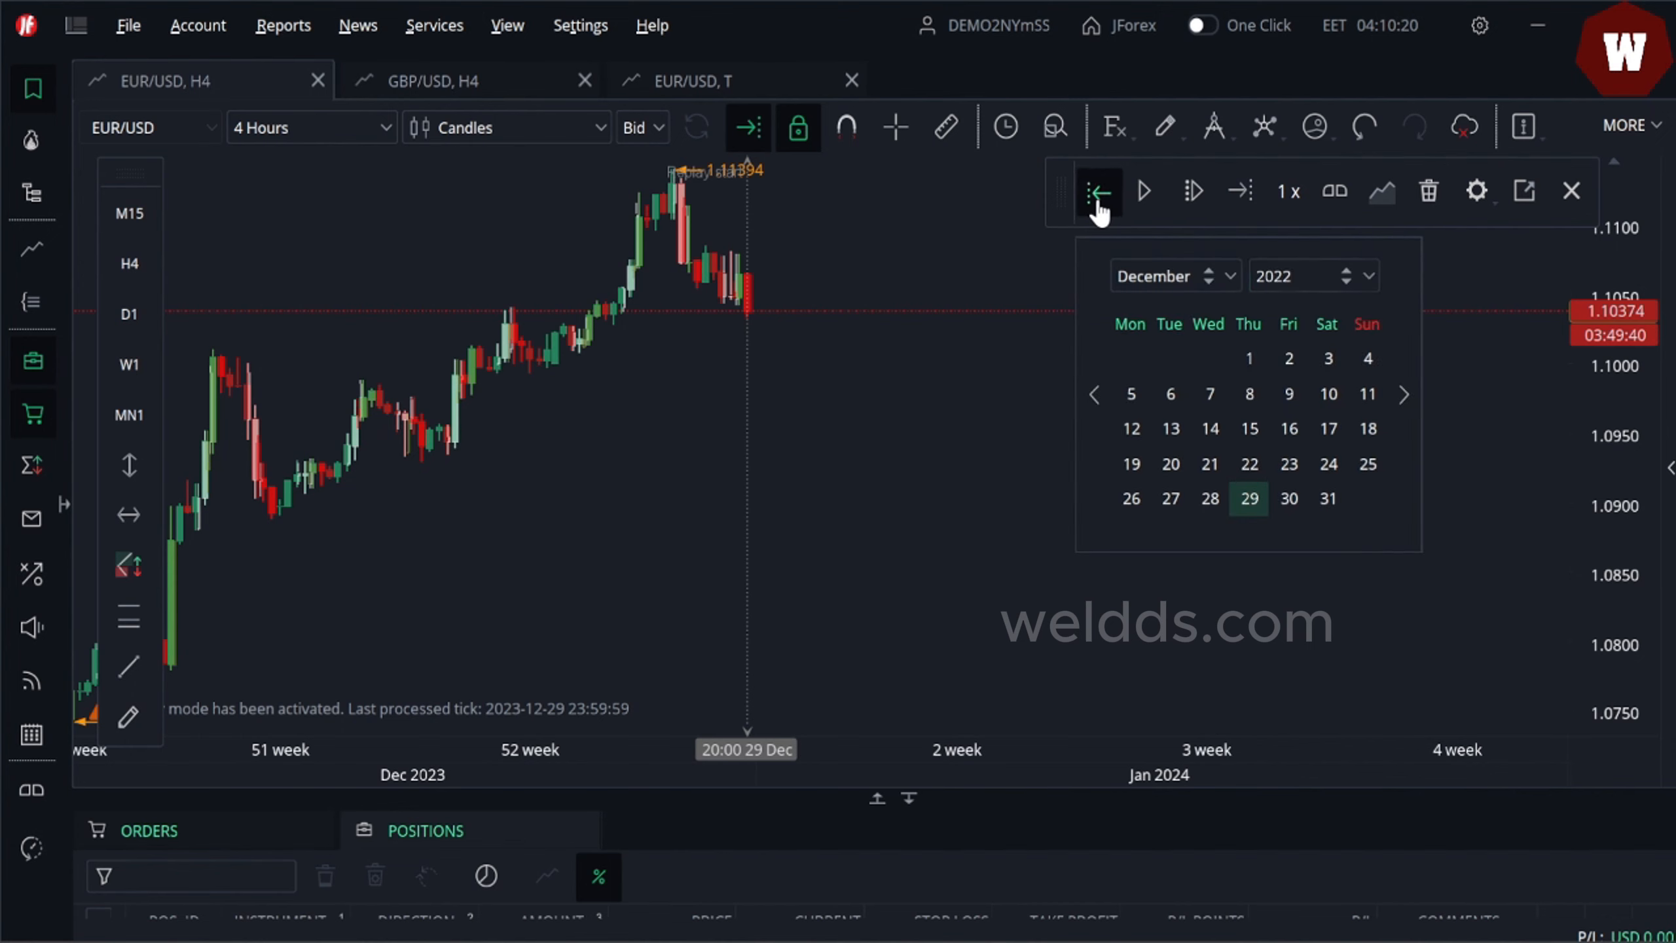
pyautogui.write('20')
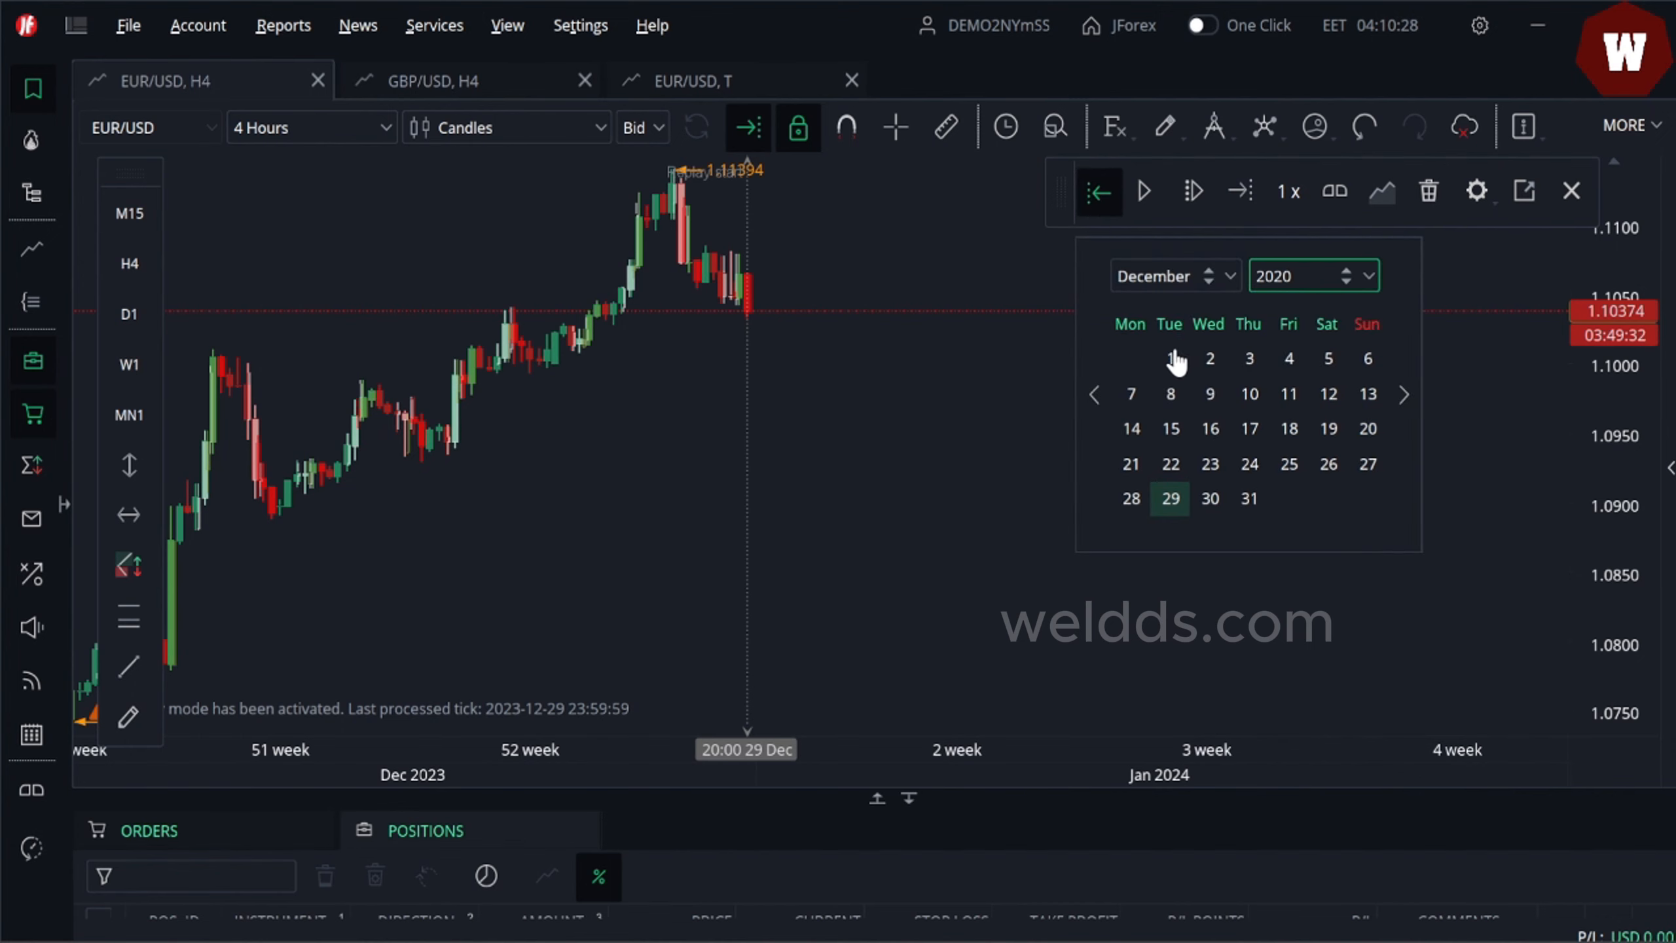
pyautogui.click(1171, 362)
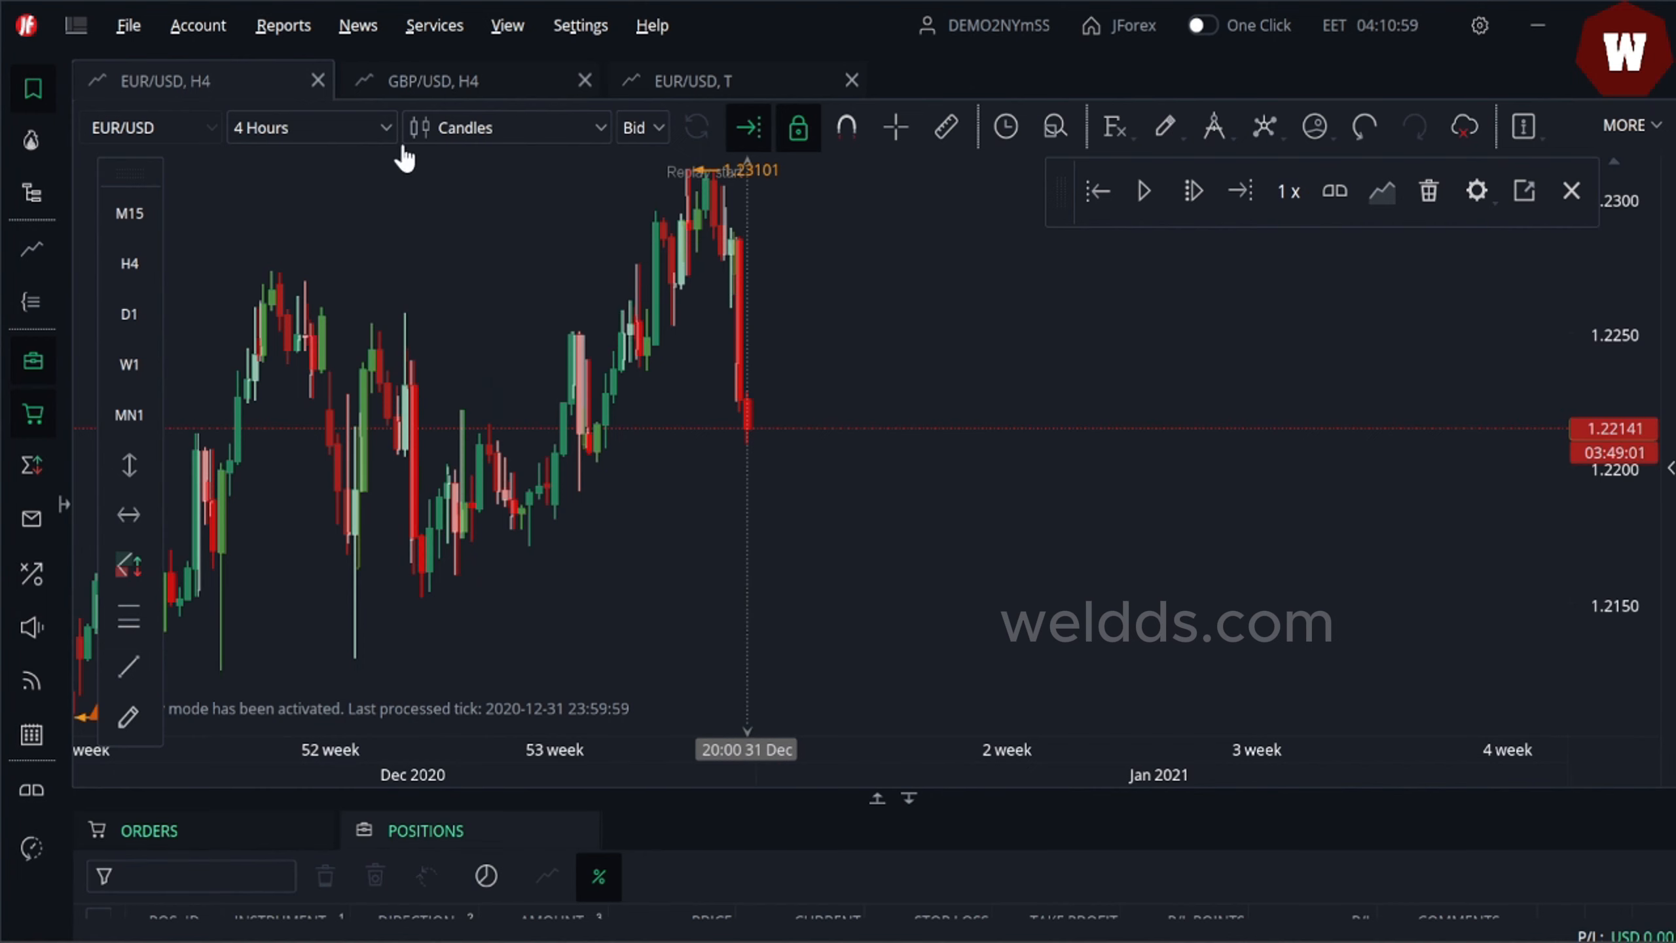
# - Draw a rising trend line from the early-December 2020 low through the later lows, extending past 31 December
pyautogui.moveTo(523, 314); pyautogui.dragTo(908, 336)
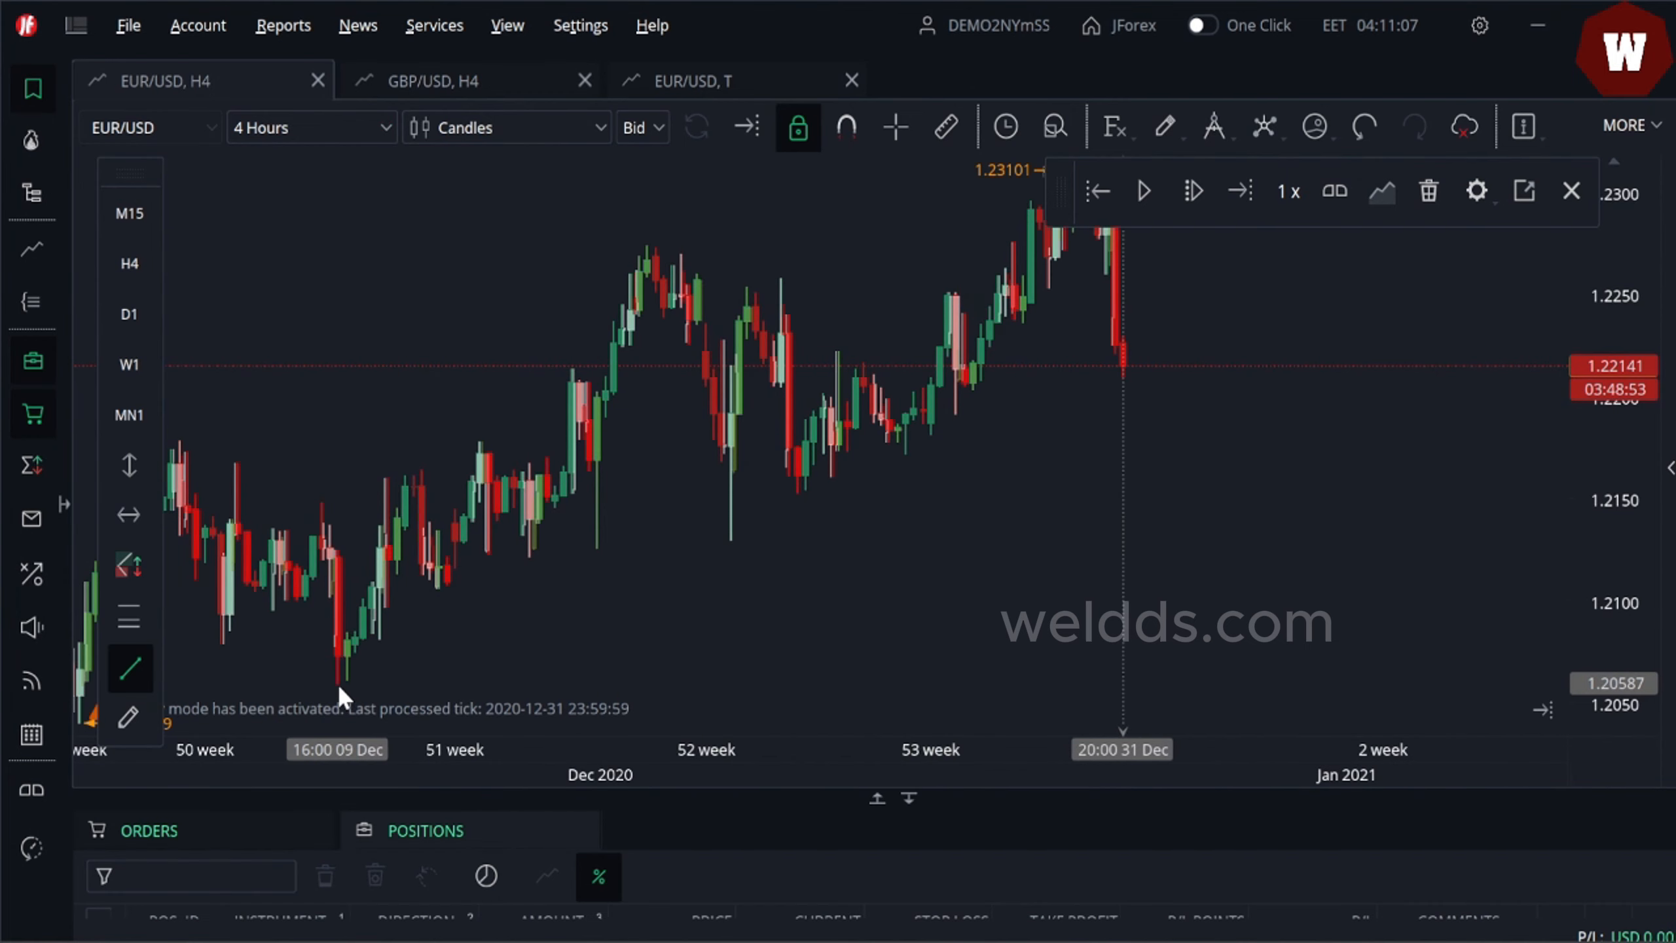
pyautogui.click(337, 684)
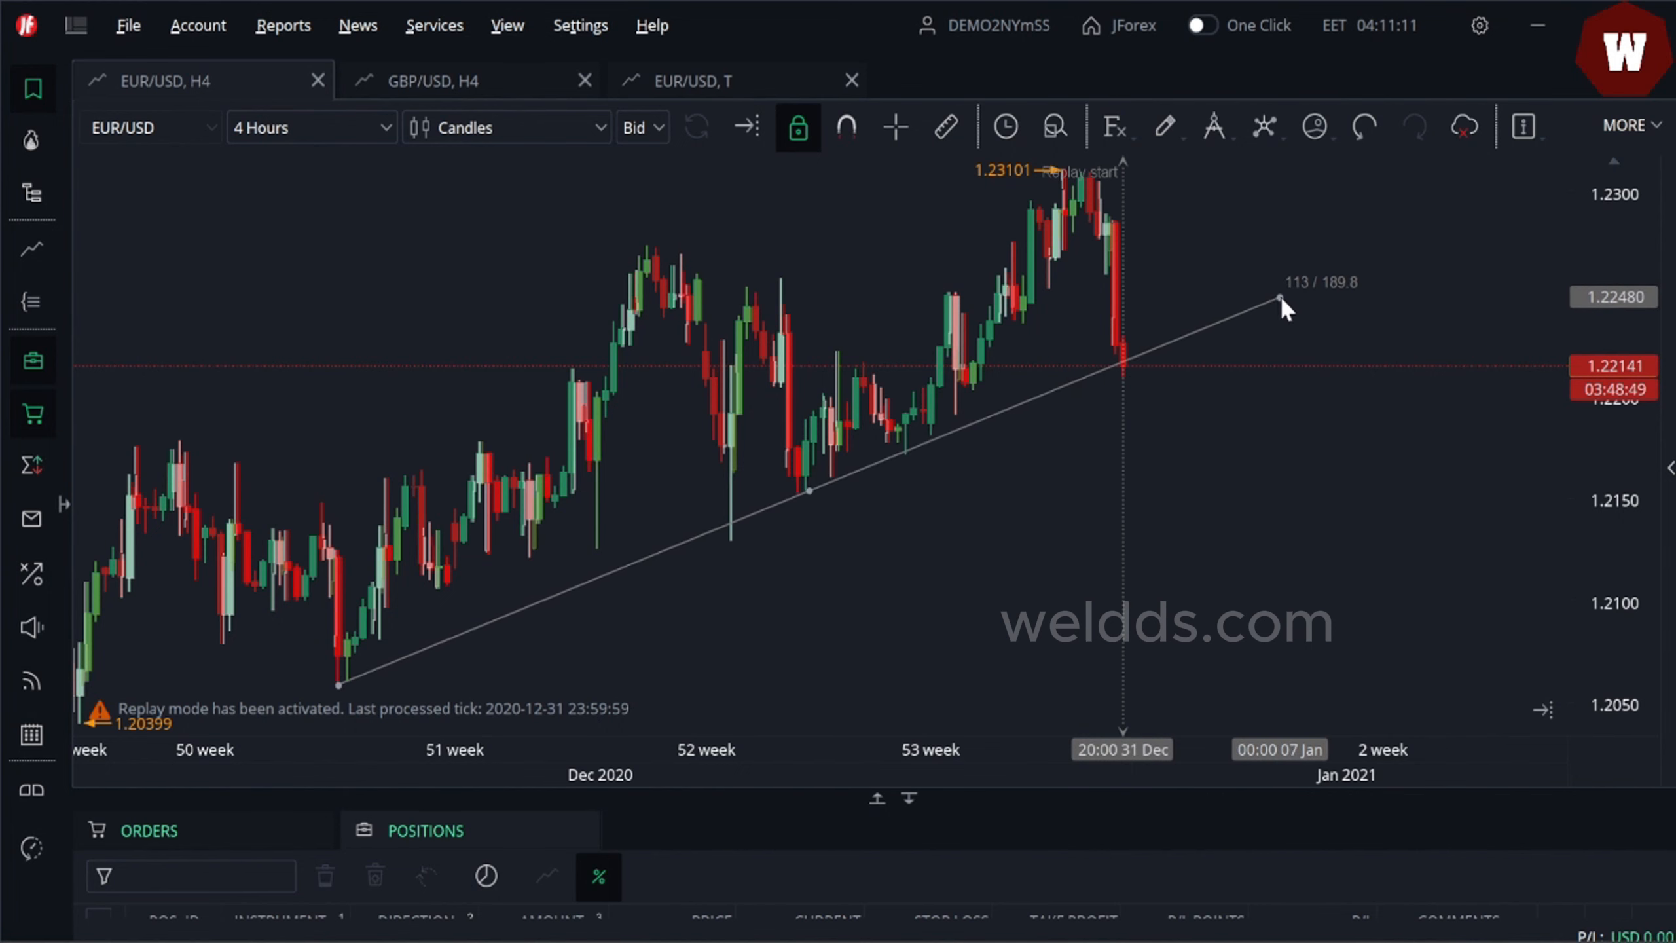
pyautogui.click(1293, 298)
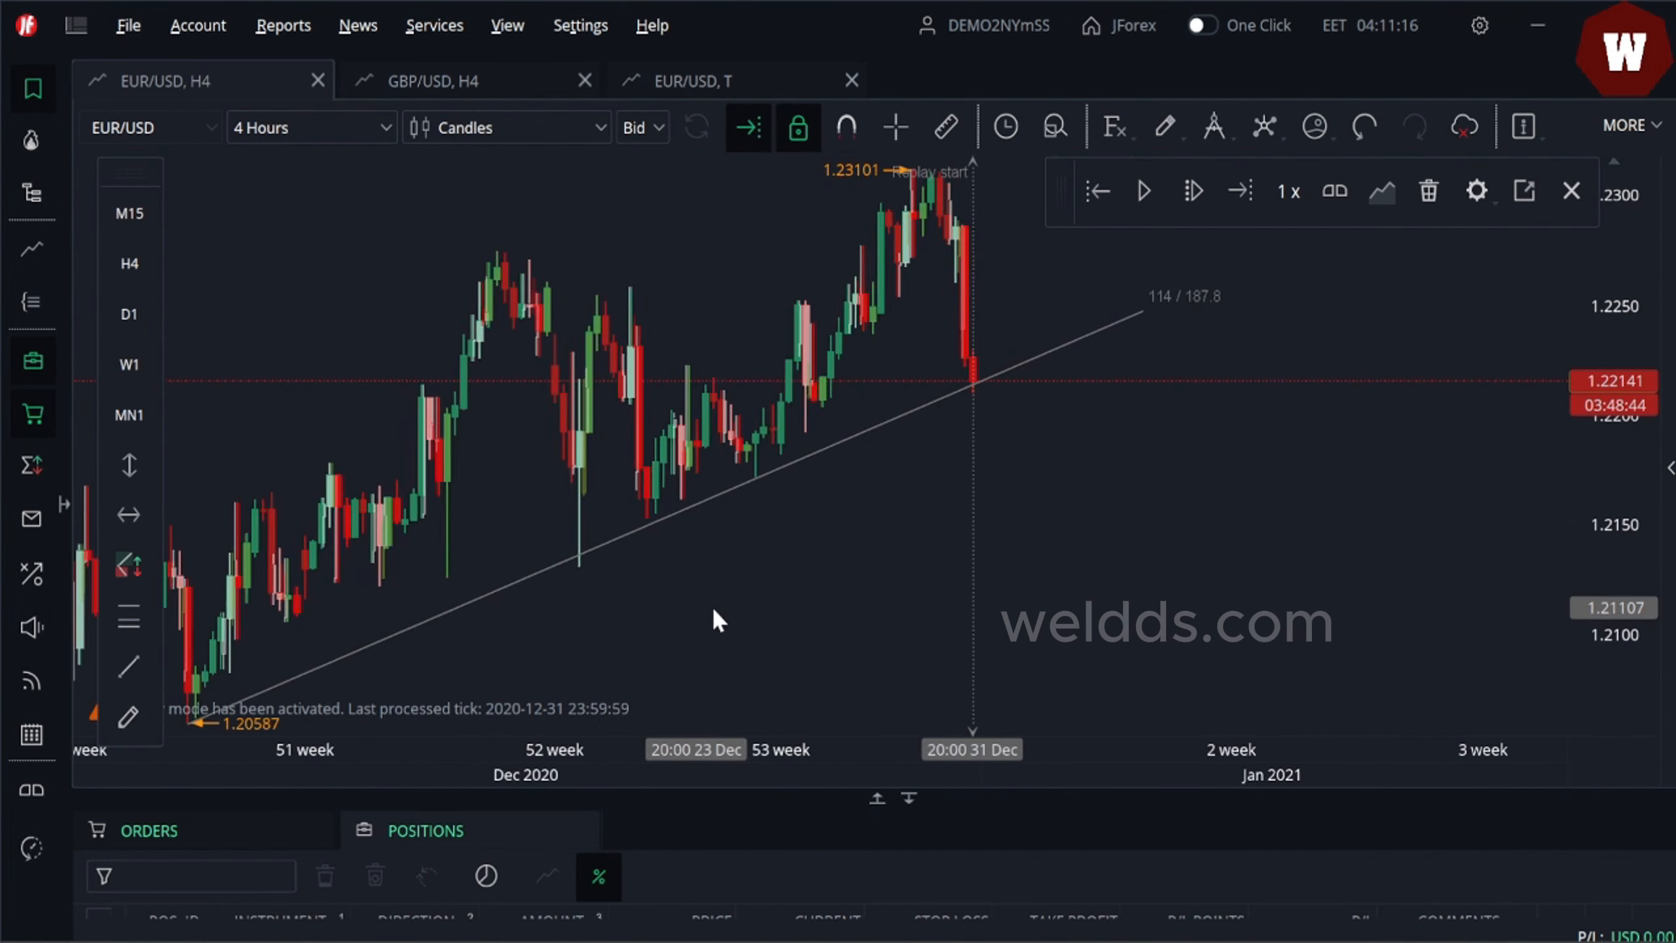
# - Draw a short, nearly horizontal trend line from the 31 December low extending to the right
pyautogui.moveTo(860, 602); pyautogui.dragTo(633, 636)
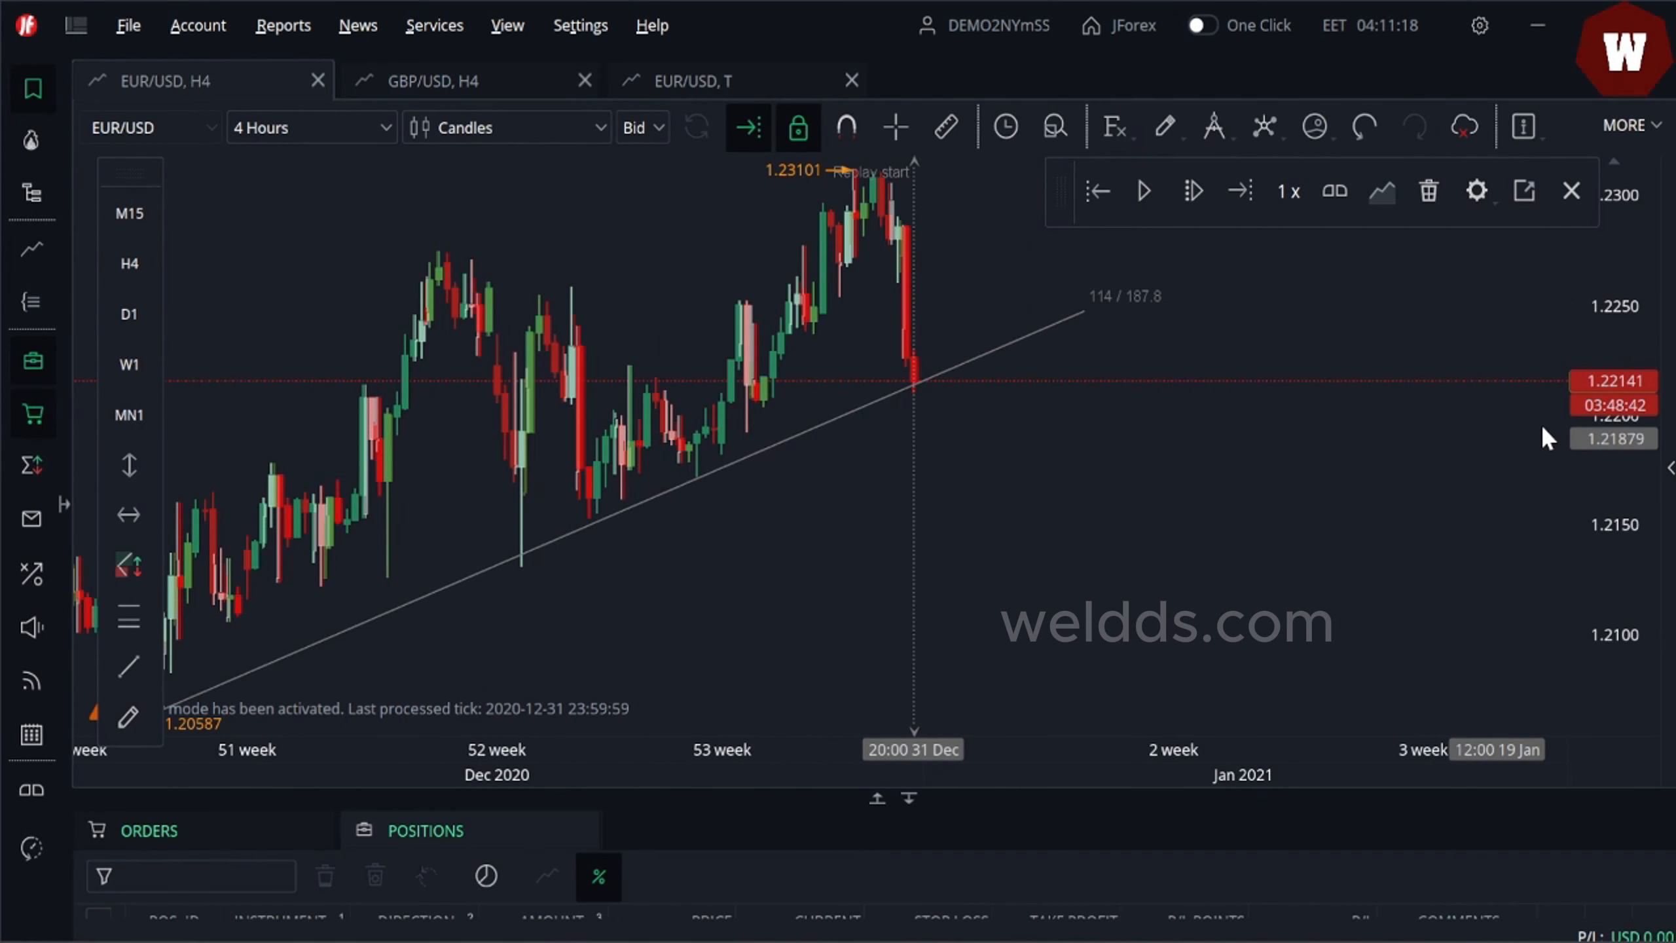
pyautogui.moveTo(1642, 405); pyautogui.dragTo(1642, 491)
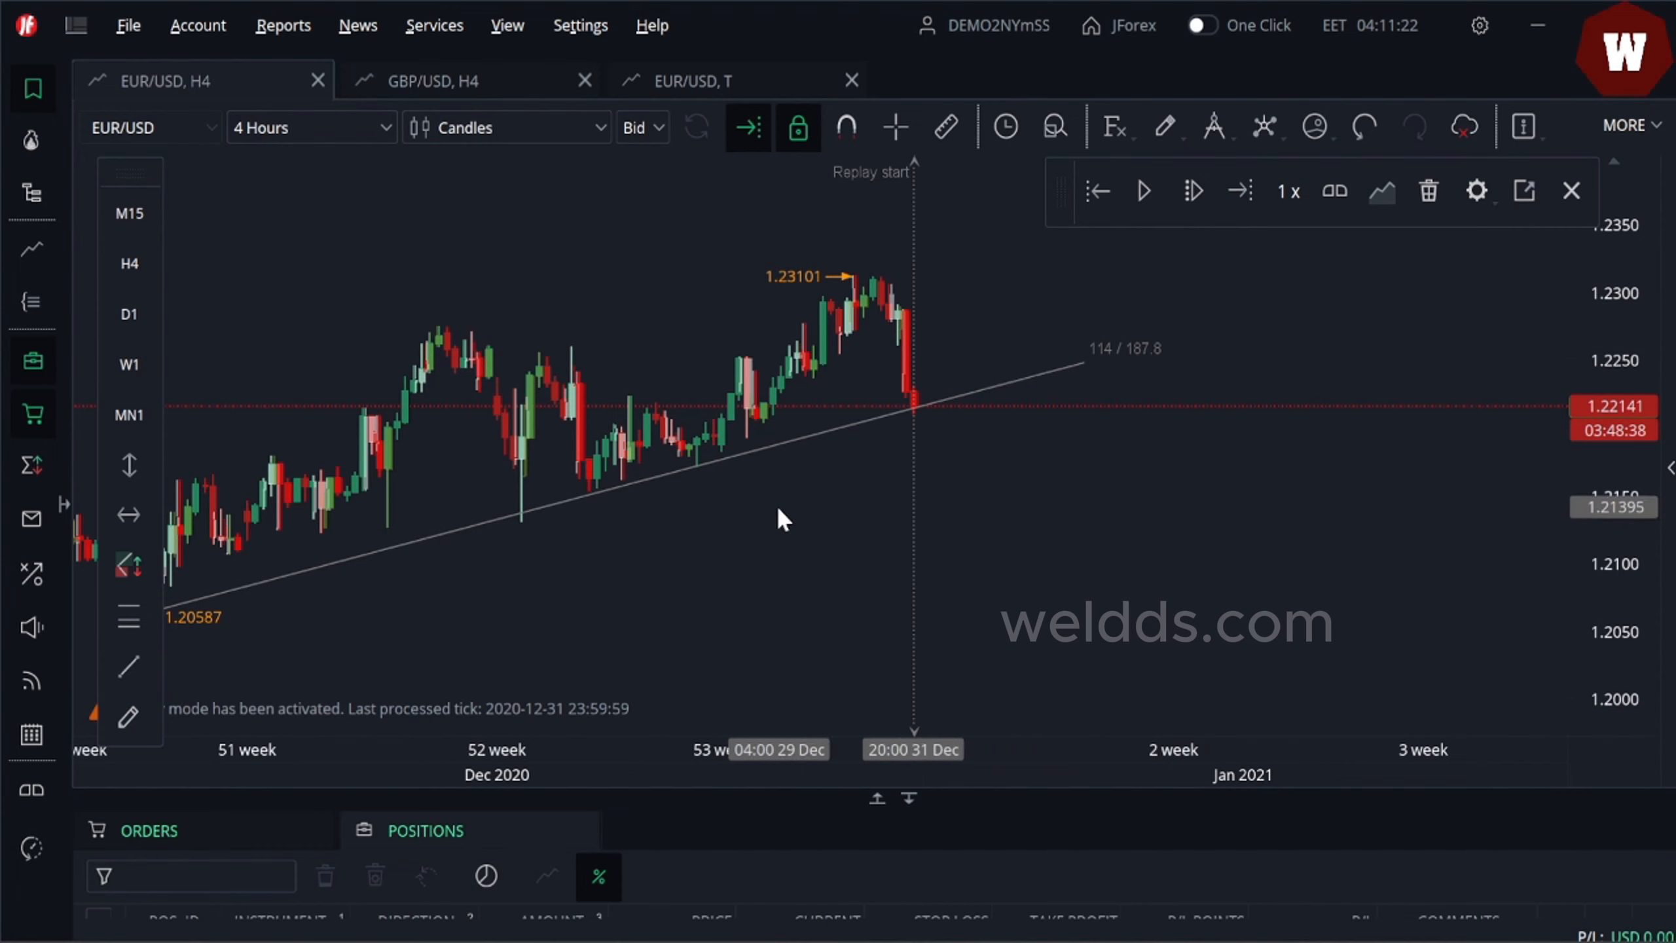
pyautogui.moveTo(777, 505); pyautogui.dragTo(769, 542)
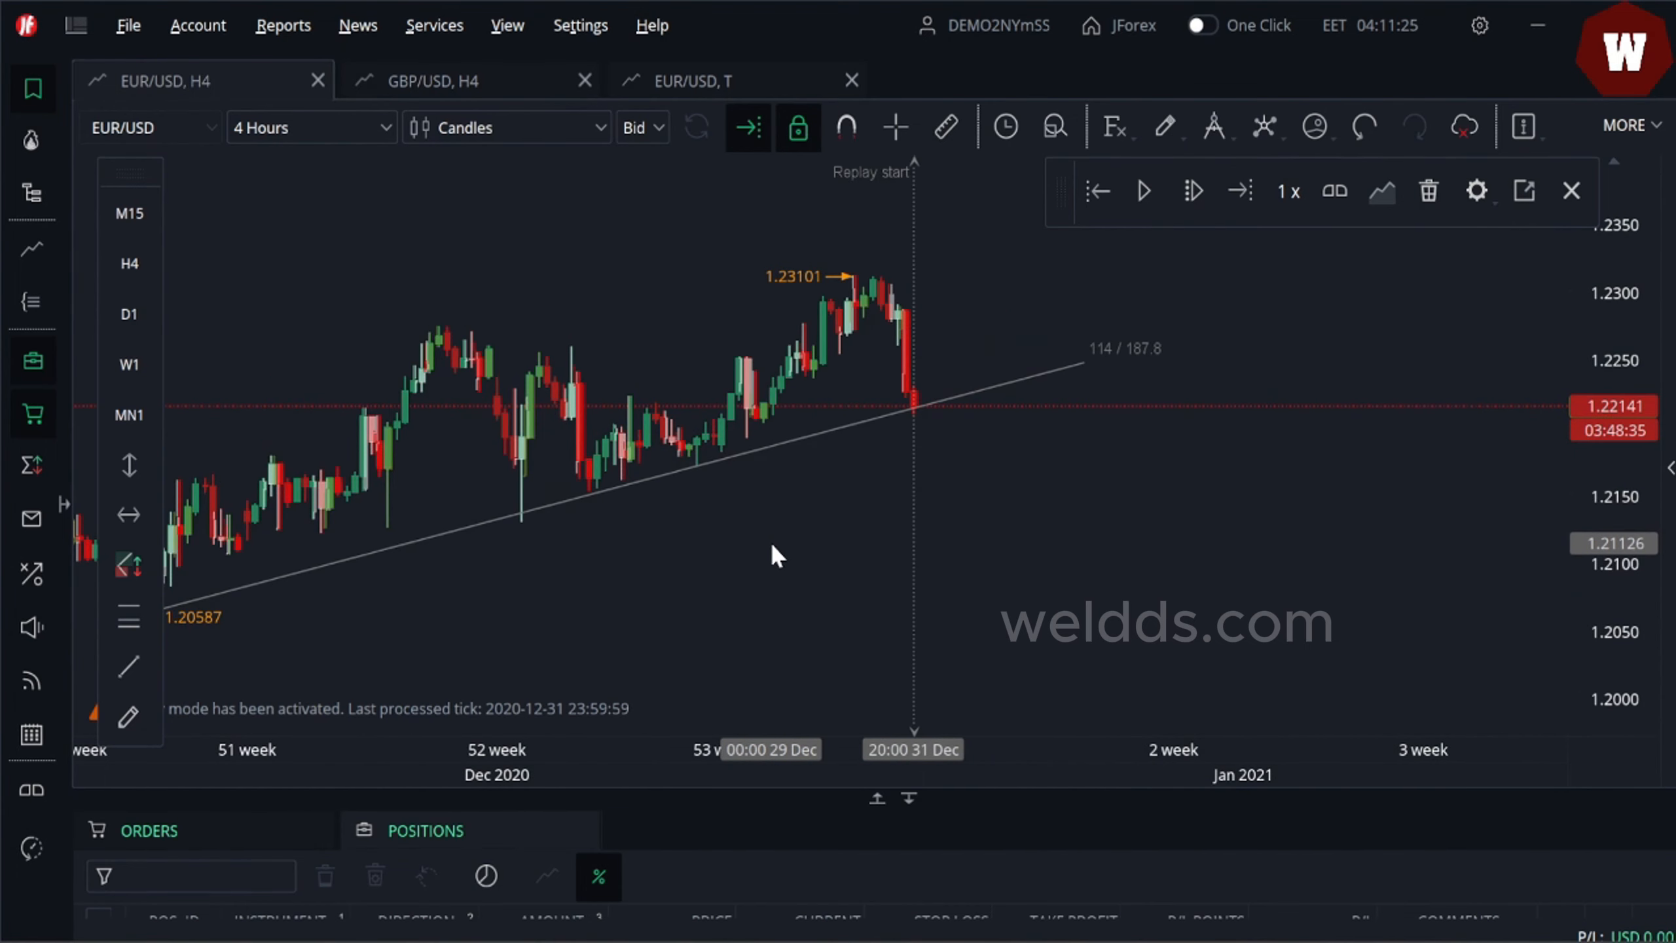
pyautogui.moveTo(1092, 555)
pyautogui.mouseDown()
pyautogui.moveTo(1189, 561)
pyautogui.moveTo(1122, 565)
pyautogui.mouseUp()
pyautogui.moveTo(1621, 494); pyautogui.dragTo(1616, 464)
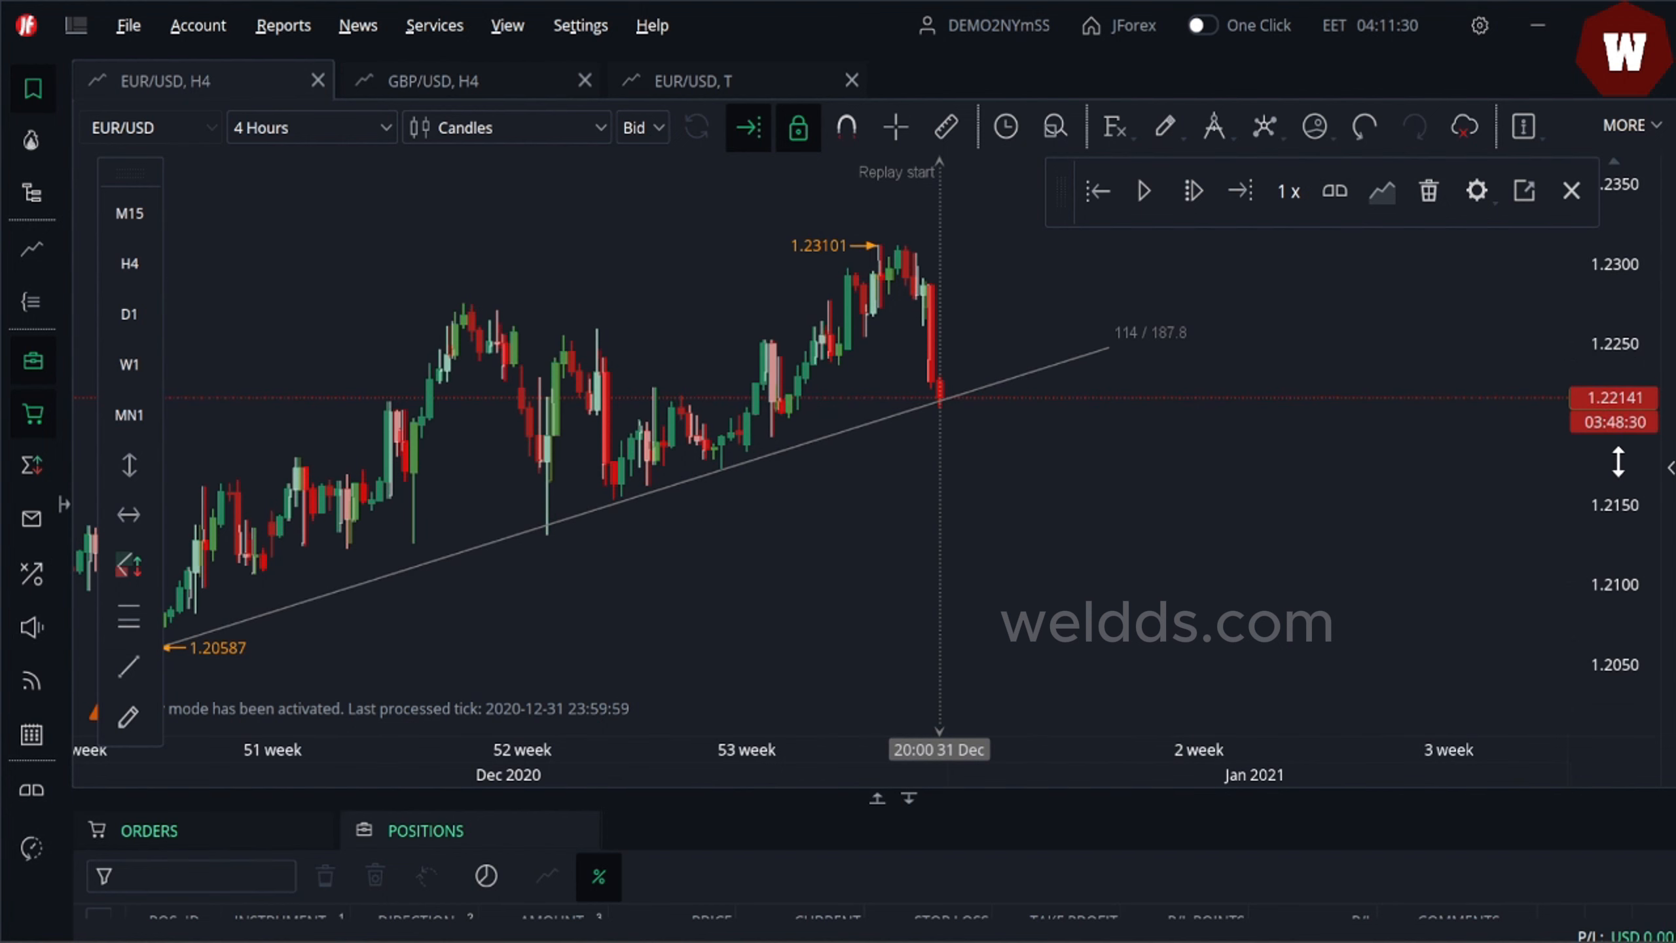
pyautogui.moveTo(1031, 465); pyautogui.dragTo(1126, 477)
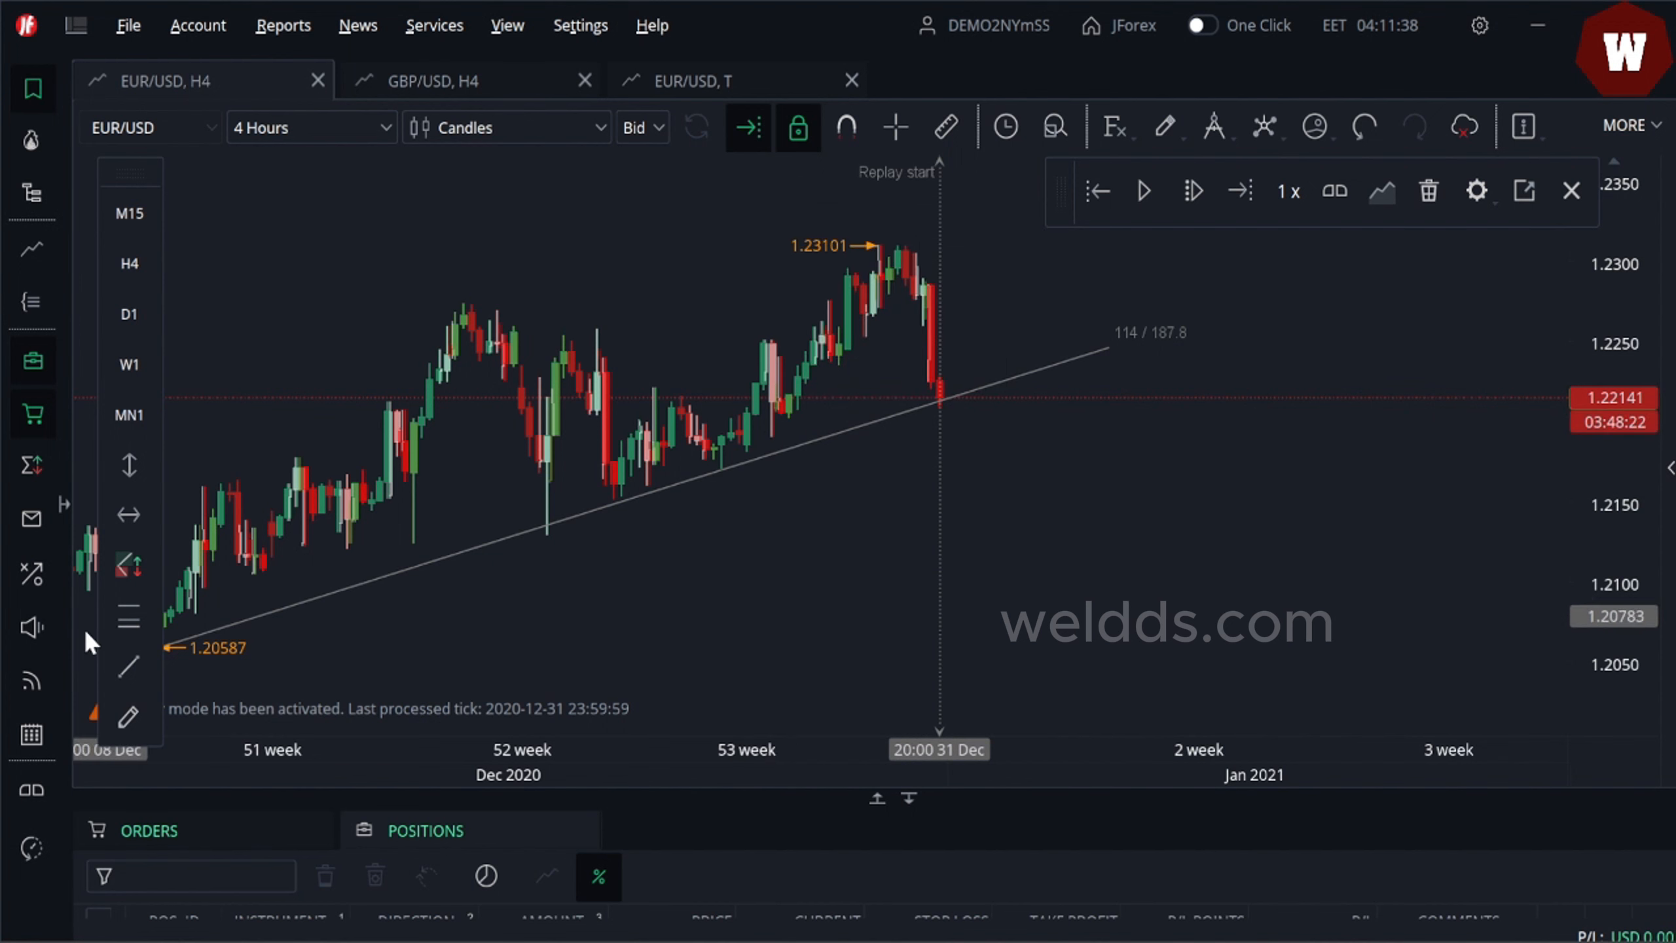
pyautogui.click(129, 670)
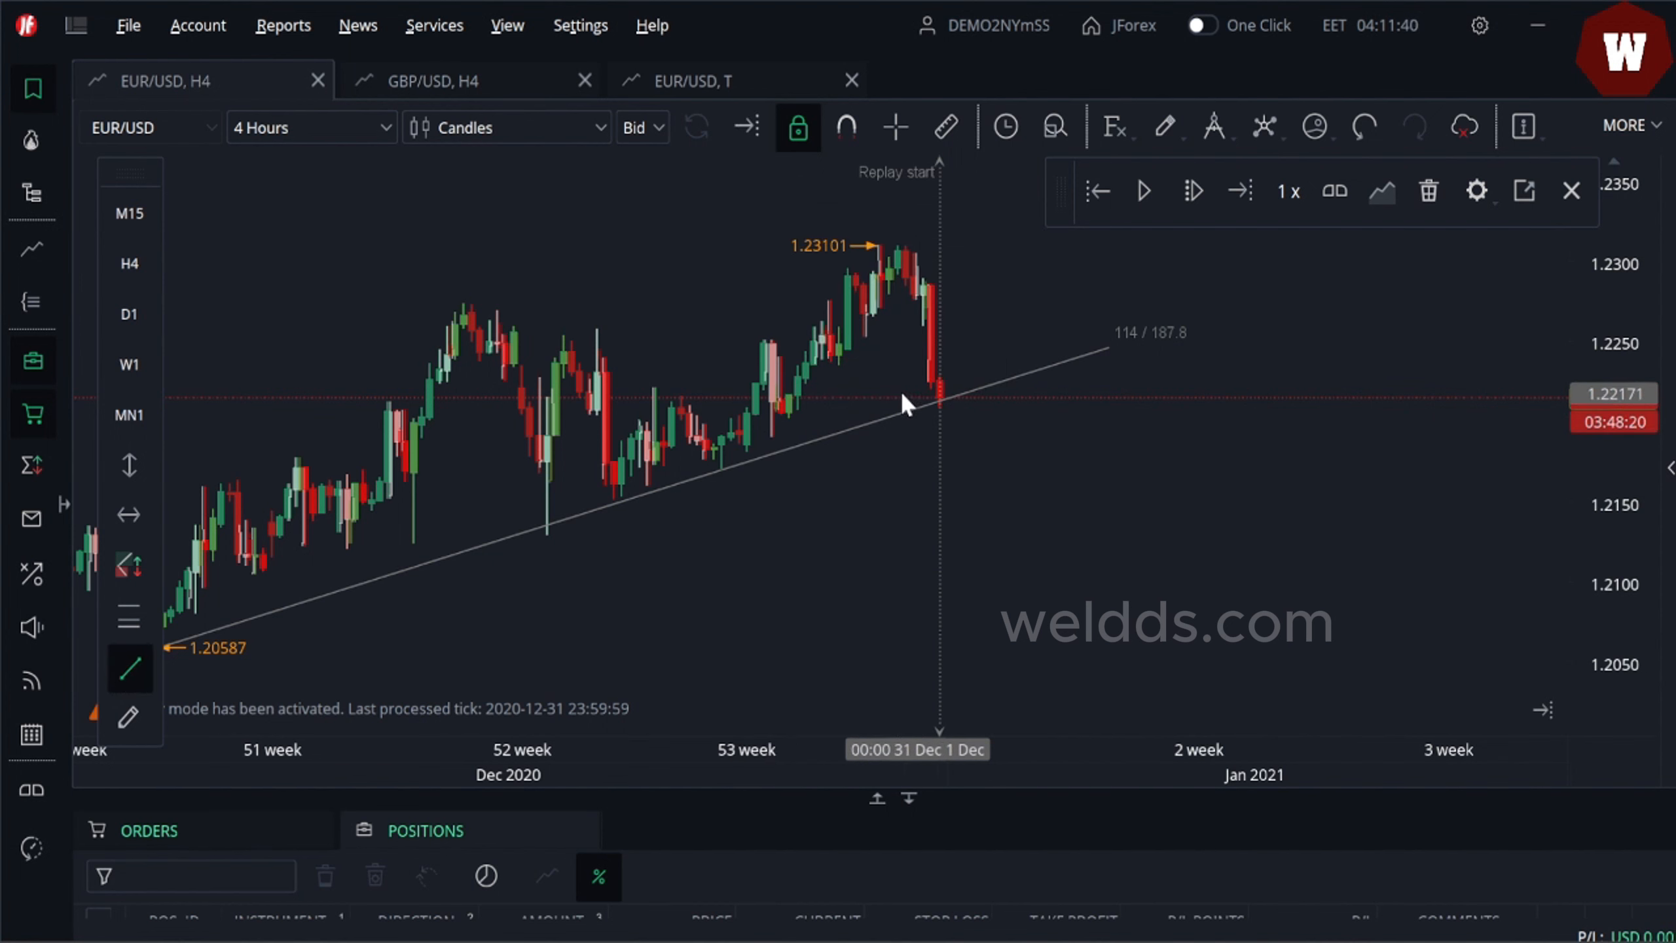
pyautogui.click(899, 408)
pyautogui.click(1055, 398)
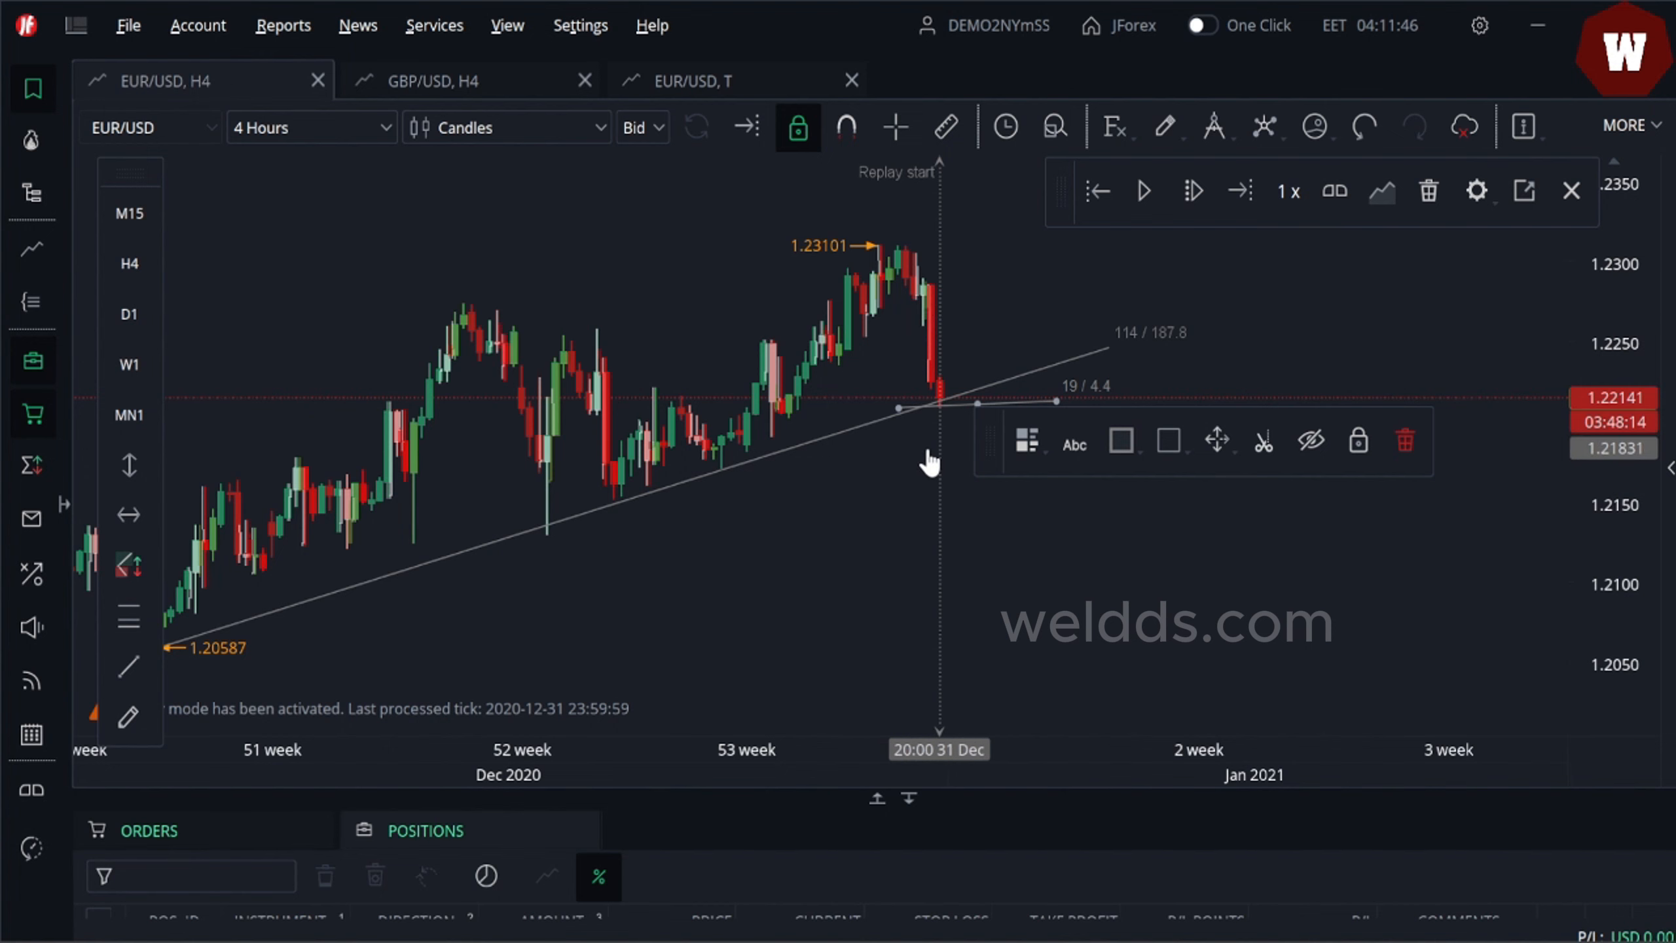
pyautogui.moveTo(928, 451); pyautogui.dragTo(893, 447)
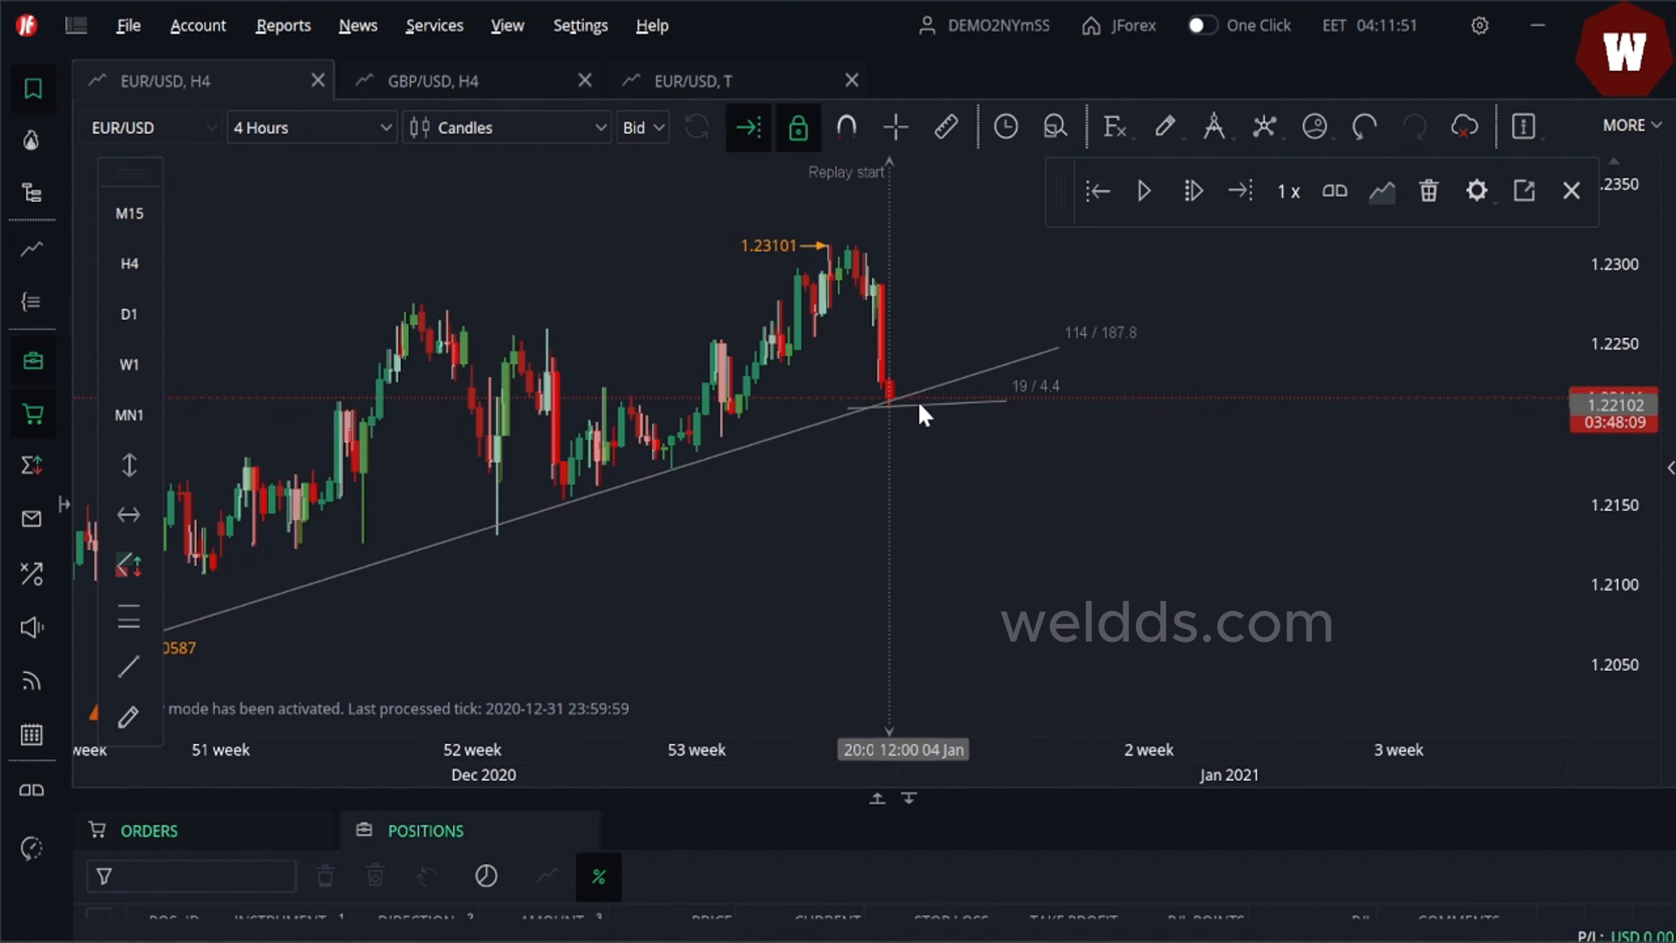
# - Switch the chart timeframe to 15 Minutes
pyautogui.click(387, 129)
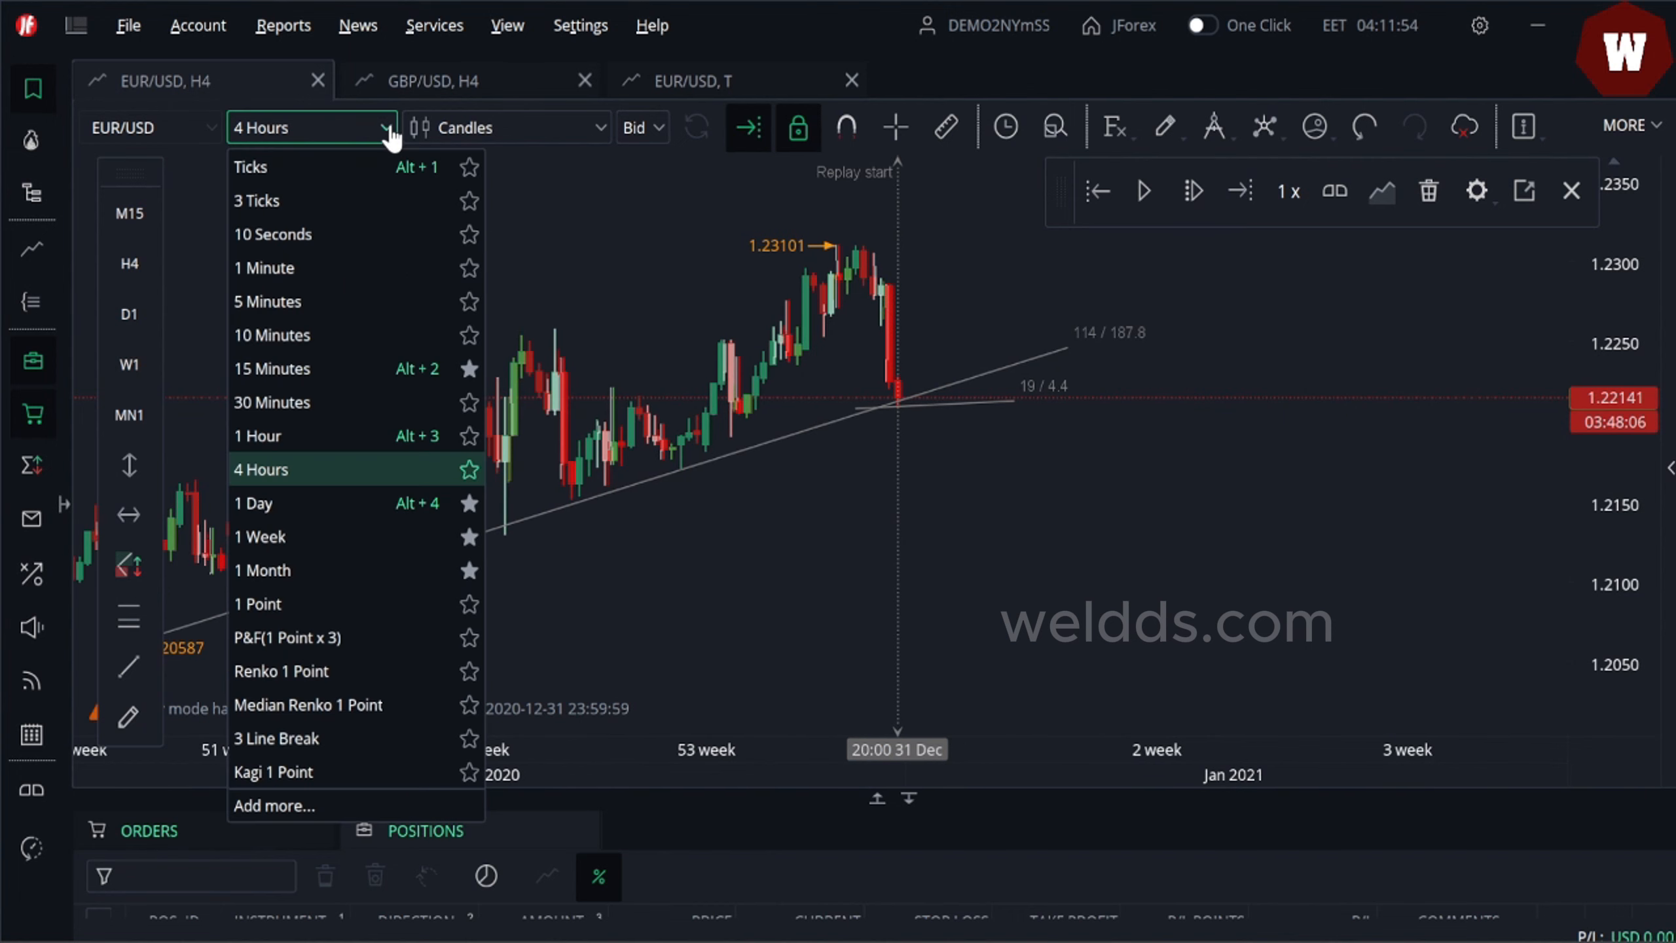
pyautogui.click(332, 369)
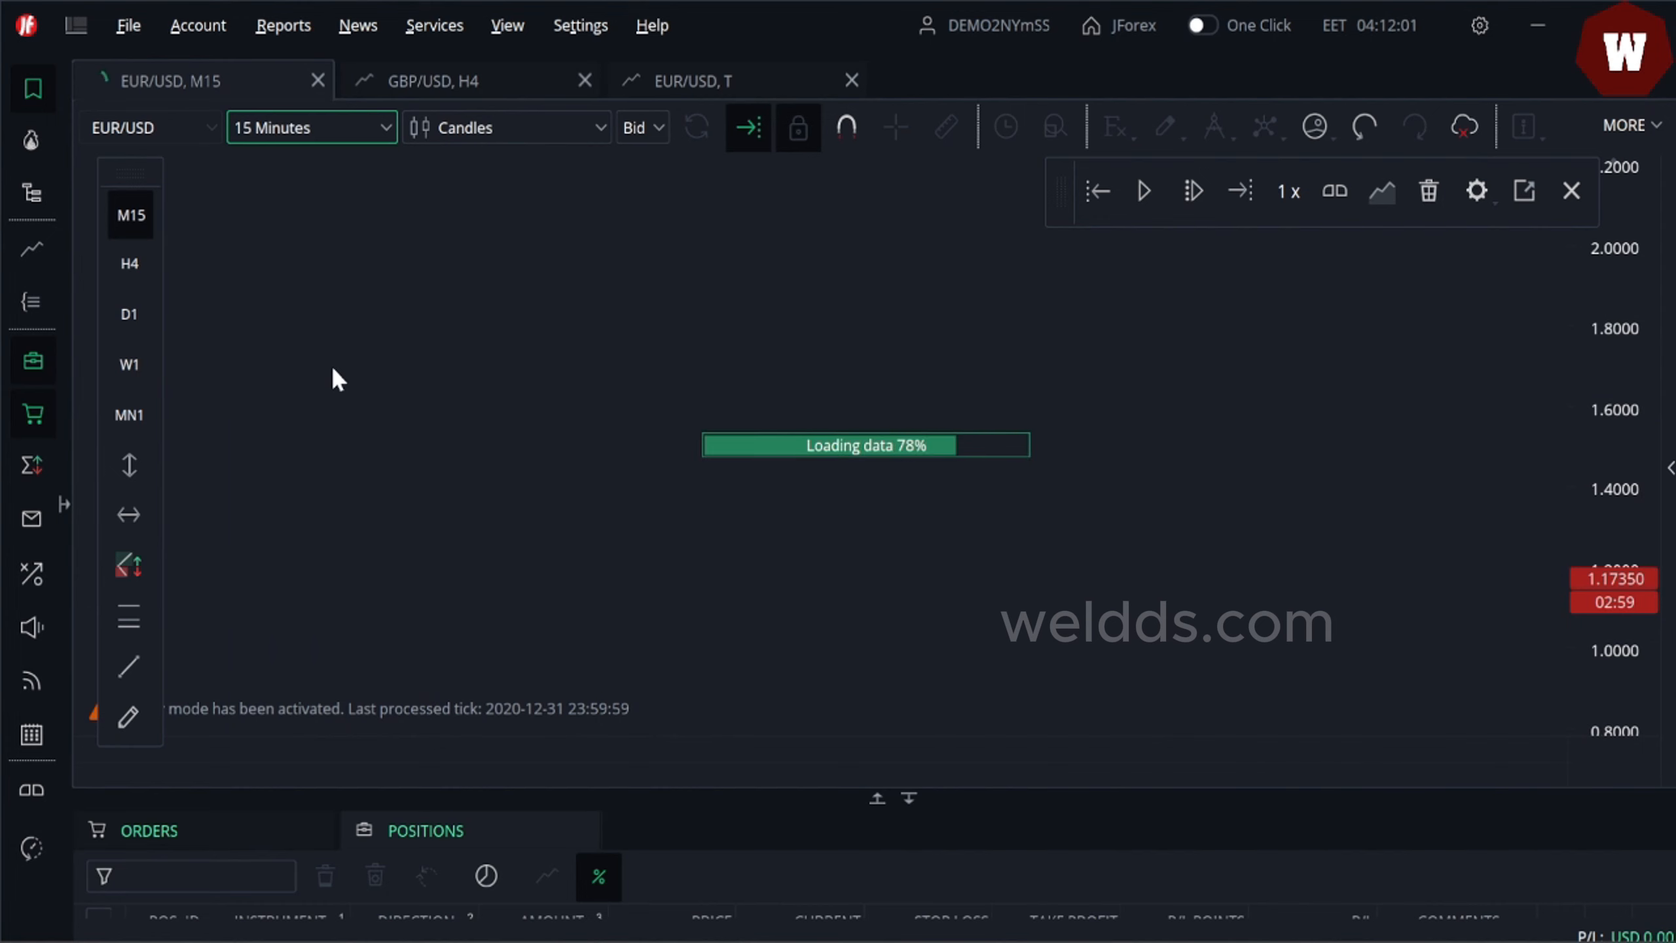
pyautogui.moveTo(686, 475); pyautogui.dragTo(787, 470)
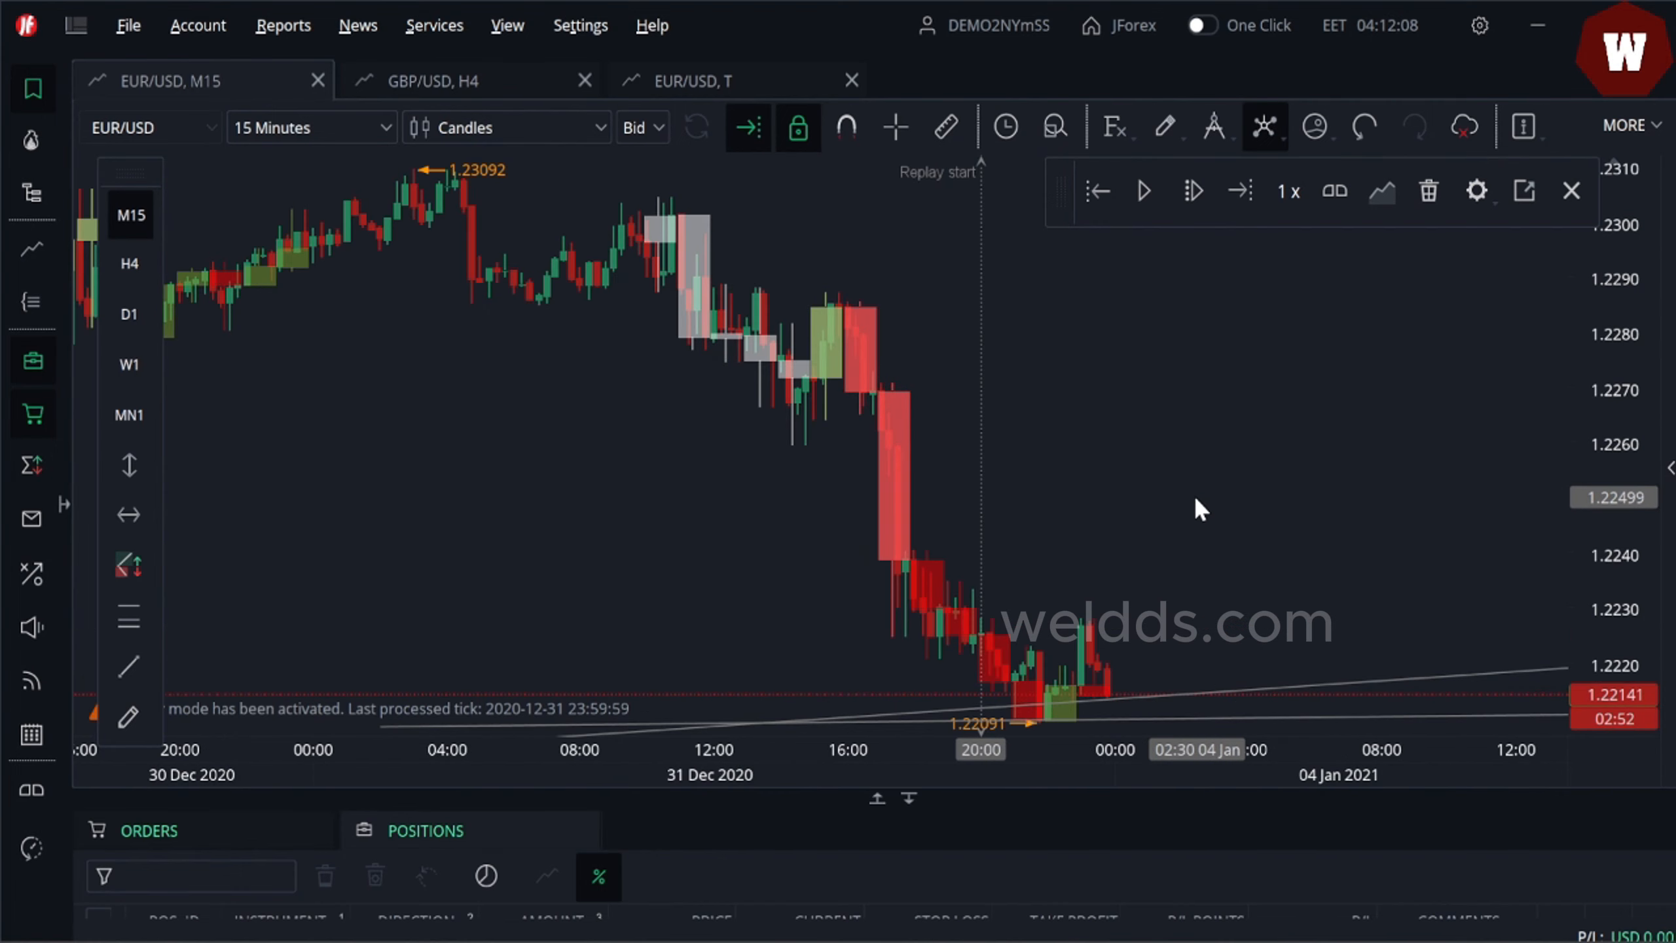
pyautogui.moveTo(1194, 495); pyautogui.dragTo(1022, 327)
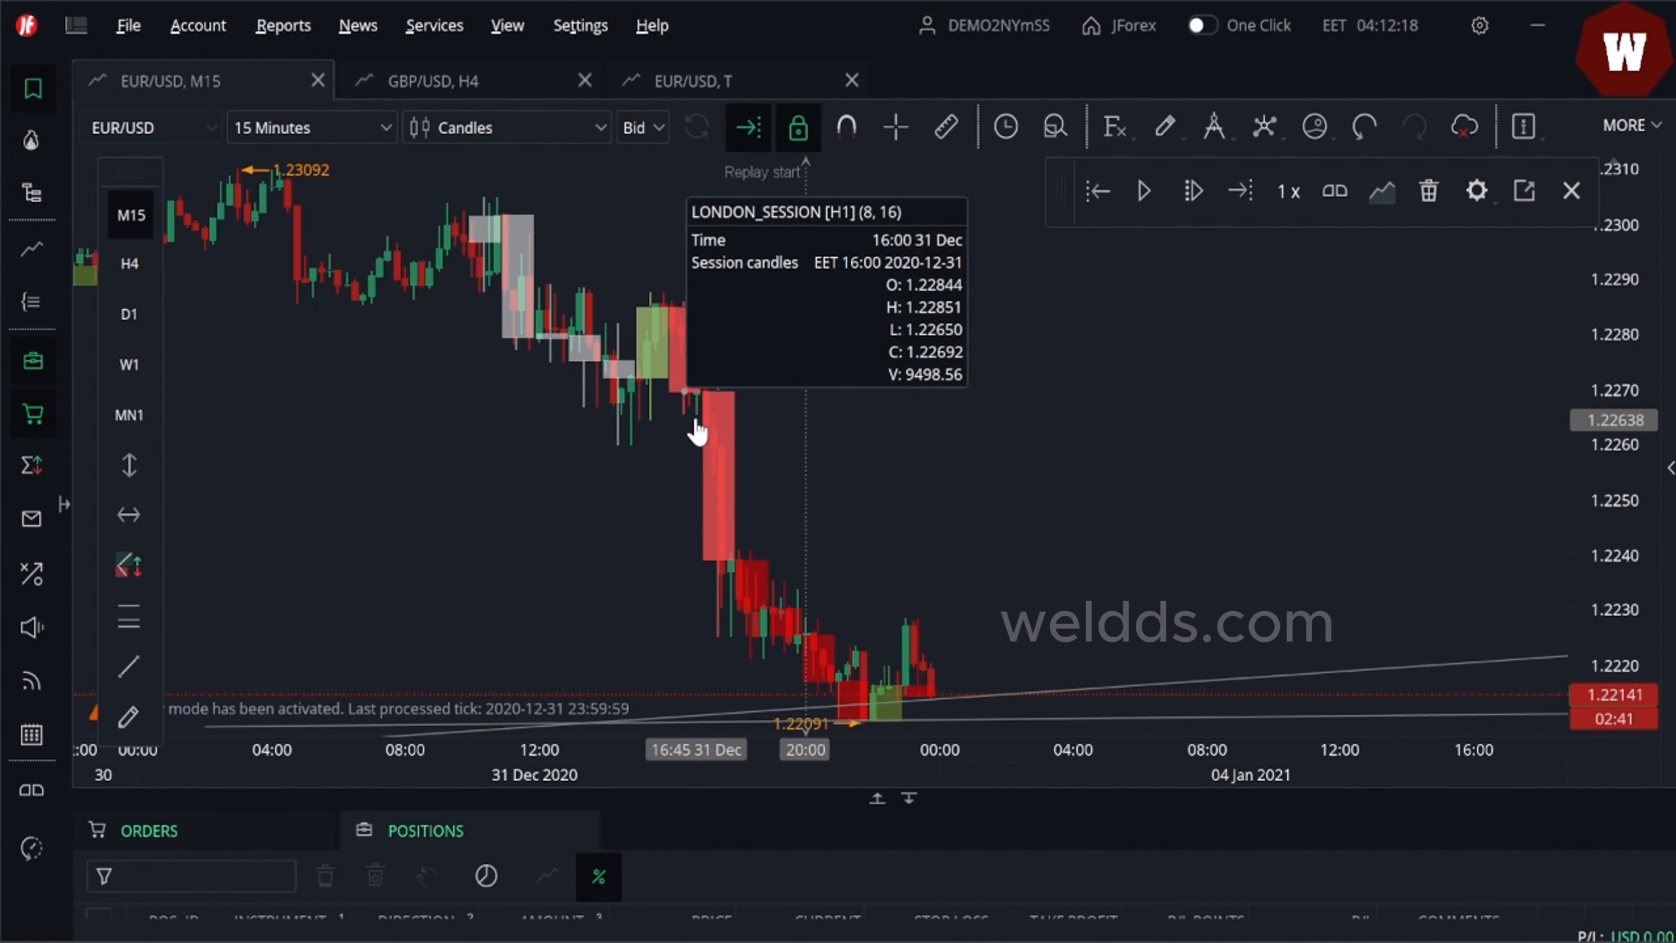
# - Remove the NEW_YORK_SESSION indicator from the chart
pyautogui.rightClick(688, 392)
pyautogui.rightClick(713, 404)
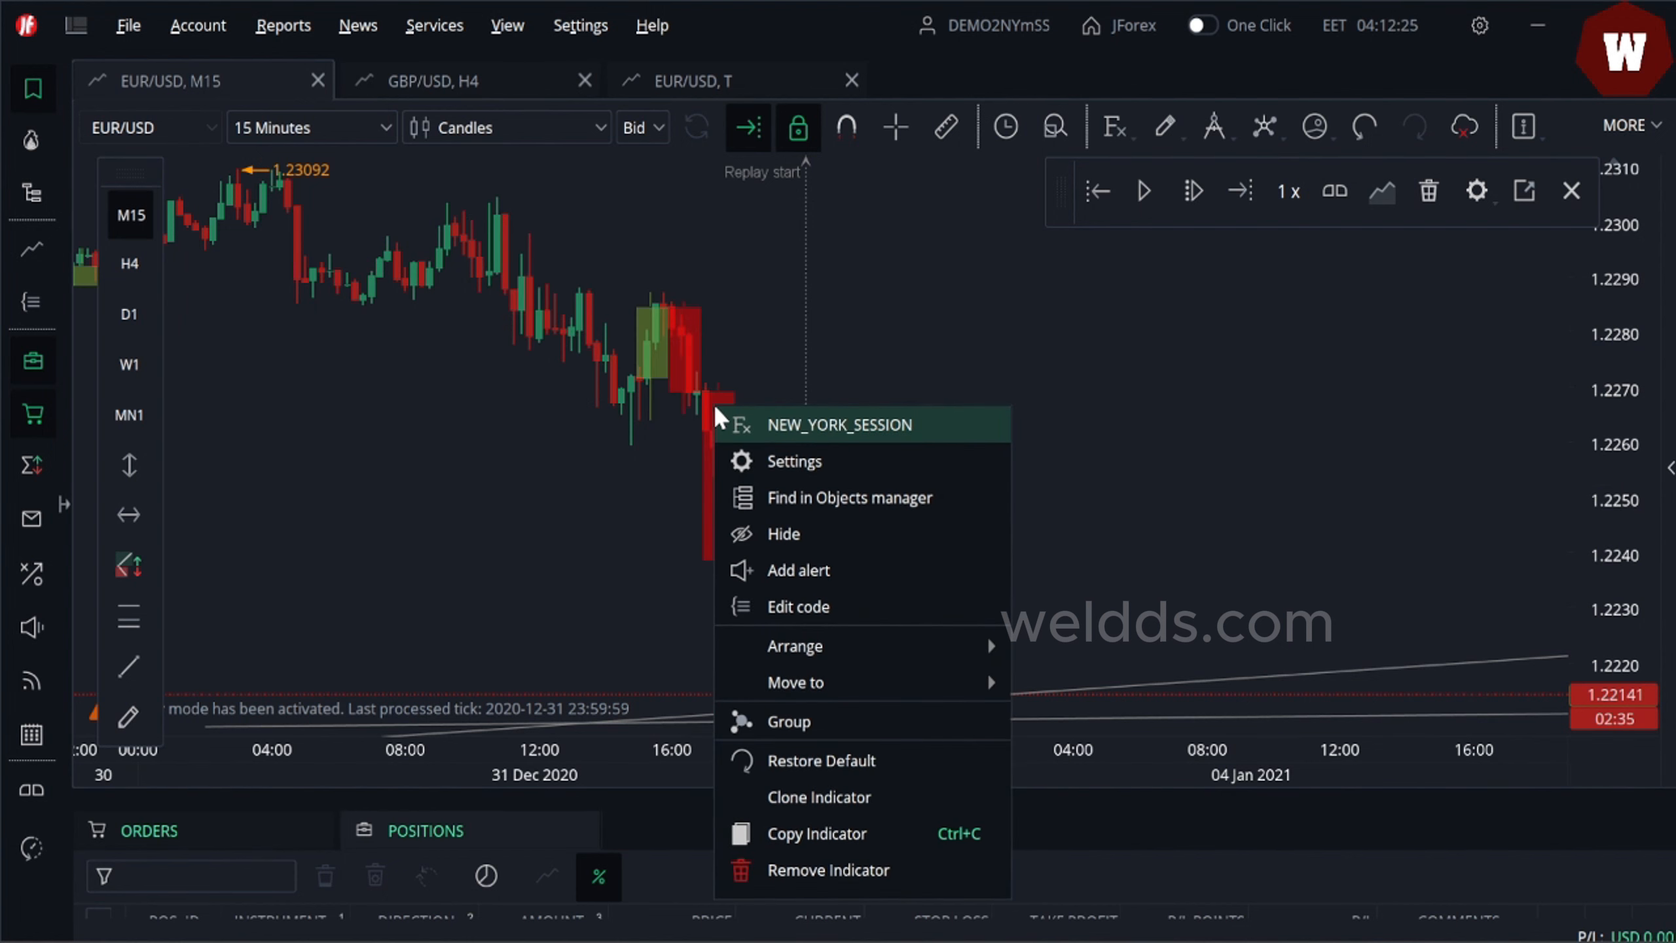
pyautogui.click(830, 870)
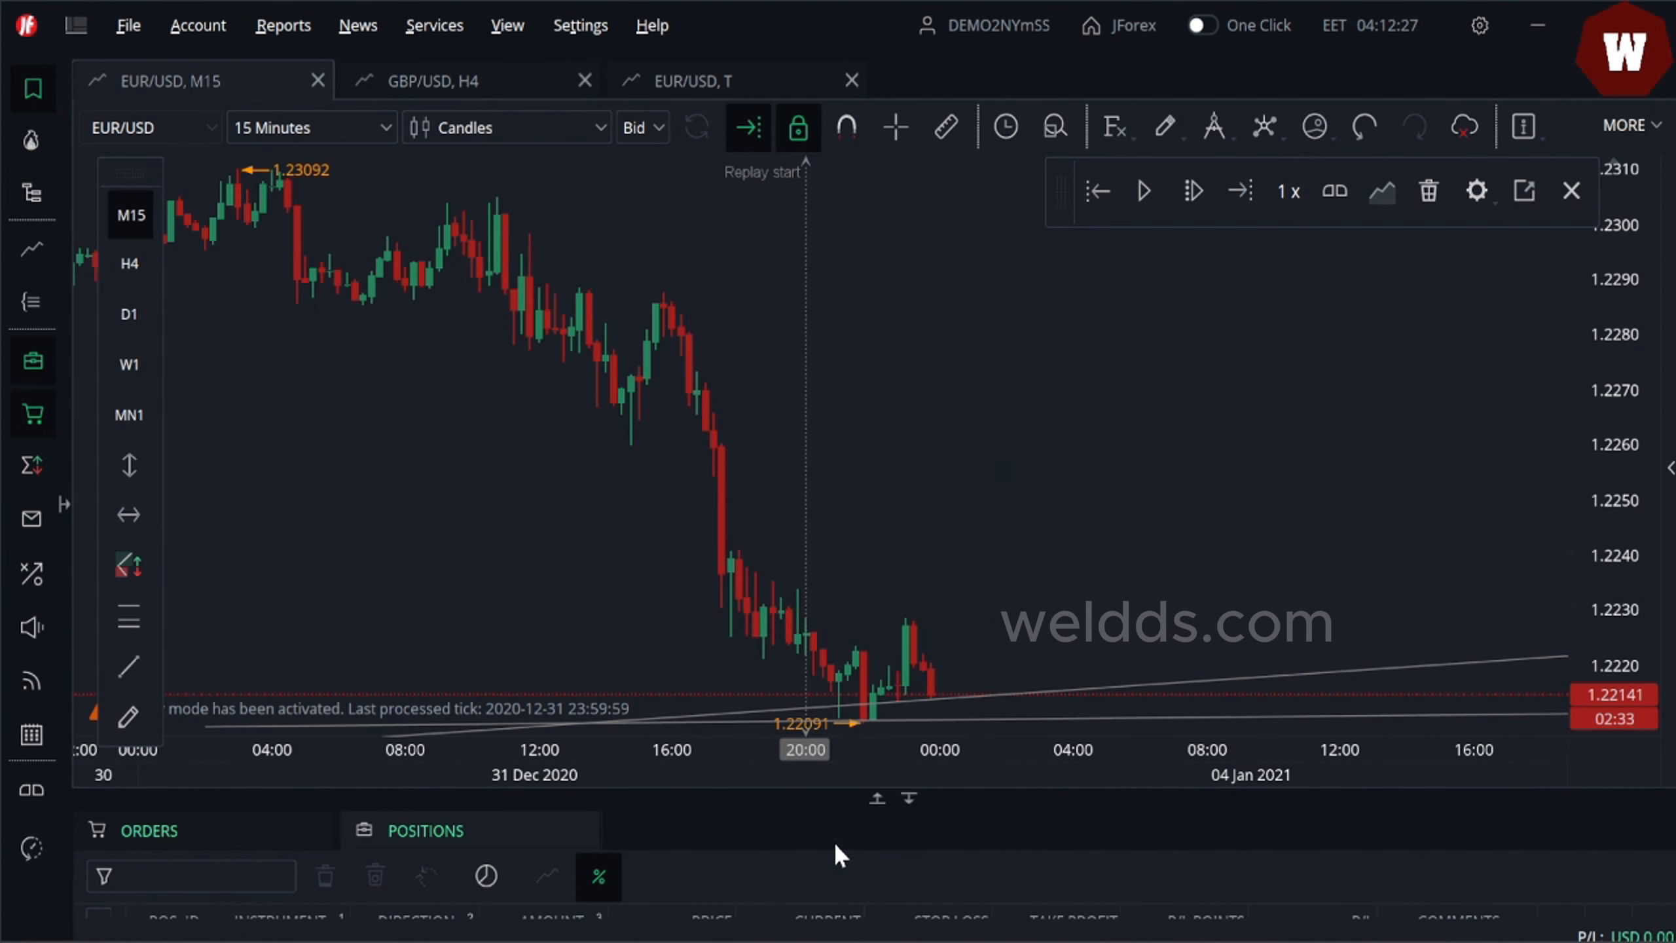
# - Enable the replay trading panel and set the long position's take profit near 1.23005 and stop loss near 1.21920
pyautogui.moveTo(995, 651); pyautogui.dragTo(1216, 449)
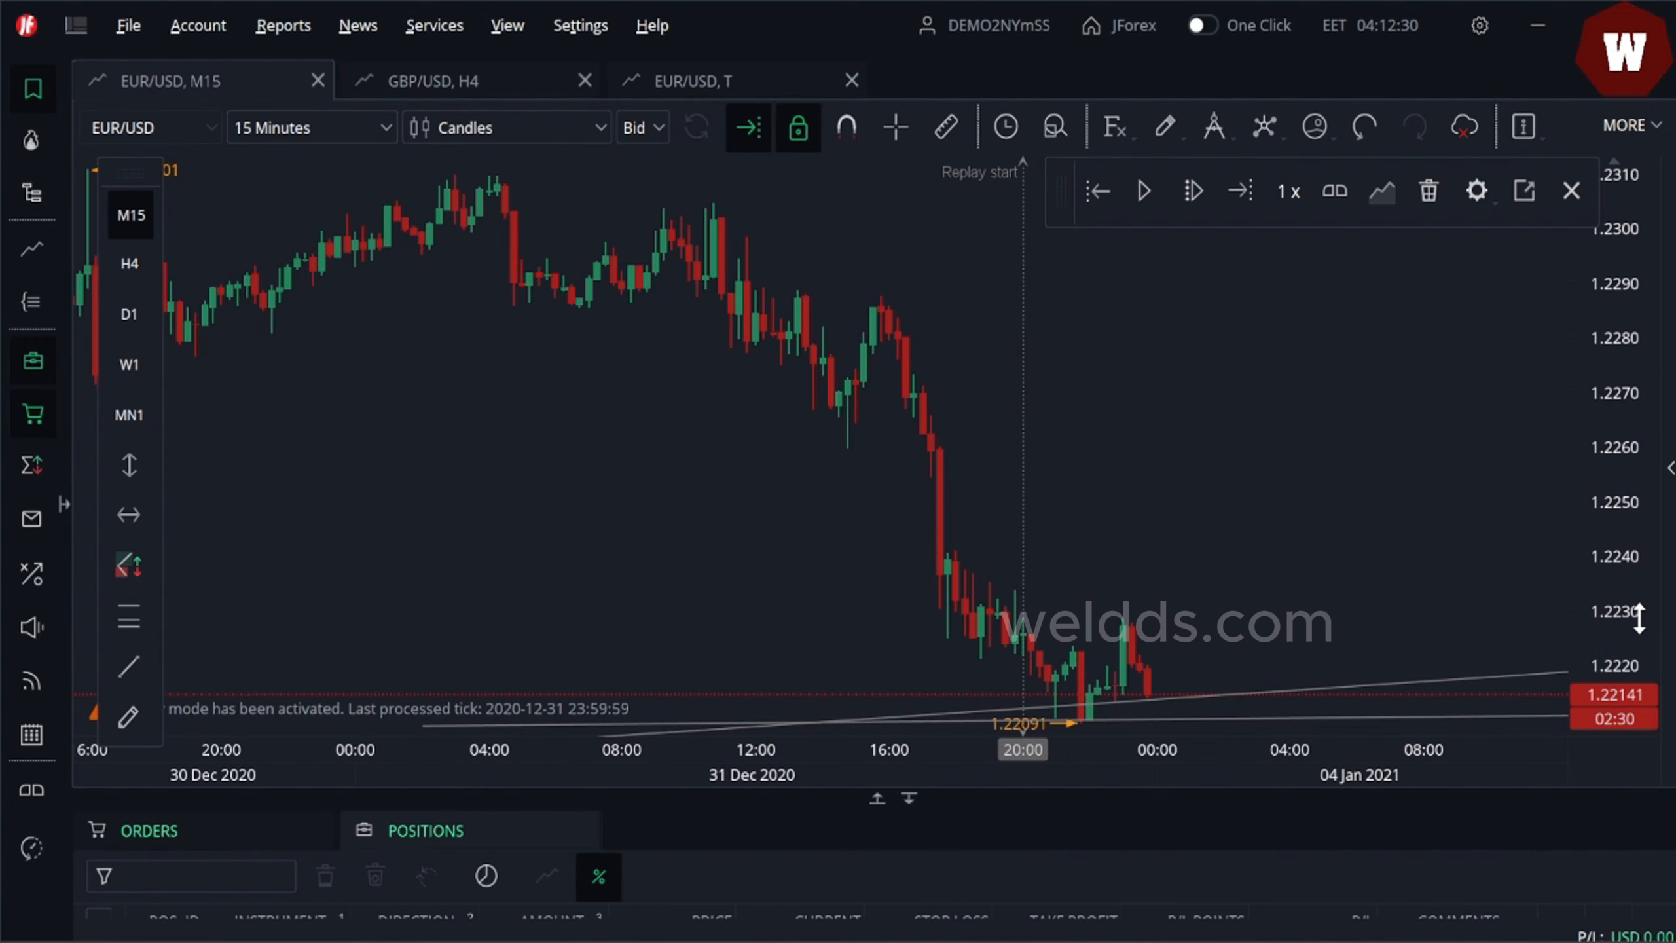
pyautogui.moveTo(1639, 619)
pyautogui.mouseDown()
pyautogui.moveTo(1639, 703)
pyautogui.moveTo(1636, 642)
pyautogui.mouseUp()
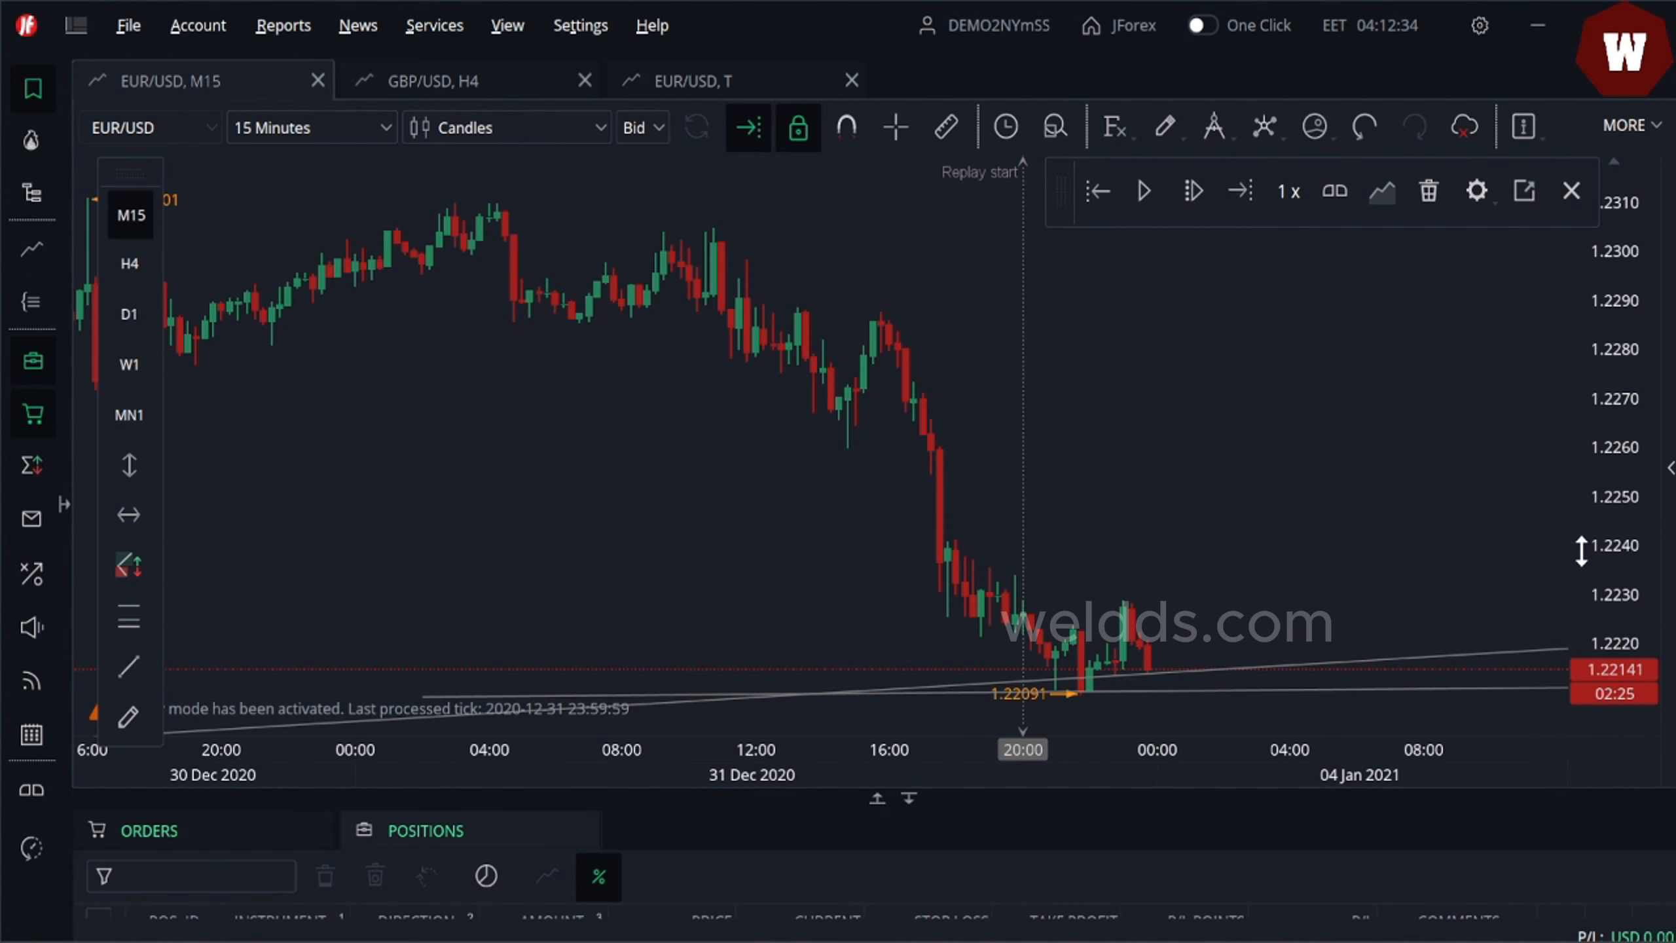
pyautogui.moveTo(1617, 489); pyautogui.dragTo(1617, 547)
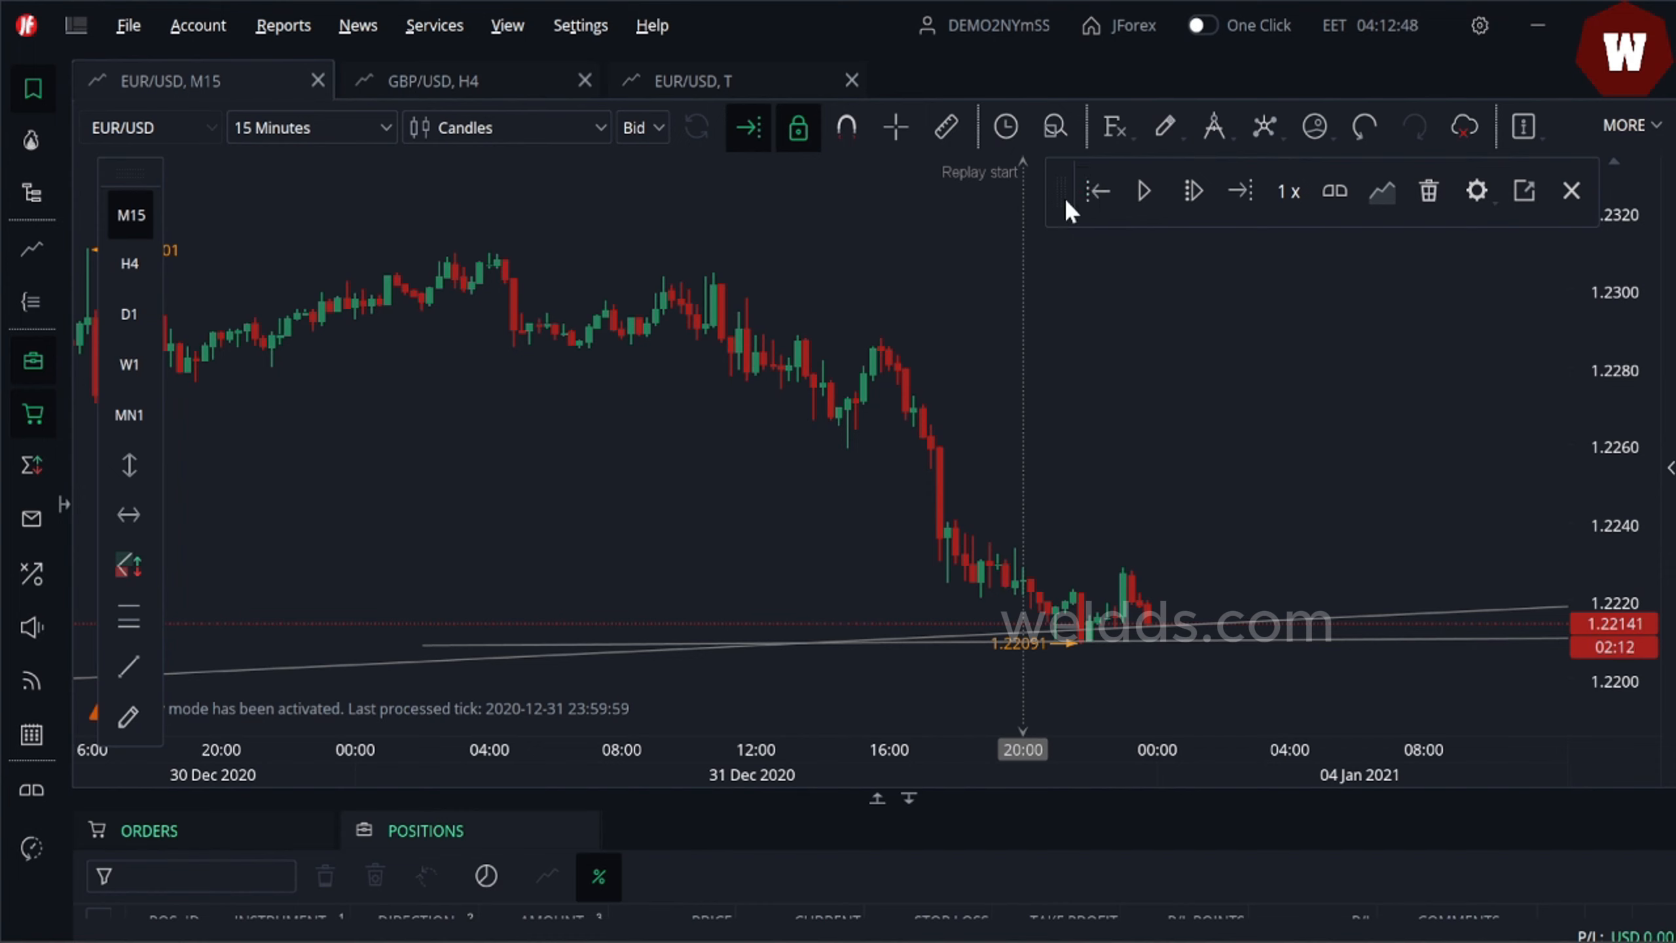
pyautogui.click(1336, 202)
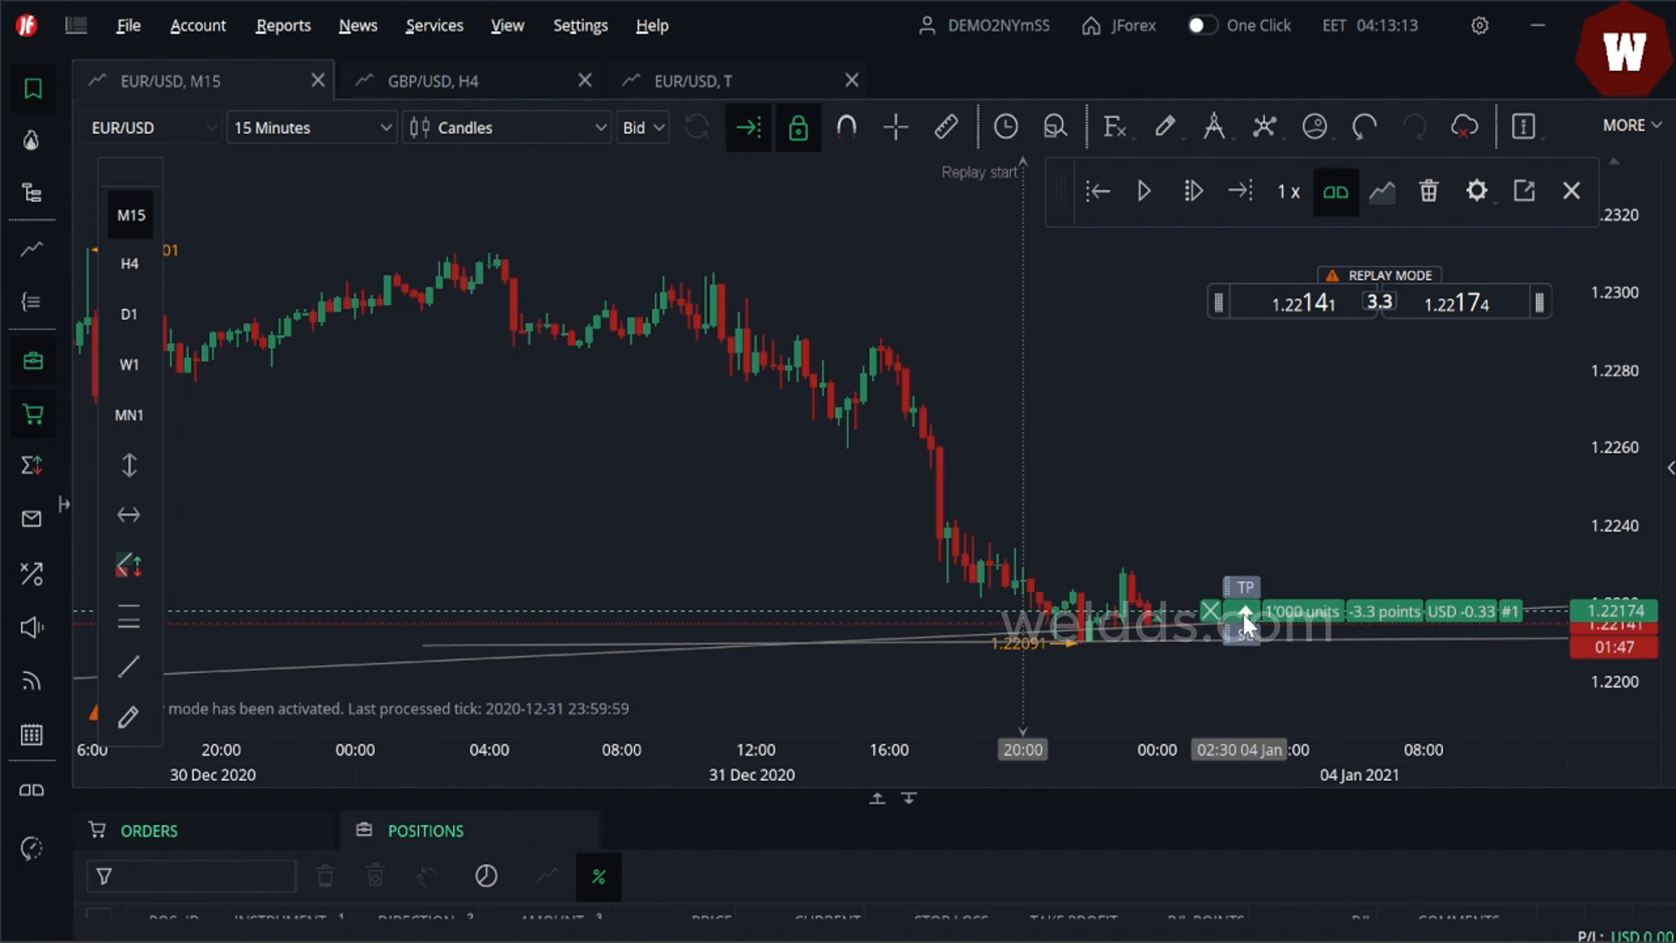
pyautogui.moveTo(1241, 595); pyautogui.dragTo(1188, 286)
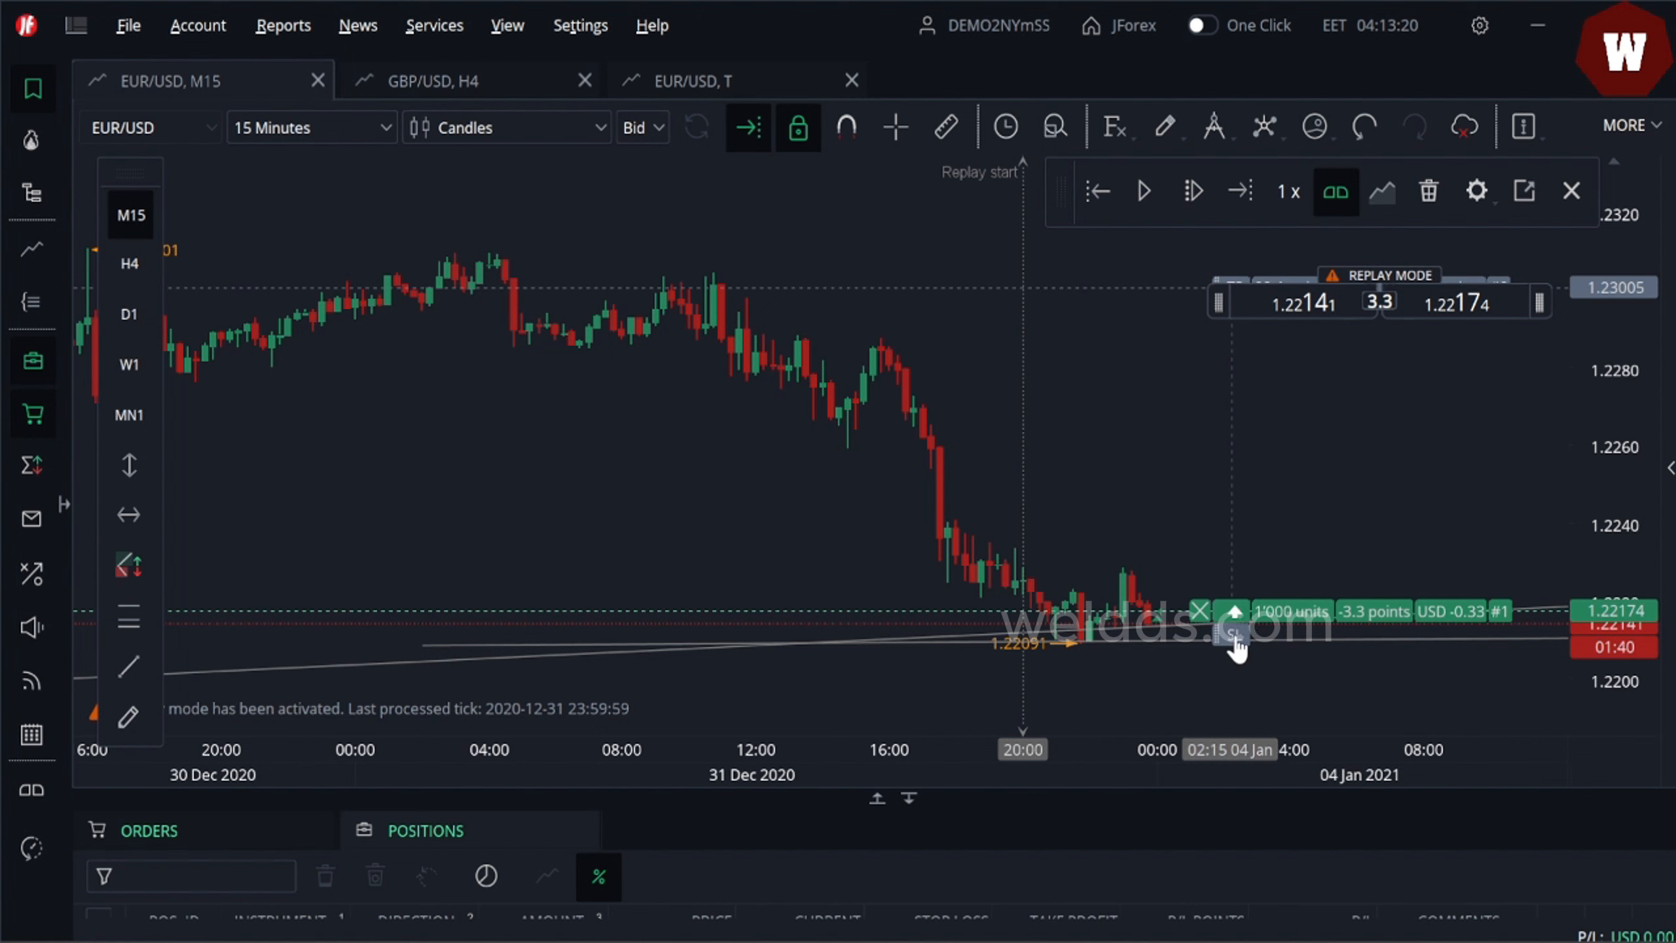
pyautogui.moveTo(1236, 650); pyautogui.dragTo(1231, 710)
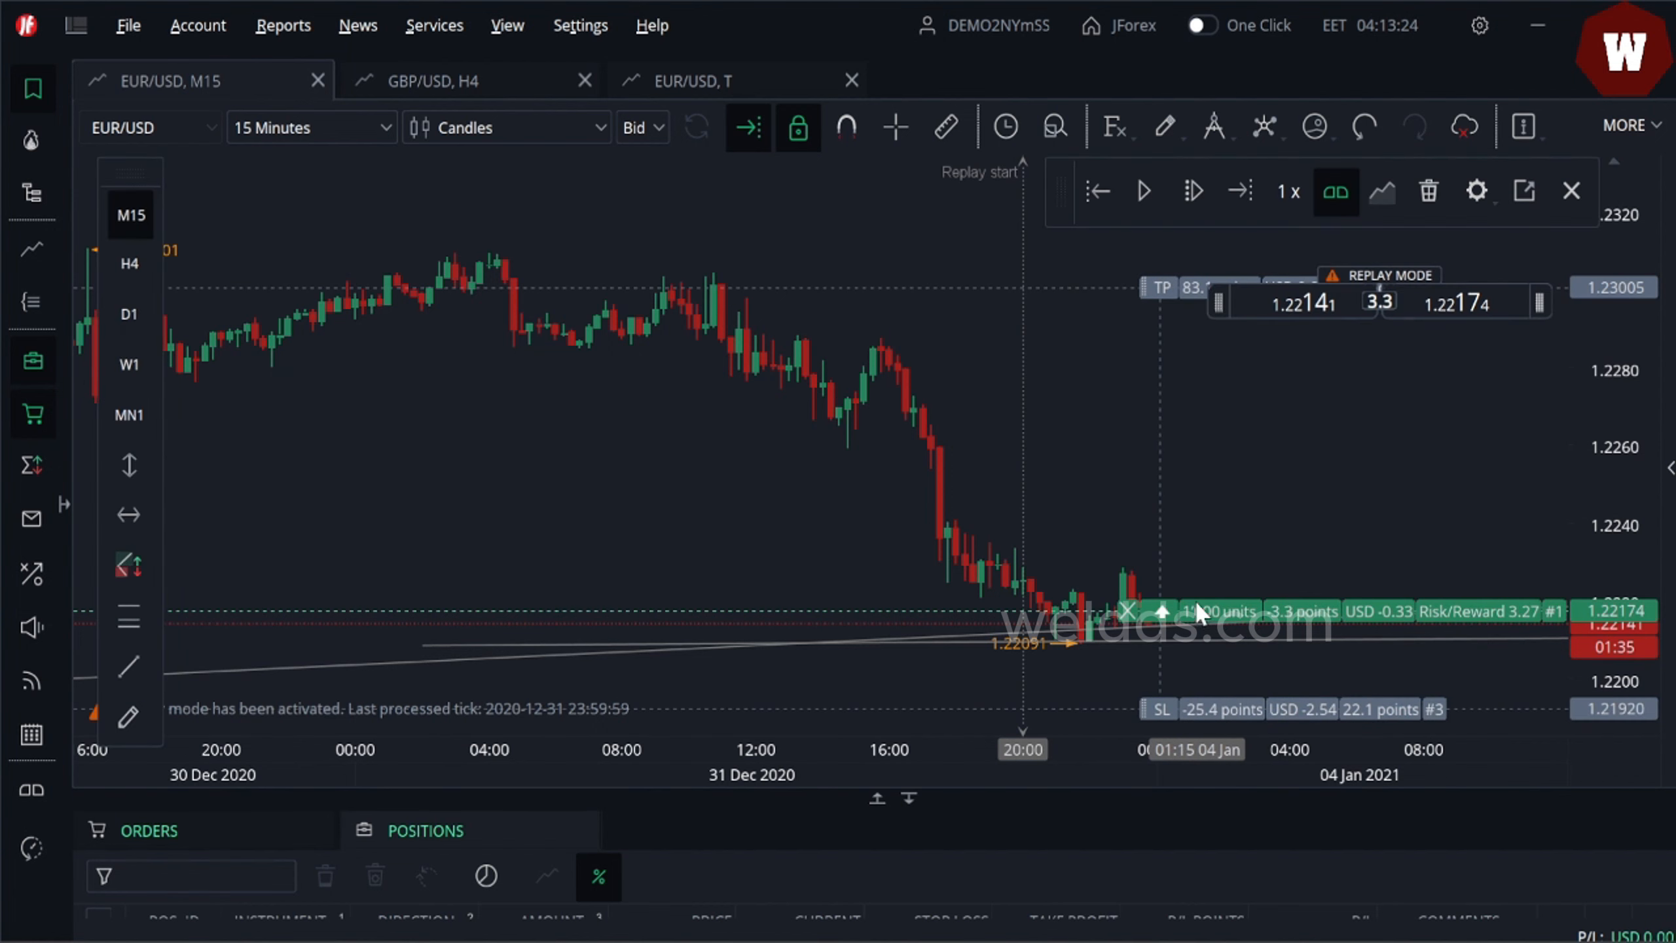
# - Play and pause the replay repeatedly to advance the price bars into 4 January 2021
pyautogui.click(1146, 193)
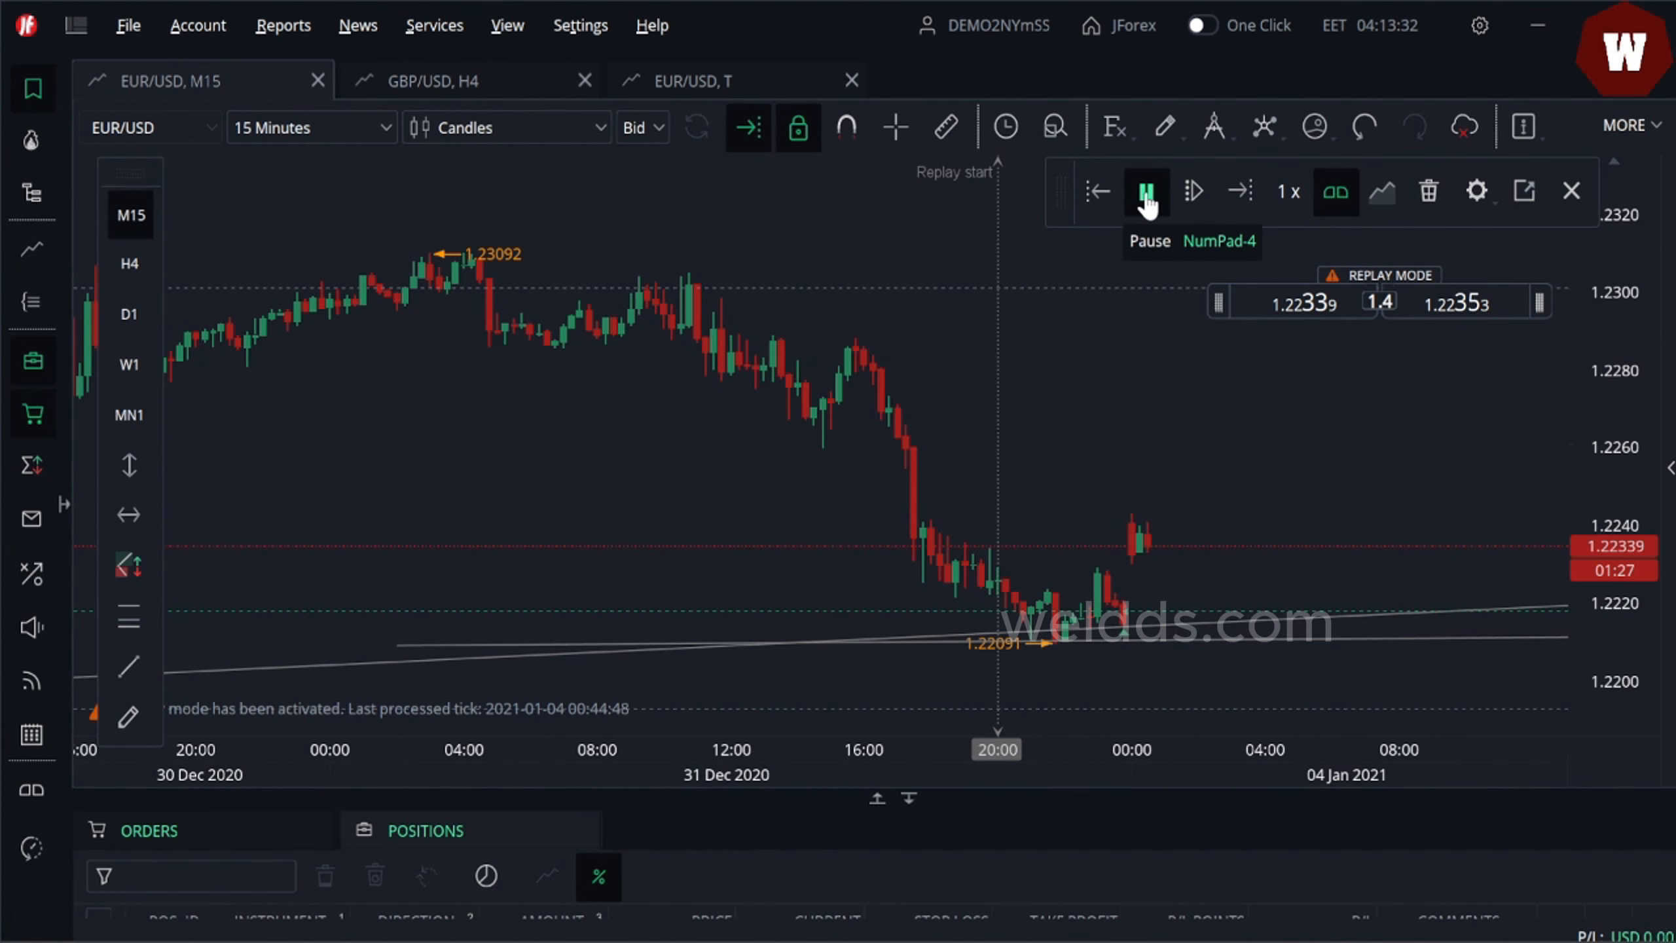
pyautogui.click(1146, 197)
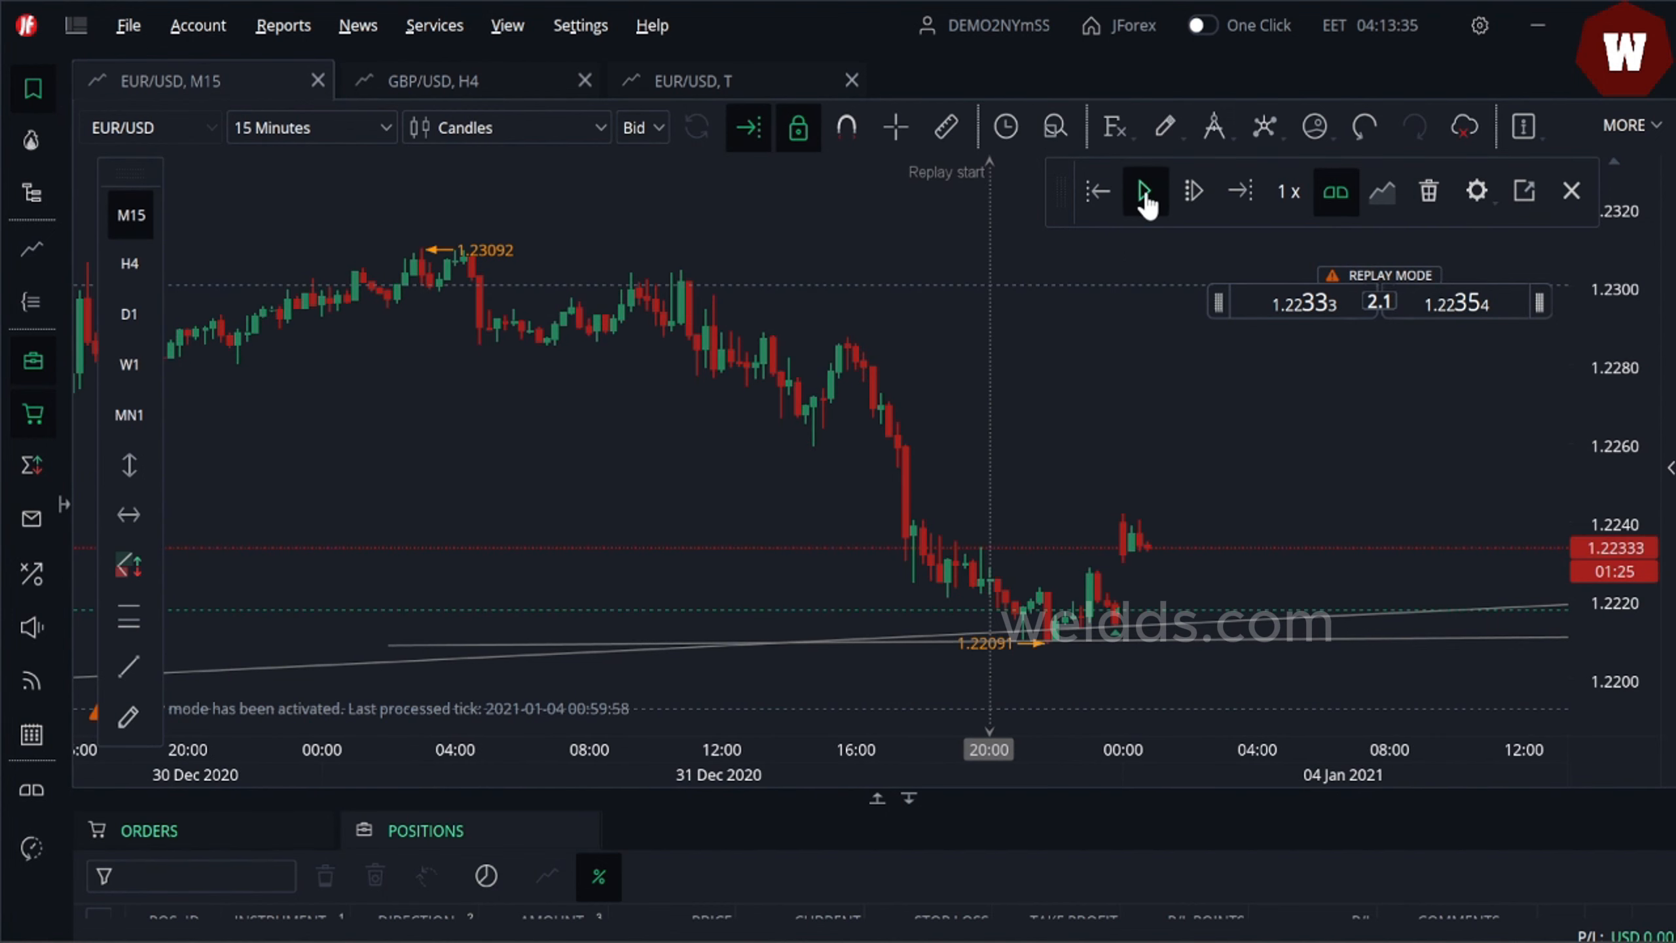
pyautogui.click(1146, 197)
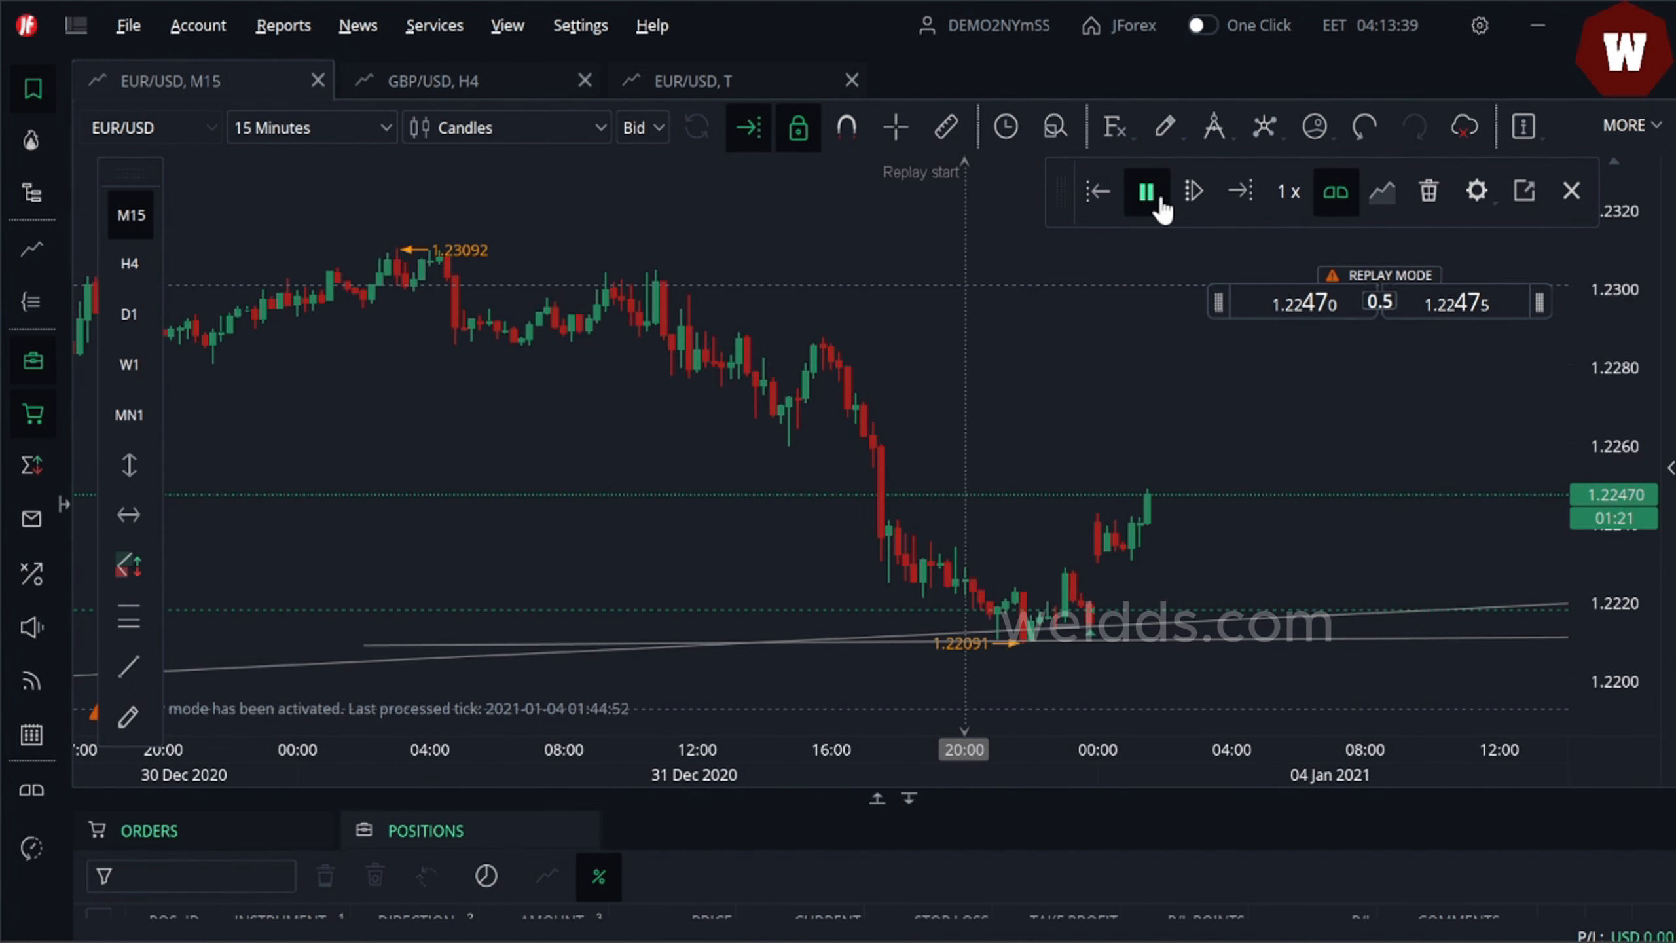
pyautogui.click(1287, 206)
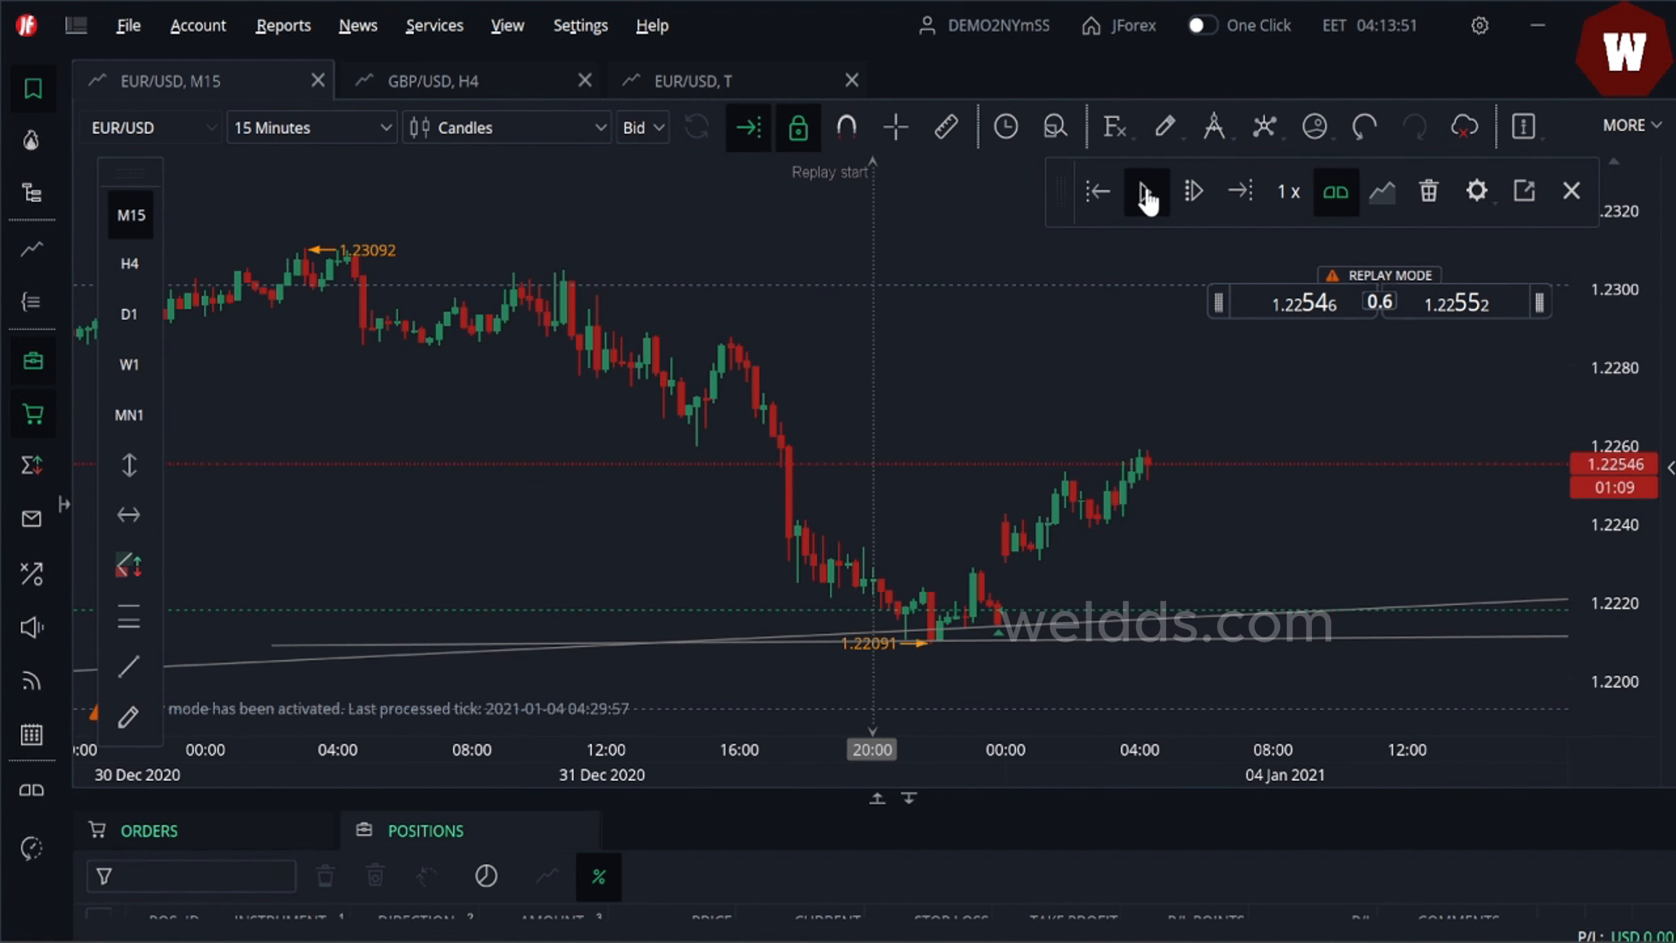
pyautogui.click(1147, 192)
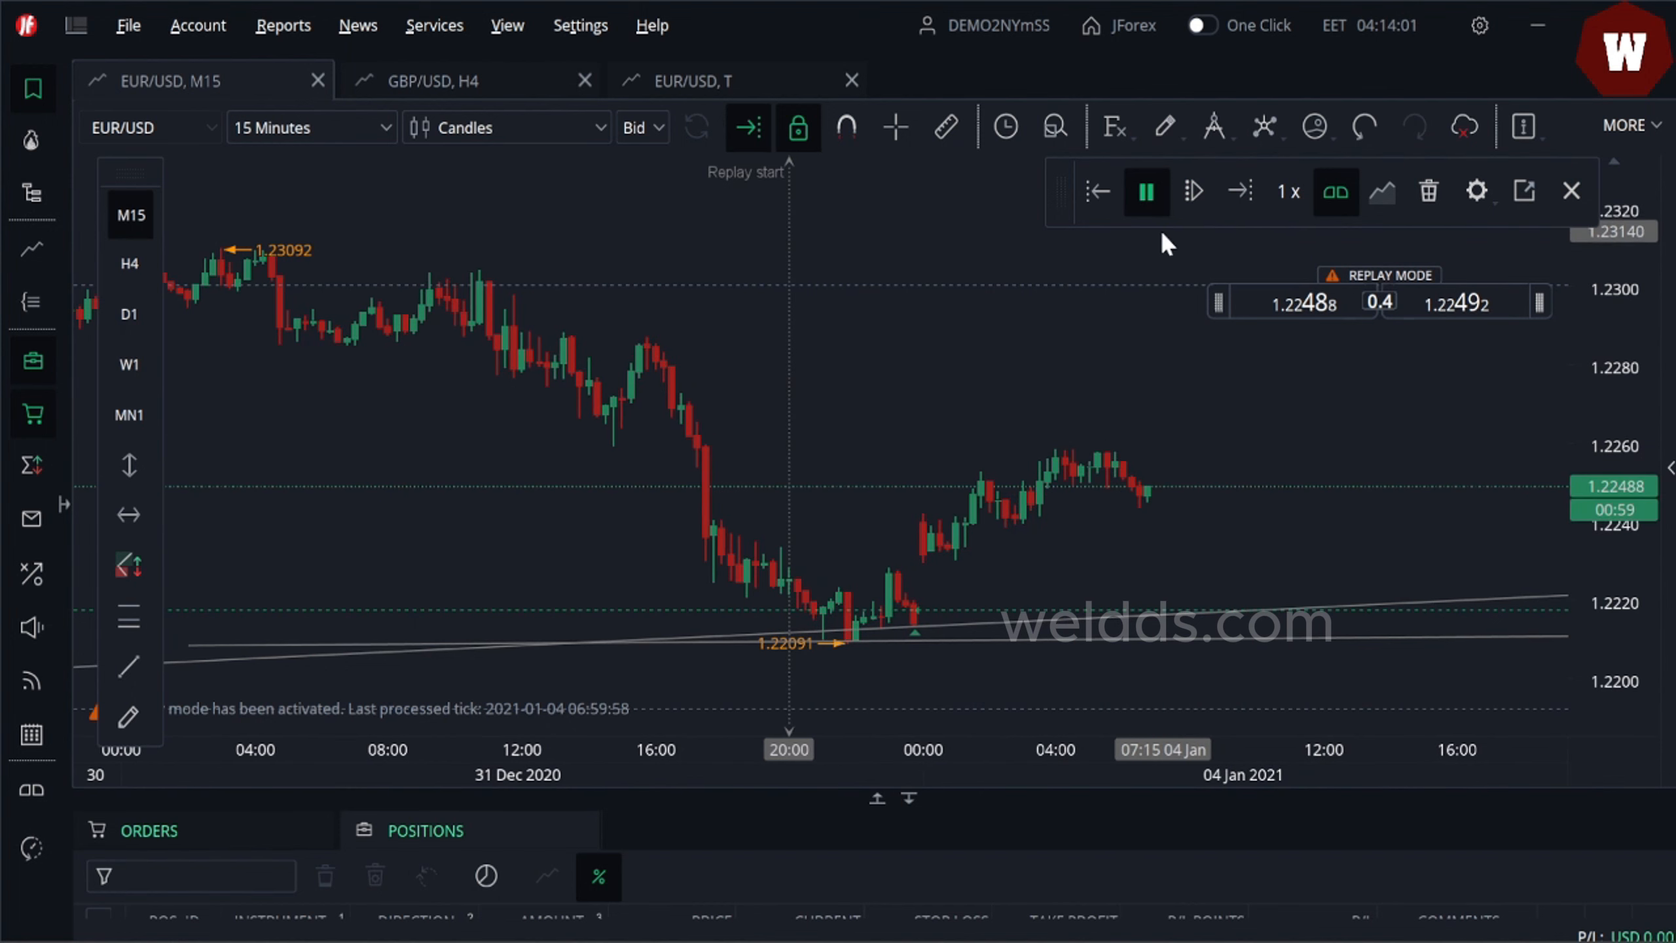
pyautogui.click(1148, 192)
pyautogui.click(1148, 192)
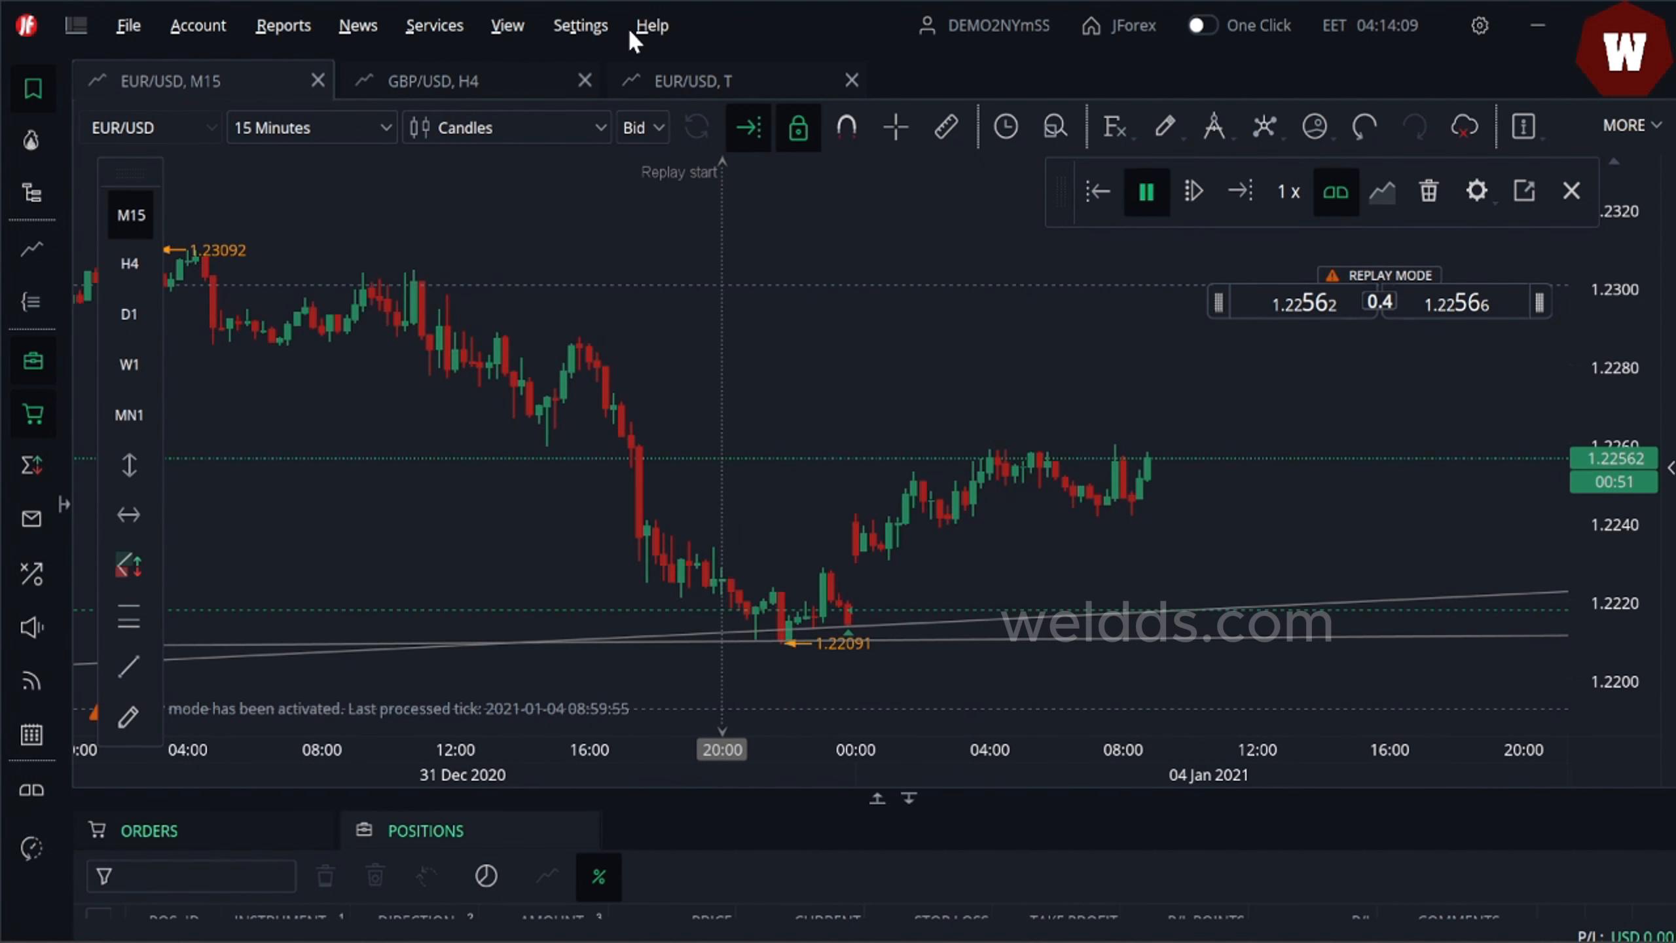
# - Switch the chart back to 4 Hours and run the replay further into 6 January 2021
pyautogui.click(369, 138)
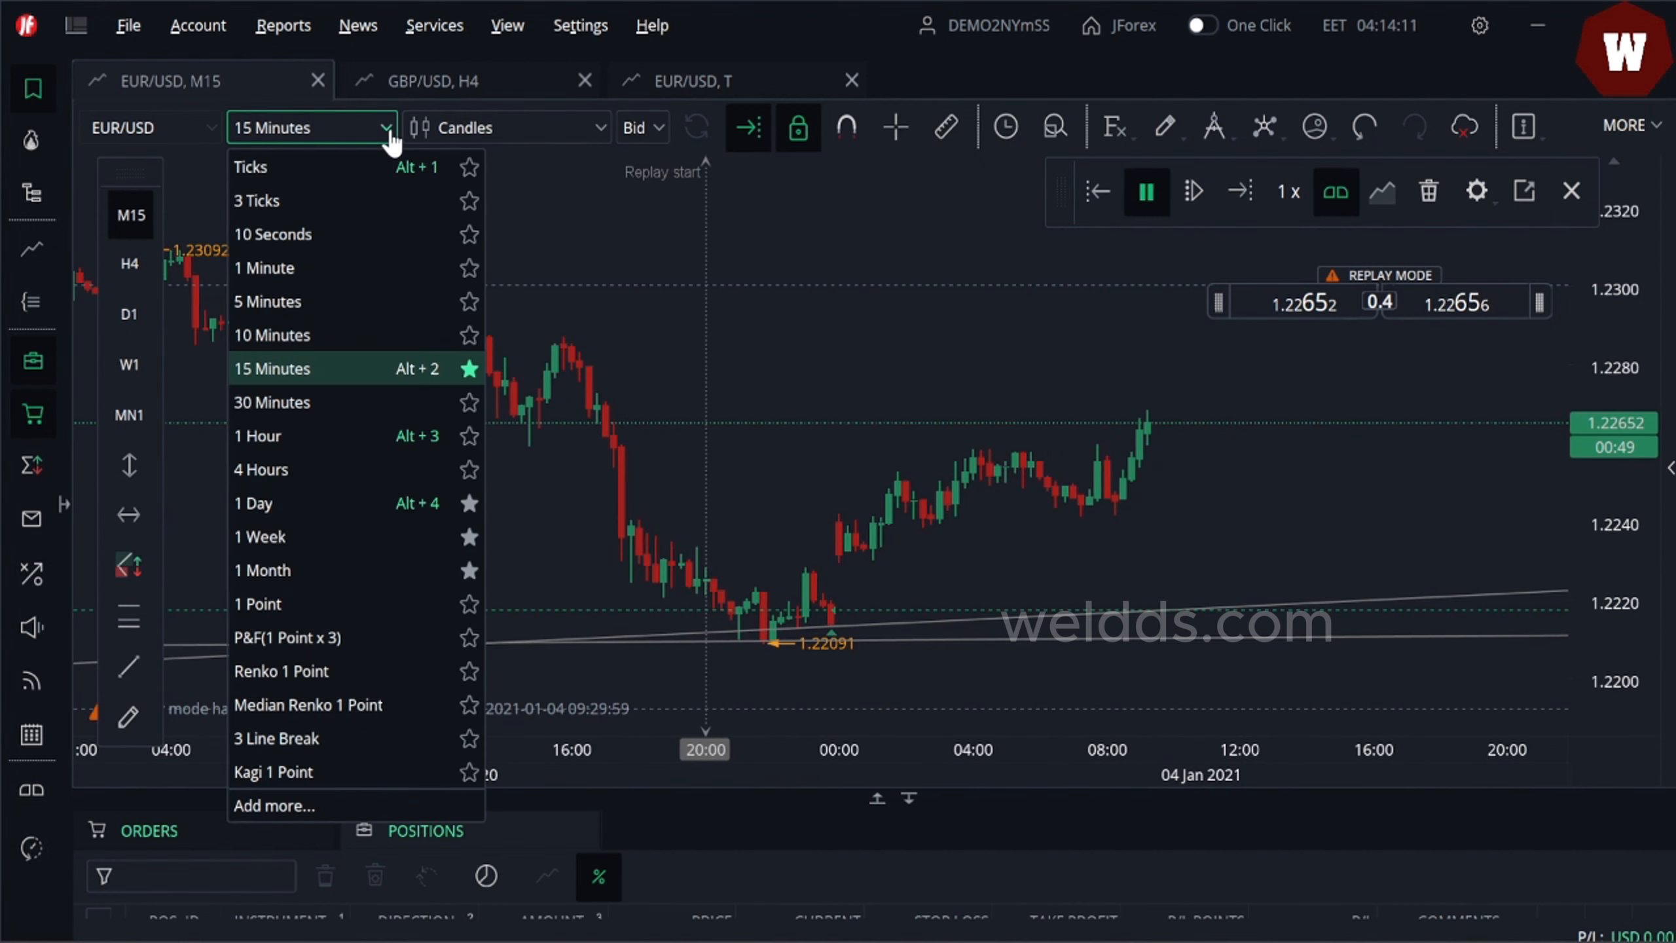
pyautogui.click(291, 464)
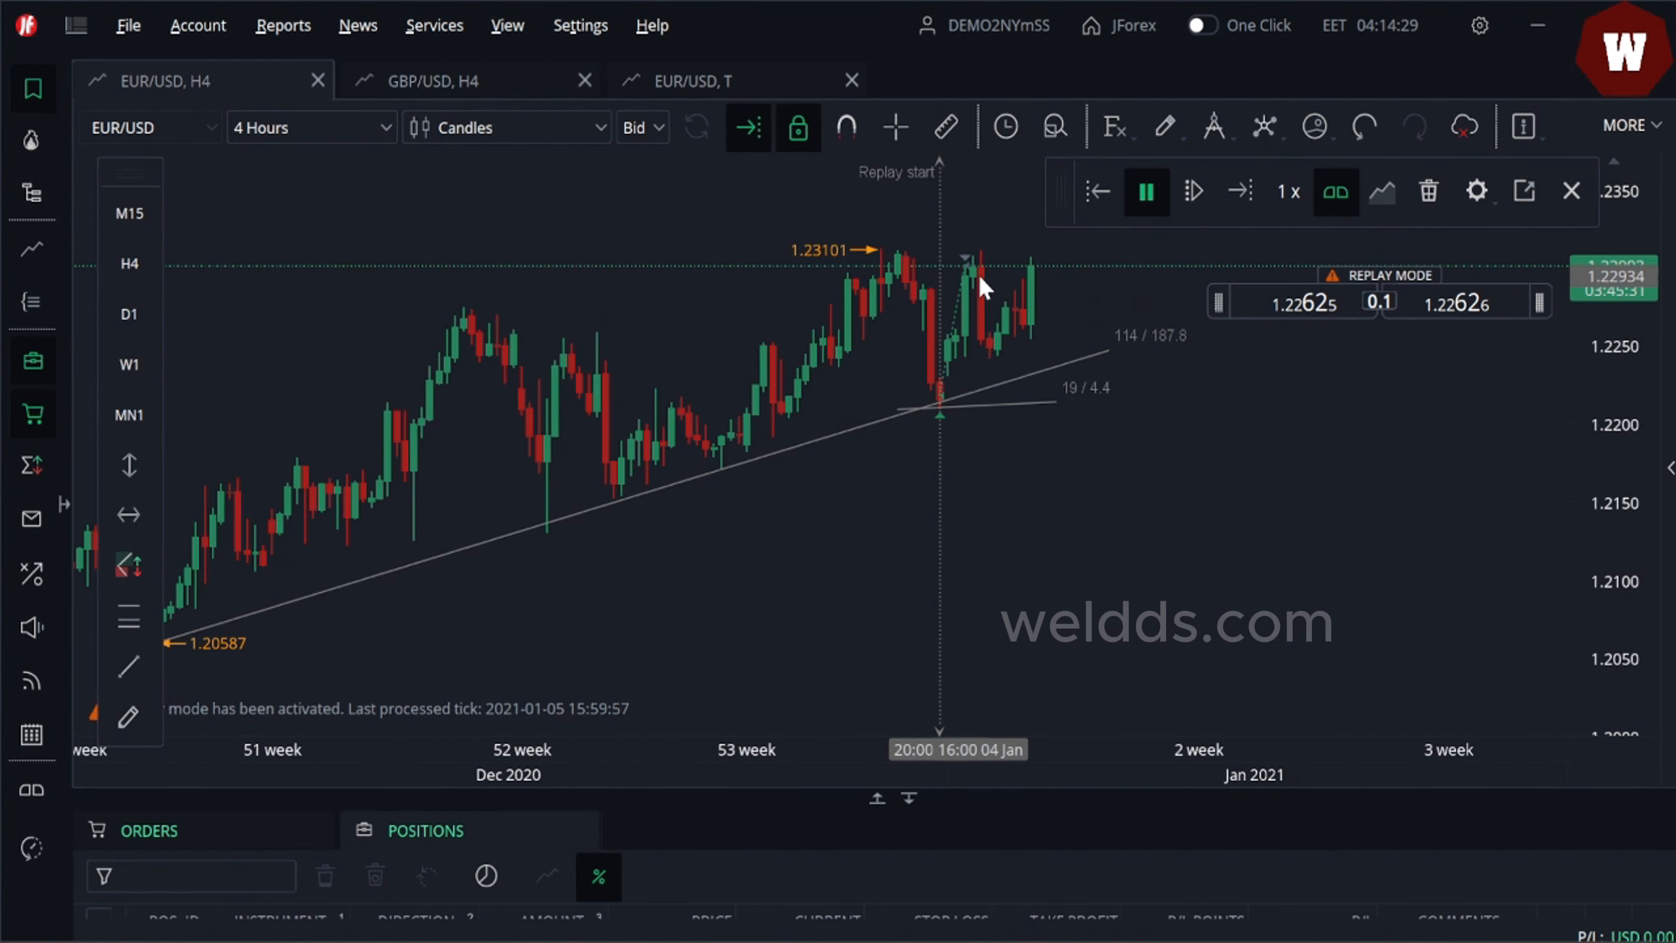
pyautogui.click(1146, 191)
pyautogui.moveTo(919, 408)
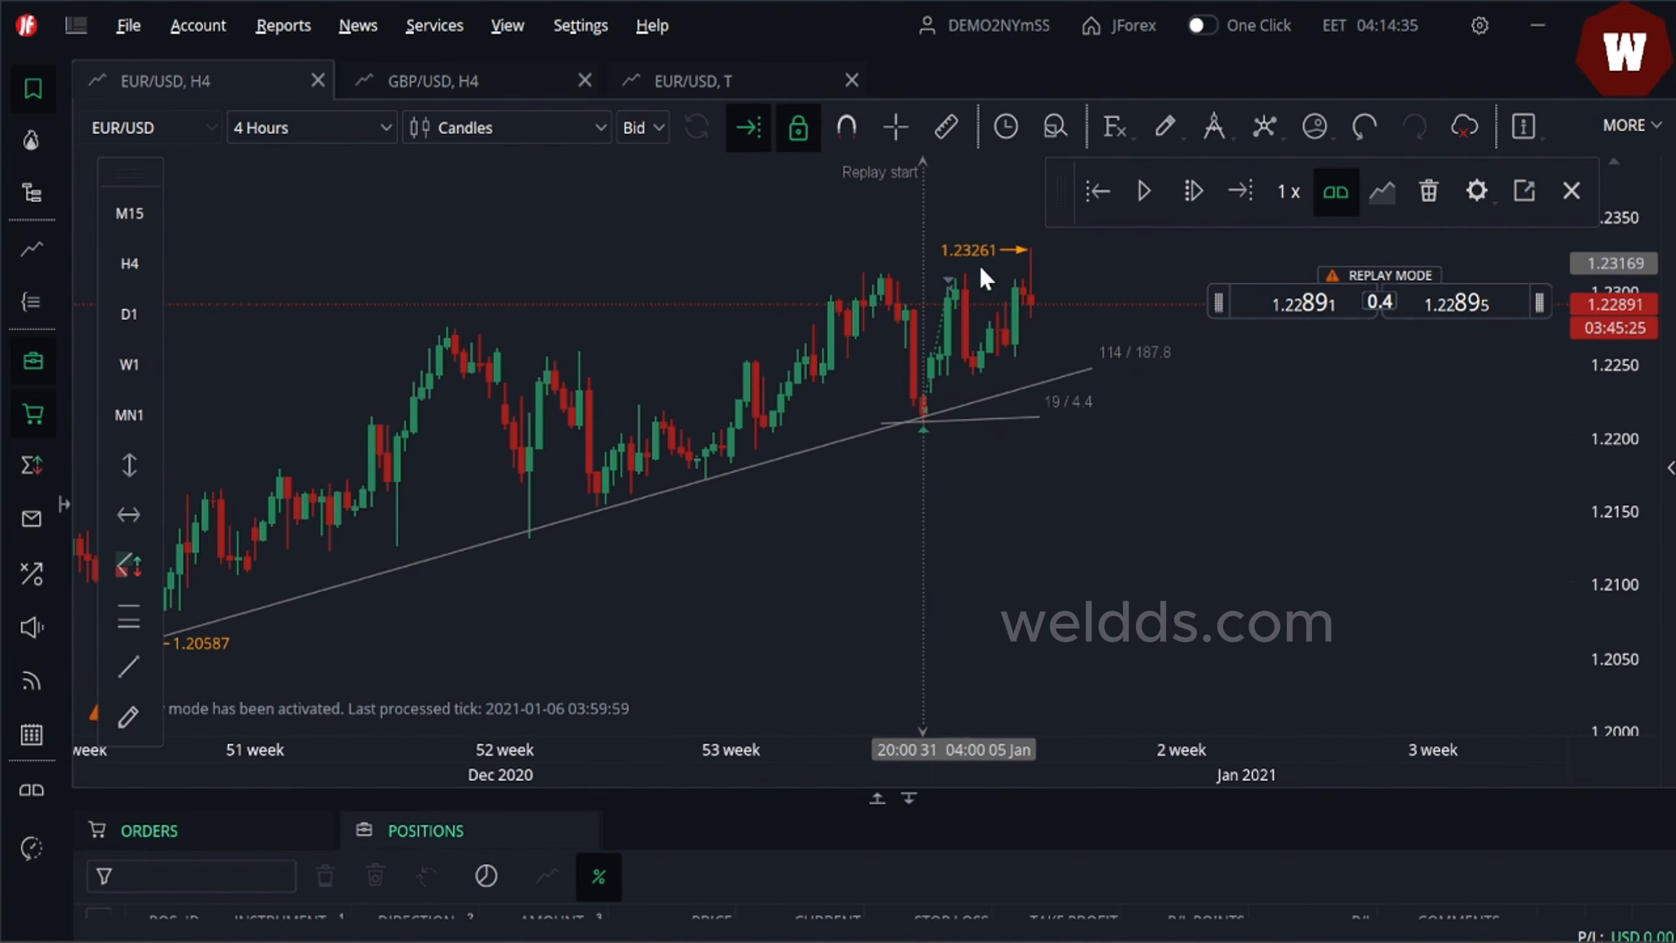
pyautogui.moveTo(953, 289)
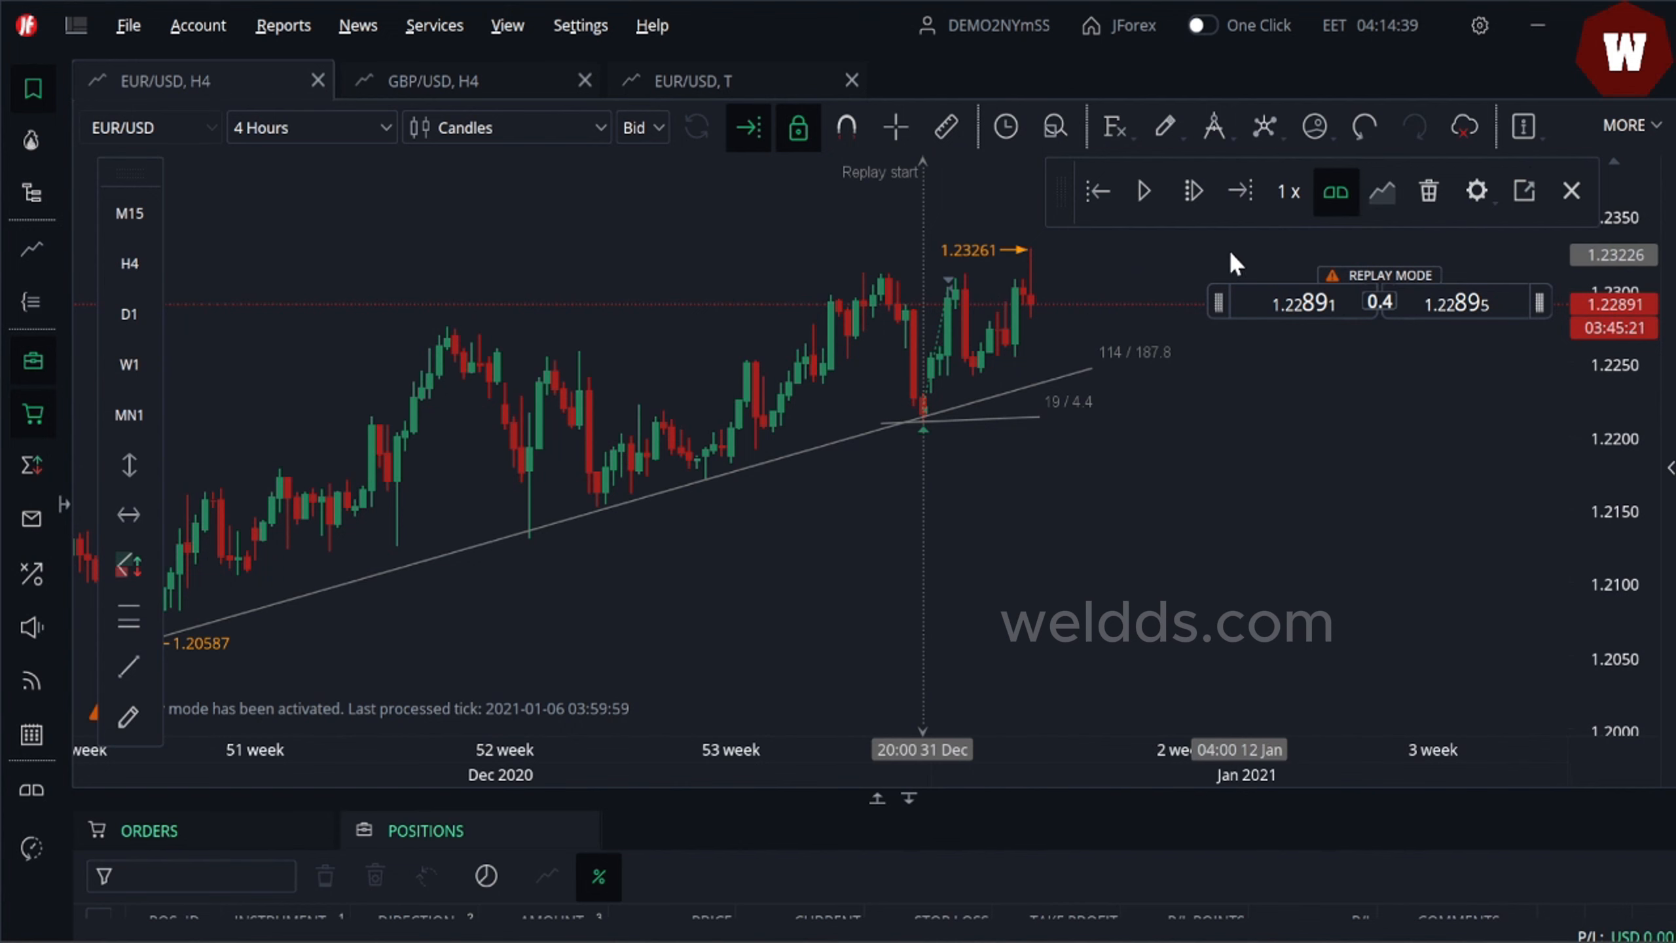
pyautogui.click(1144, 191)
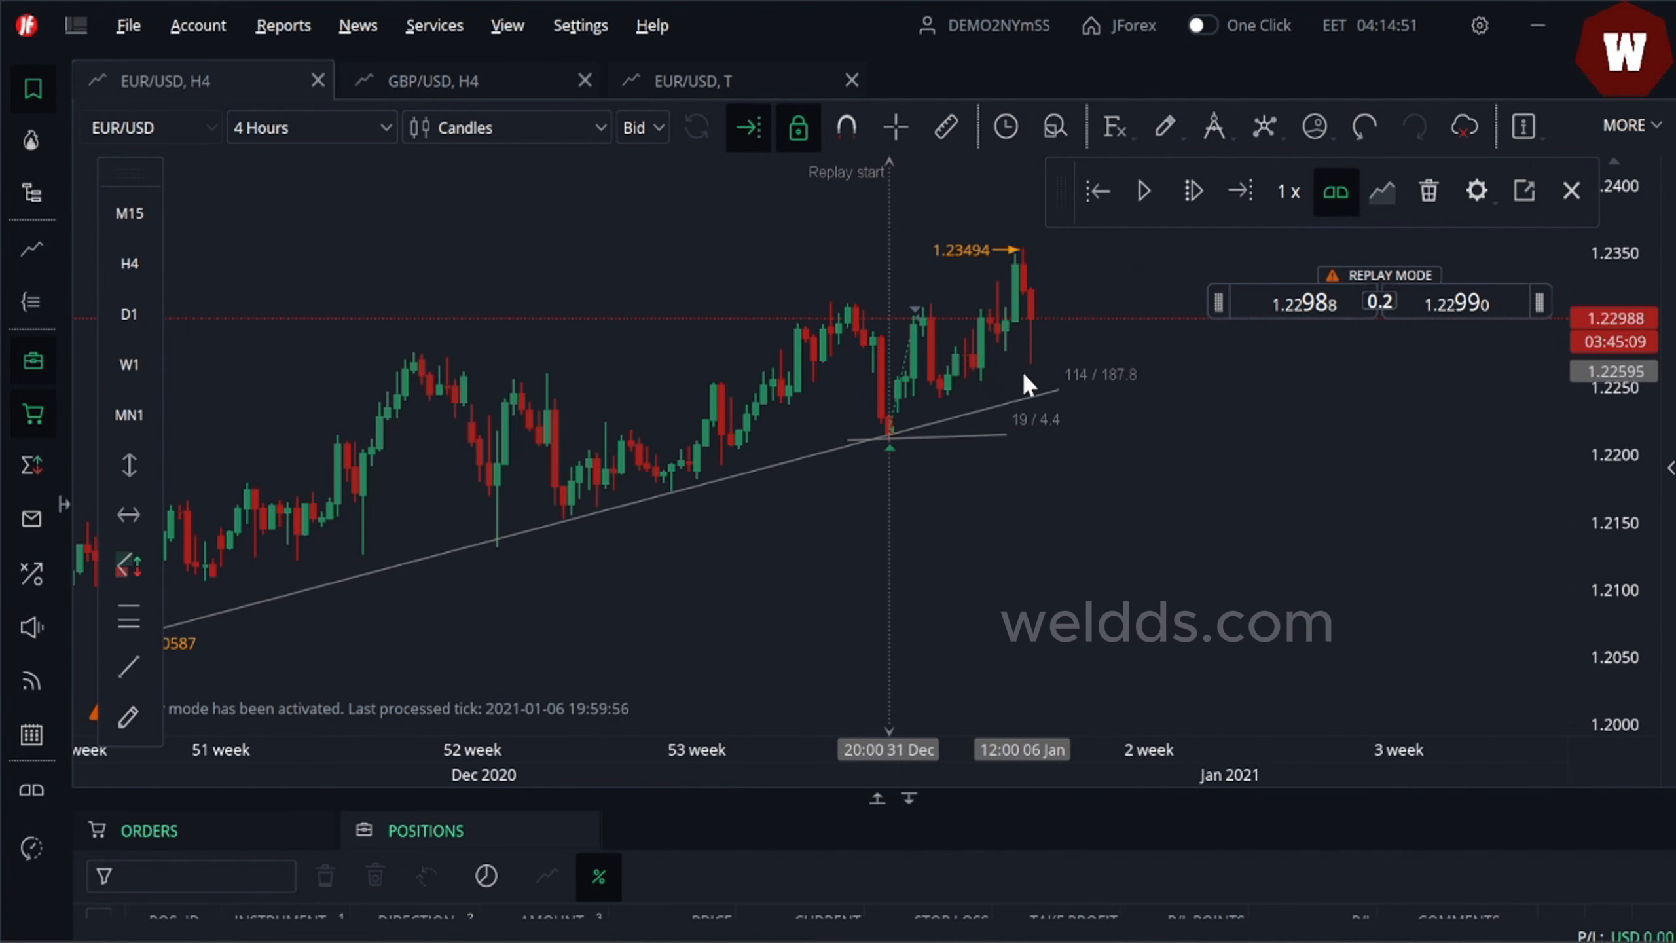
# - Draw a Fibonacci retracement from the recent low near 1.22378 up to the high near 1.23488
pyautogui.click(131, 627)
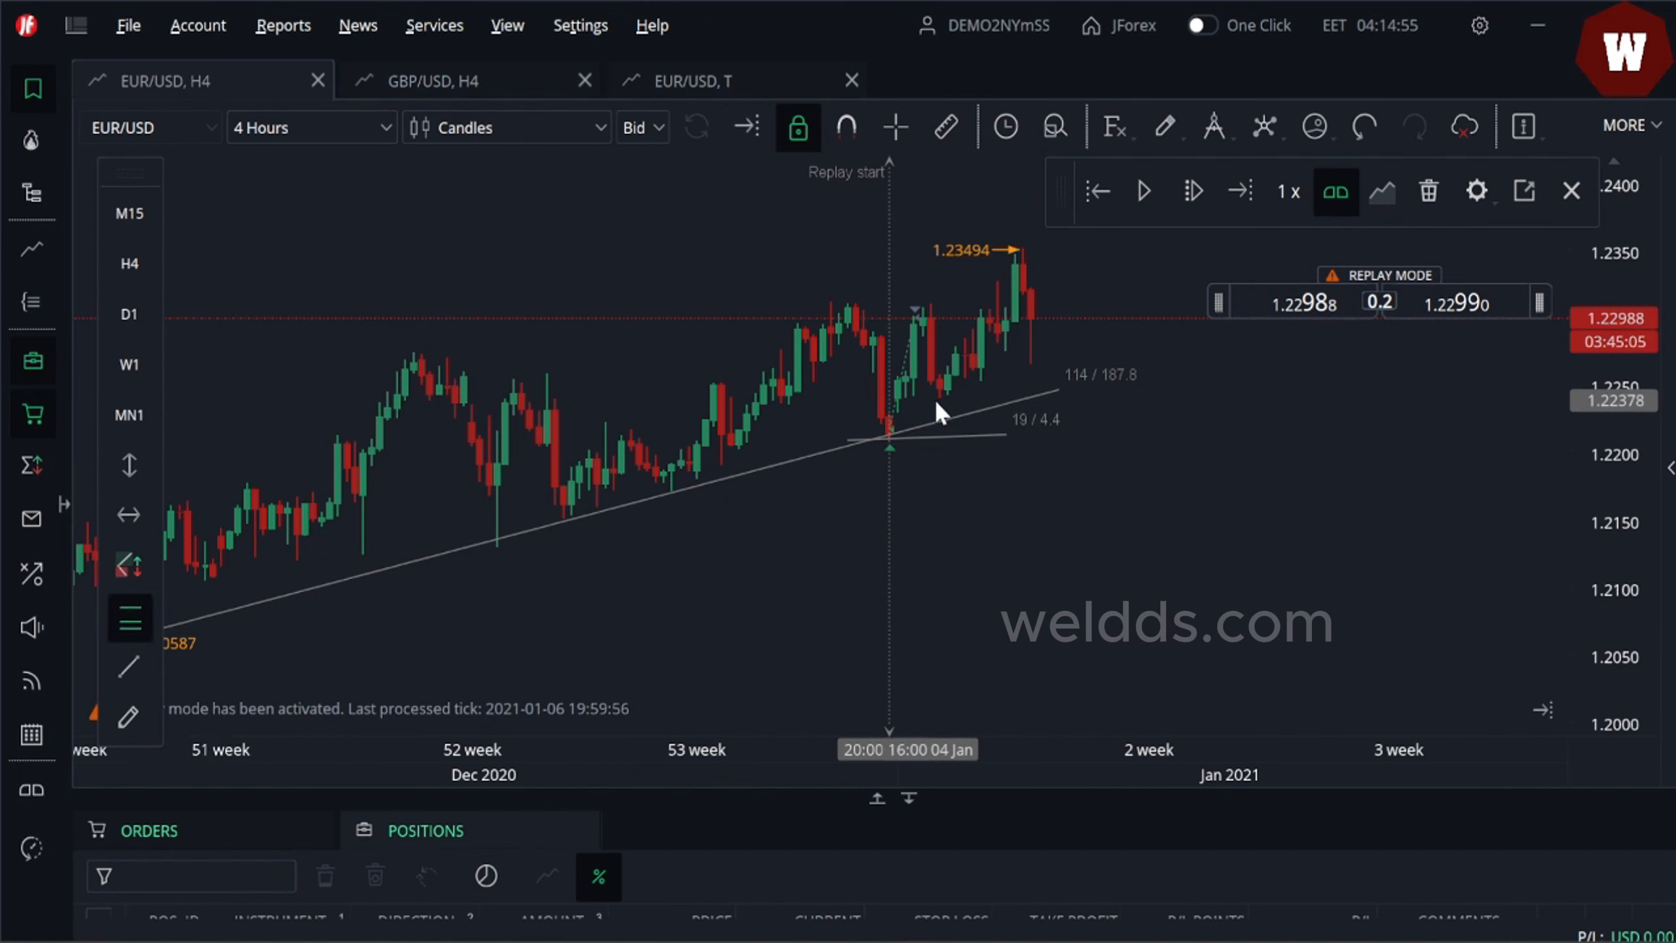
pyautogui.moveTo(935, 398)
pyautogui.mouseDown()
pyautogui.moveTo(1001, 357)
pyautogui.moveTo(1048, 249)
pyautogui.mouseUp()
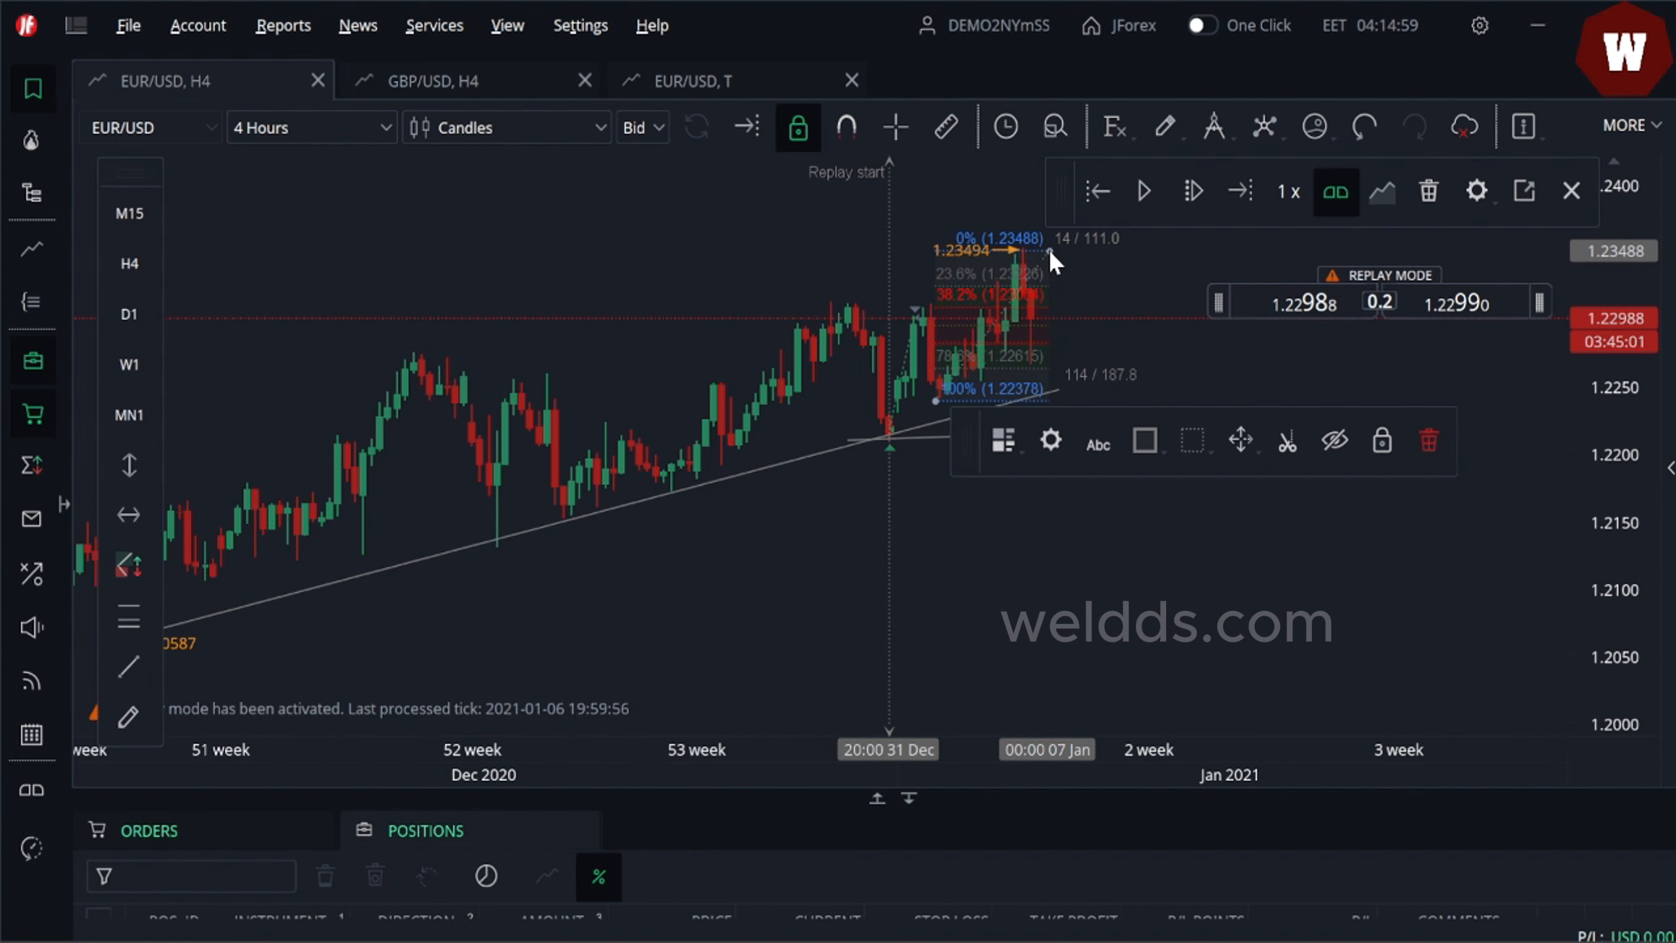
pyautogui.moveTo(1629, 360); pyautogui.dragTo(1626, 196)
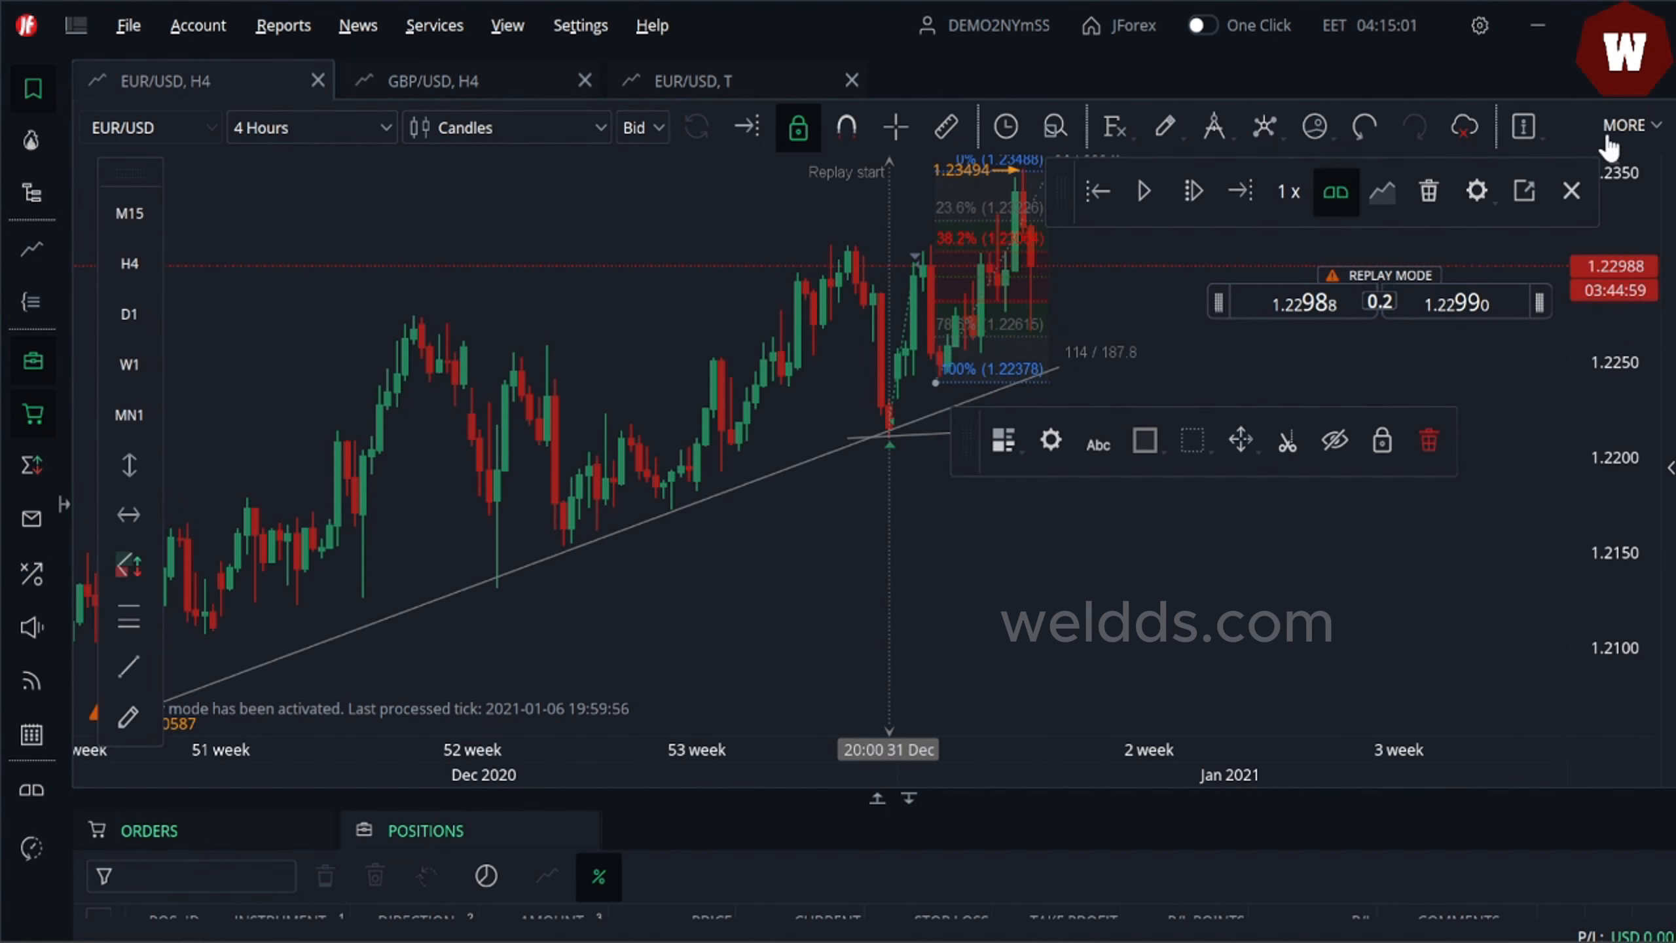
pyautogui.click(958, 514)
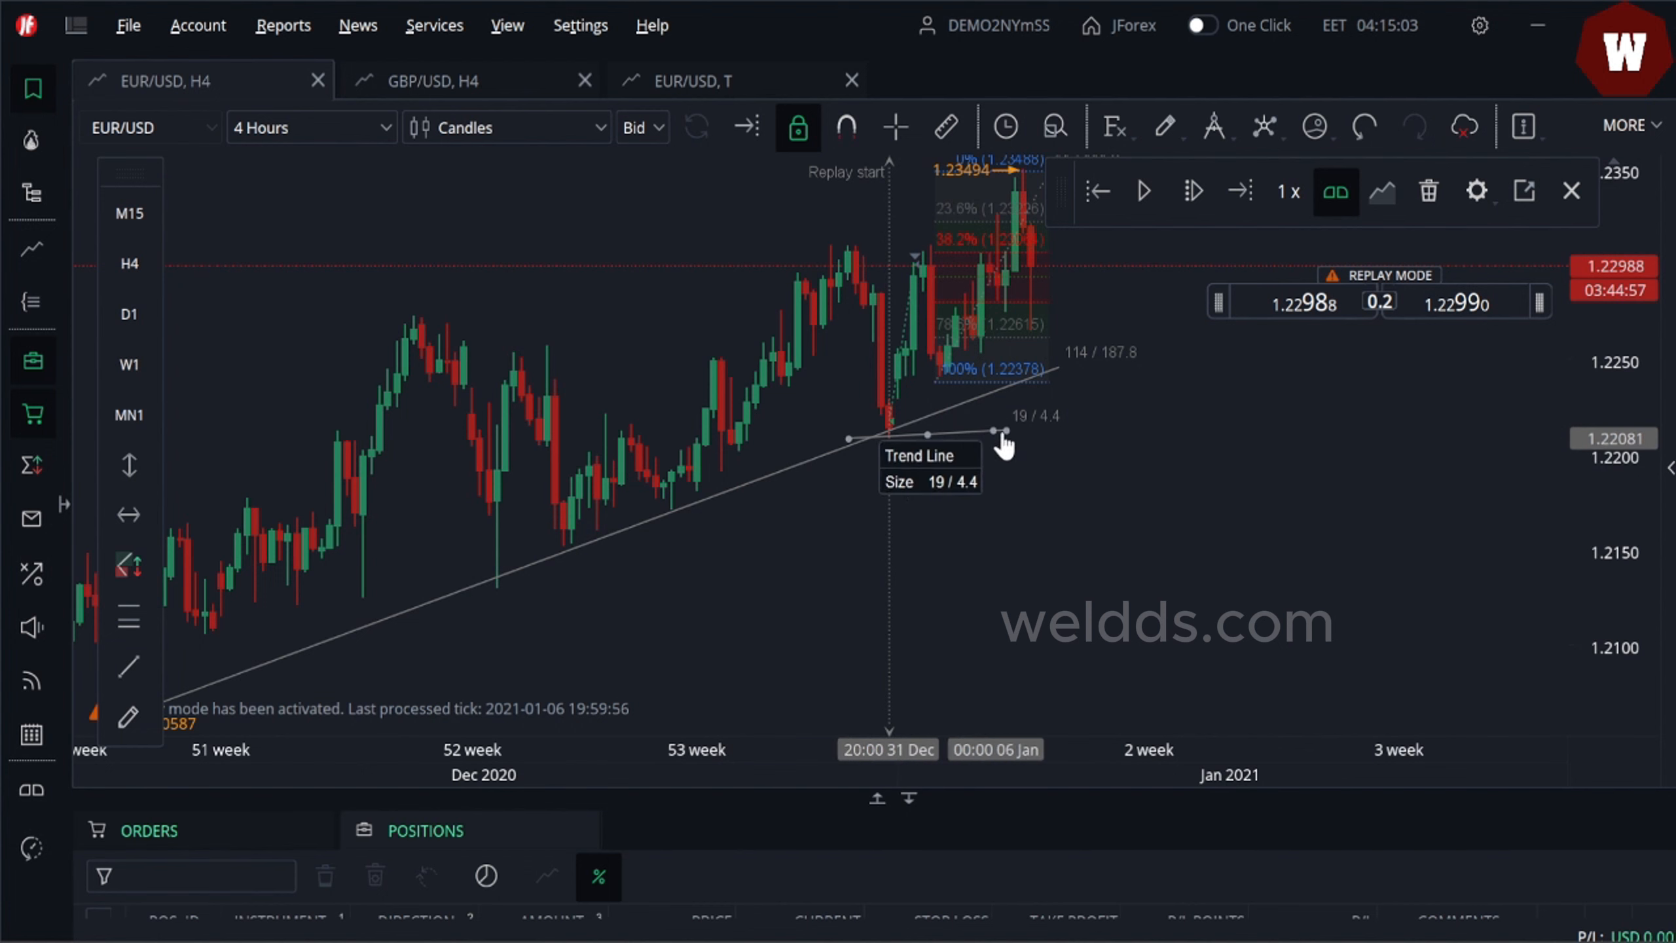
# - Adjust the short line at the 31 Dec low and draw a short horizontal trend line near 1.2284 over recent bars
pyautogui.moveTo(929, 443); pyautogui.dragTo(896, 422)
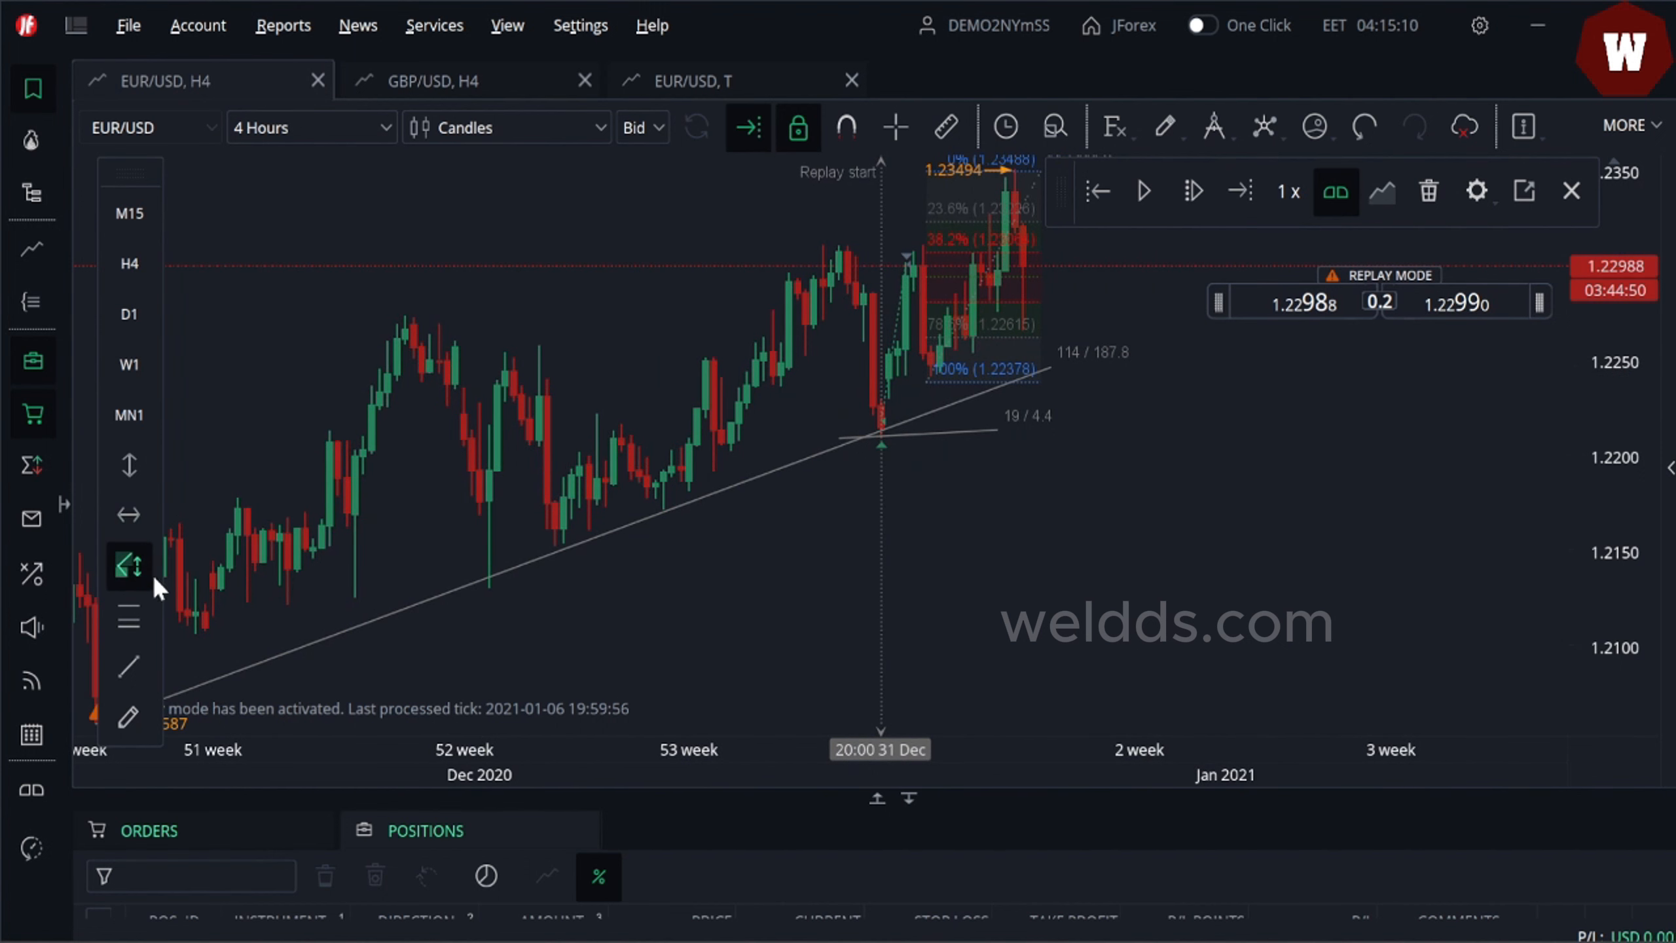
pyautogui.click(130, 667)
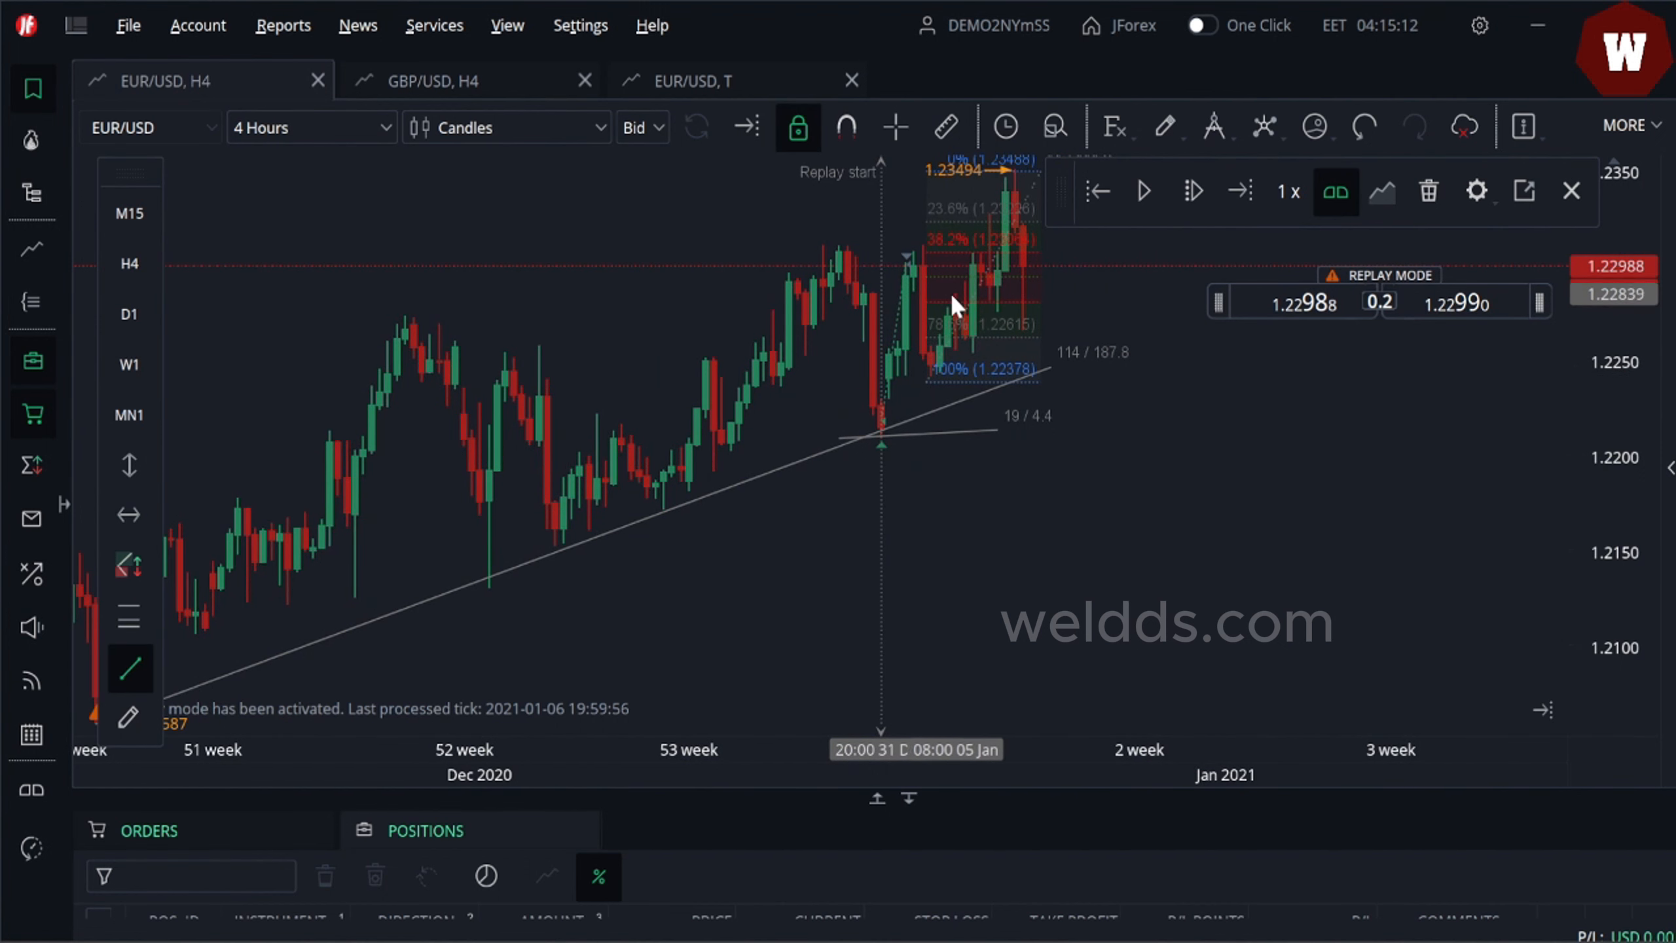
pyautogui.moveTo(924, 301); pyautogui.dragTo(1076, 302)
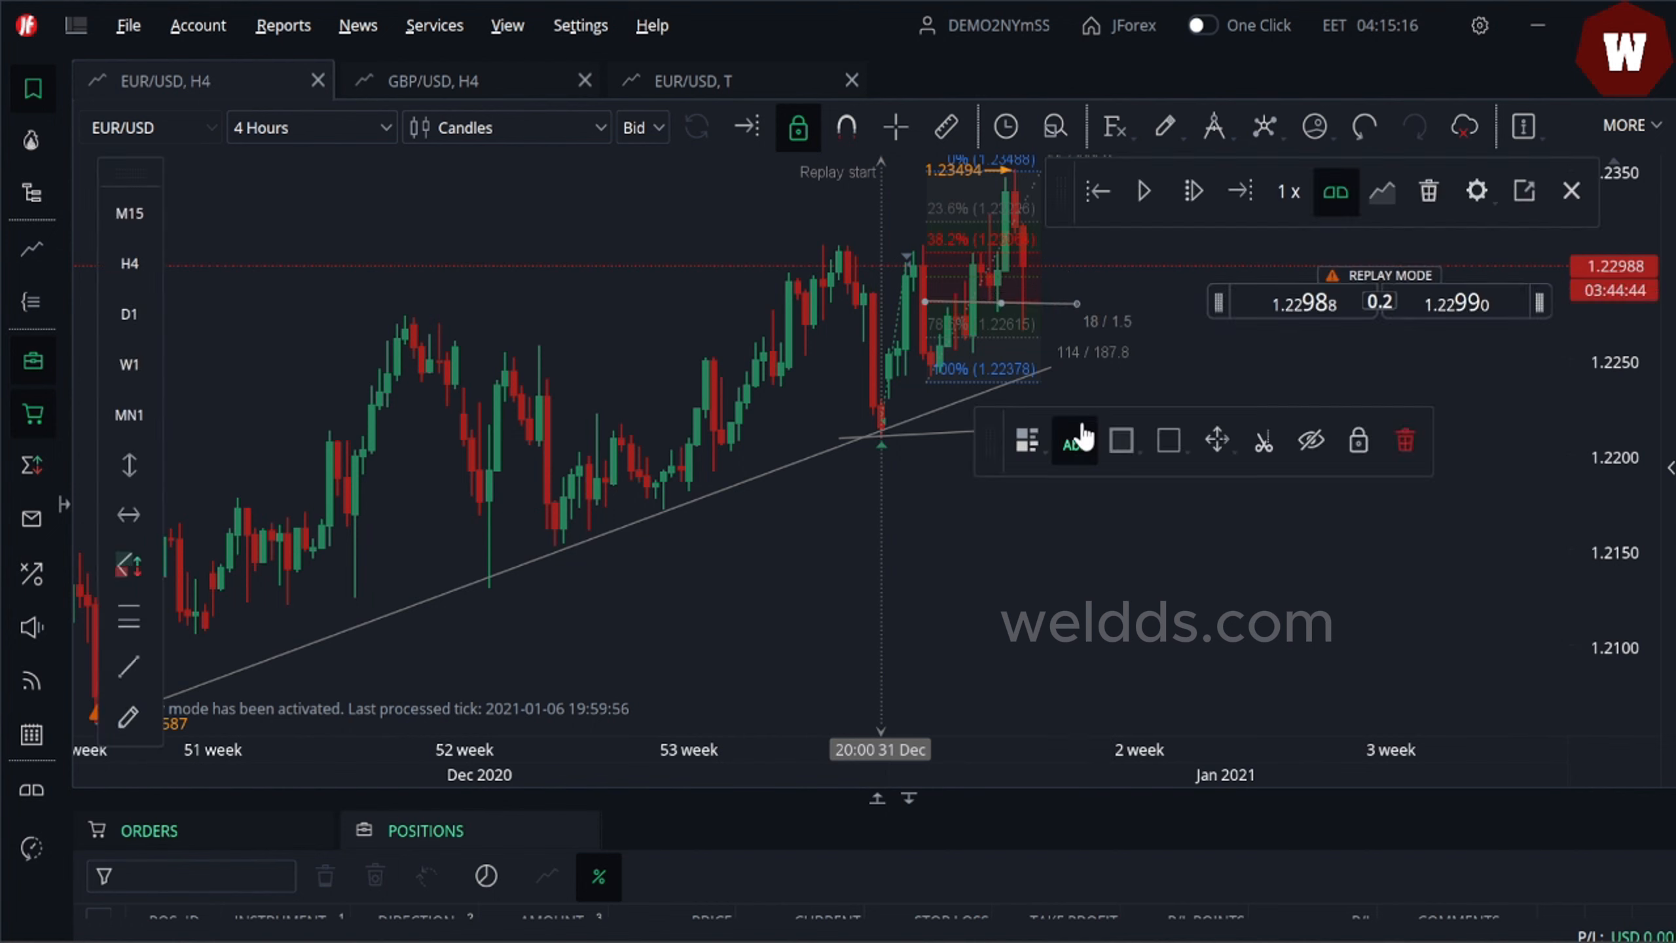
# - Delete the Fibonacci retracement from the chart
pyautogui.click(1026, 213)
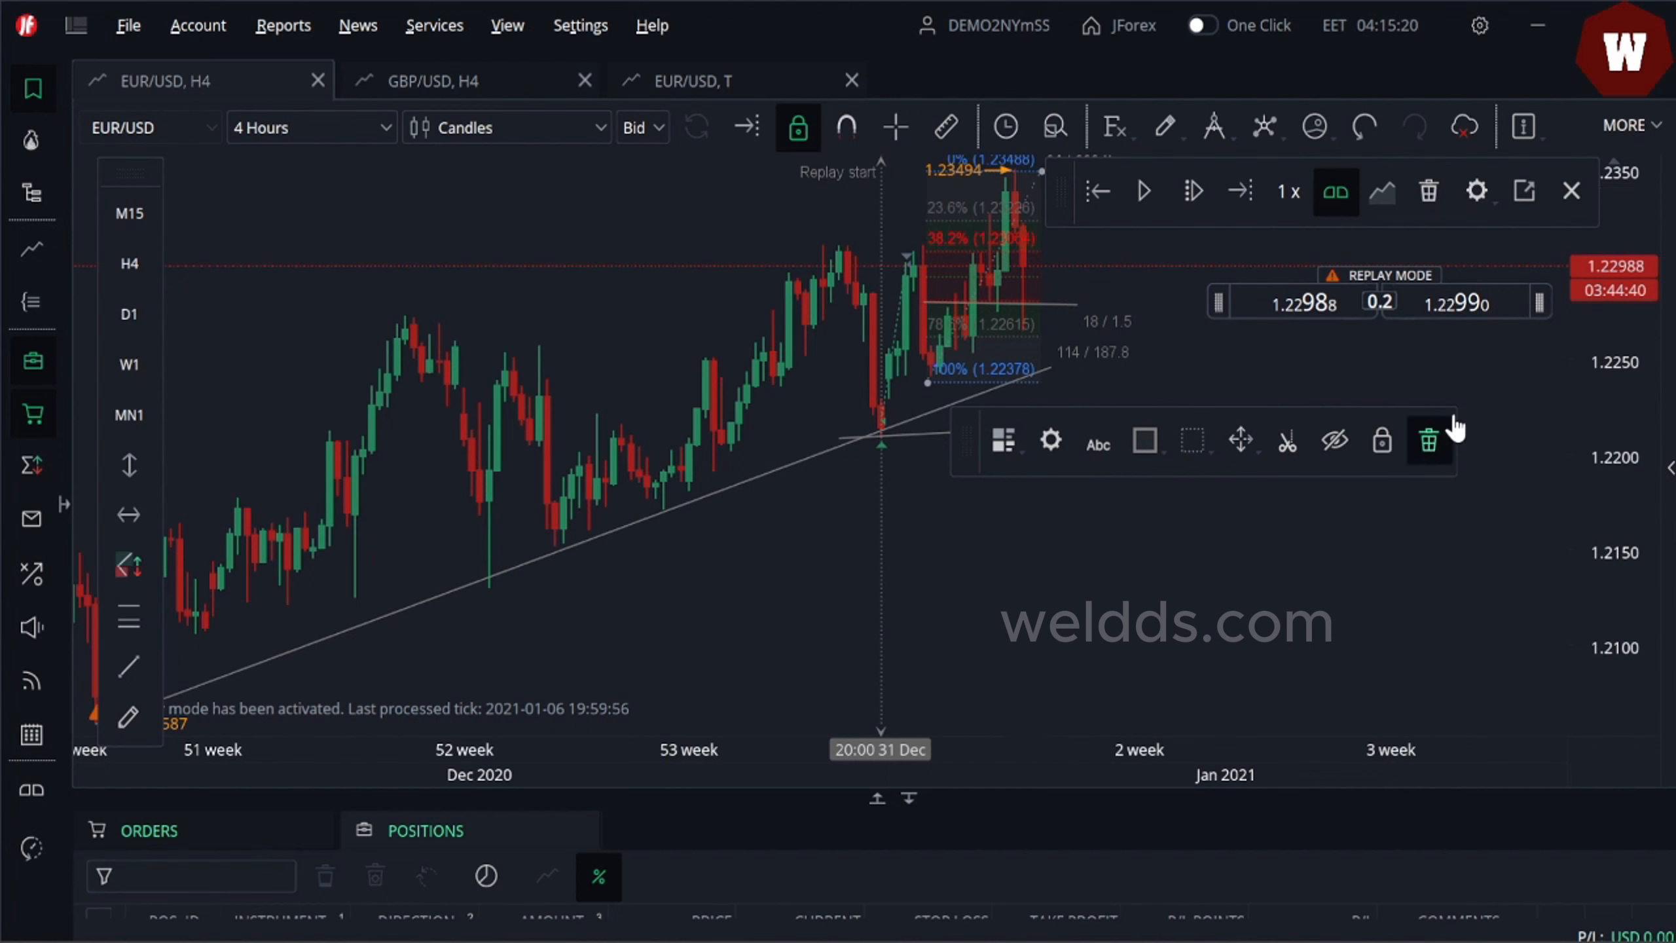
pyautogui.click(1429, 442)
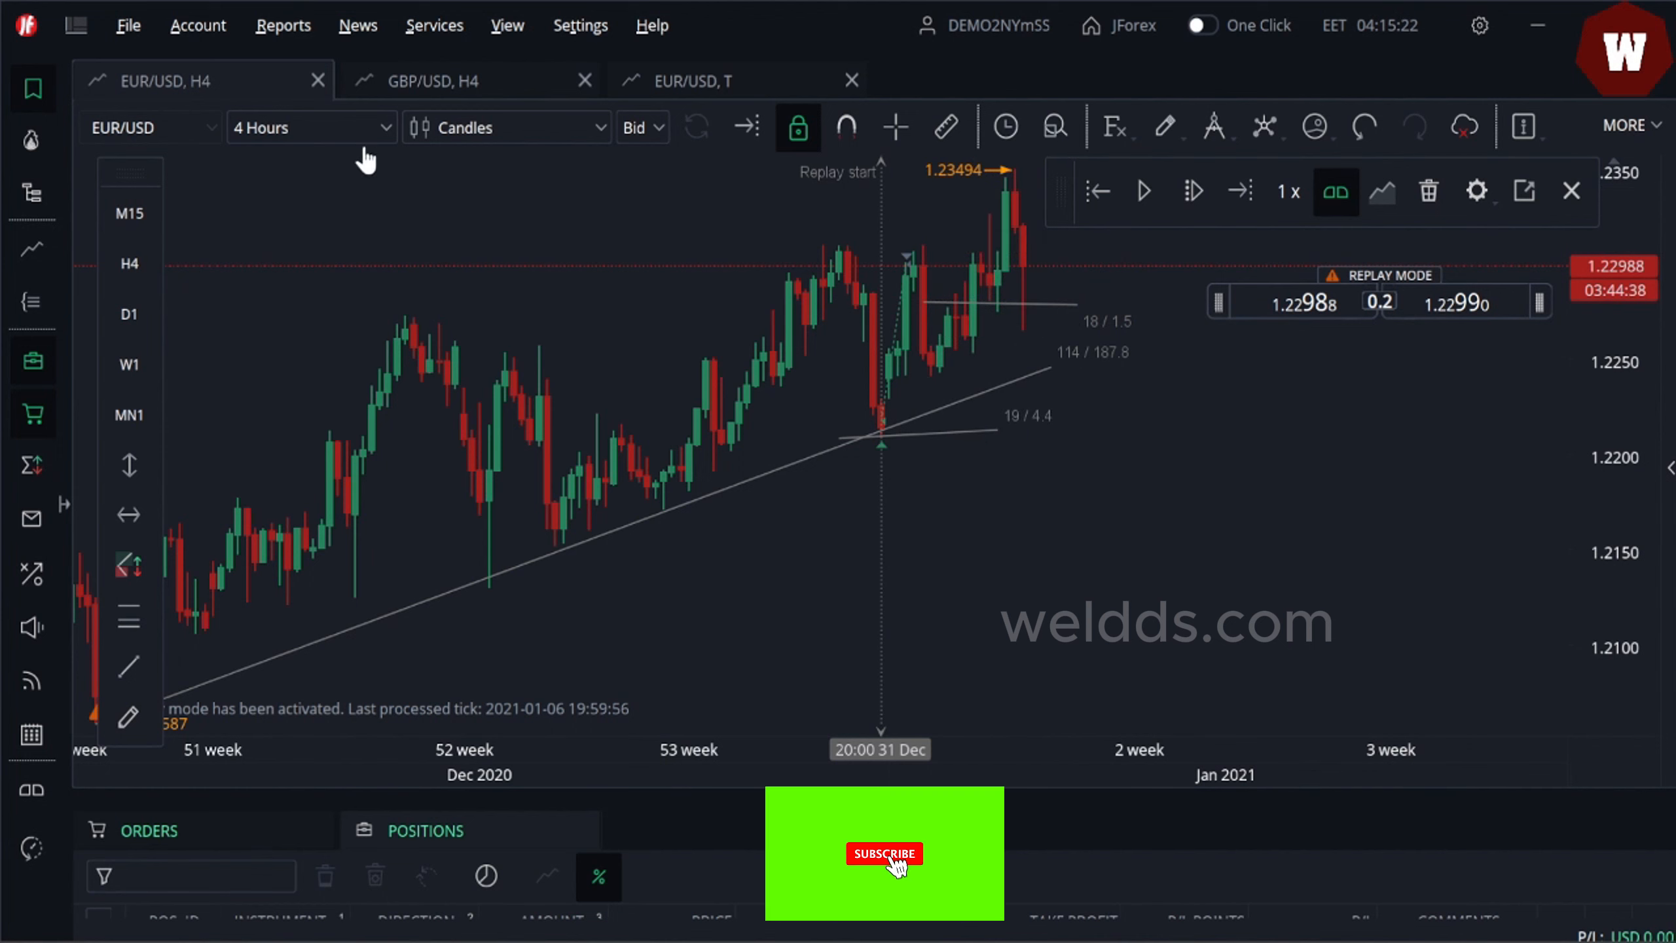
# - Switch the chart to 15 Minutes and open a long market position of 1'000 units
pyautogui.click(371, 130)
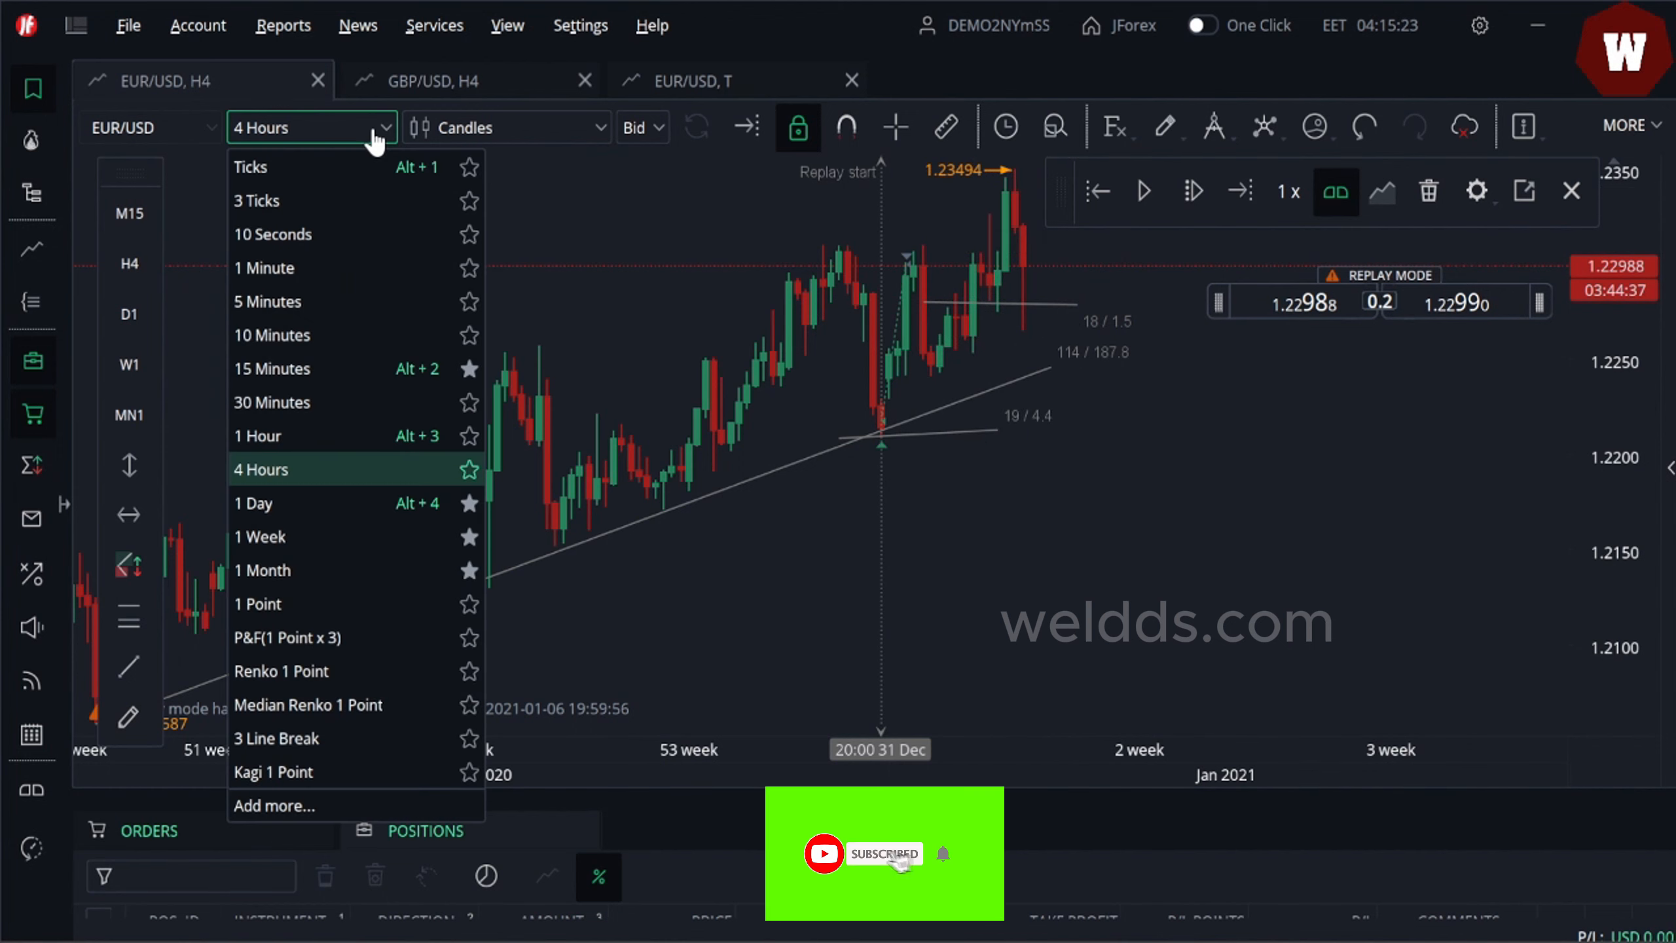
pyautogui.click(291, 369)
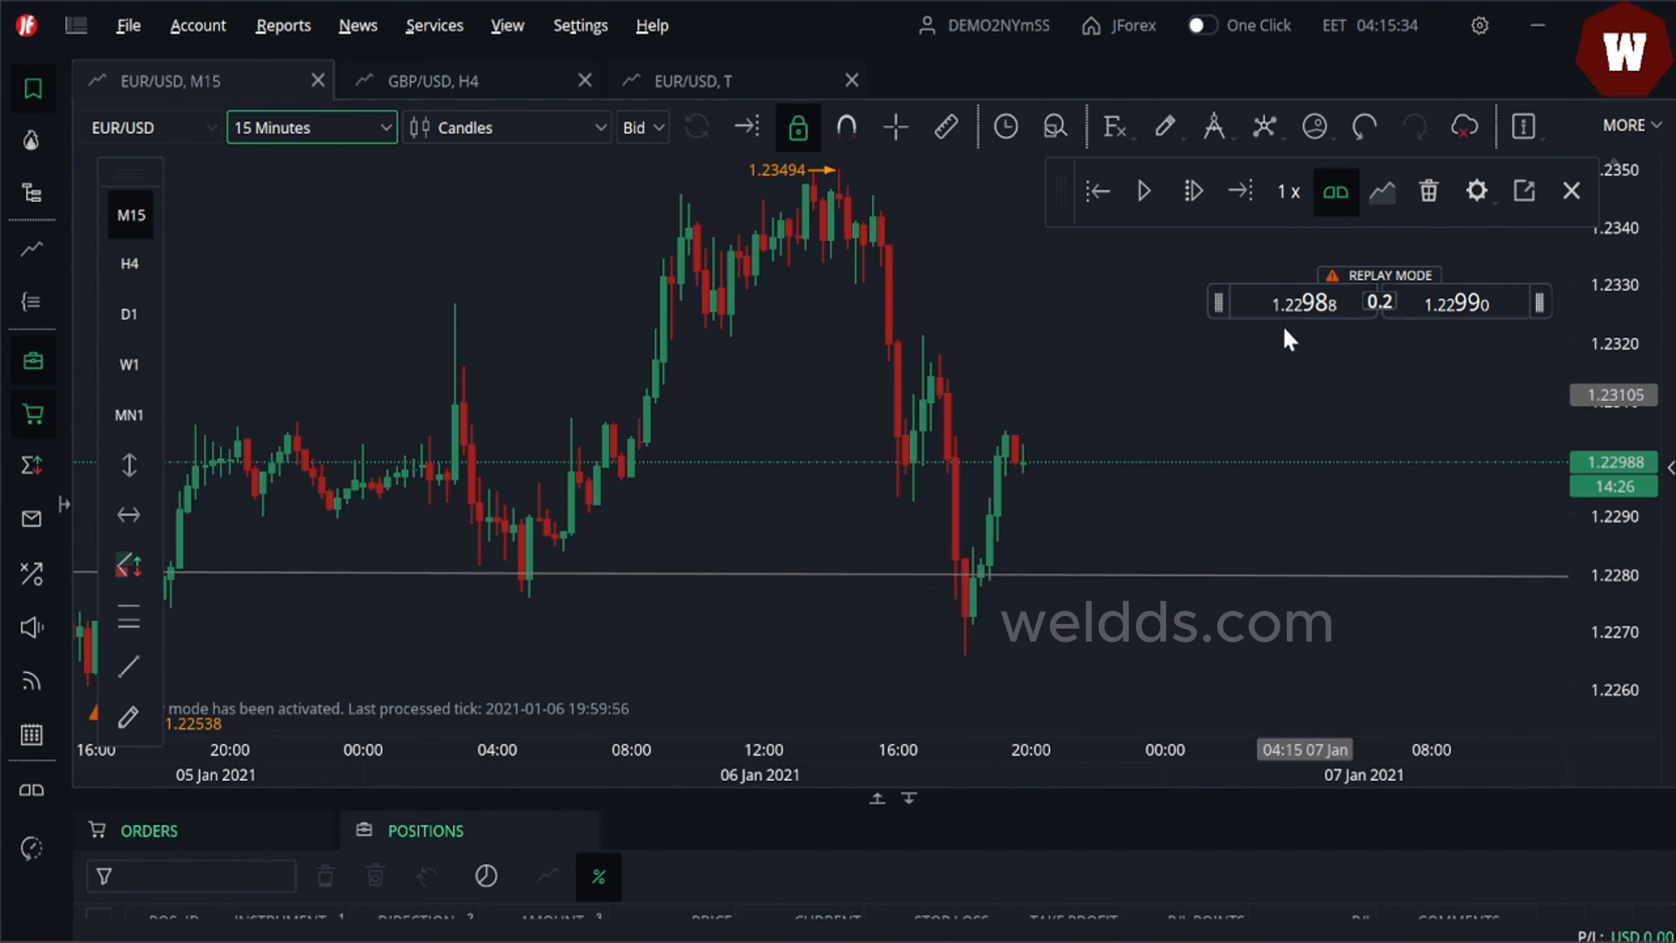
pyautogui.moveTo(1270, 326)
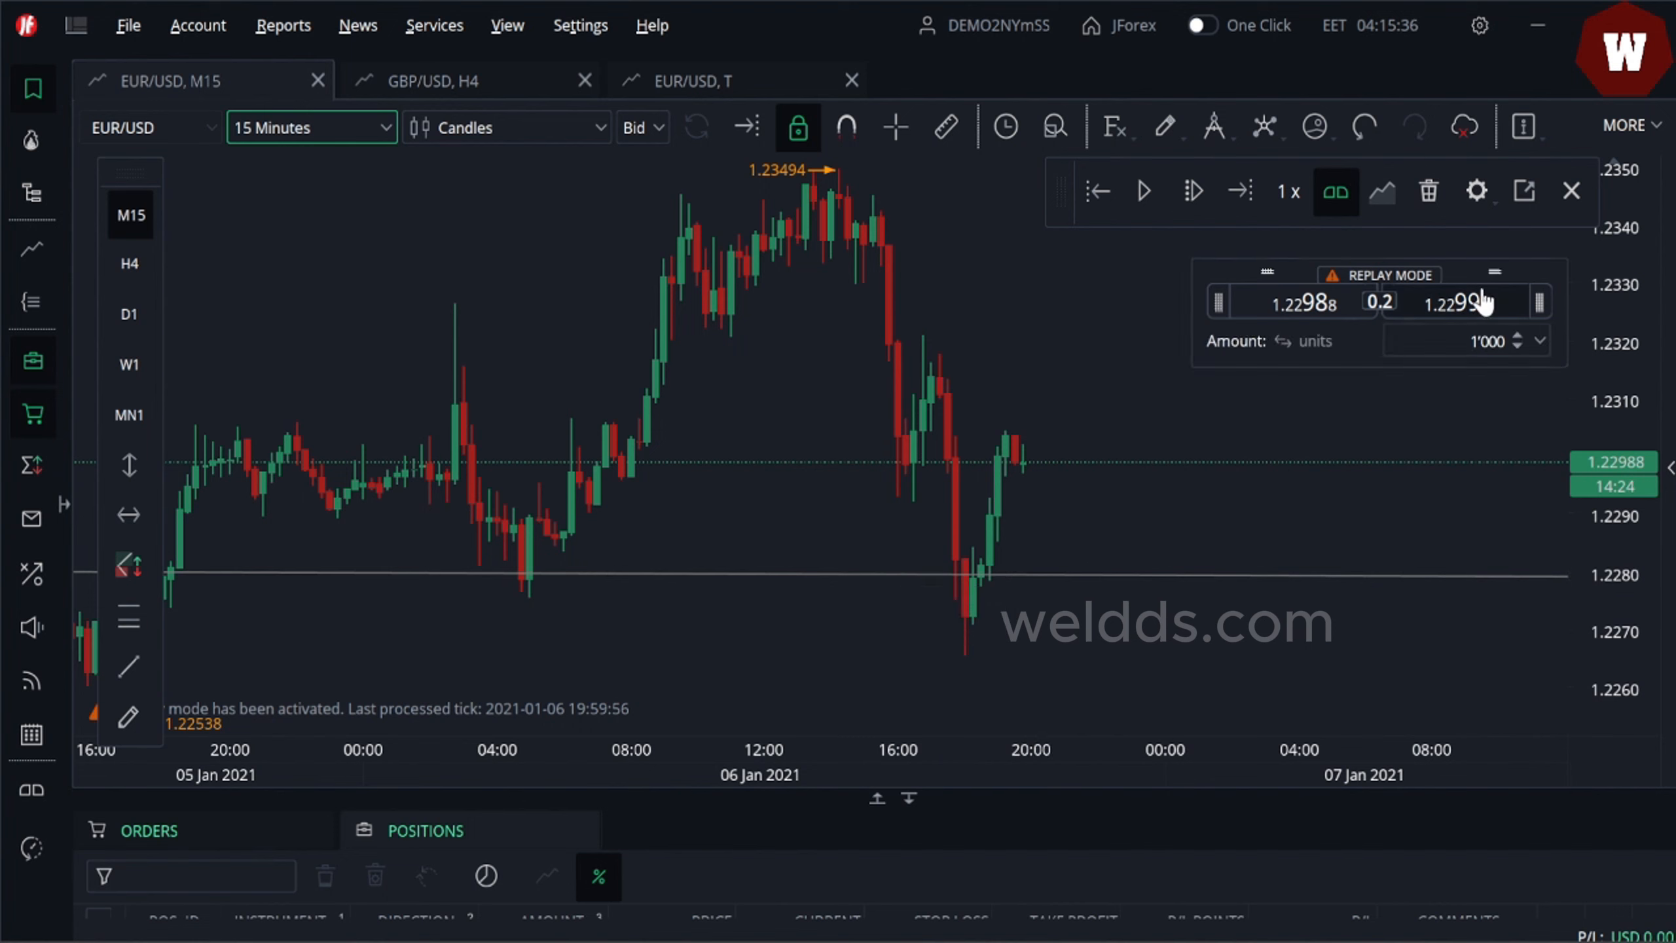
pyautogui.click(1510, 317)
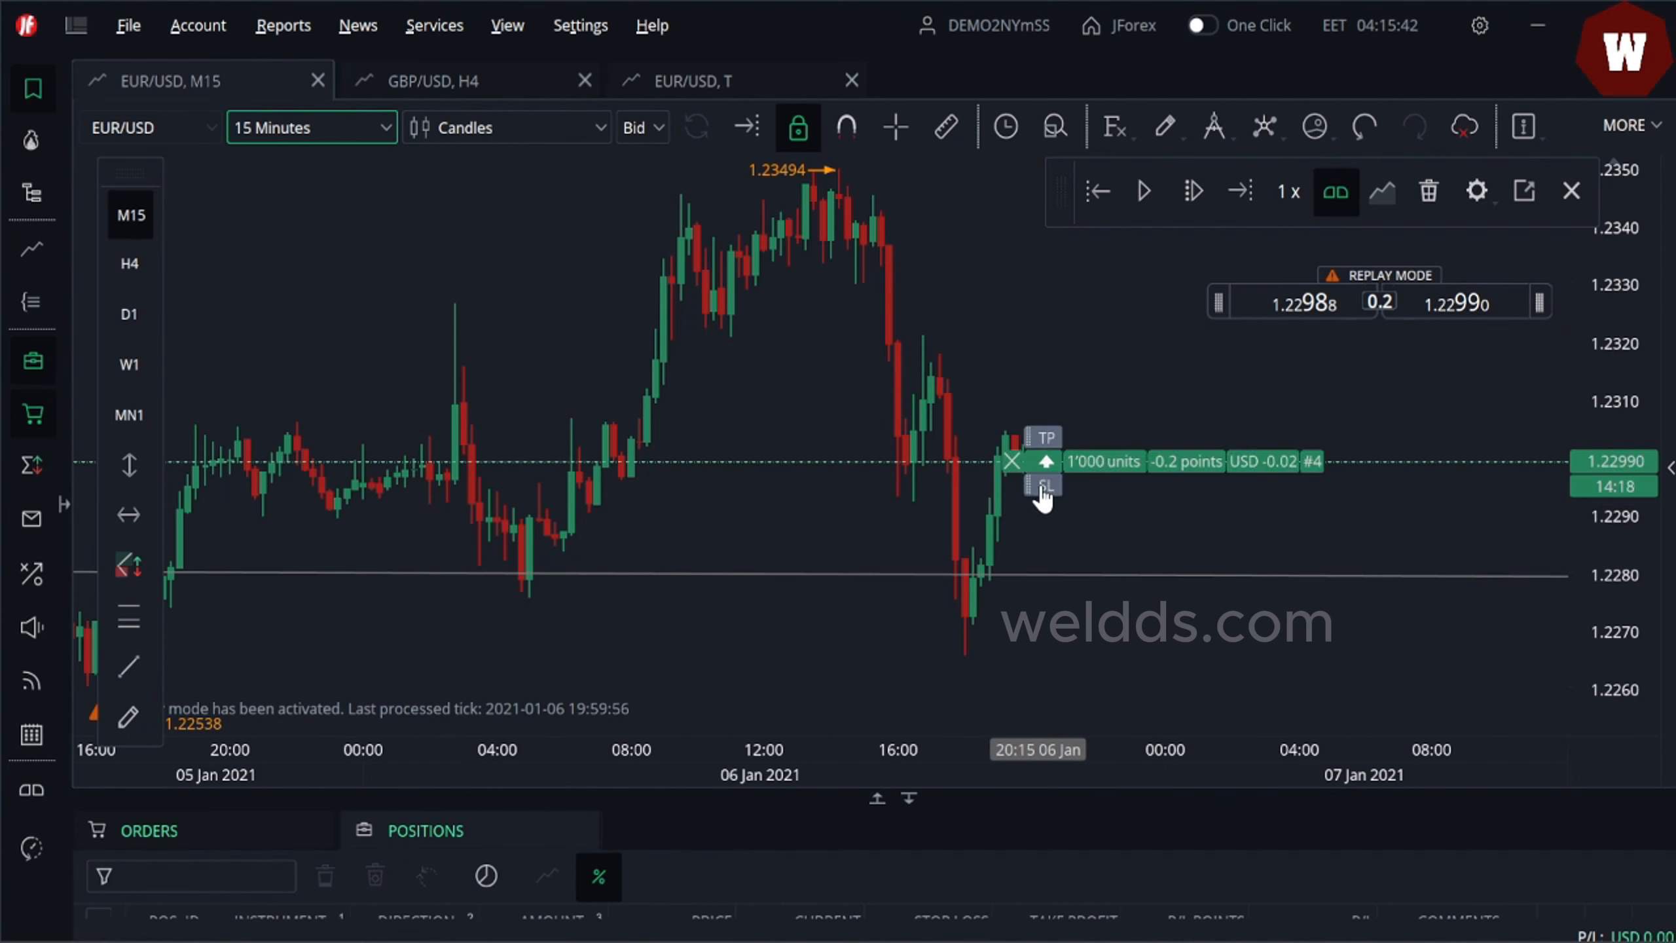
# - Set the long position's stop loss below the entry near 1.22595 and its take profit well above the entry
pyautogui.moveTo(1042, 495); pyautogui.dragTo(1046, 688)
pyautogui.moveTo(1044, 456); pyautogui.dragTo(998, 202)
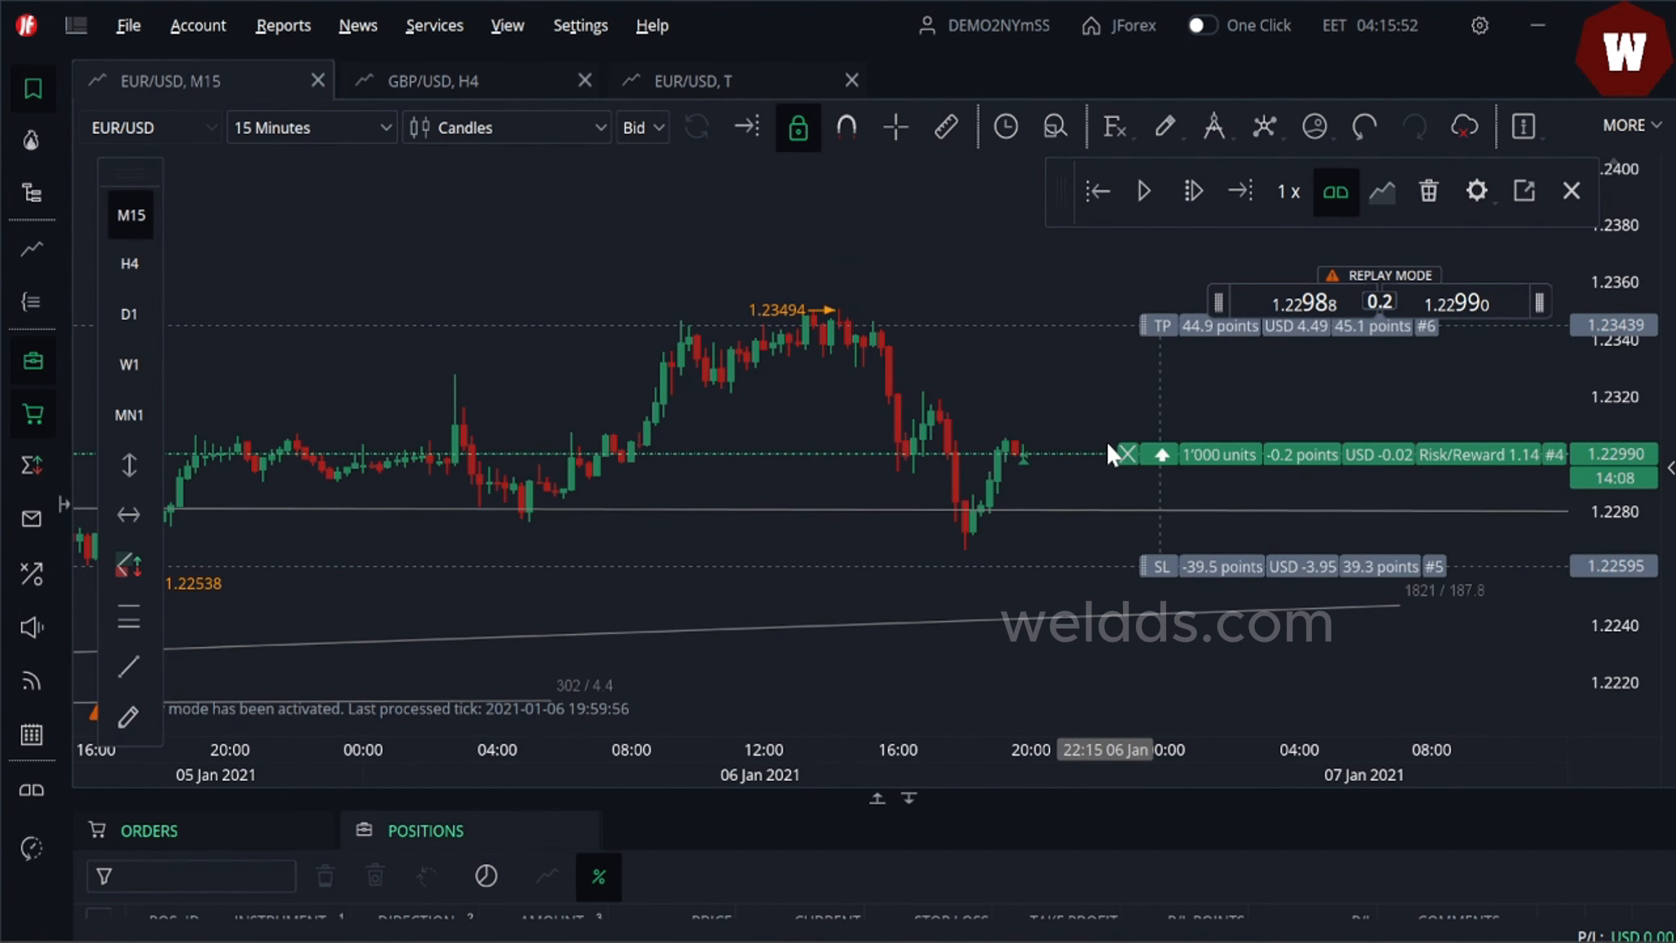
pyautogui.moveTo(1167, 331); pyautogui.dragTo(1140, 214)
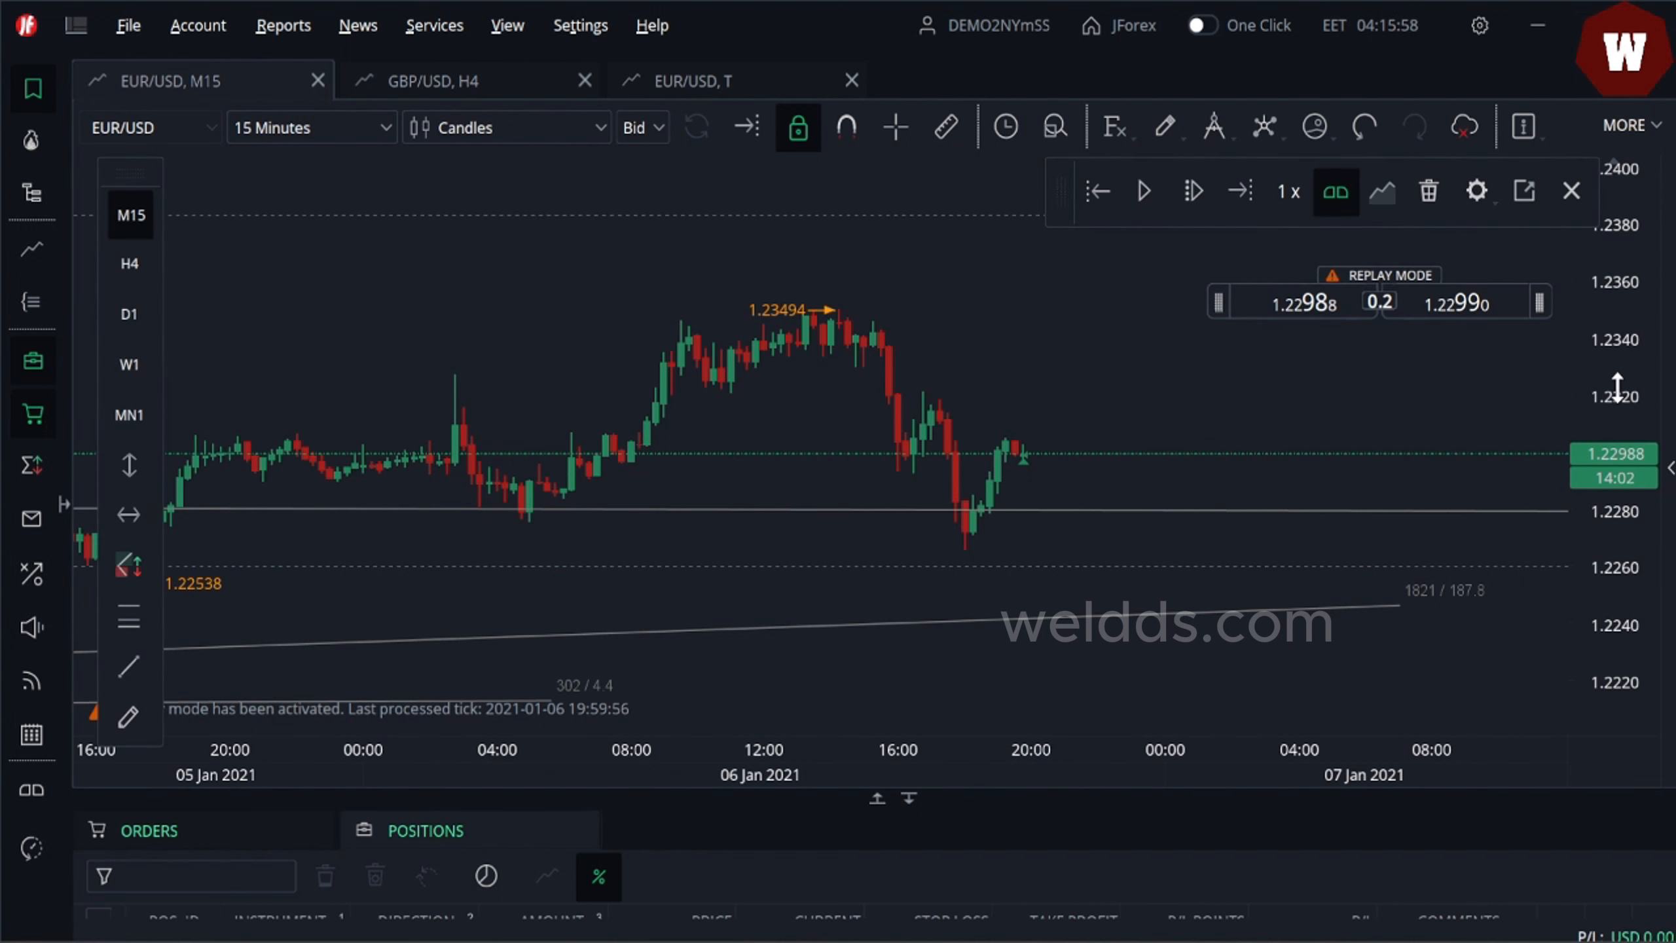
pyautogui.moveTo(1617, 385); pyautogui.dragTo(1616, 484)
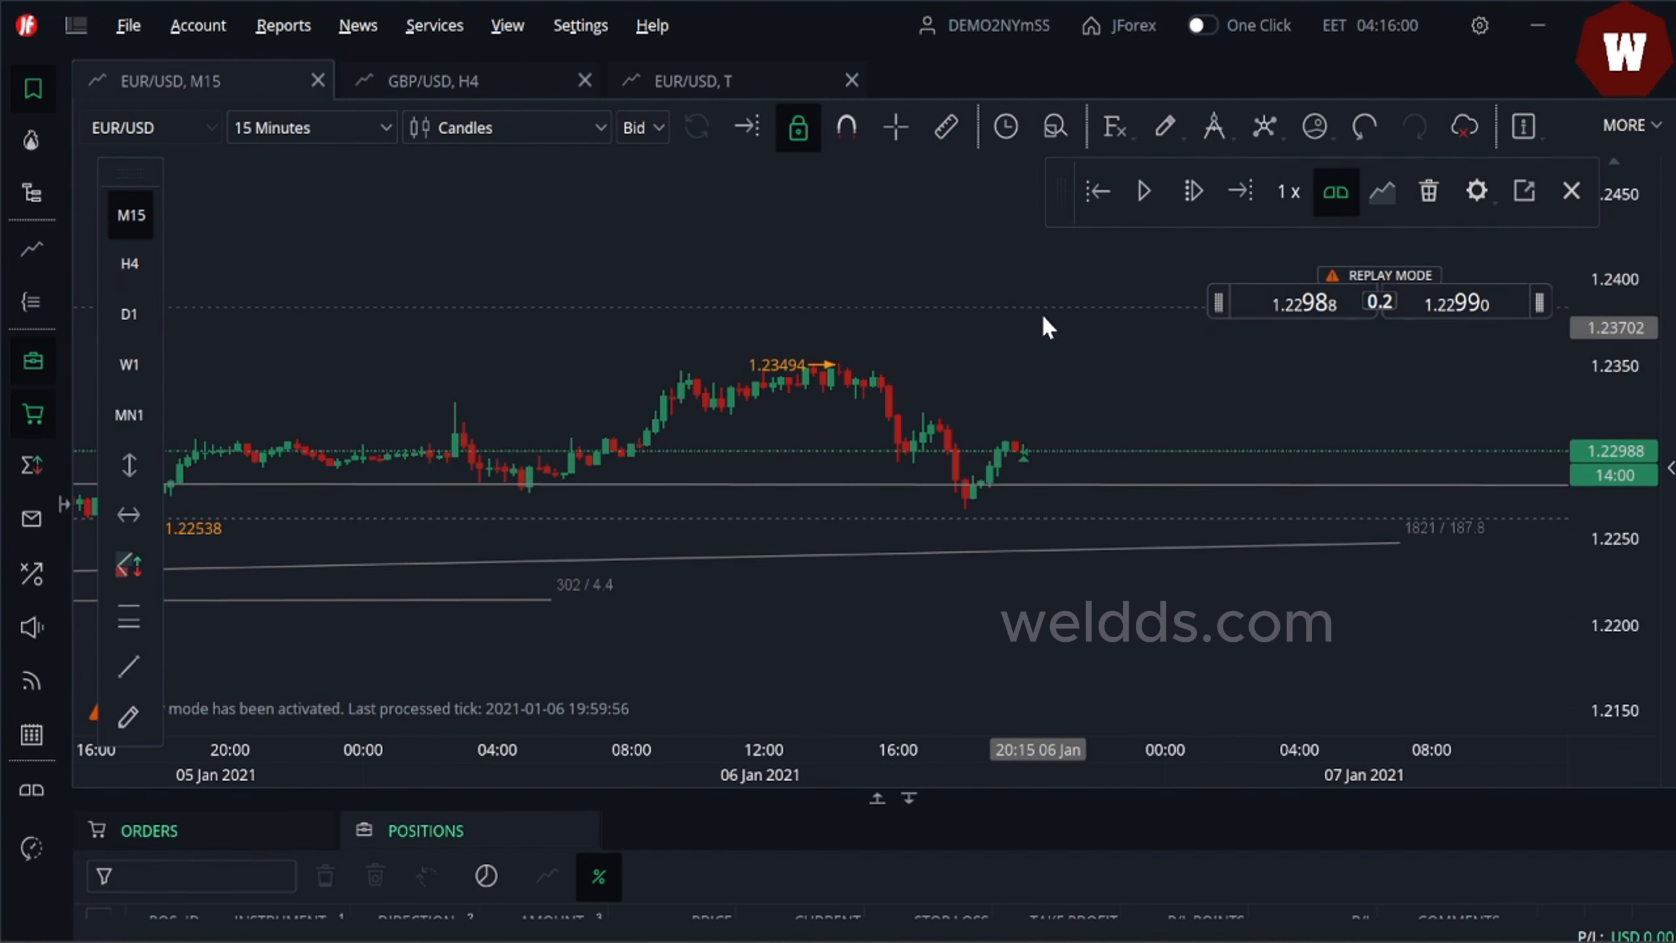
pyautogui.moveTo(1040, 309)
pyautogui.moveTo(1040, 309); pyautogui.dragTo(1008, 189)
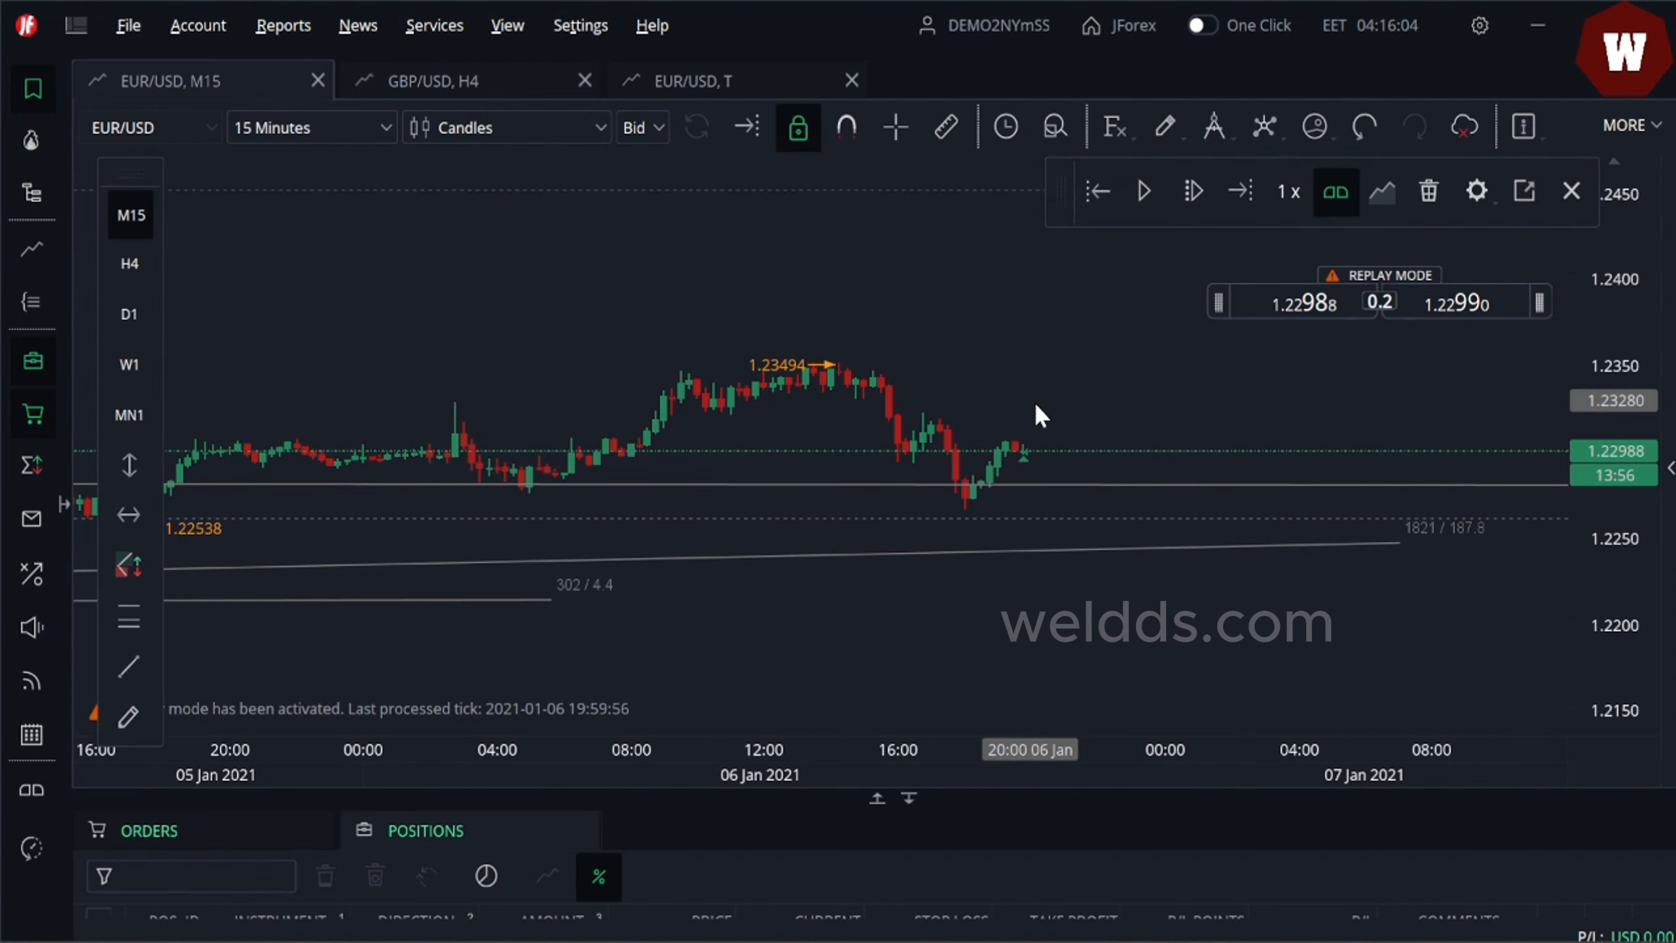
pyautogui.moveTo(1606, 456); pyautogui.dragTo(1604, 285)
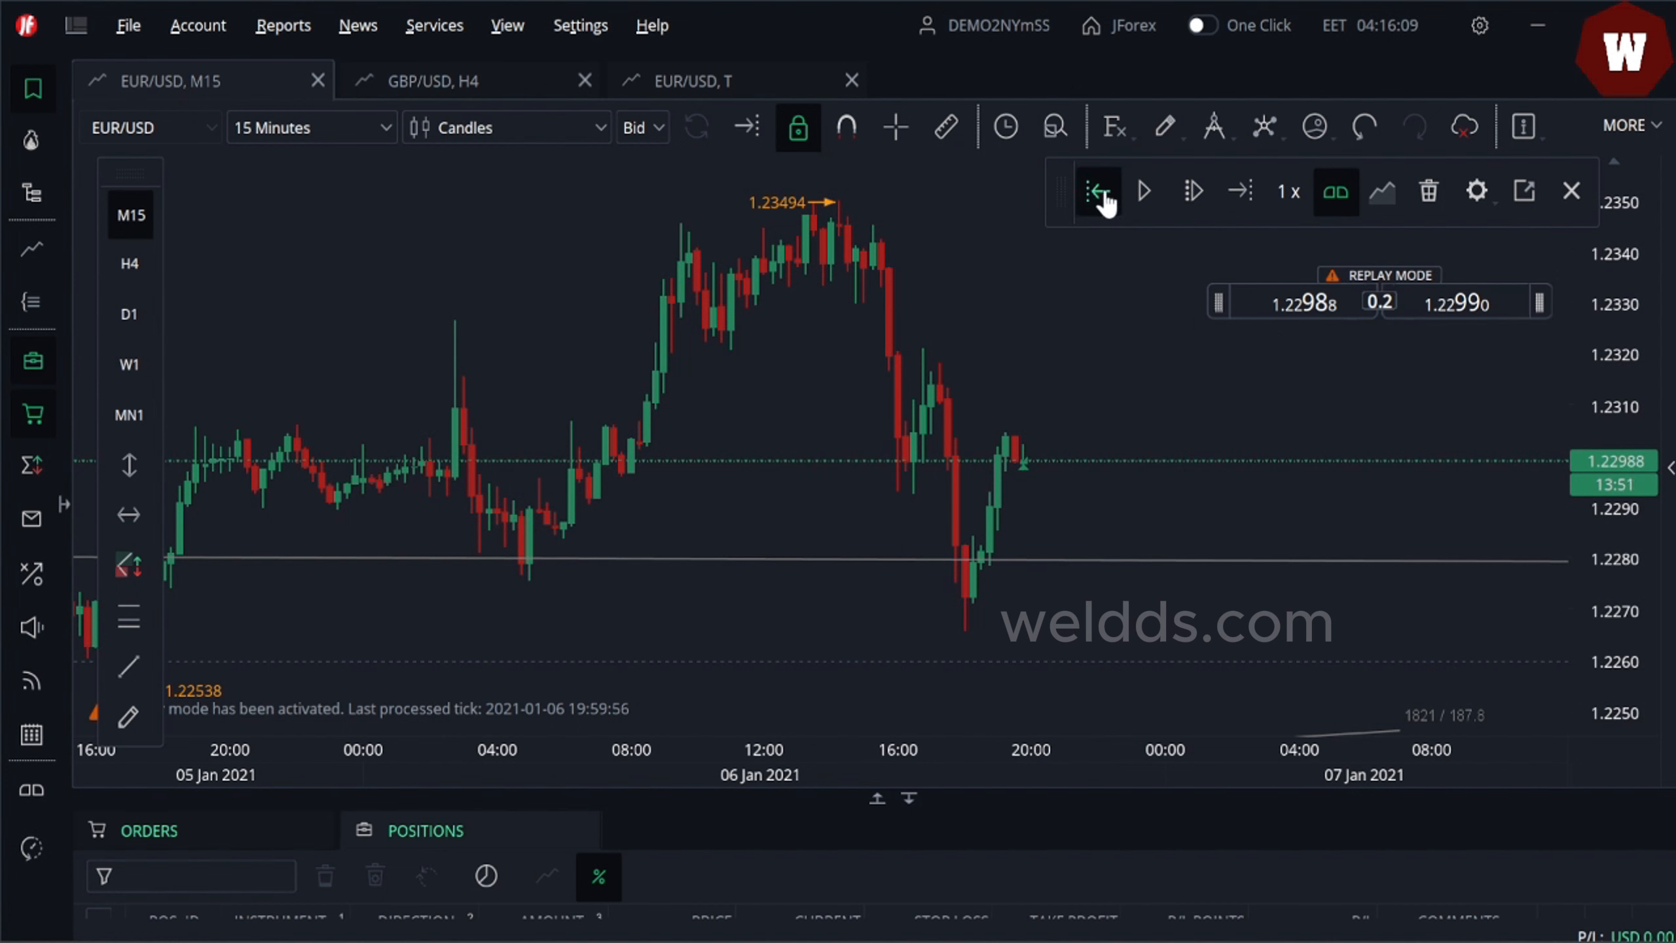
# - Switch the chart back to 4 Hours and resume playing the replay
pyautogui.click(389, 132)
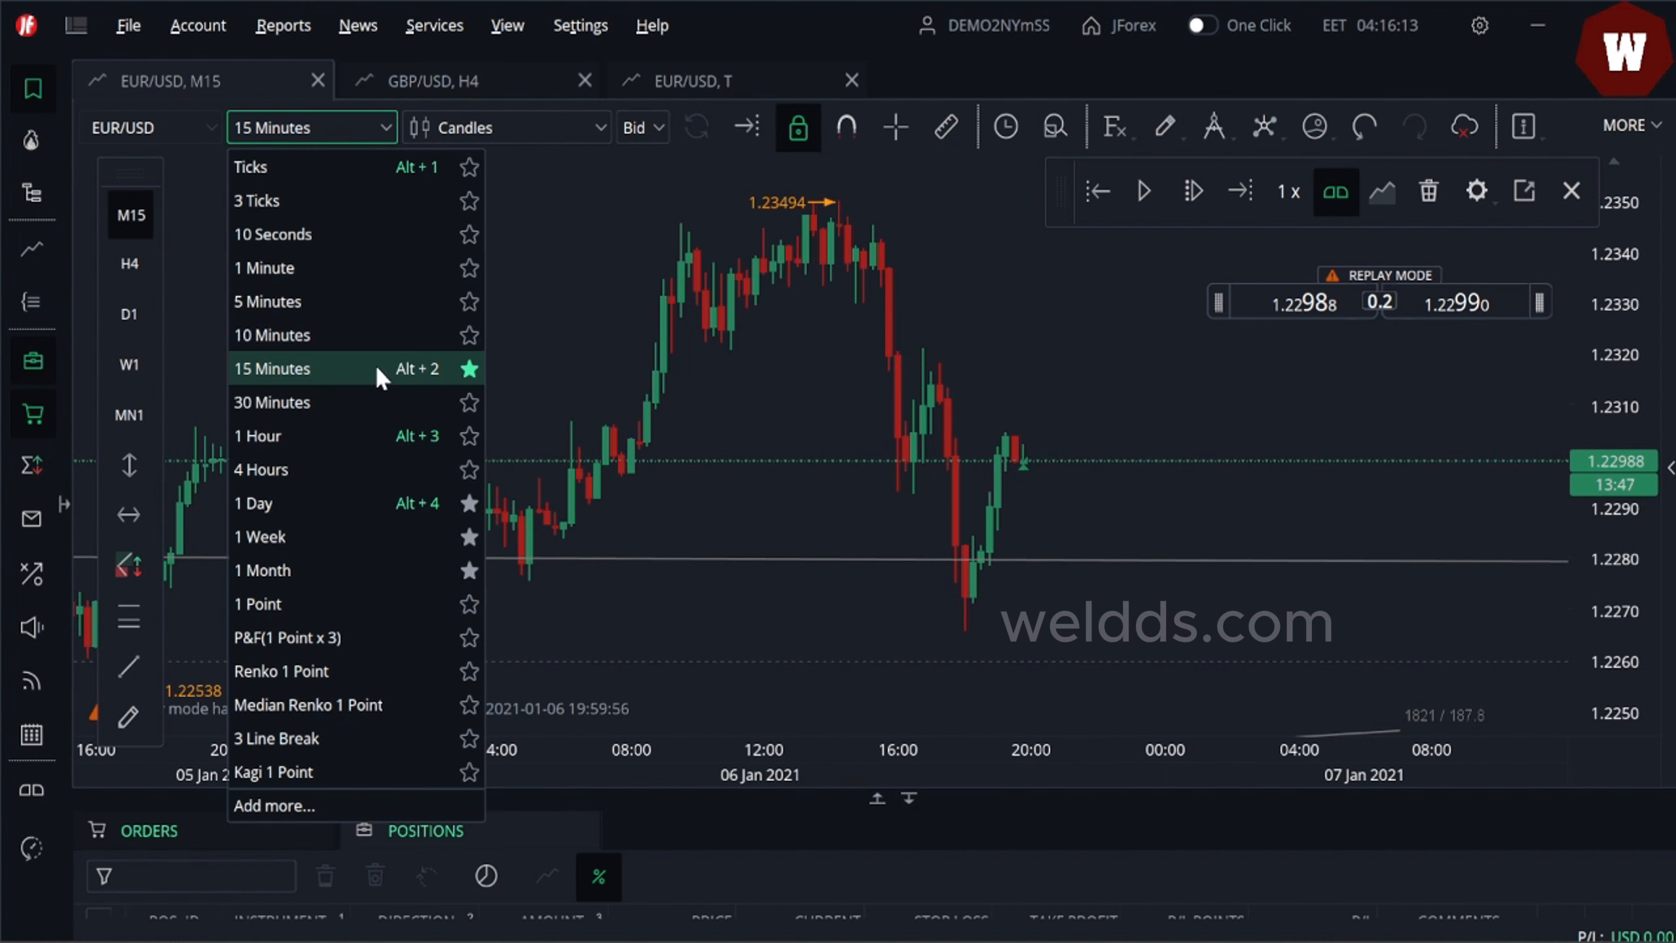
pyautogui.click(334, 467)
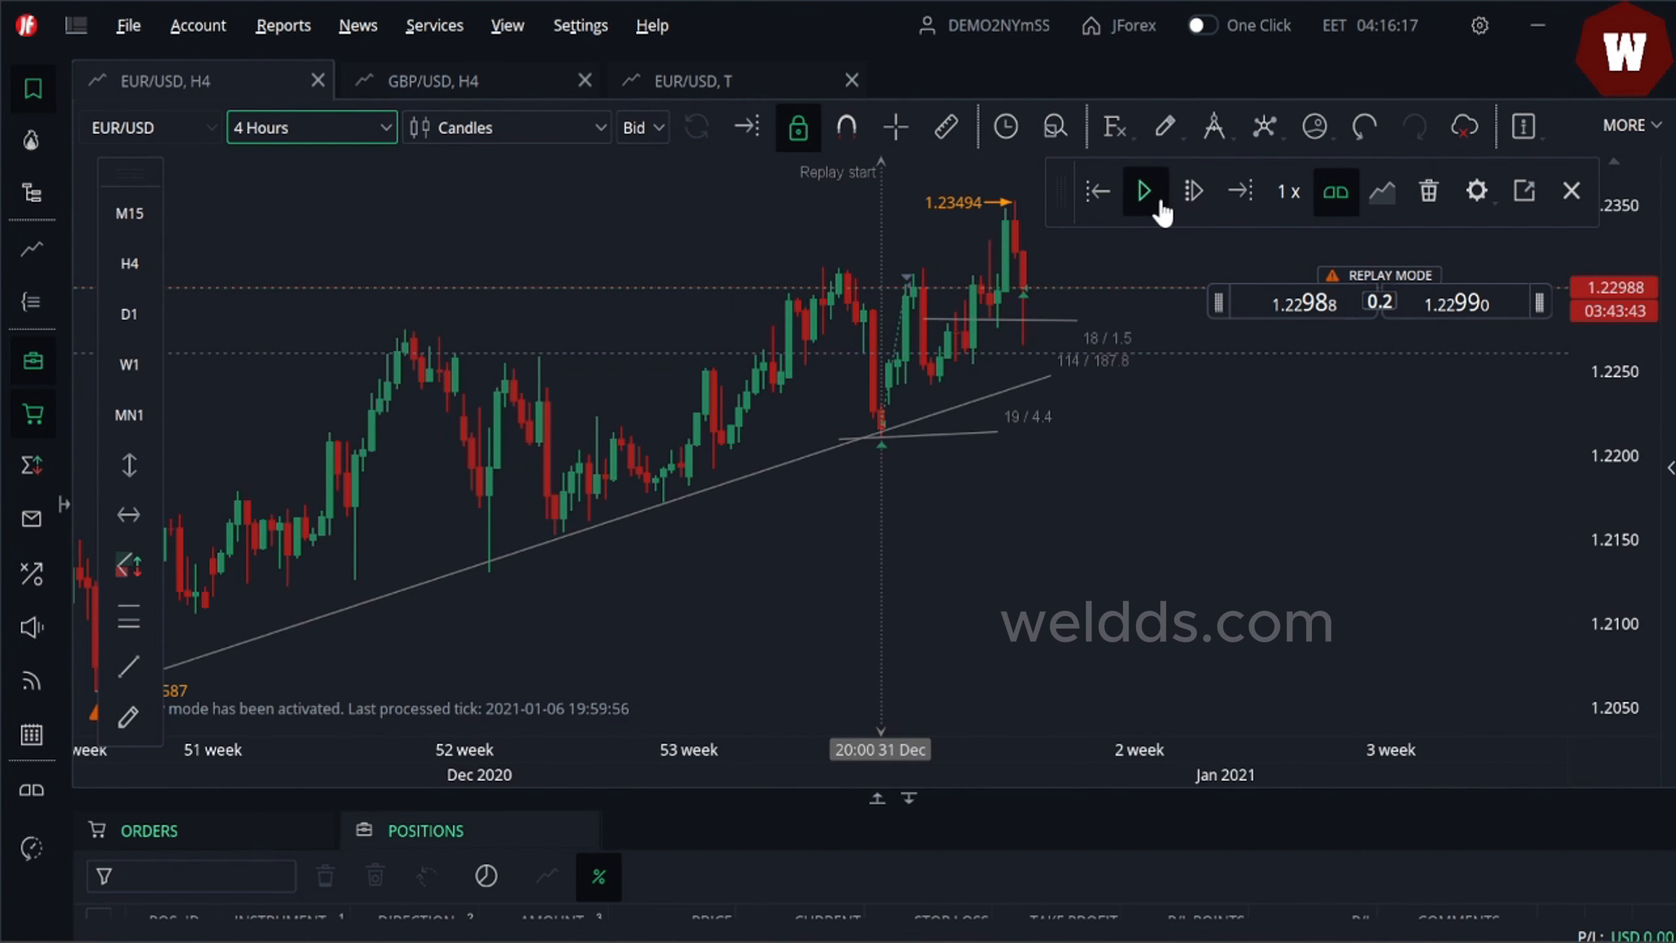
pyautogui.click(1145, 192)
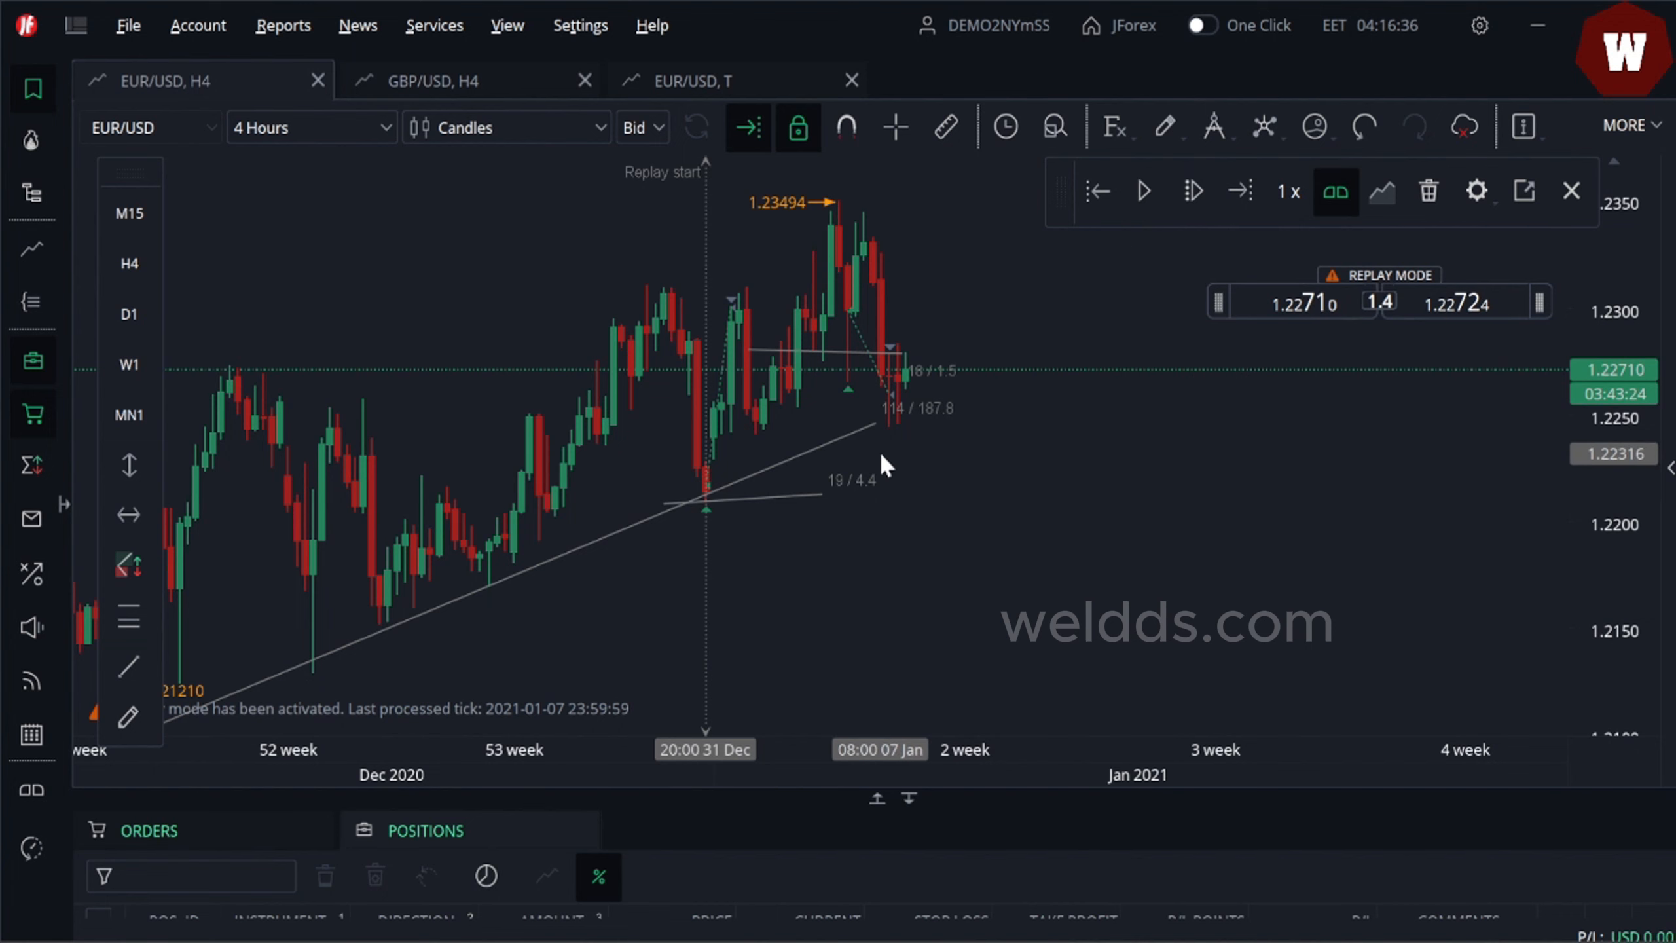
# - Switch to 15 Minutes and place a 1'000-unit buy stop order at 1.22810
pyautogui.moveTo(883, 418); pyautogui.dragTo(924, 424)
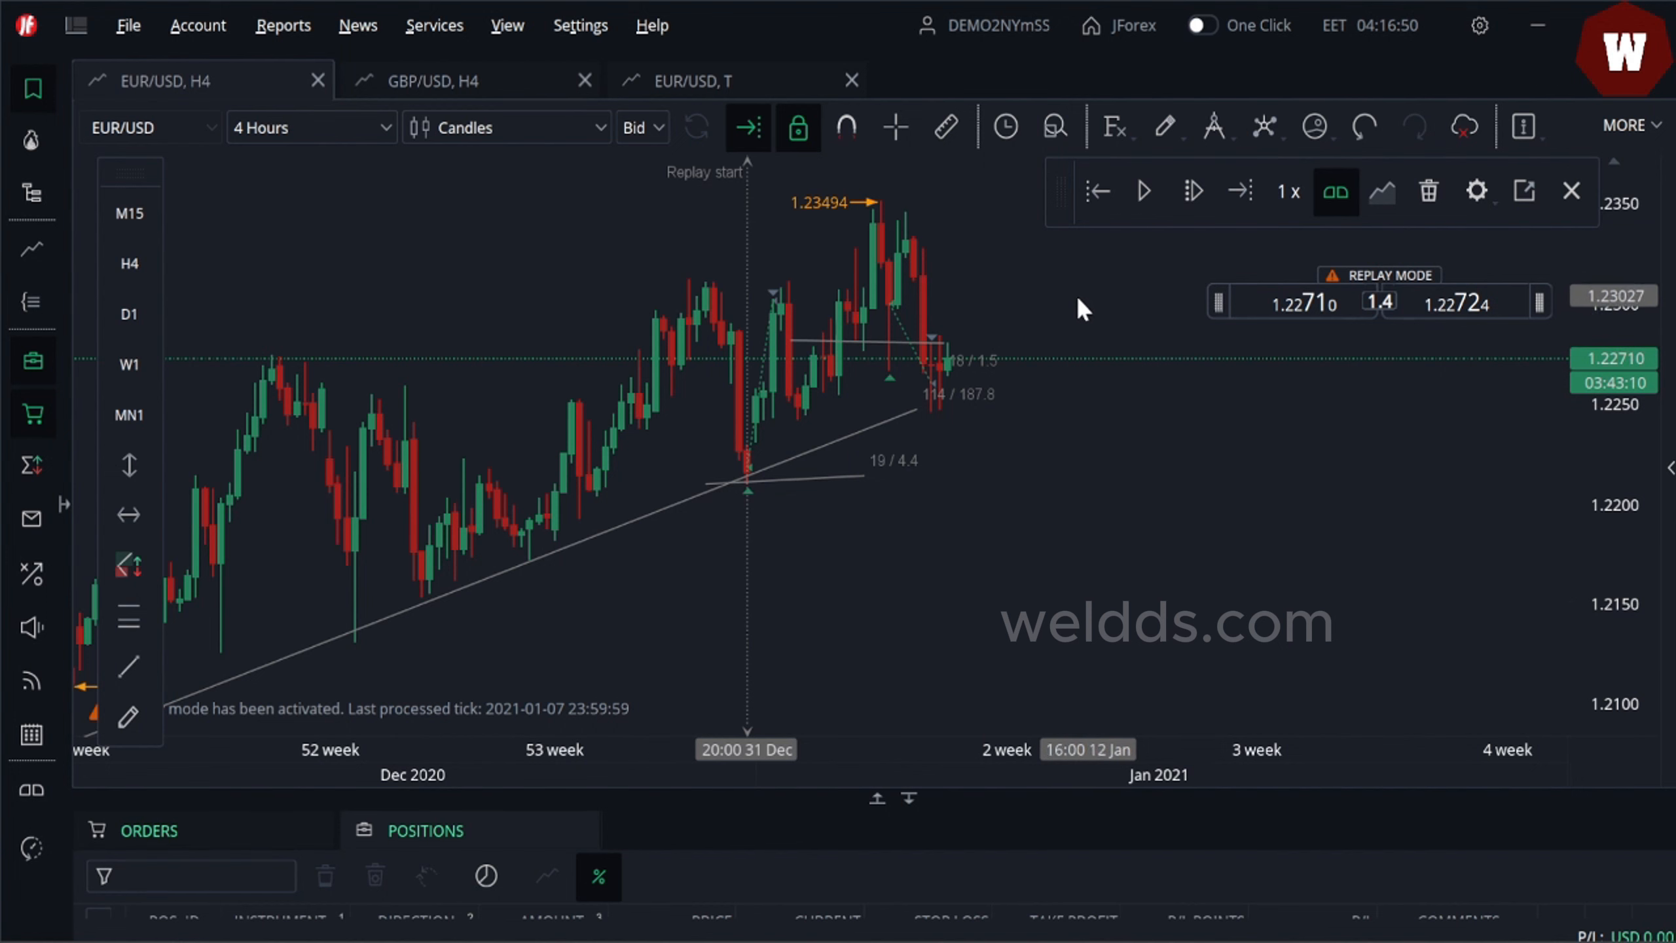
pyautogui.click(385, 129)
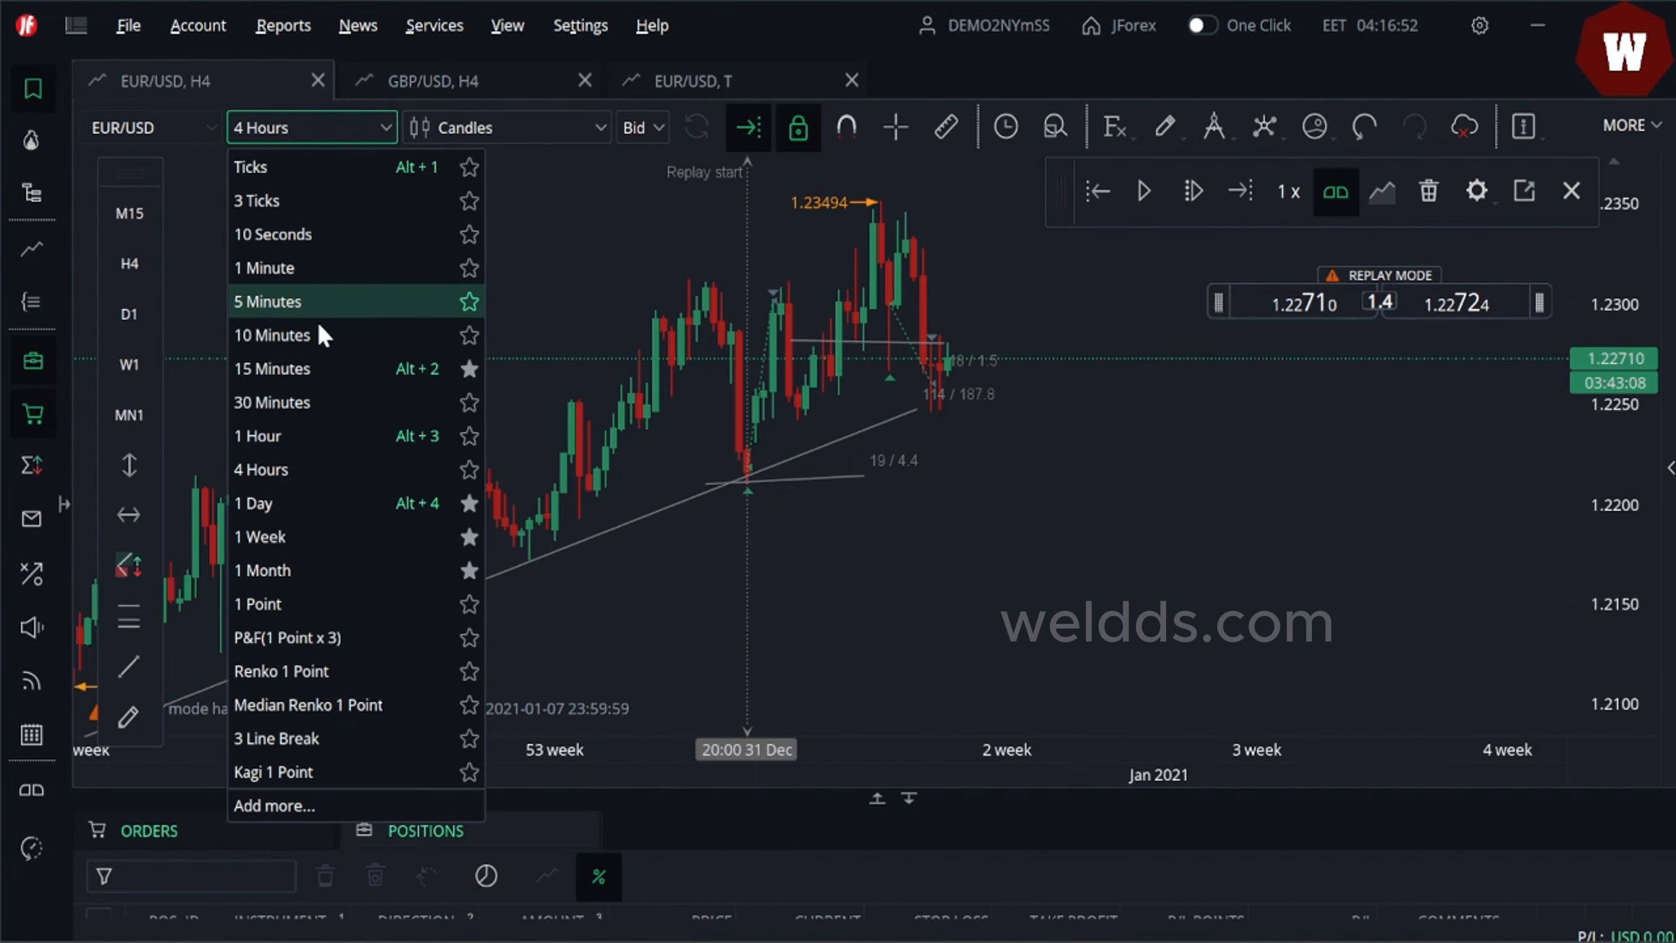
pyautogui.click(286, 369)
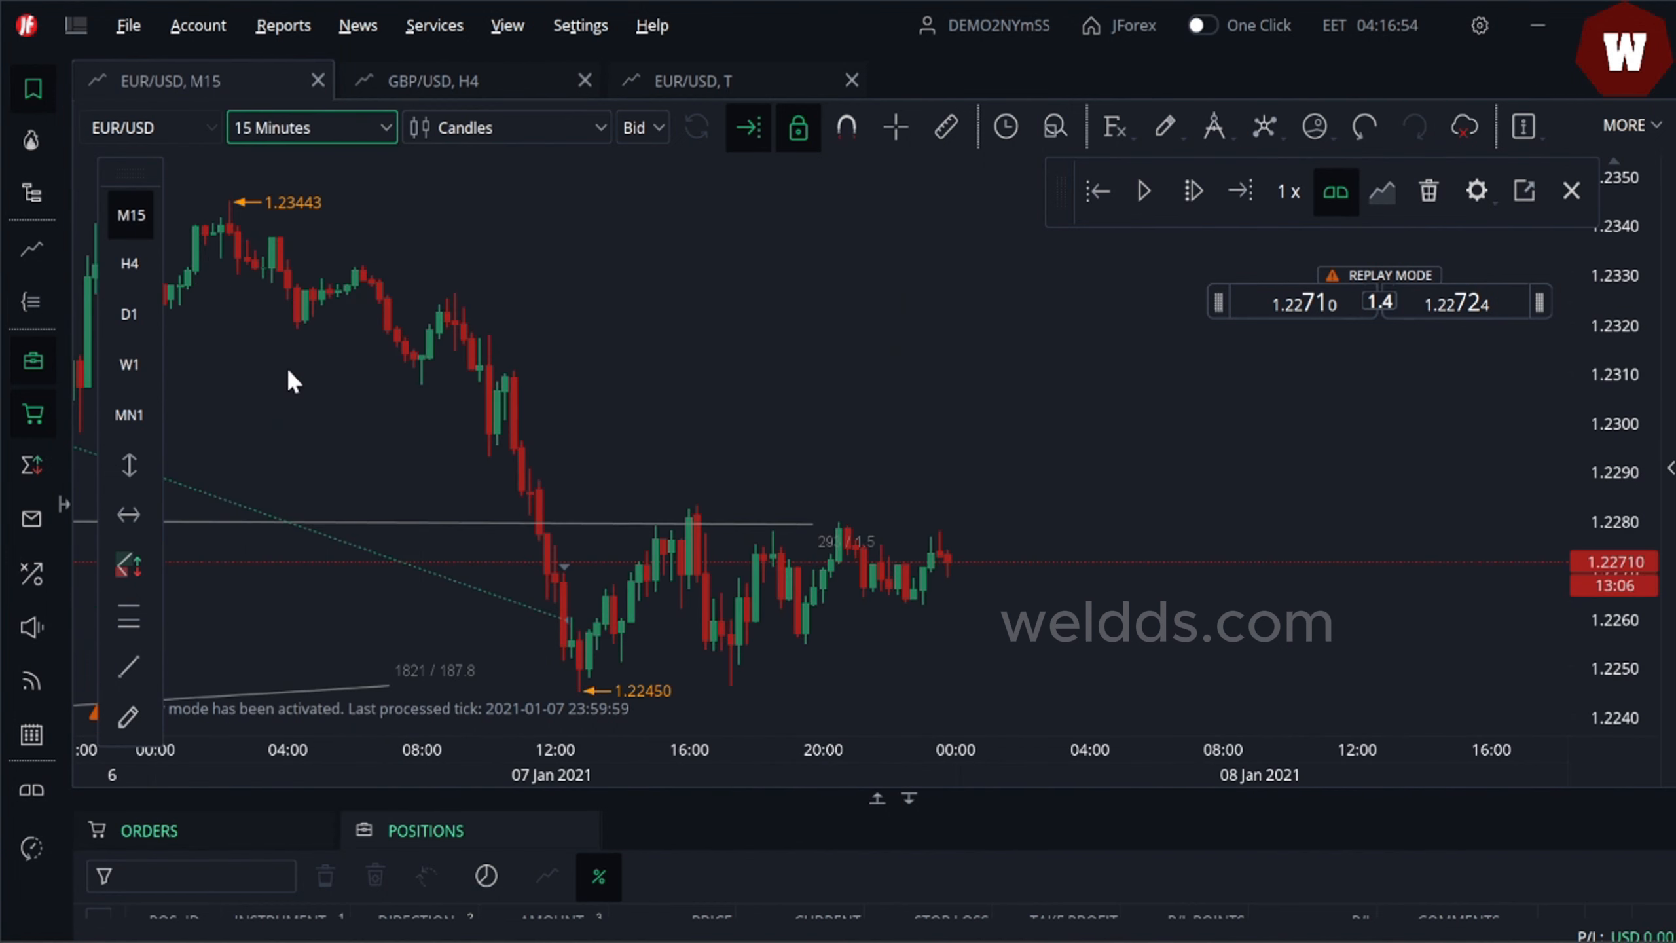
pyautogui.moveTo(716, 439); pyautogui.dragTo(927, 373)
pyautogui.moveTo(1373, 317)
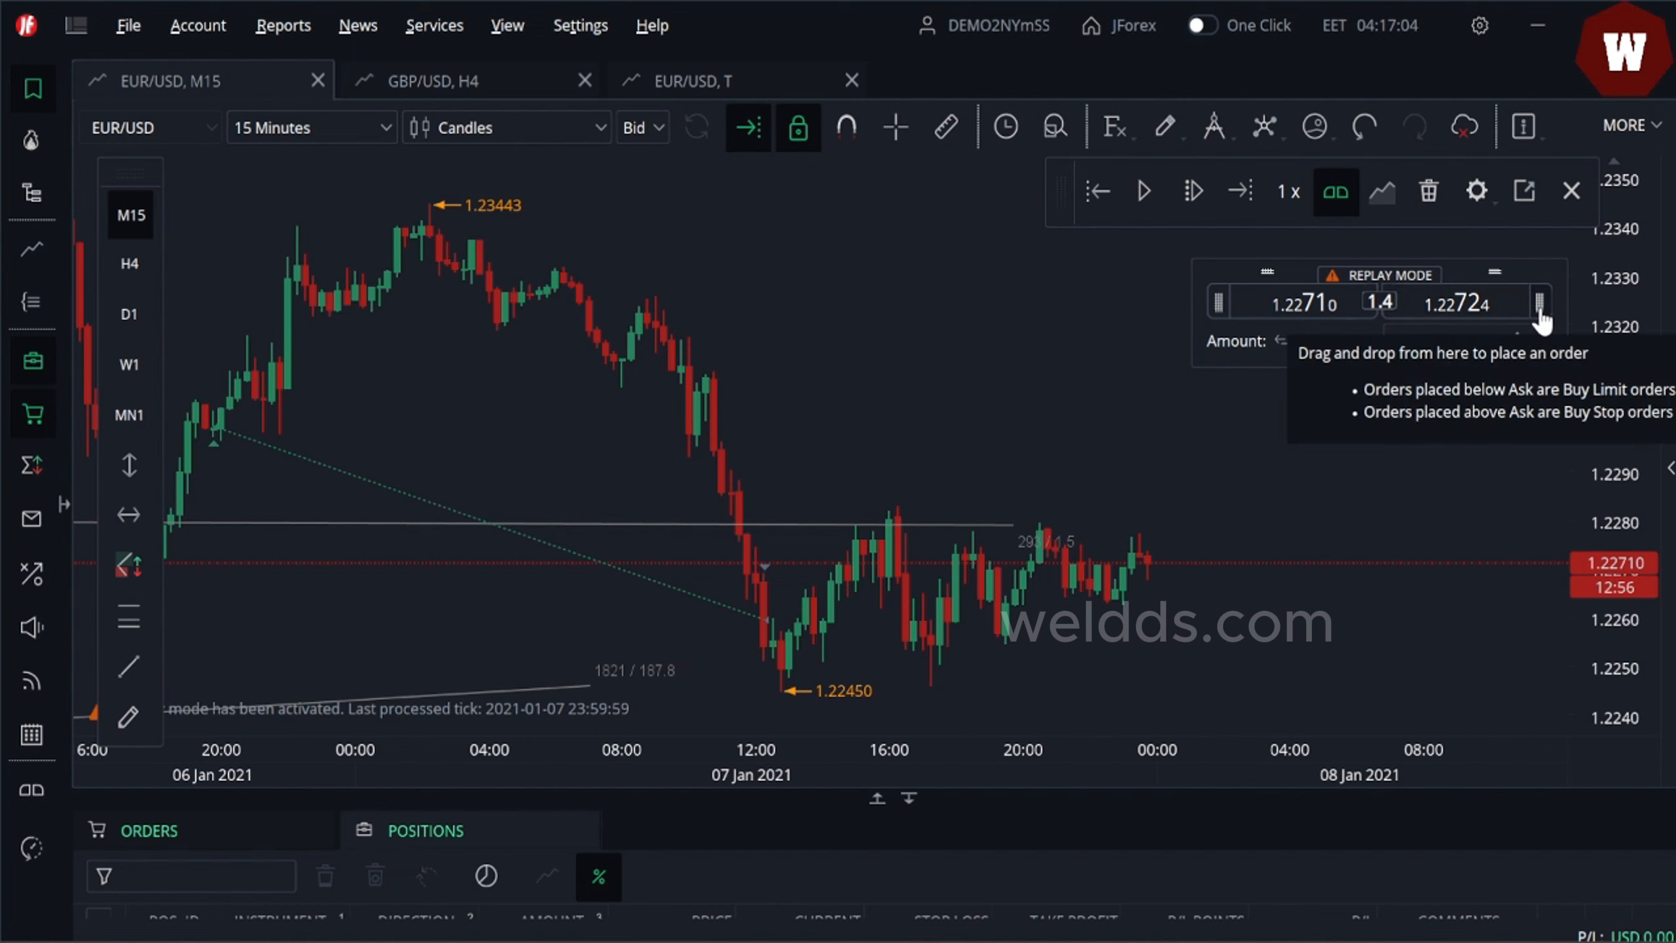
pyautogui.moveTo(1542, 312); pyautogui.dragTo(1498, 513)
pyautogui.click(1324, 517)
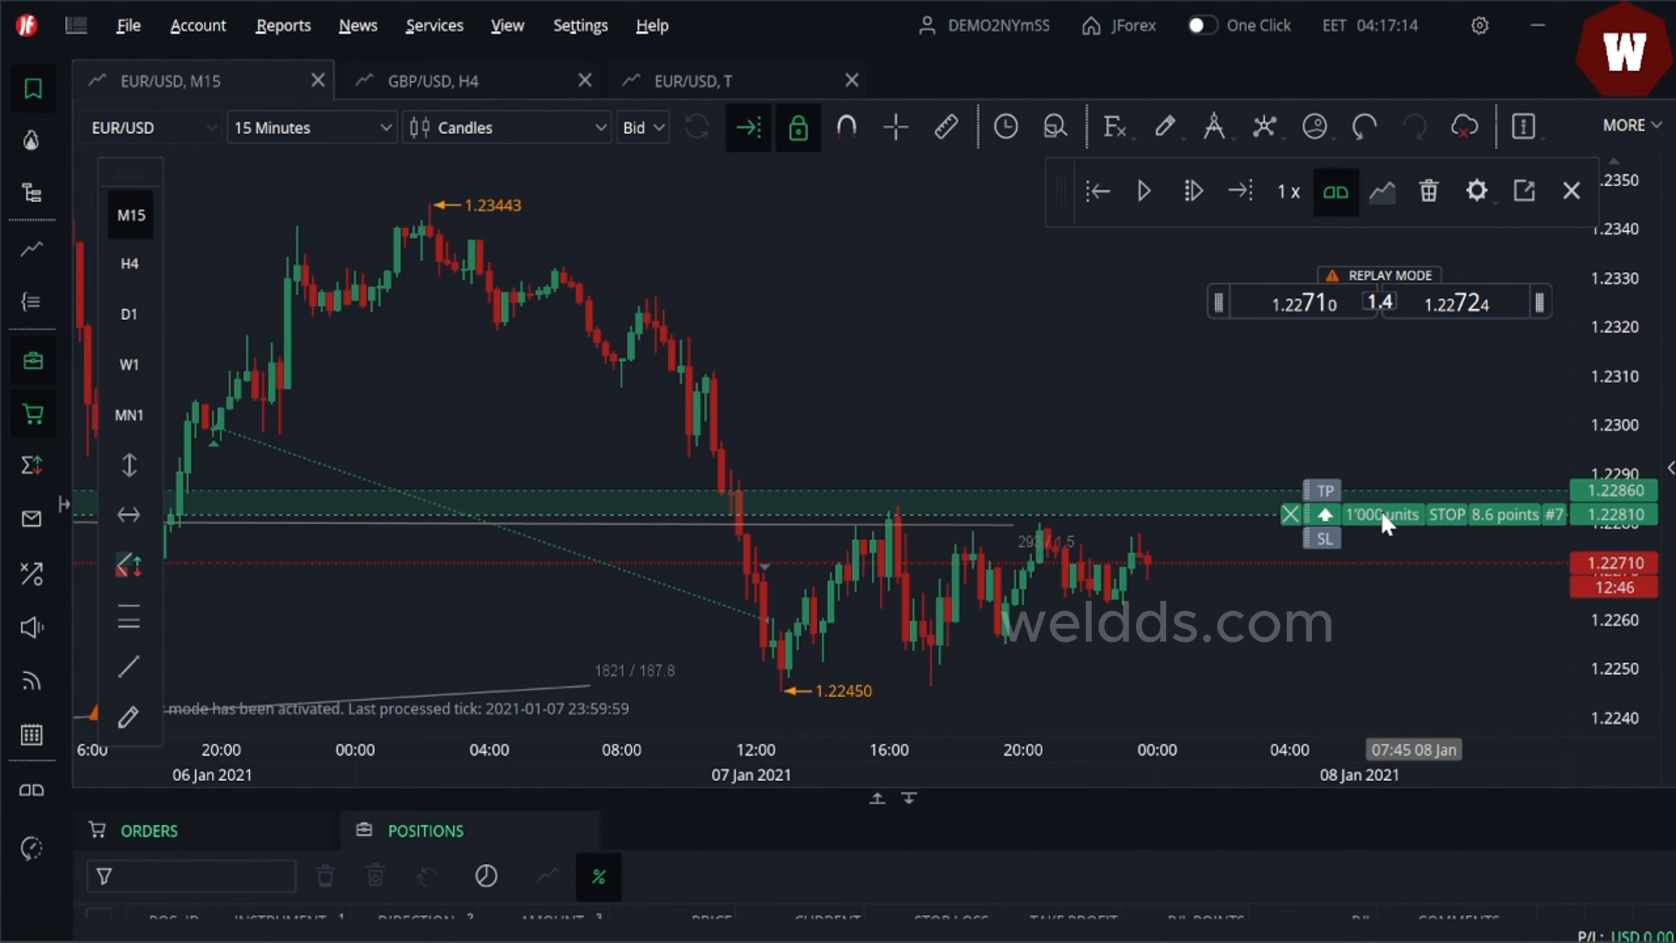
# - Set the buy stop order's stop loss near 1.22168 and its take profit near 1.23907
pyautogui.moveTo(1328, 551); pyautogui.dragTo(1297, 718)
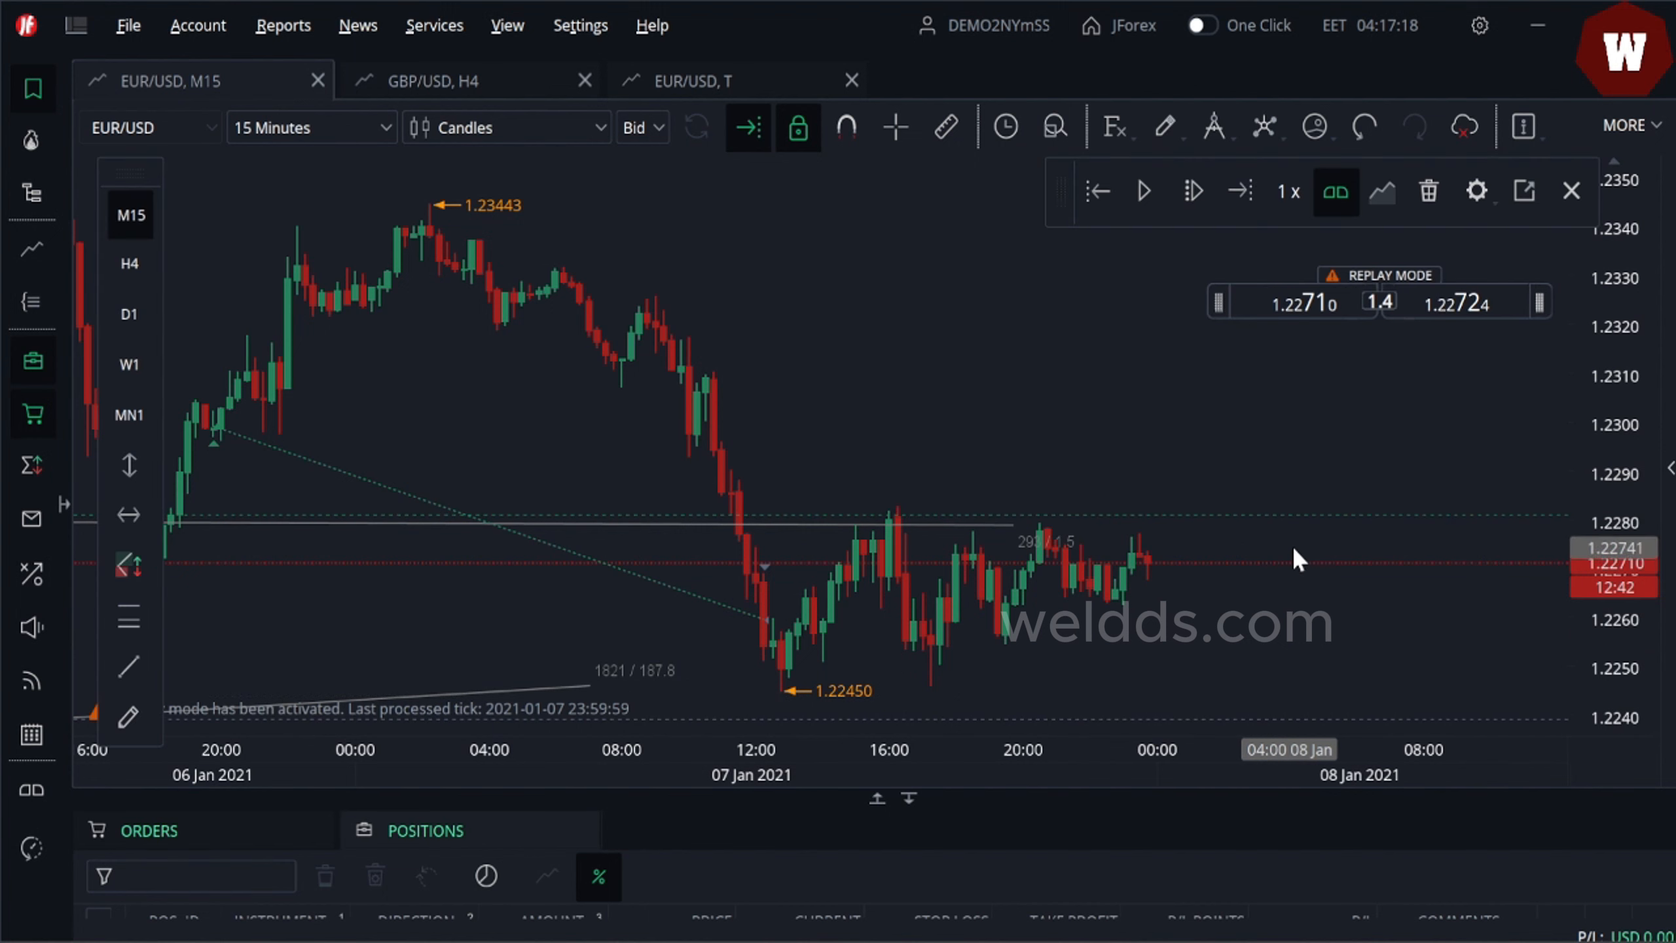
pyautogui.moveTo(1303, 491); pyautogui.dragTo(1209, 215)
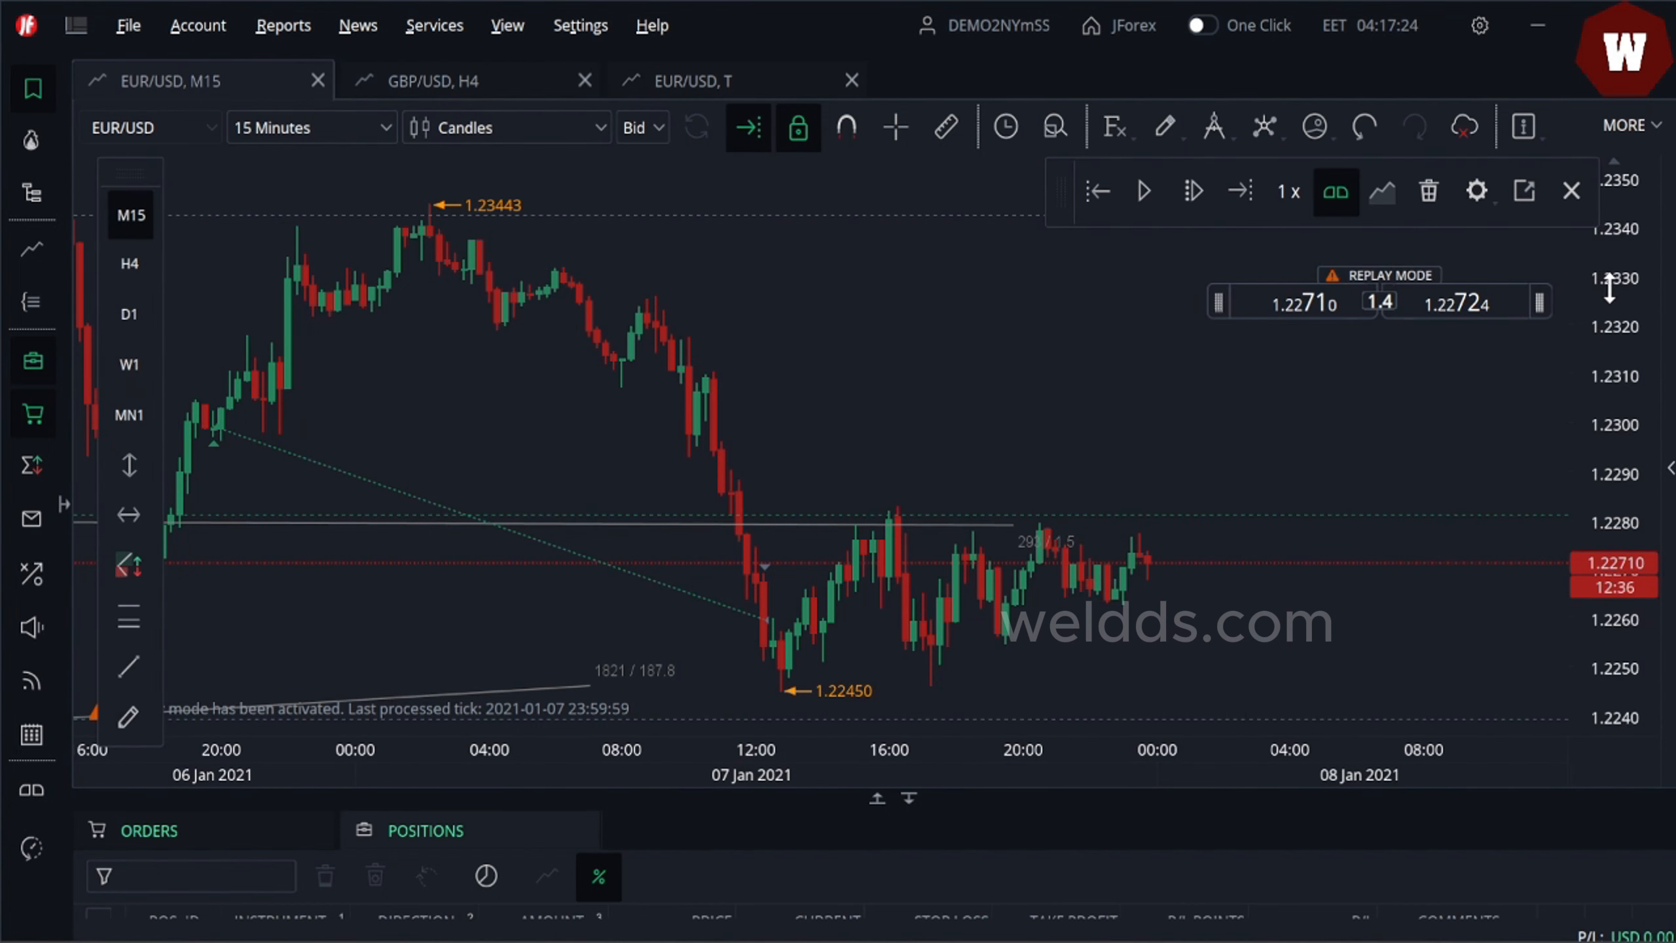
pyautogui.moveTo(1609, 288); pyautogui.dragTo(1610, 377)
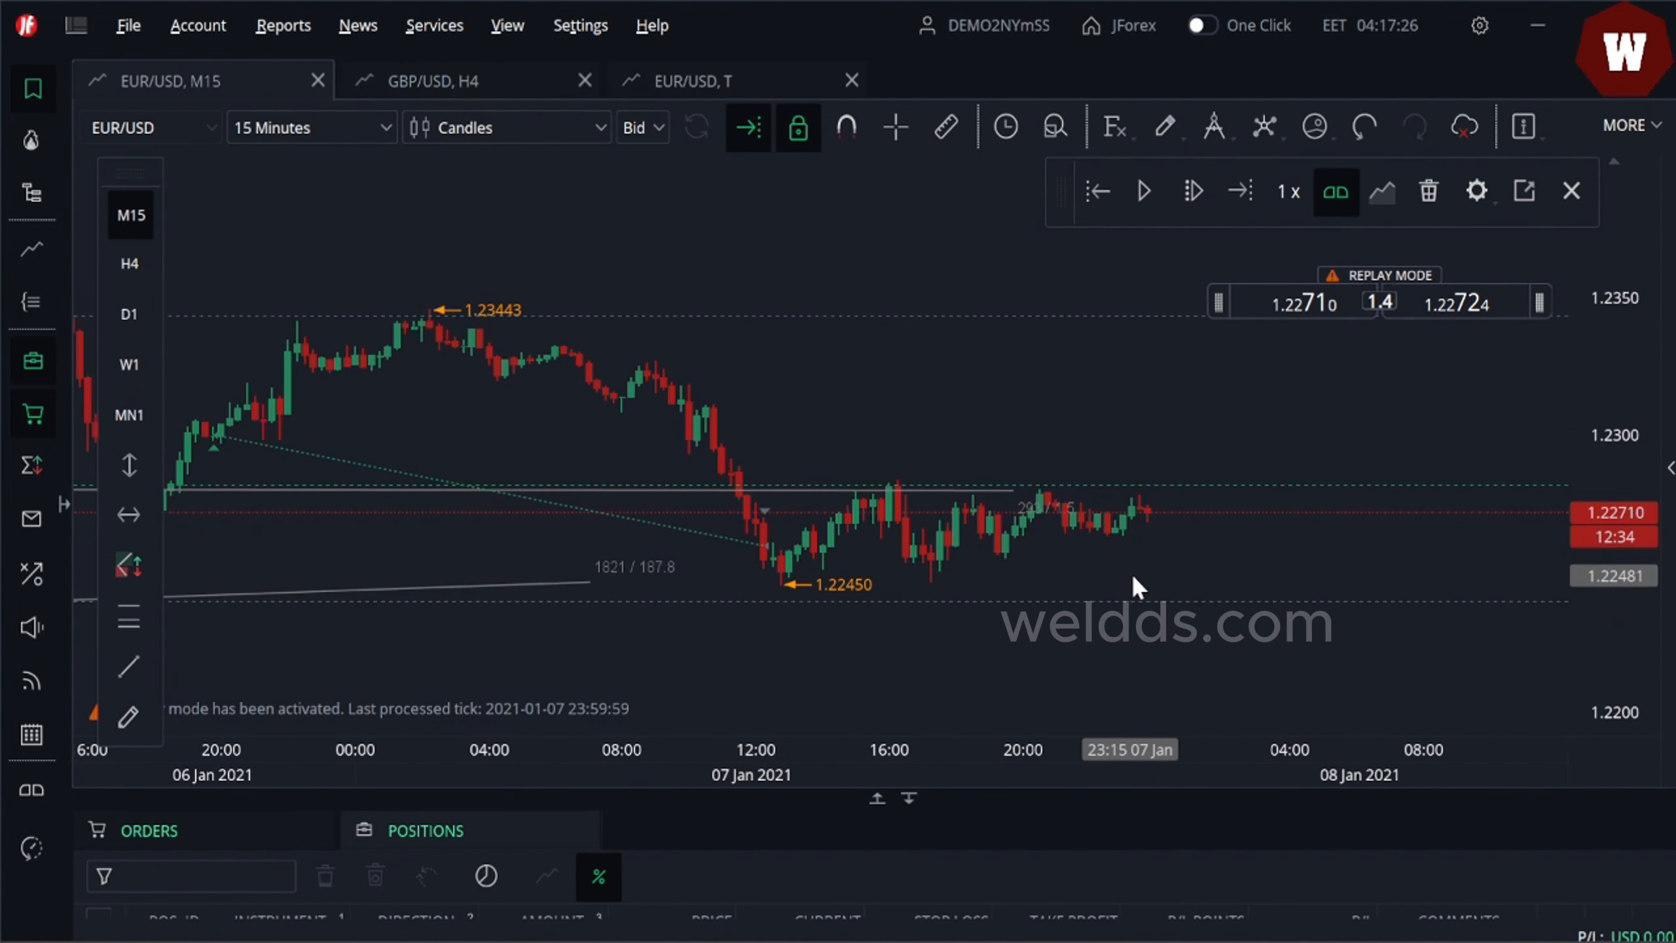
pyautogui.moveTo(1138, 599); pyautogui.dragTo(1157, 663)
pyautogui.moveTo(1156, 318); pyautogui.dragTo(1135, 191)
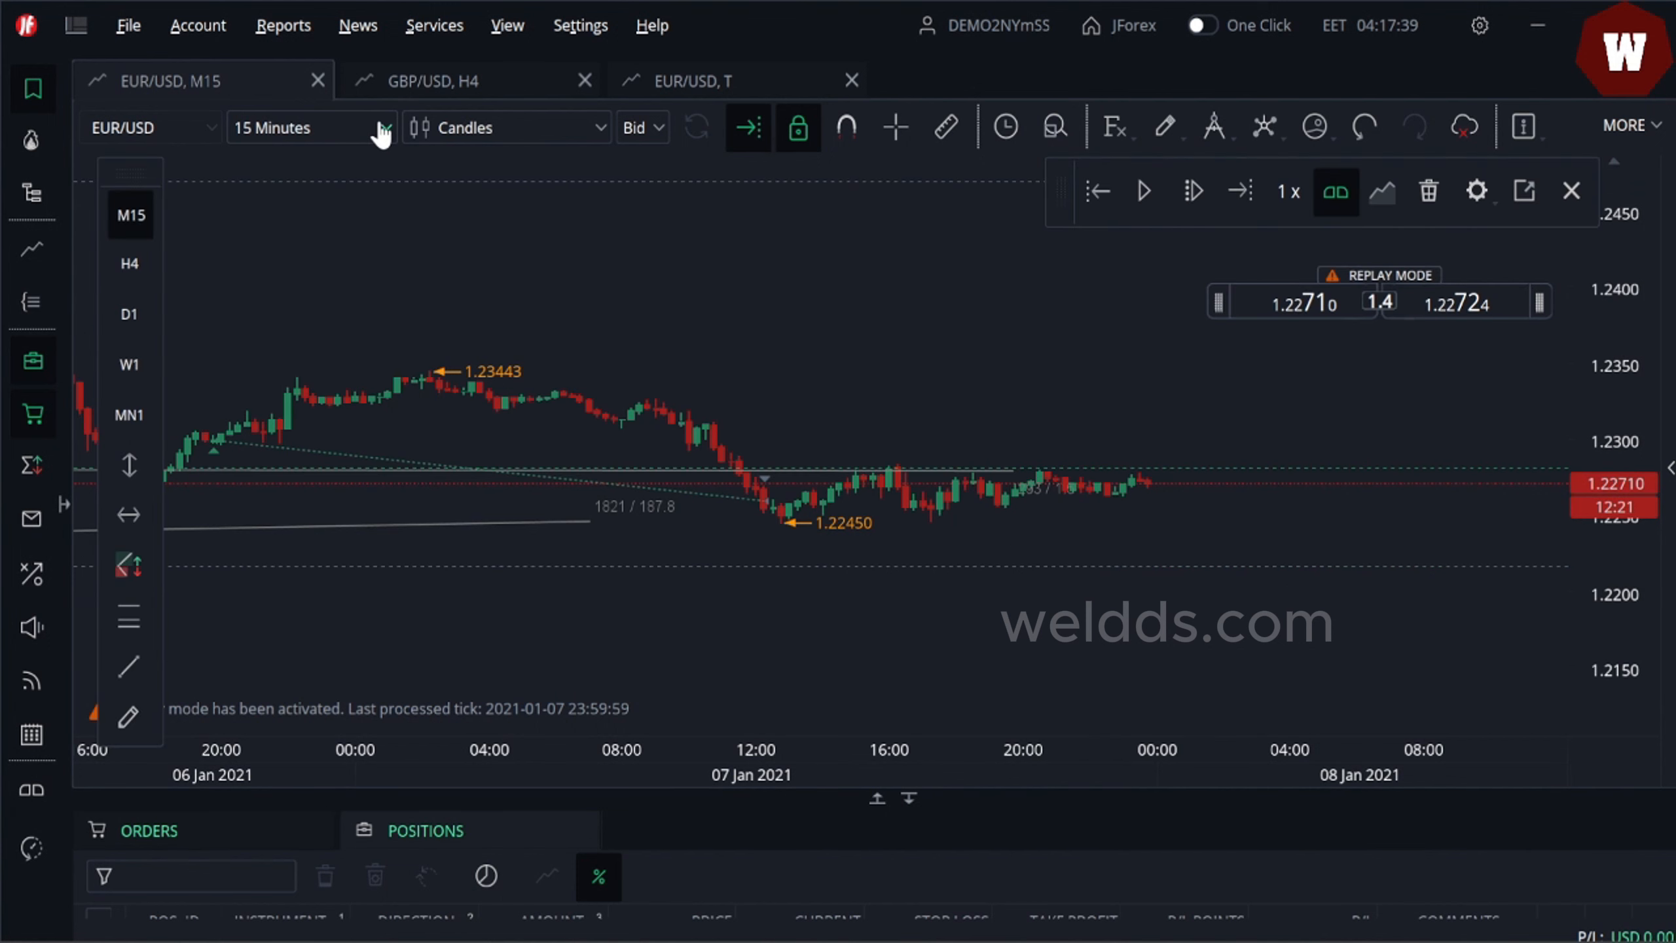
# - Switch the chart back to 4 Hours and play the replay into 11 January 2021
pyautogui.click(381, 131)
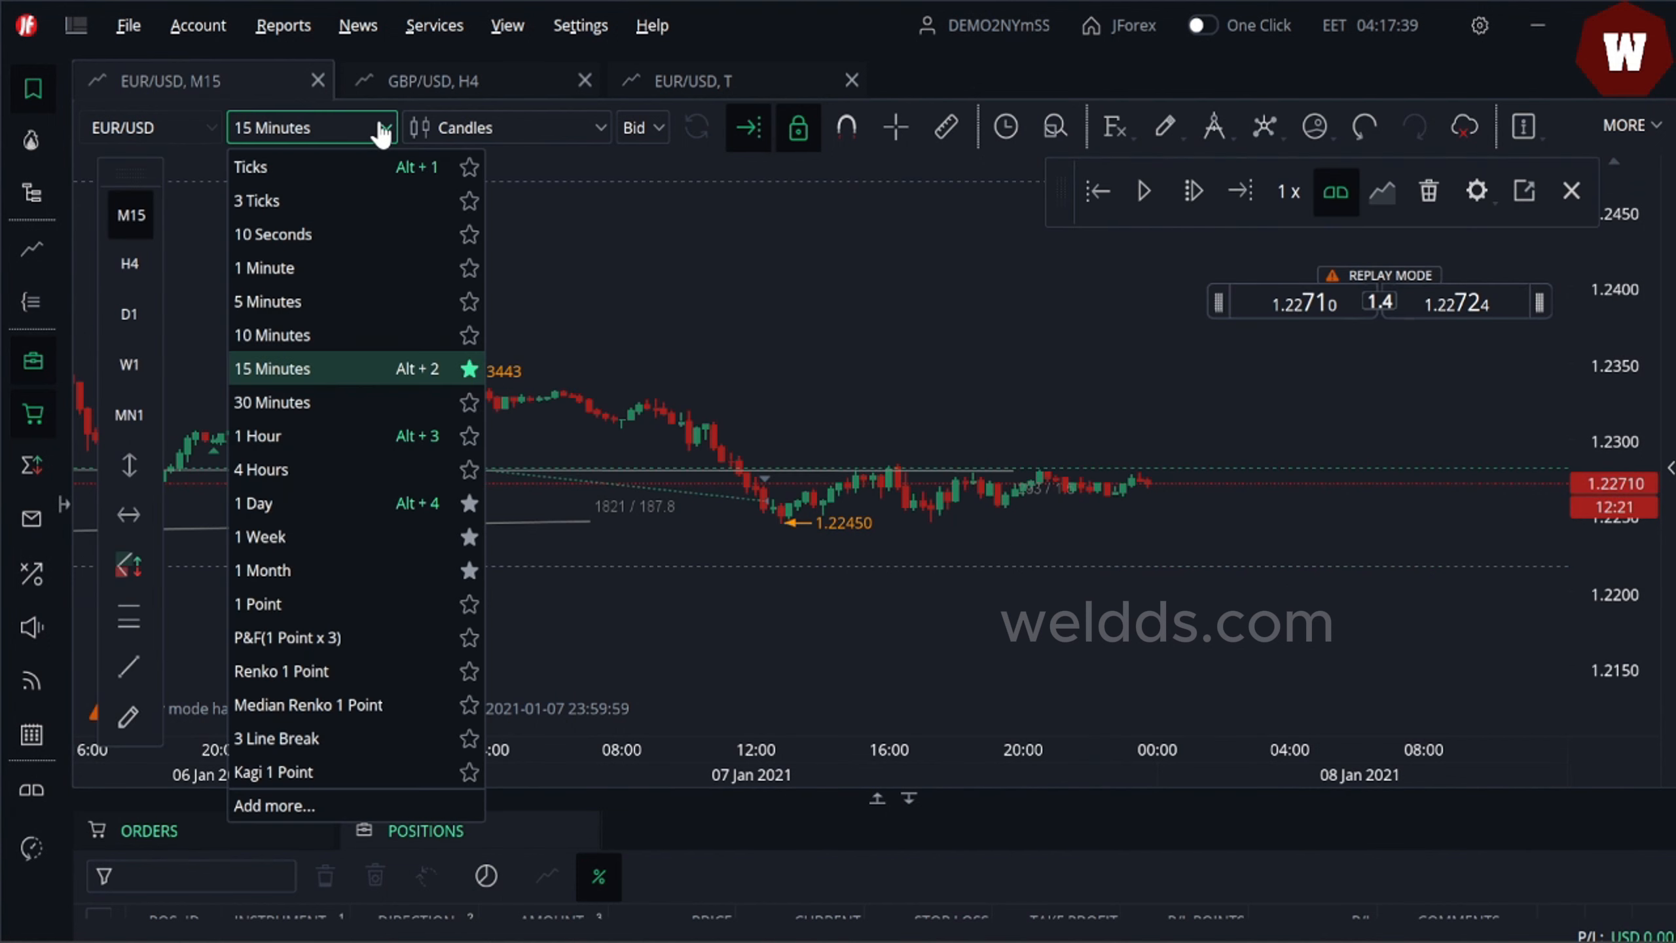
pyautogui.click(301, 471)
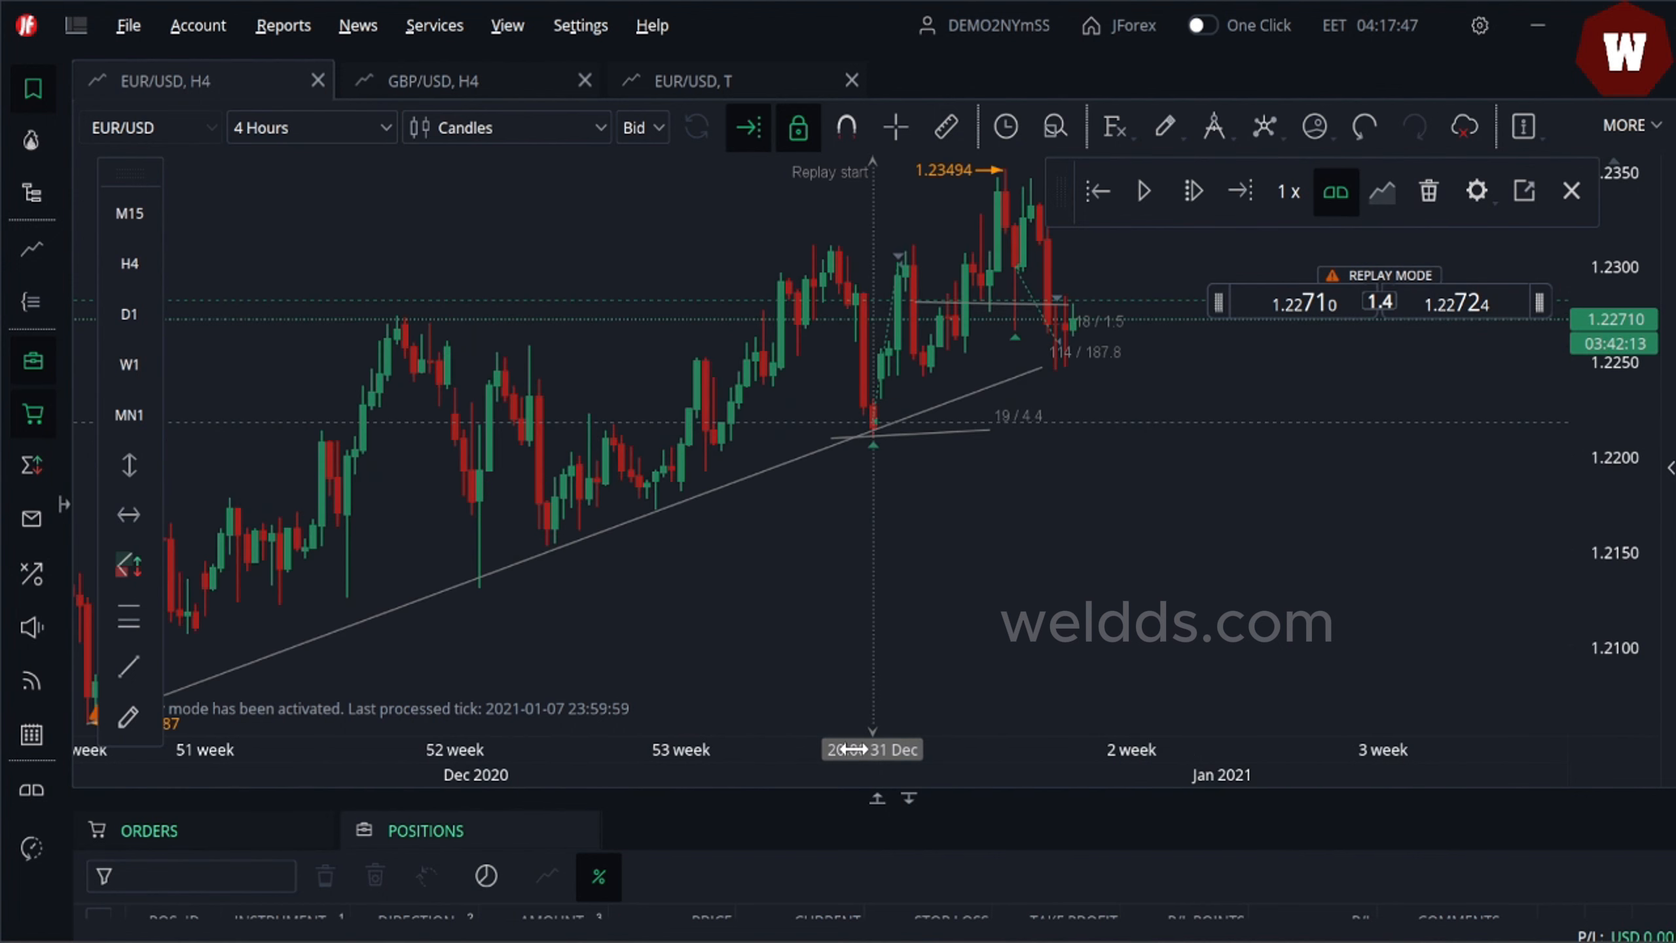
pyautogui.scroll(-3, 818, 722)
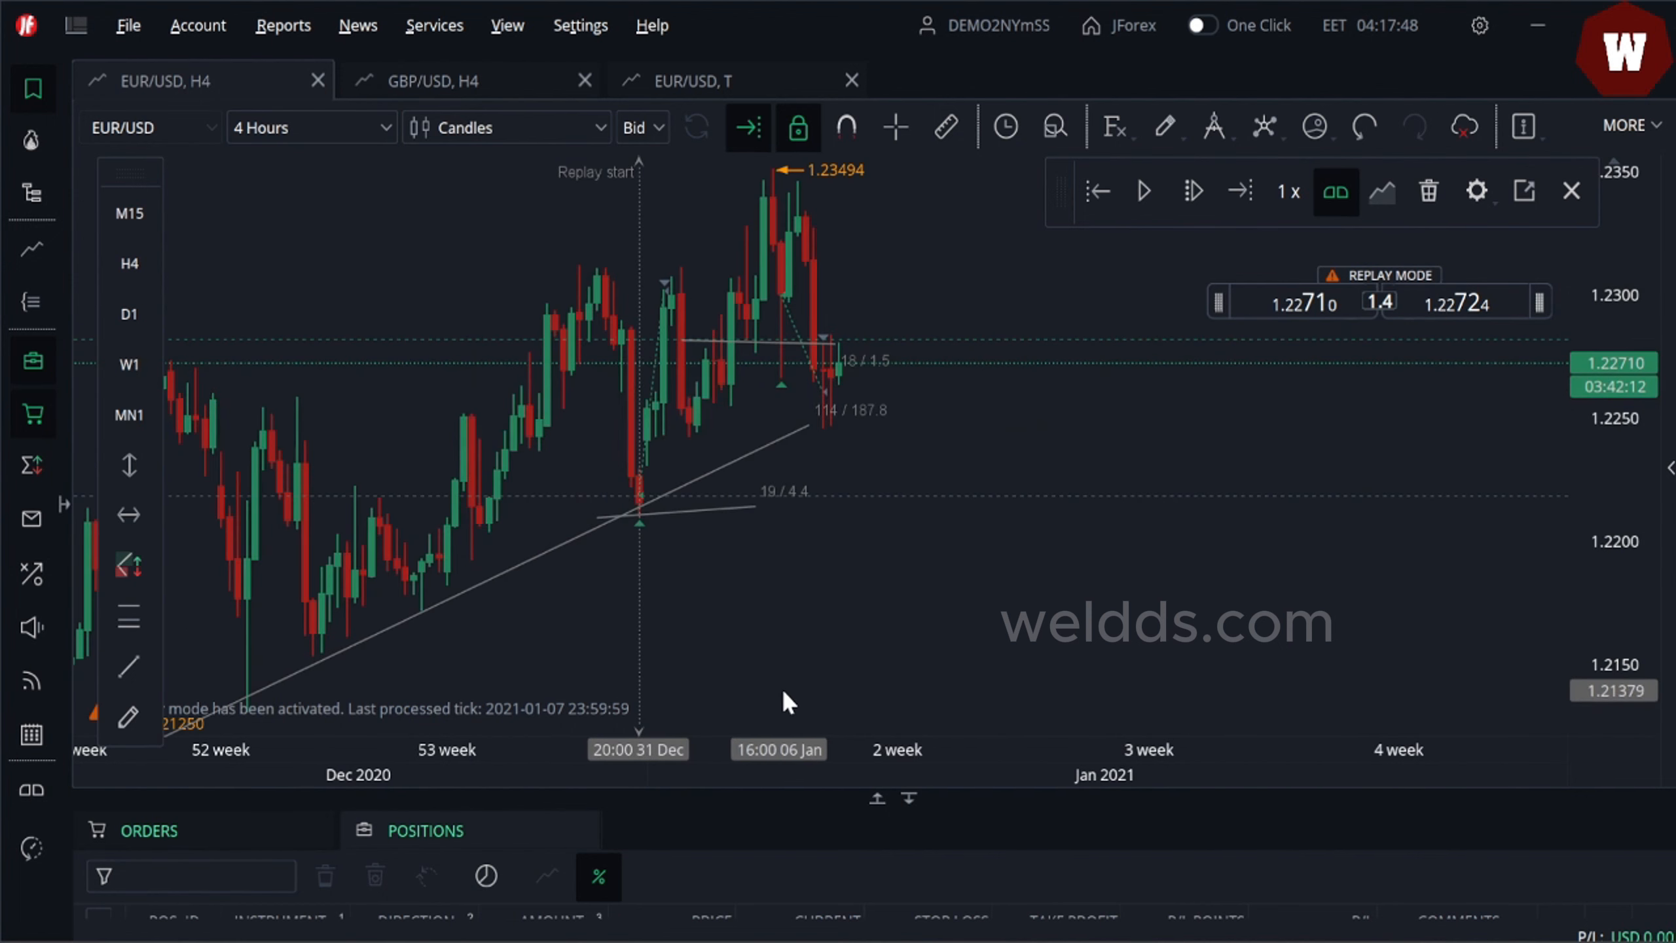
pyautogui.click(1143, 194)
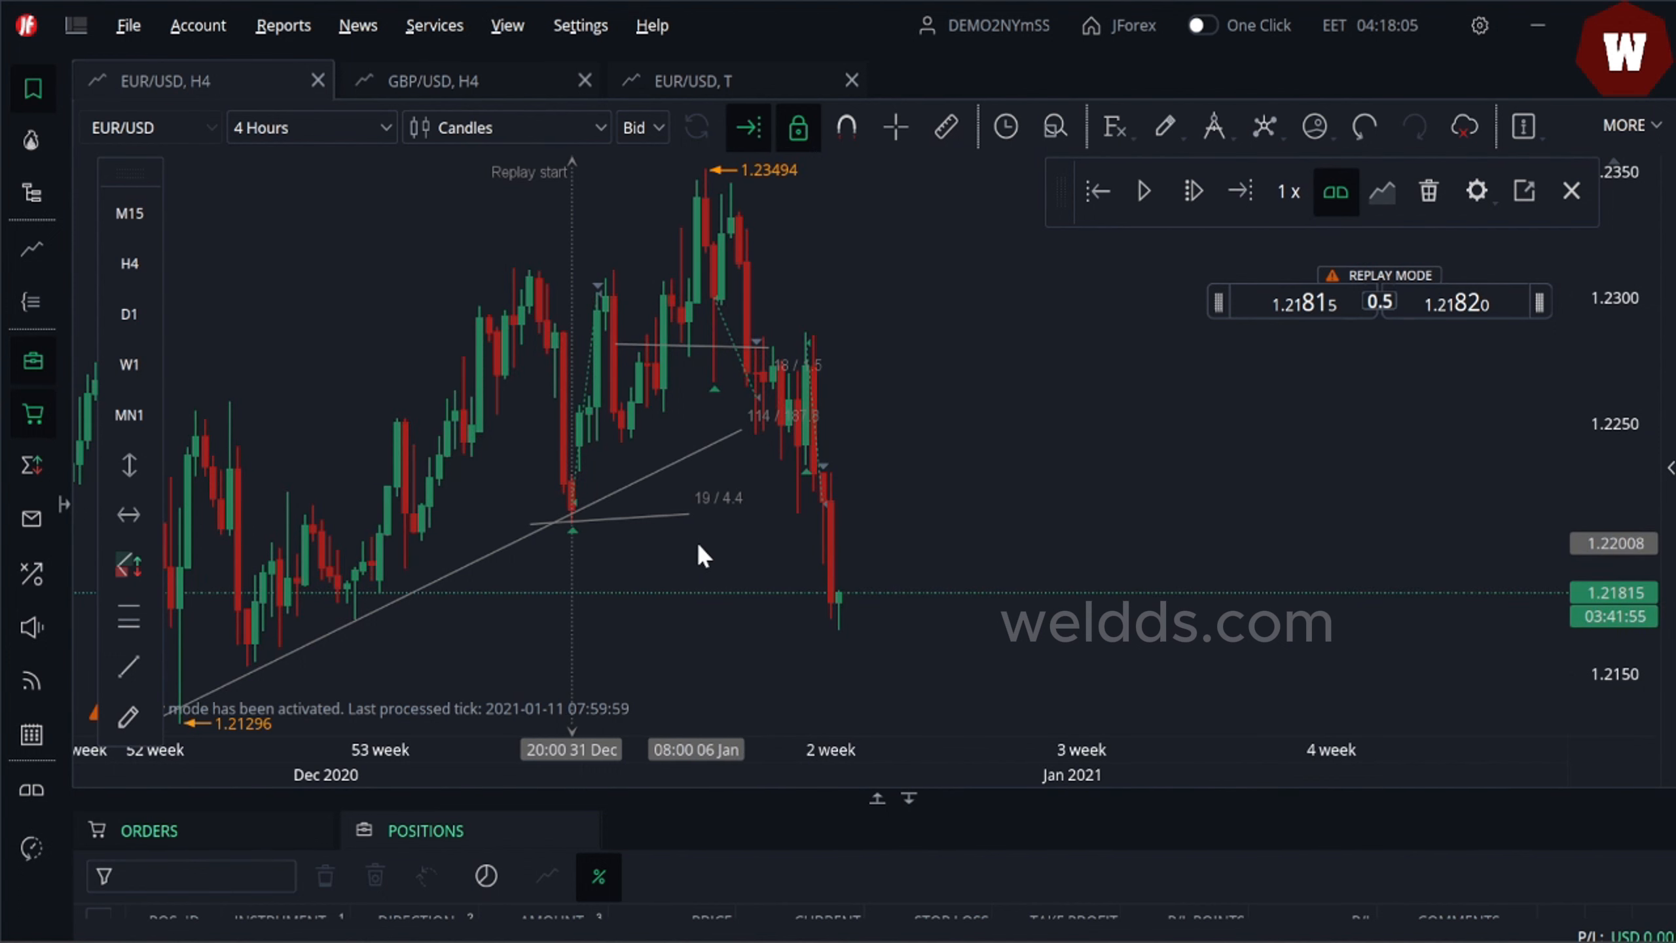
# - Open the Add Indicator dialog and search the indicators for sess
pyautogui.moveTo(697, 541); pyautogui.dragTo(1127, 487)
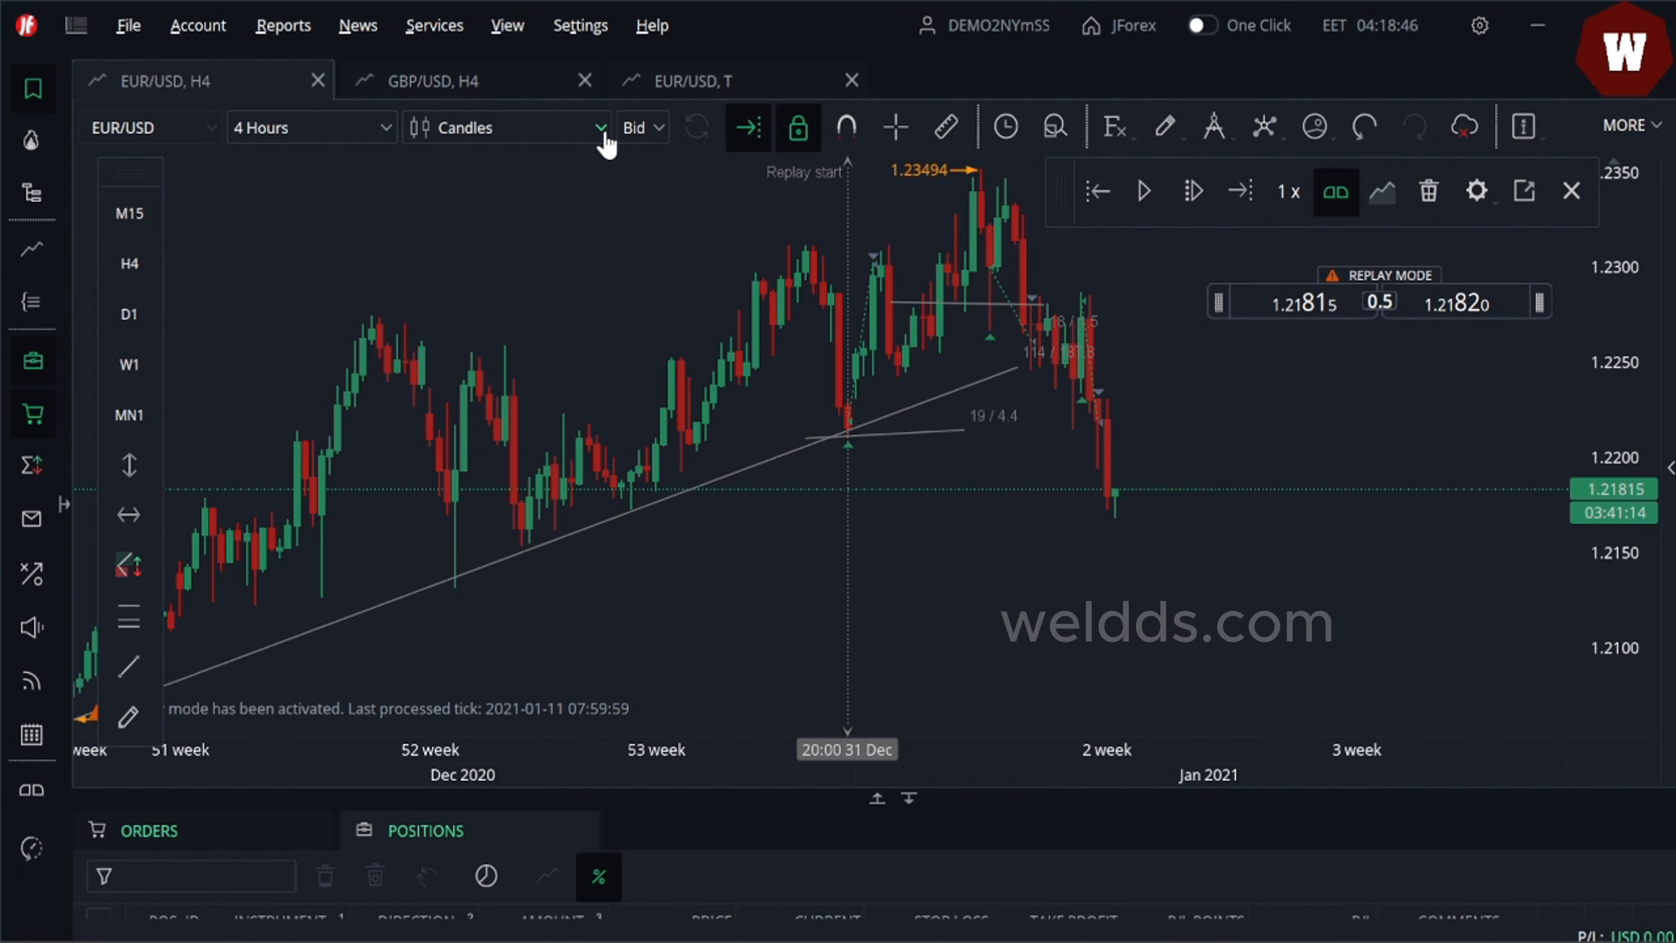
pyautogui.click(1116, 129)
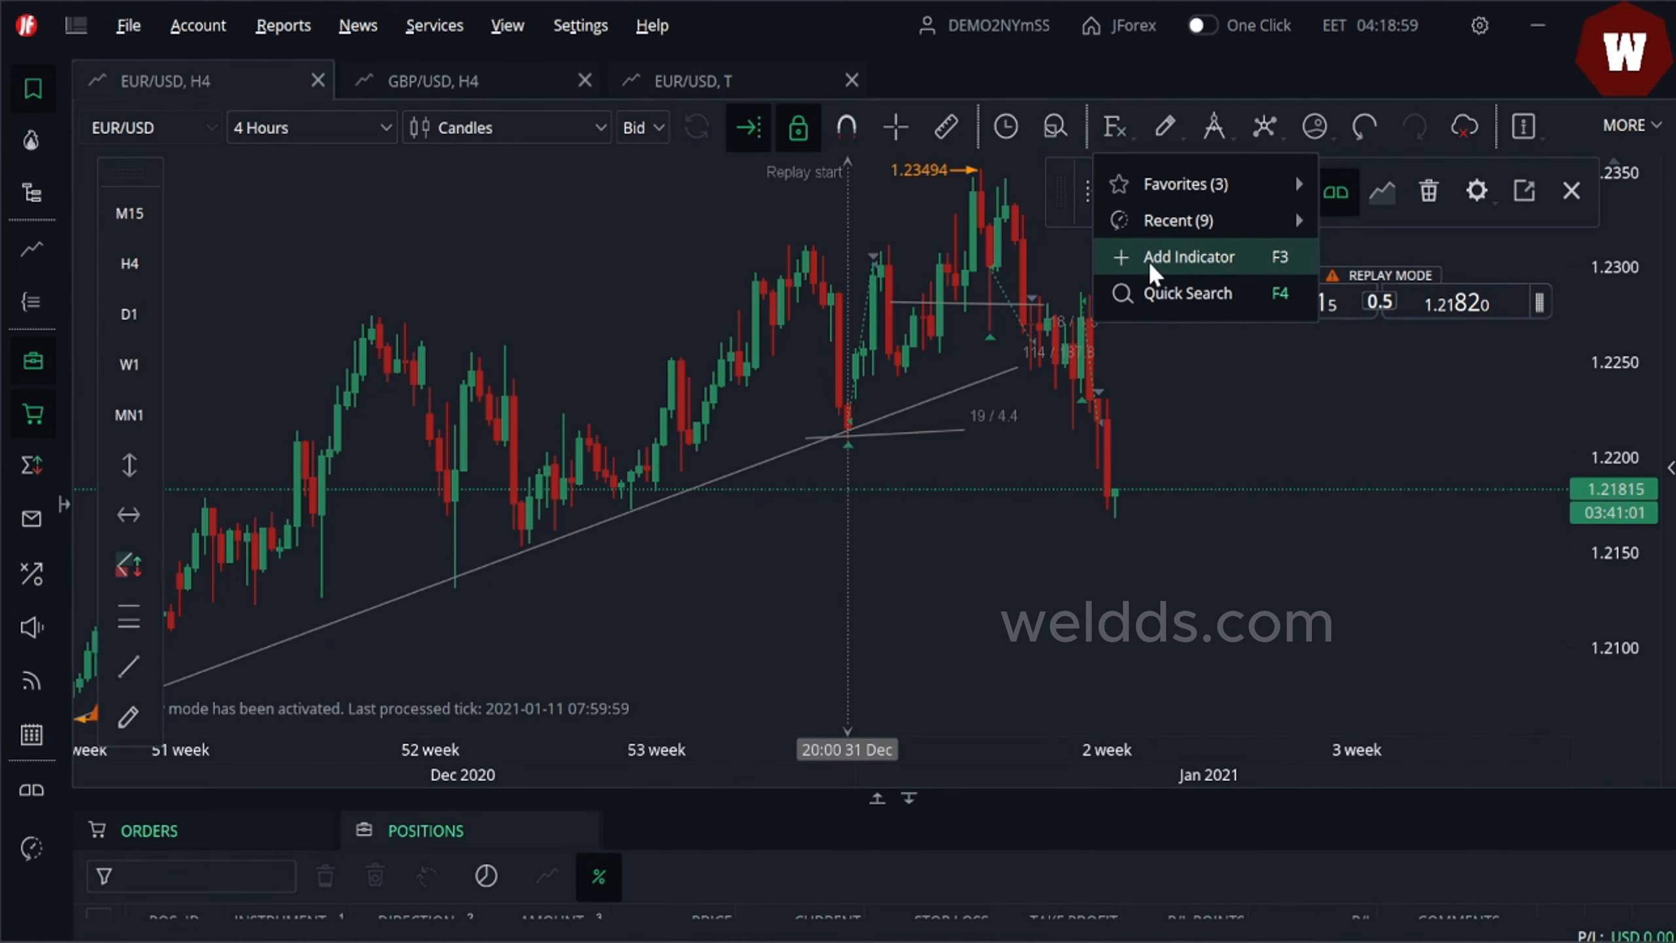
pyautogui.click(1153, 272)
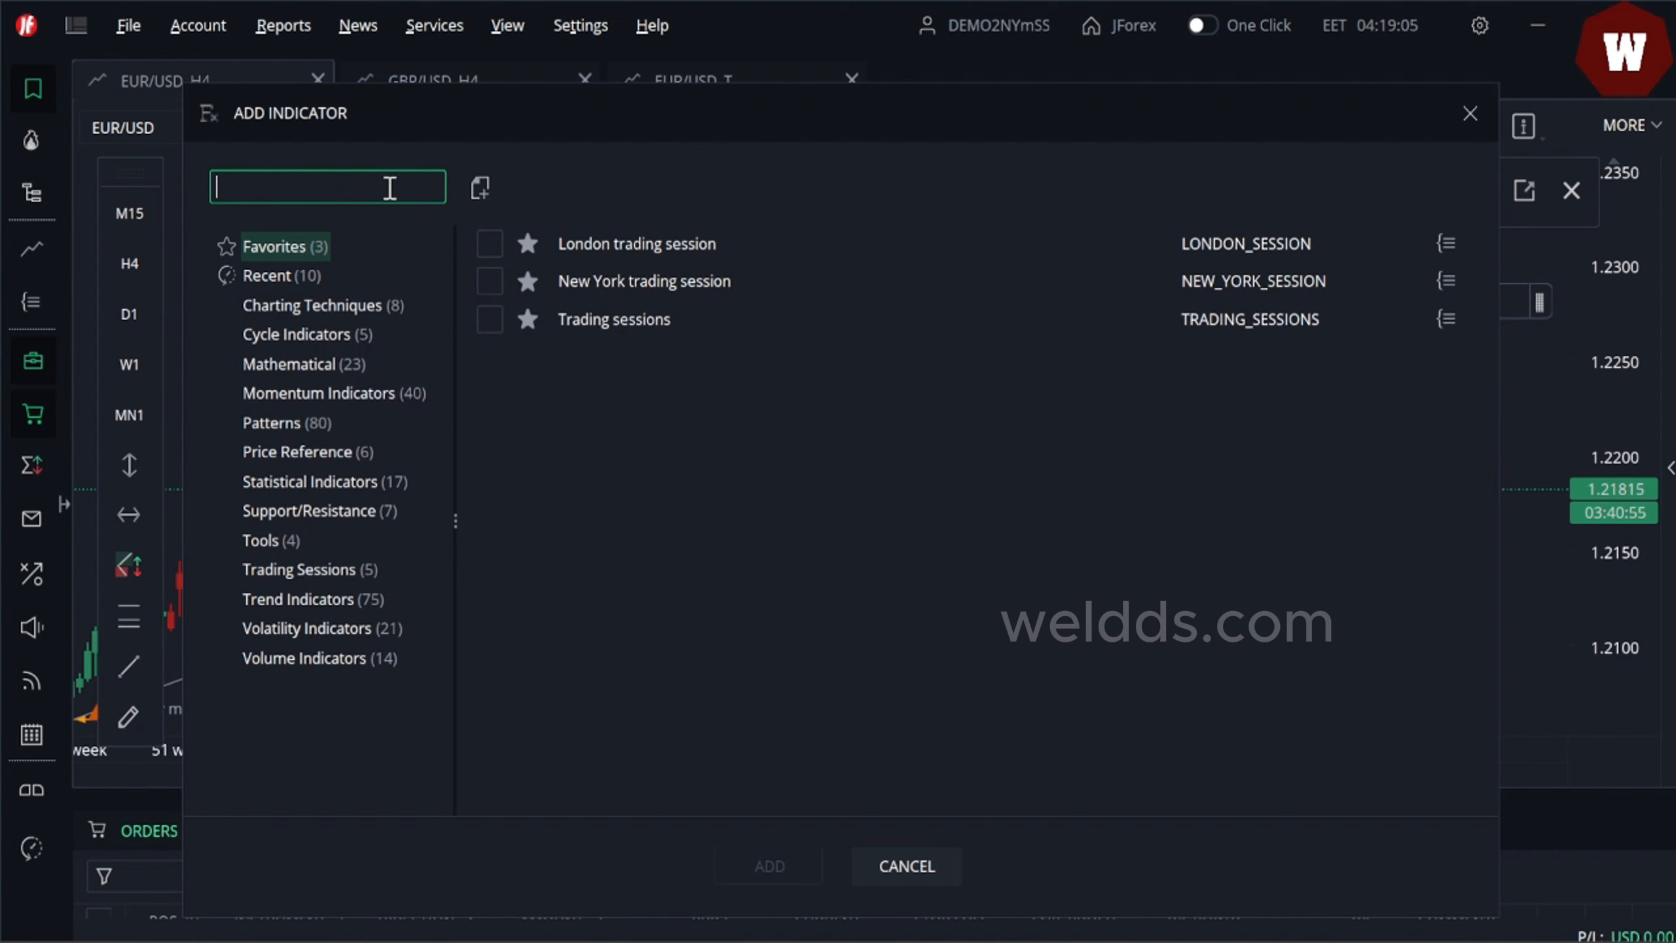
pyautogui.write('se')
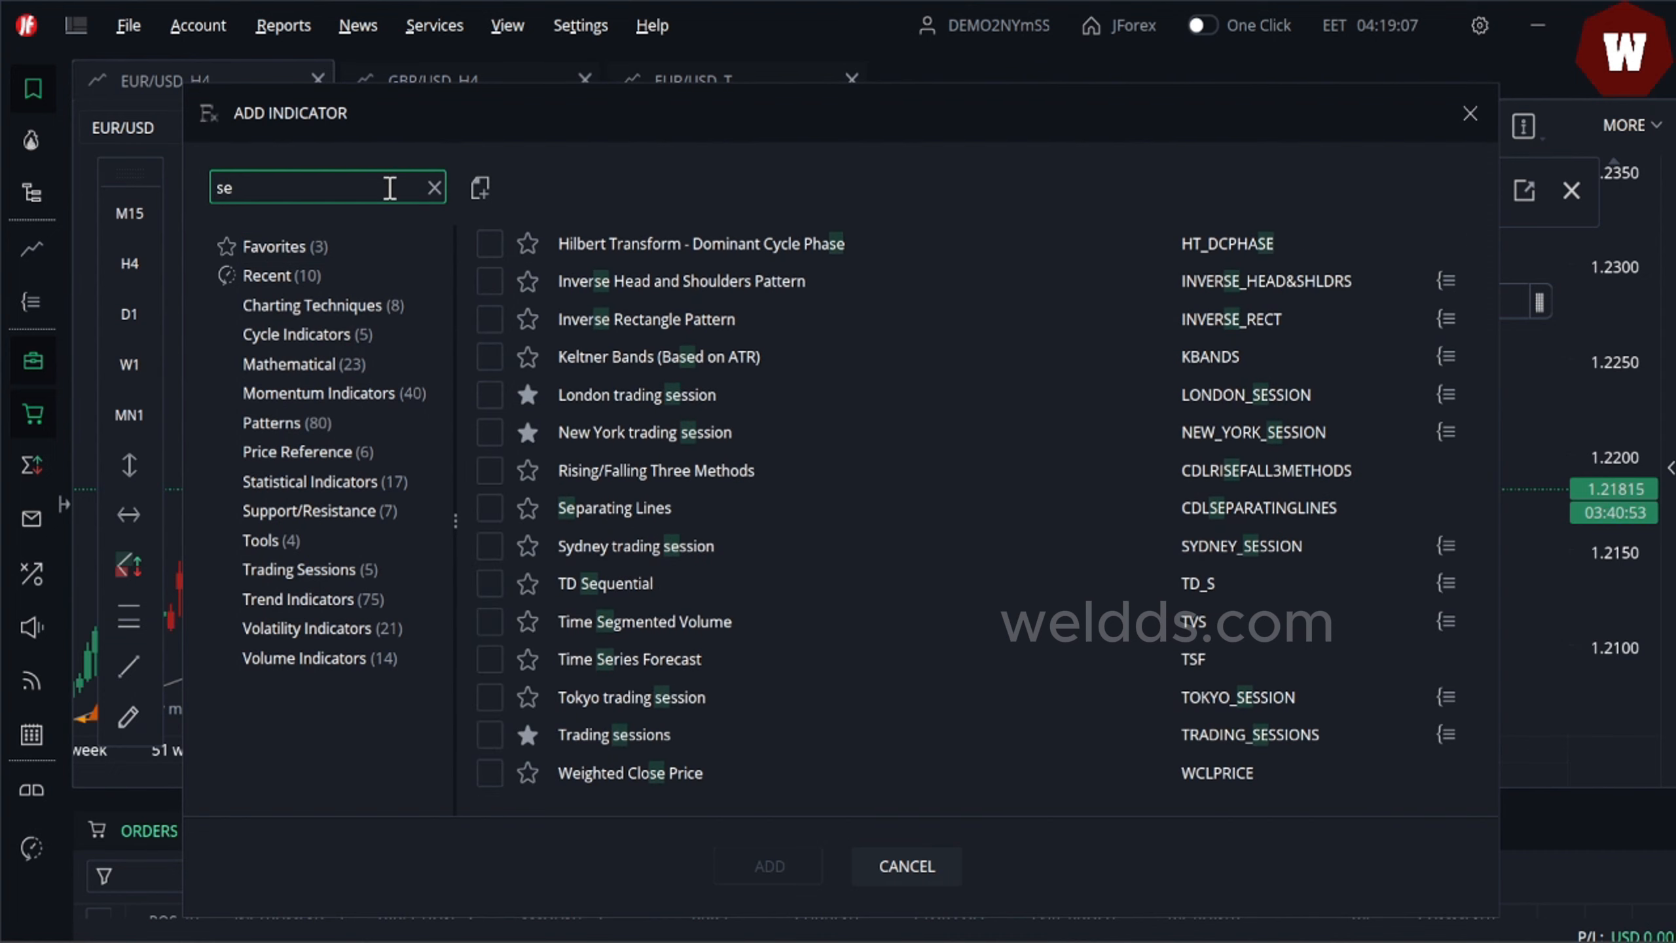
pyautogui.write('ss')
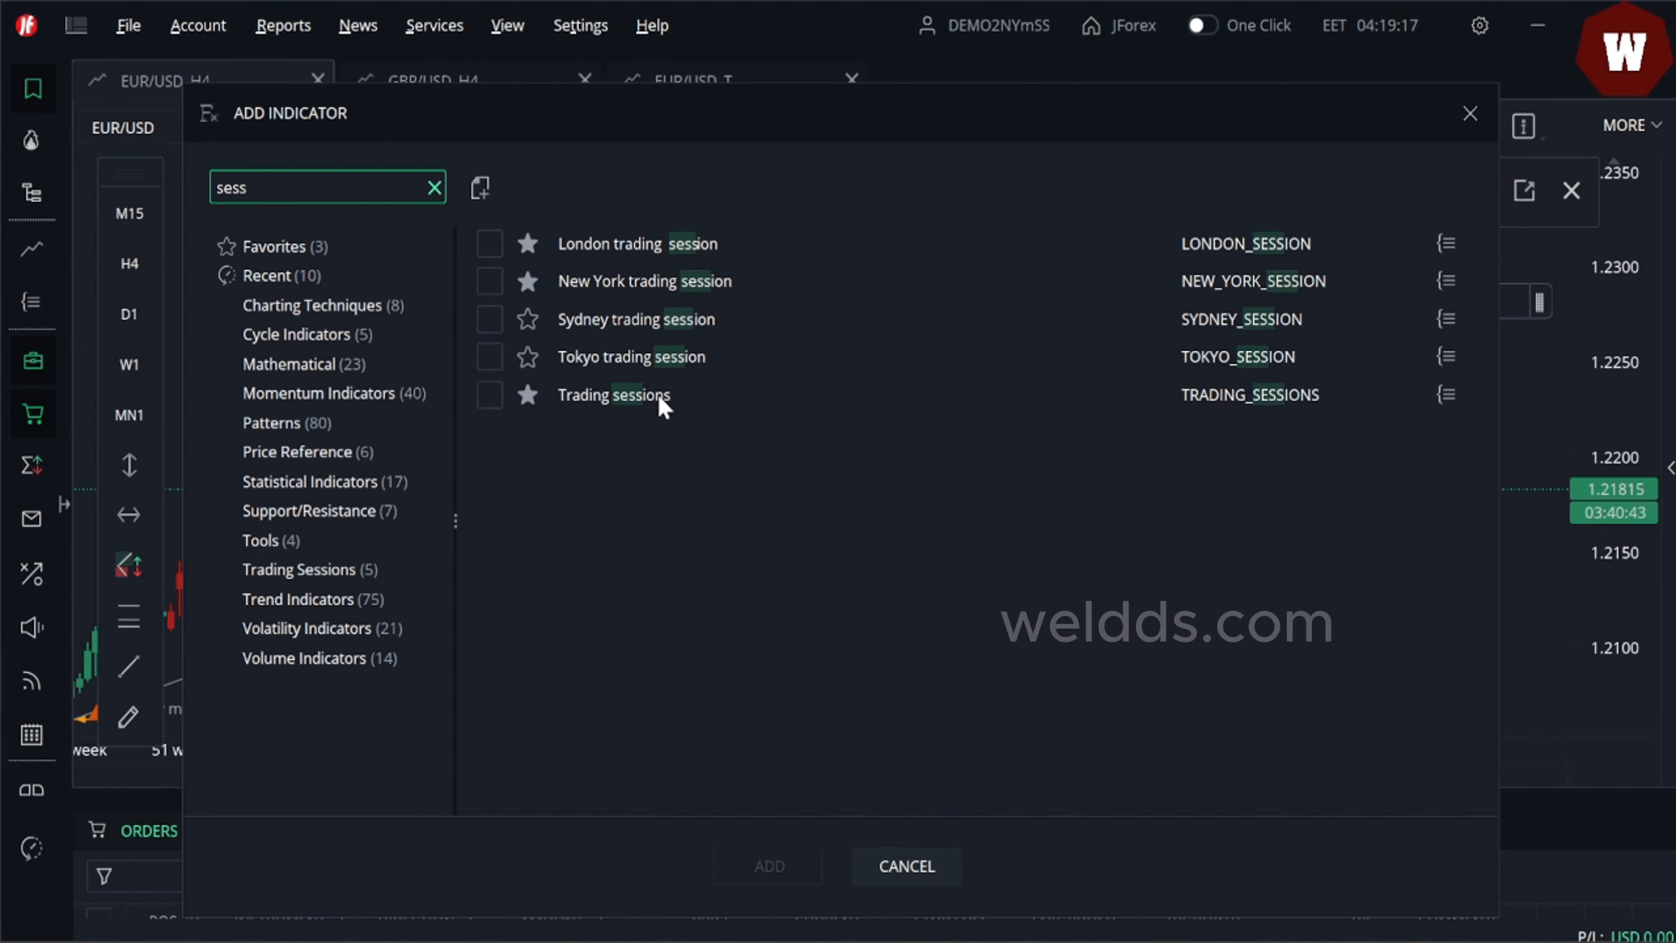
# - Add the Trading sessions indicator to the chart
pyautogui.click(489, 395)
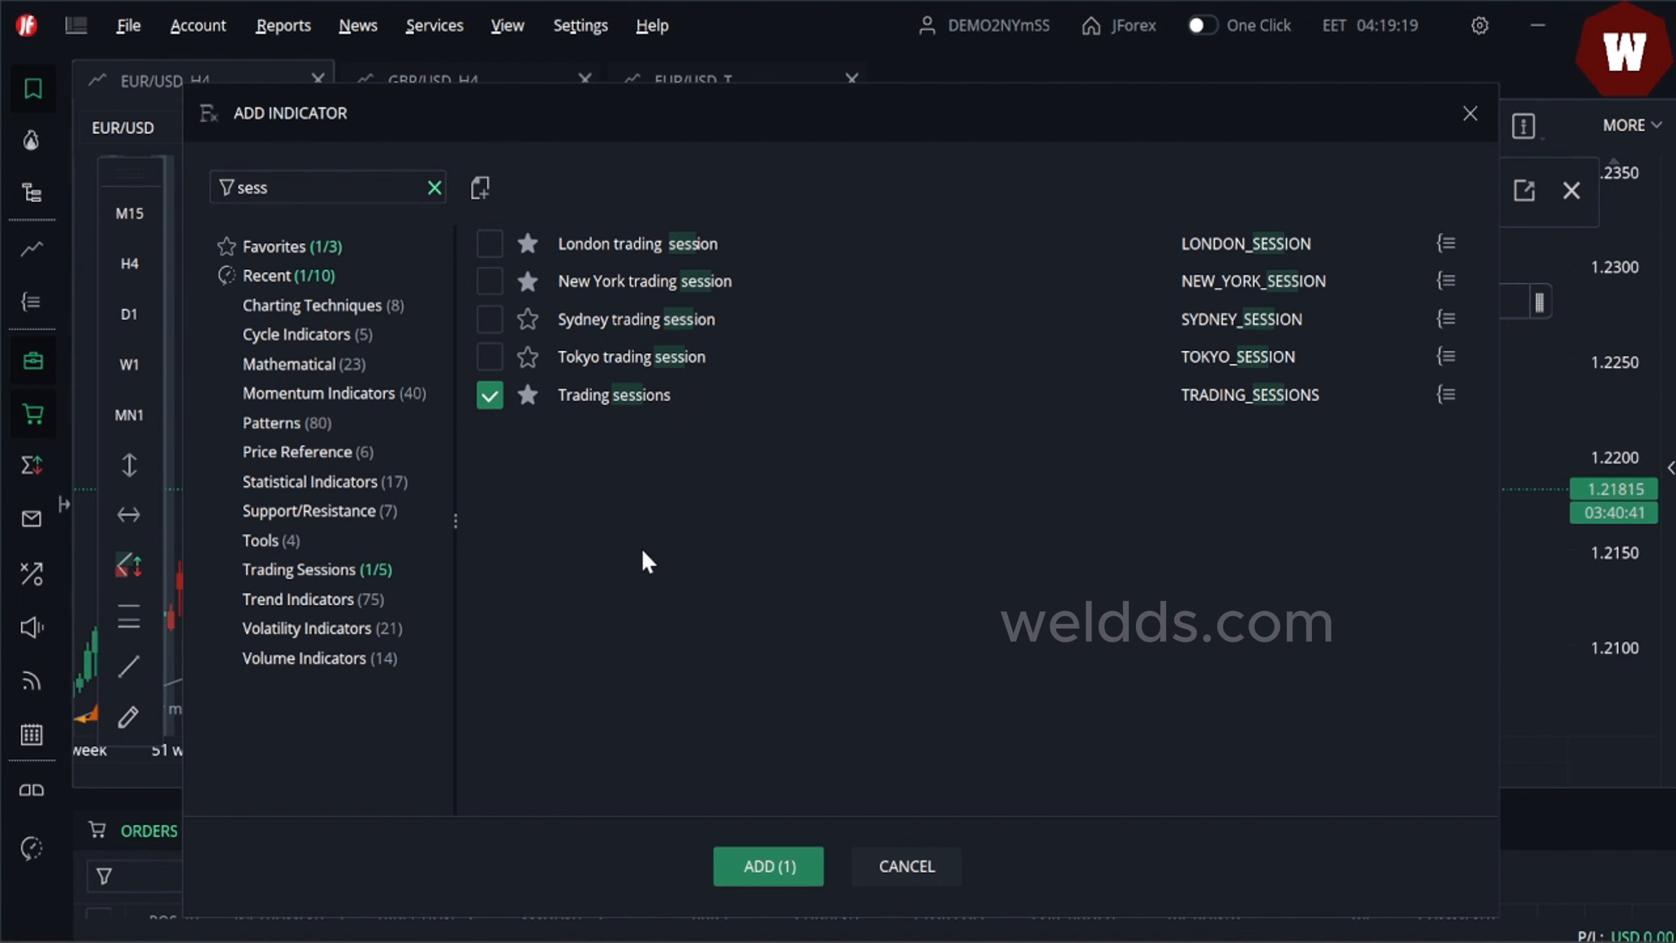
pyautogui.click(770, 870)
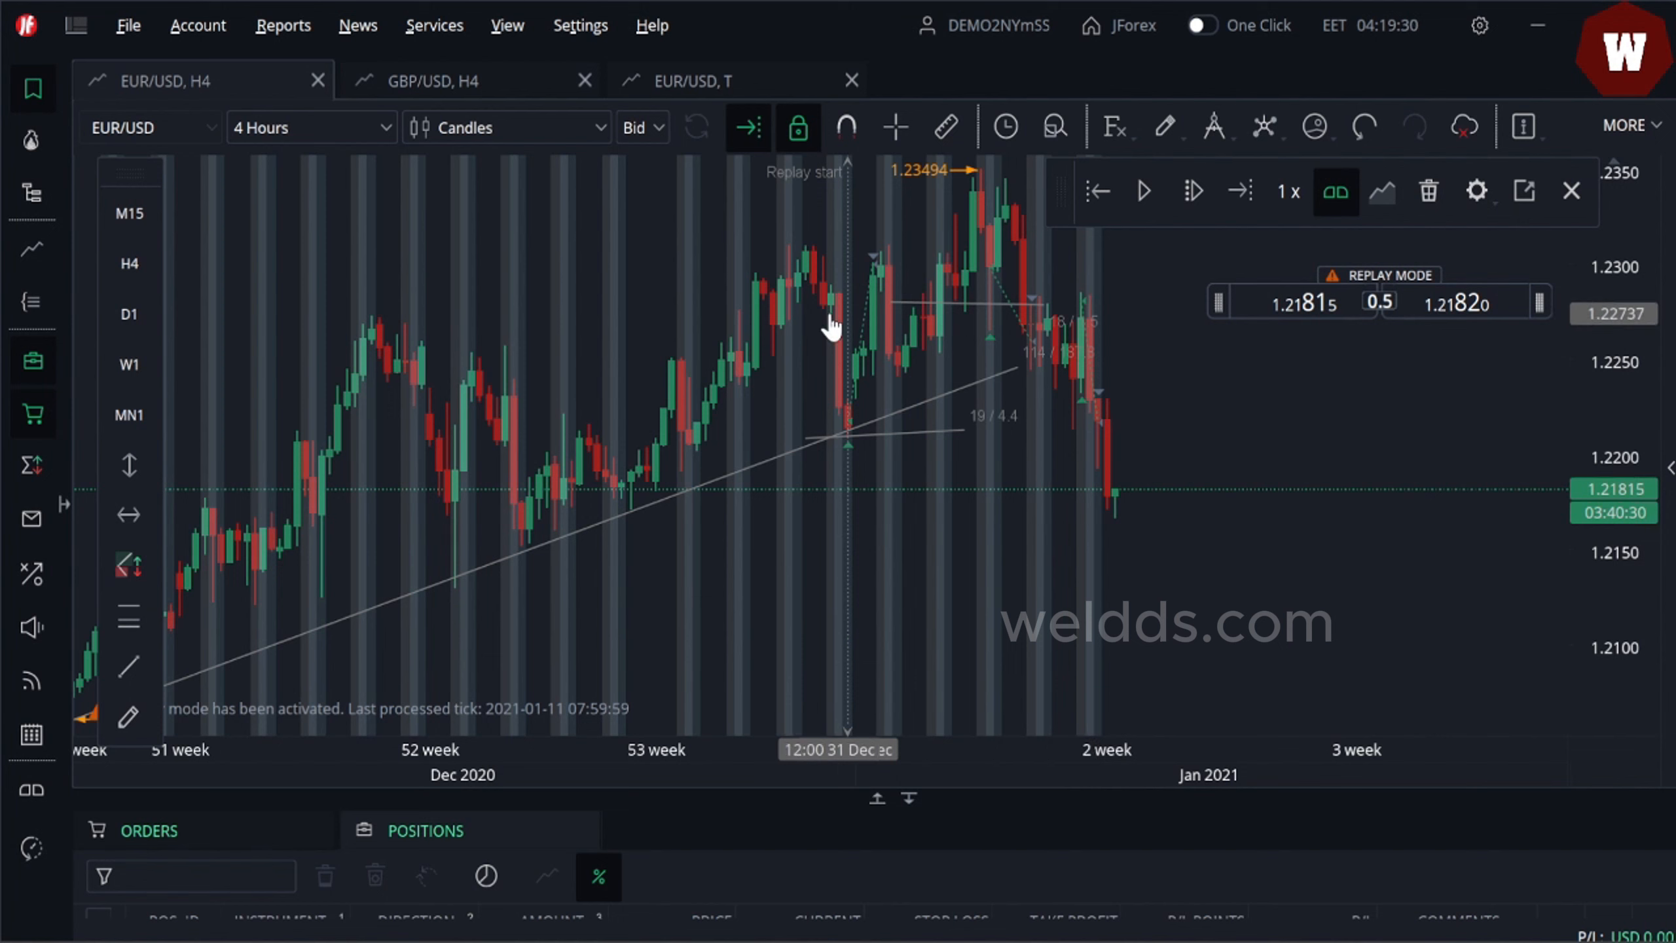
# - Open the trading sessions indicator's settings and review its session outputs
pyautogui.rightClick(788, 398)
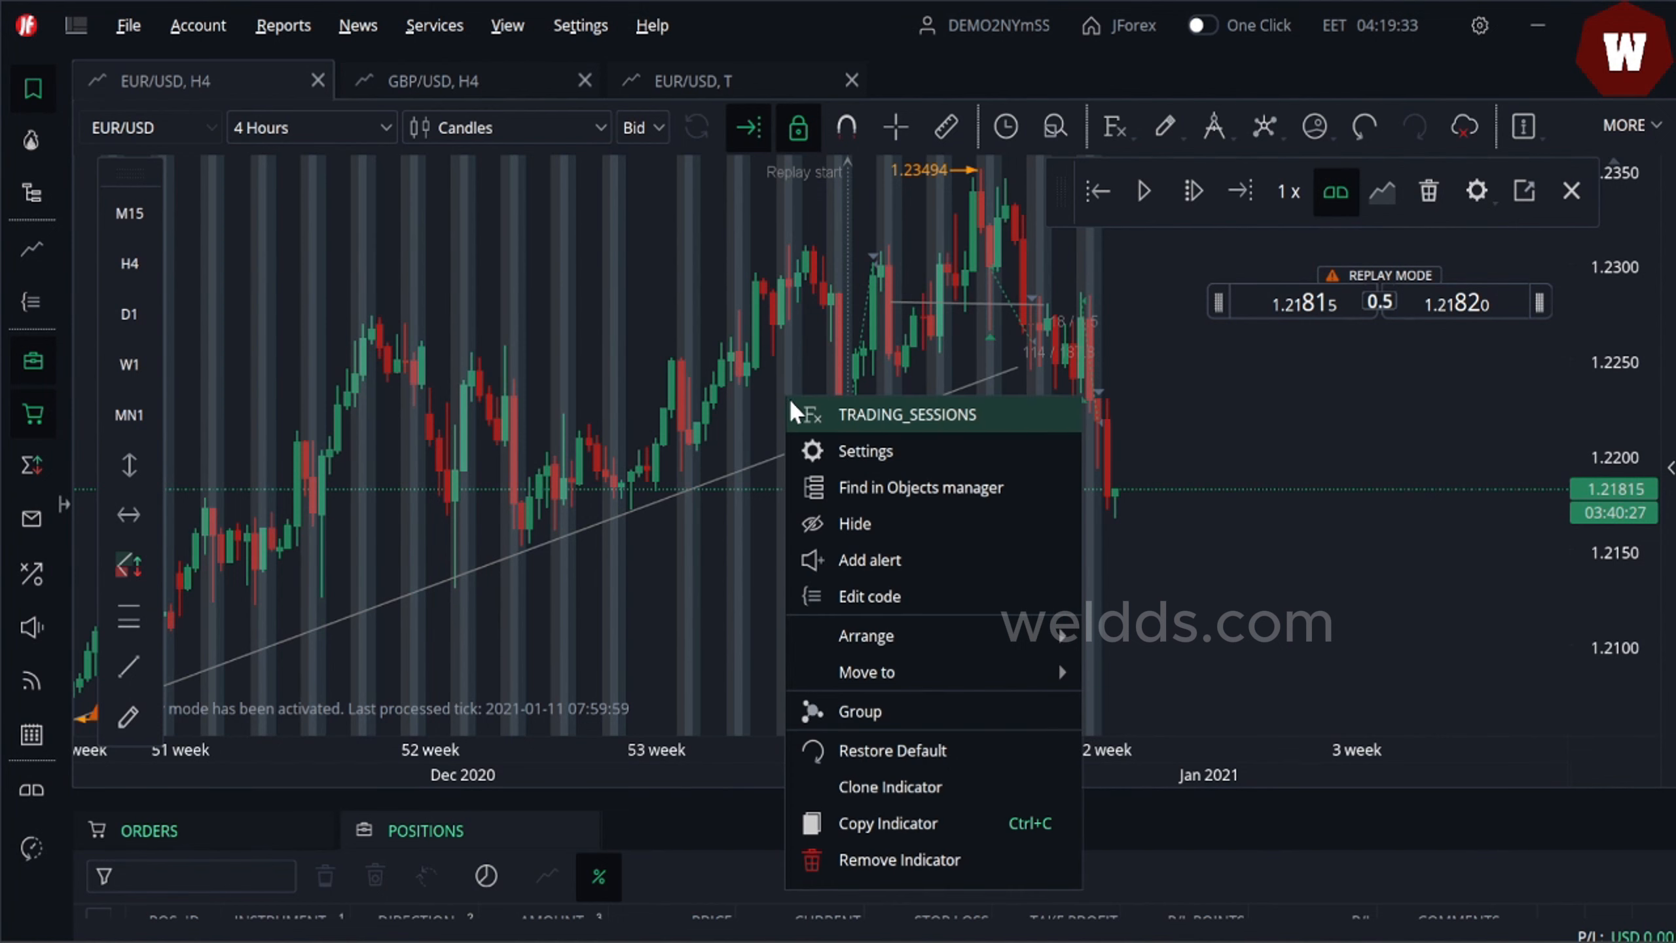
pyautogui.click(872, 452)
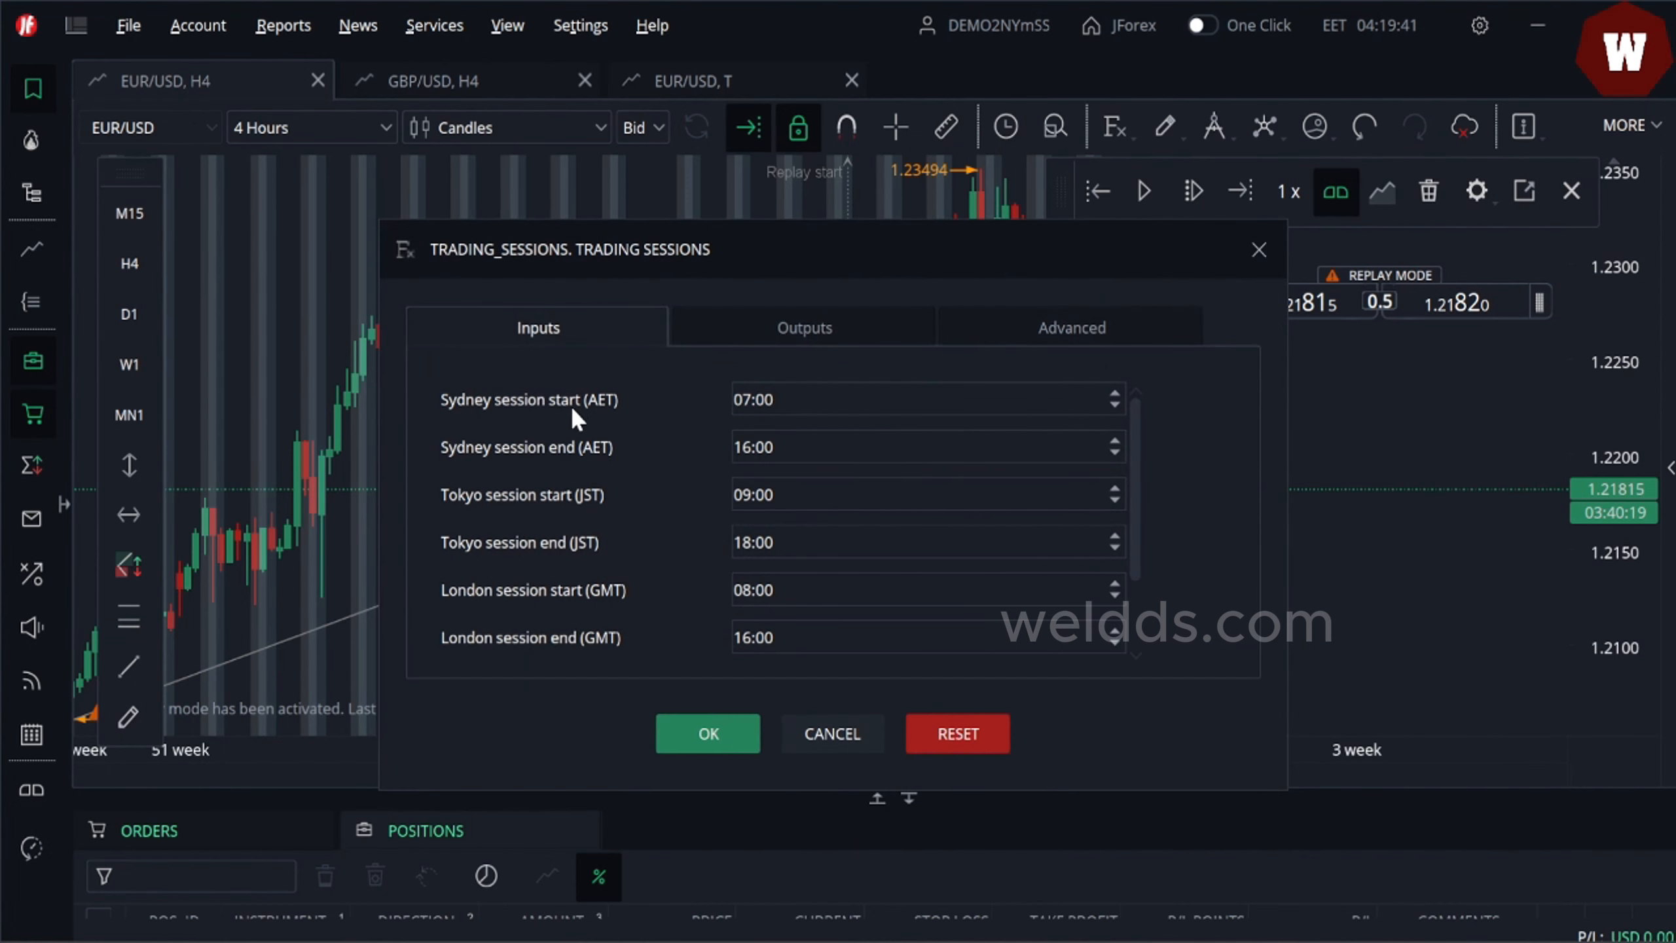
pyautogui.click(825, 319)
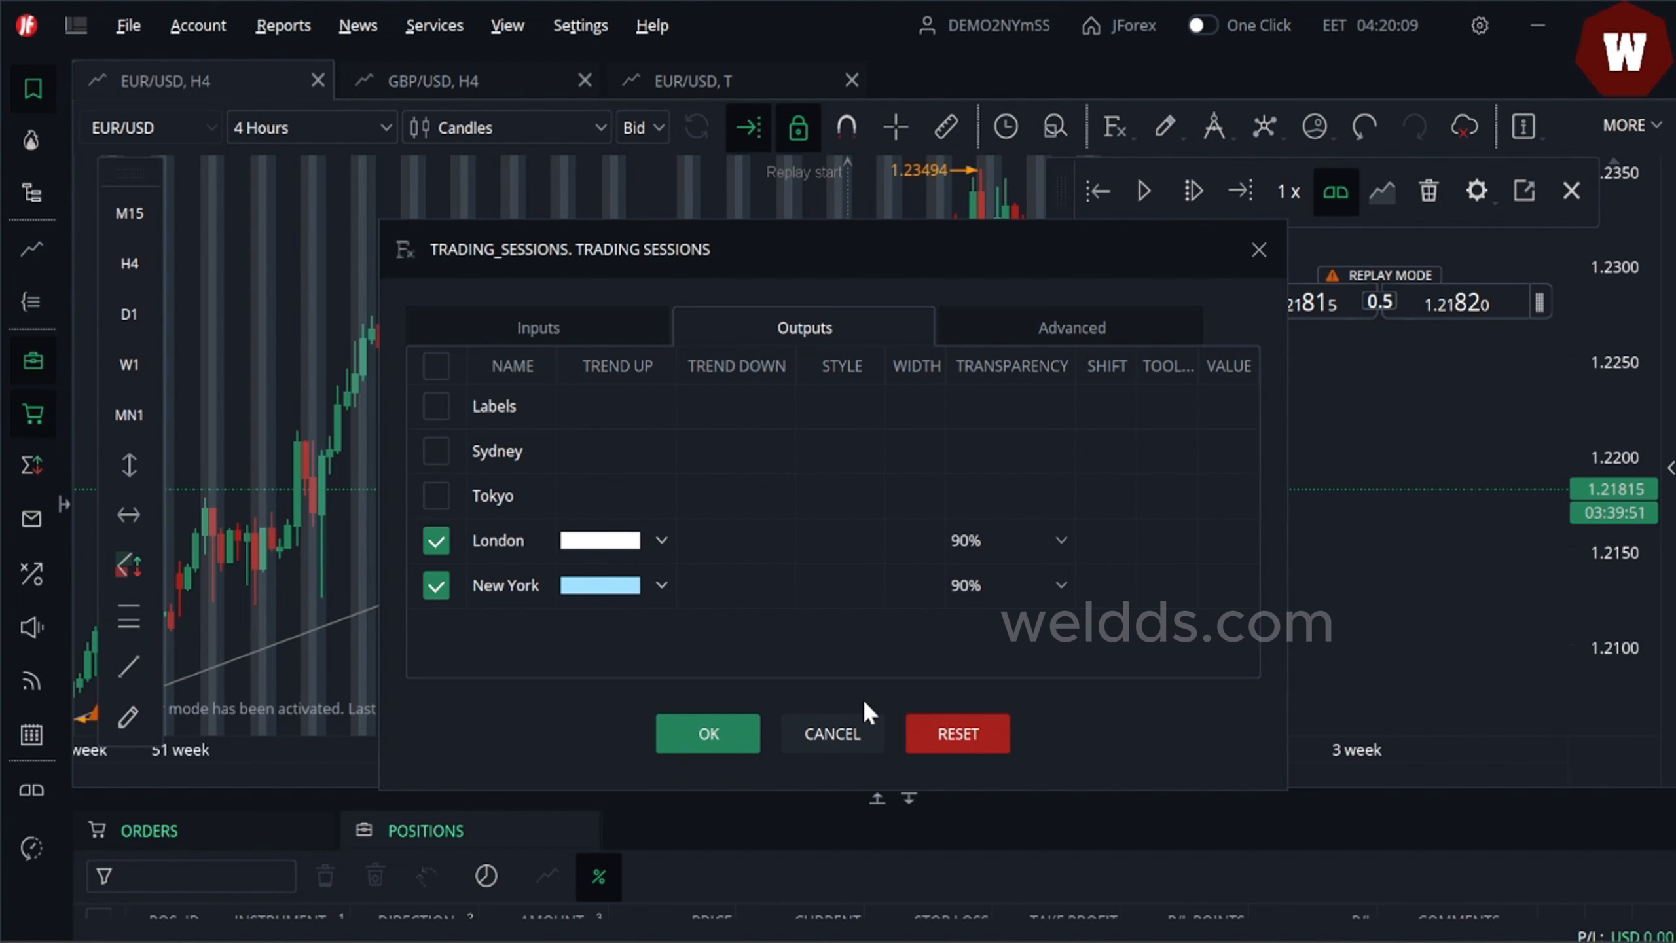
pyautogui.click(711, 742)
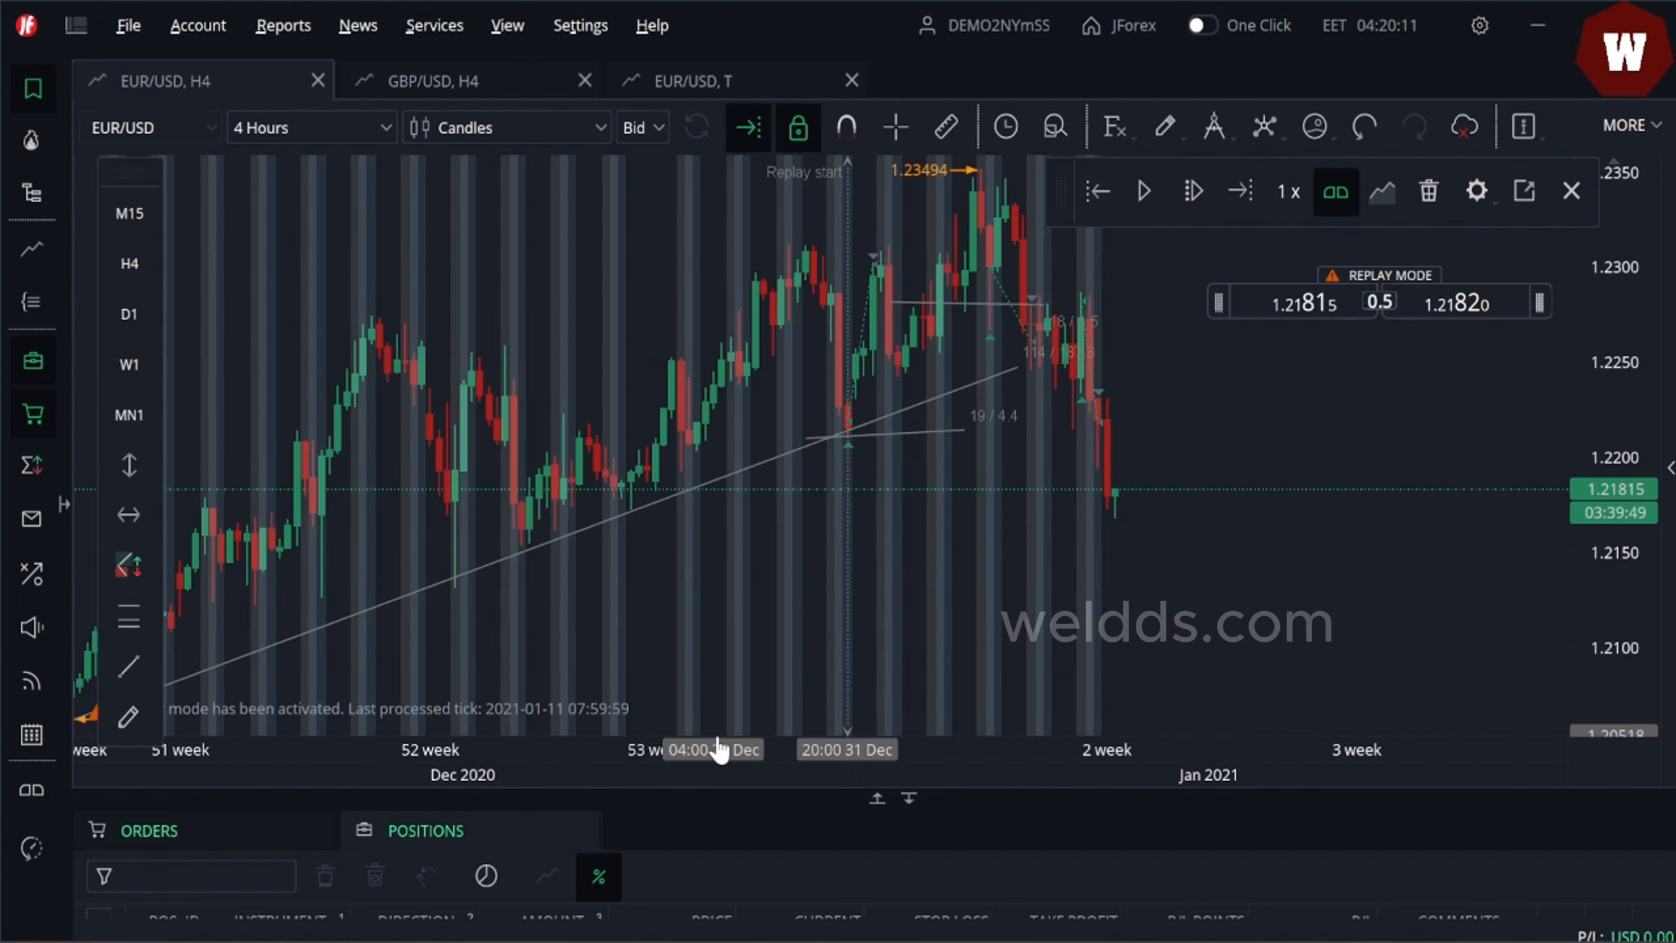
# - Switch the chart to 15 Minutes and pan through the session shading
pyautogui.click(383, 133)
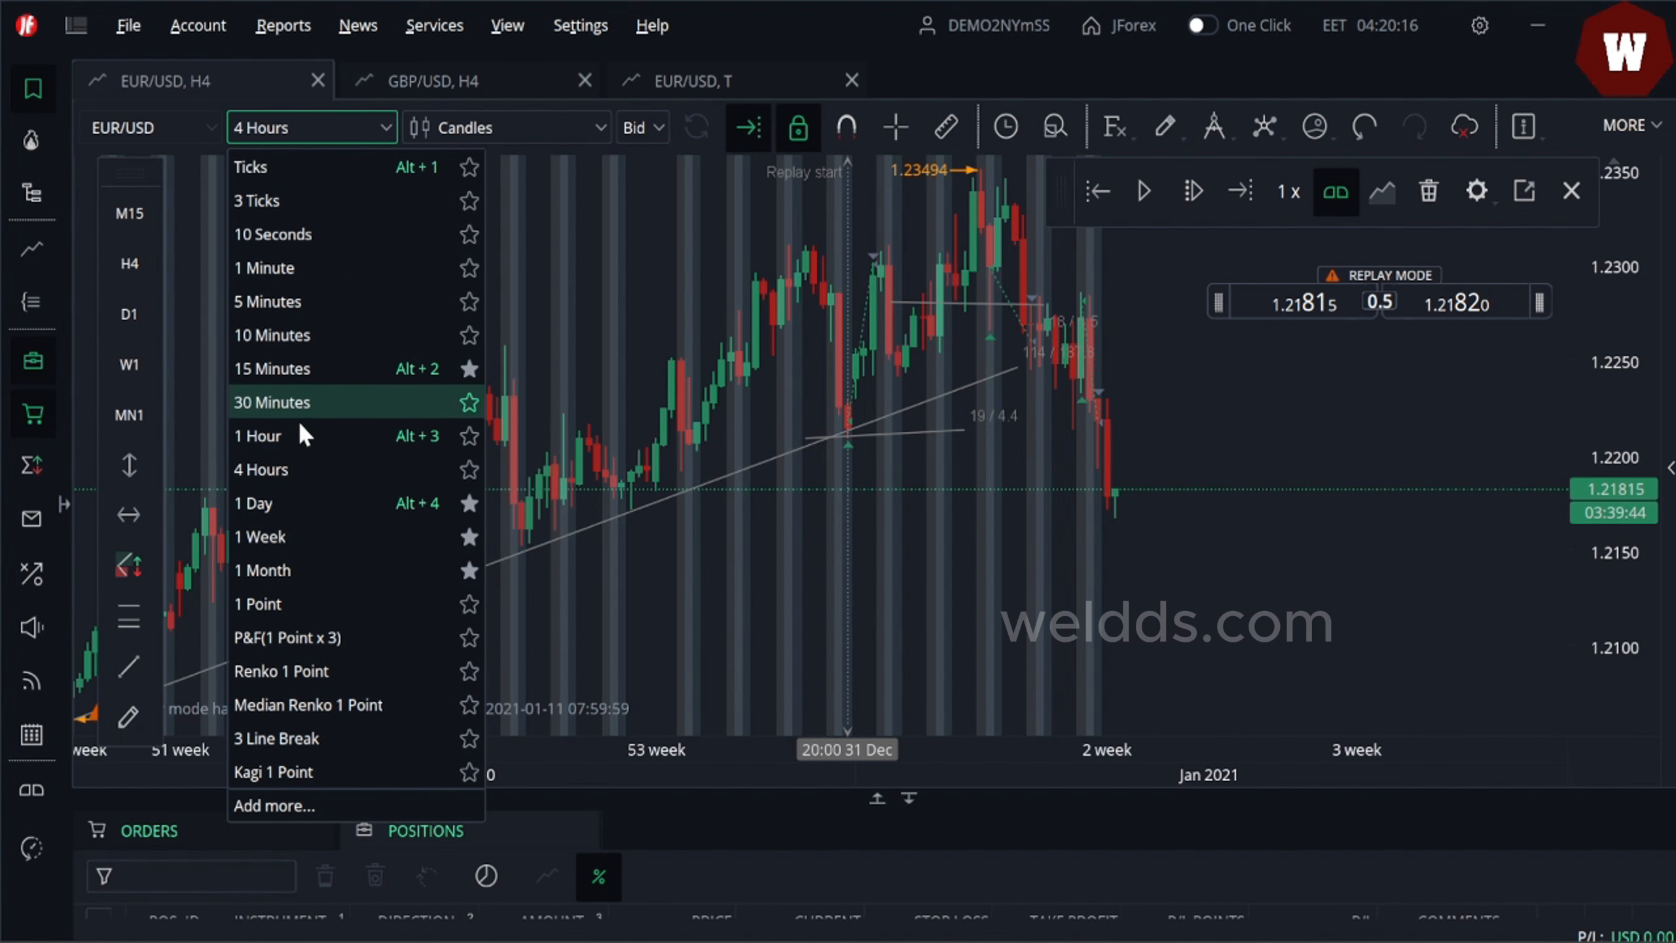
pyautogui.click(282, 367)
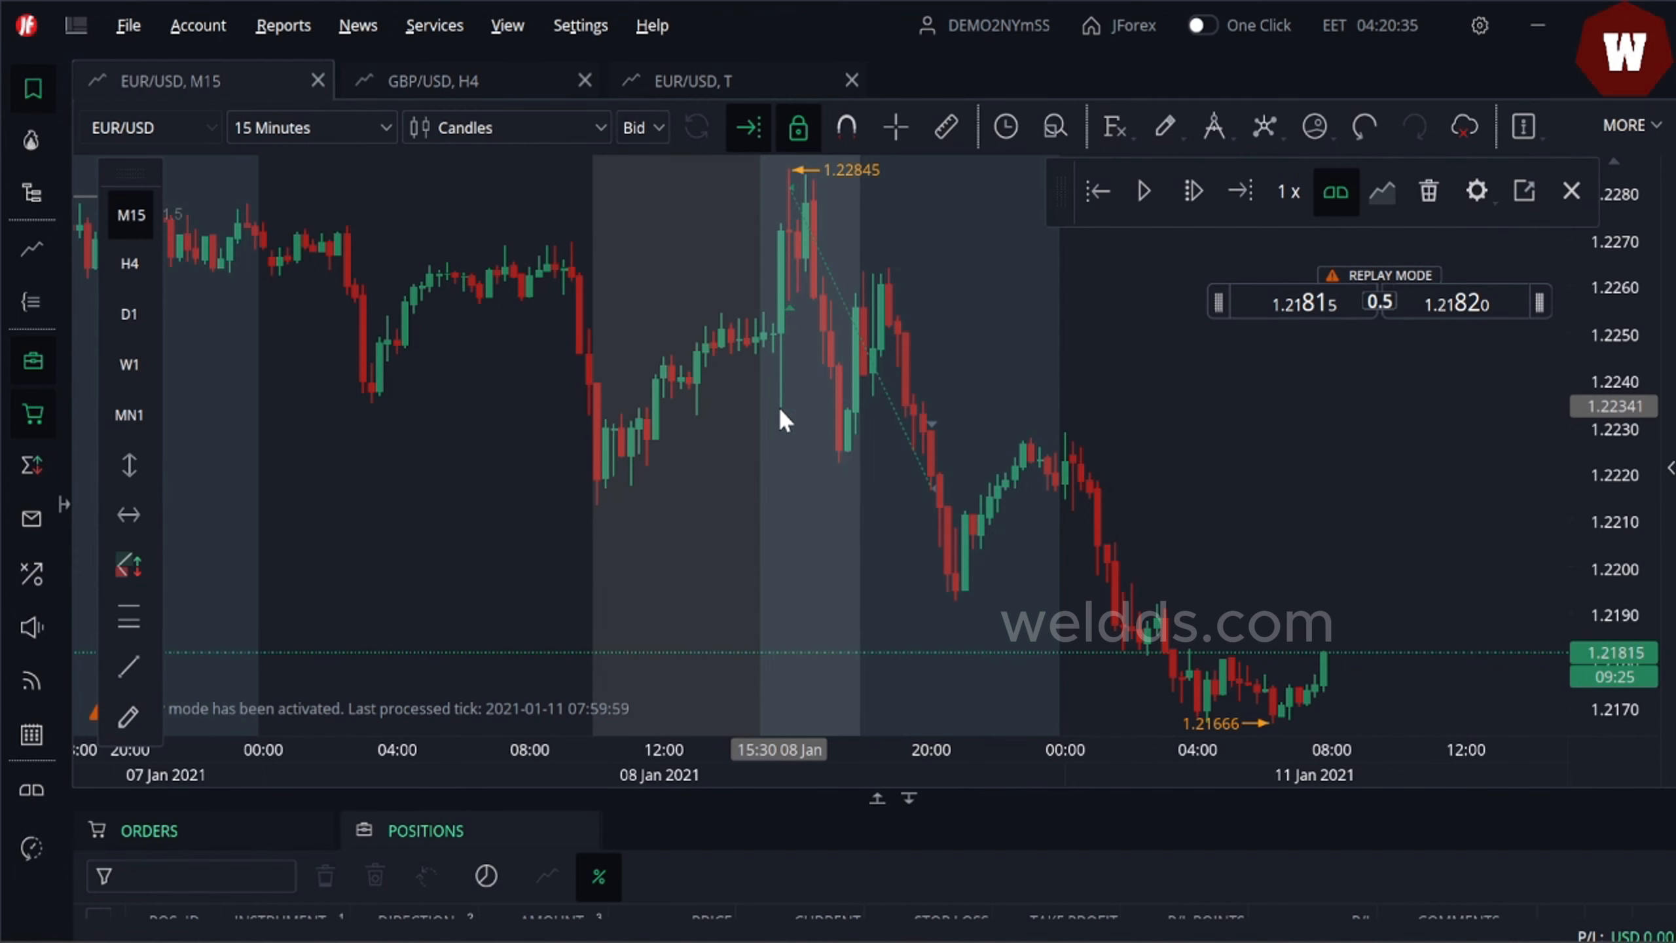
pyautogui.moveTo(779, 409); pyautogui.dragTo(1351, 449)
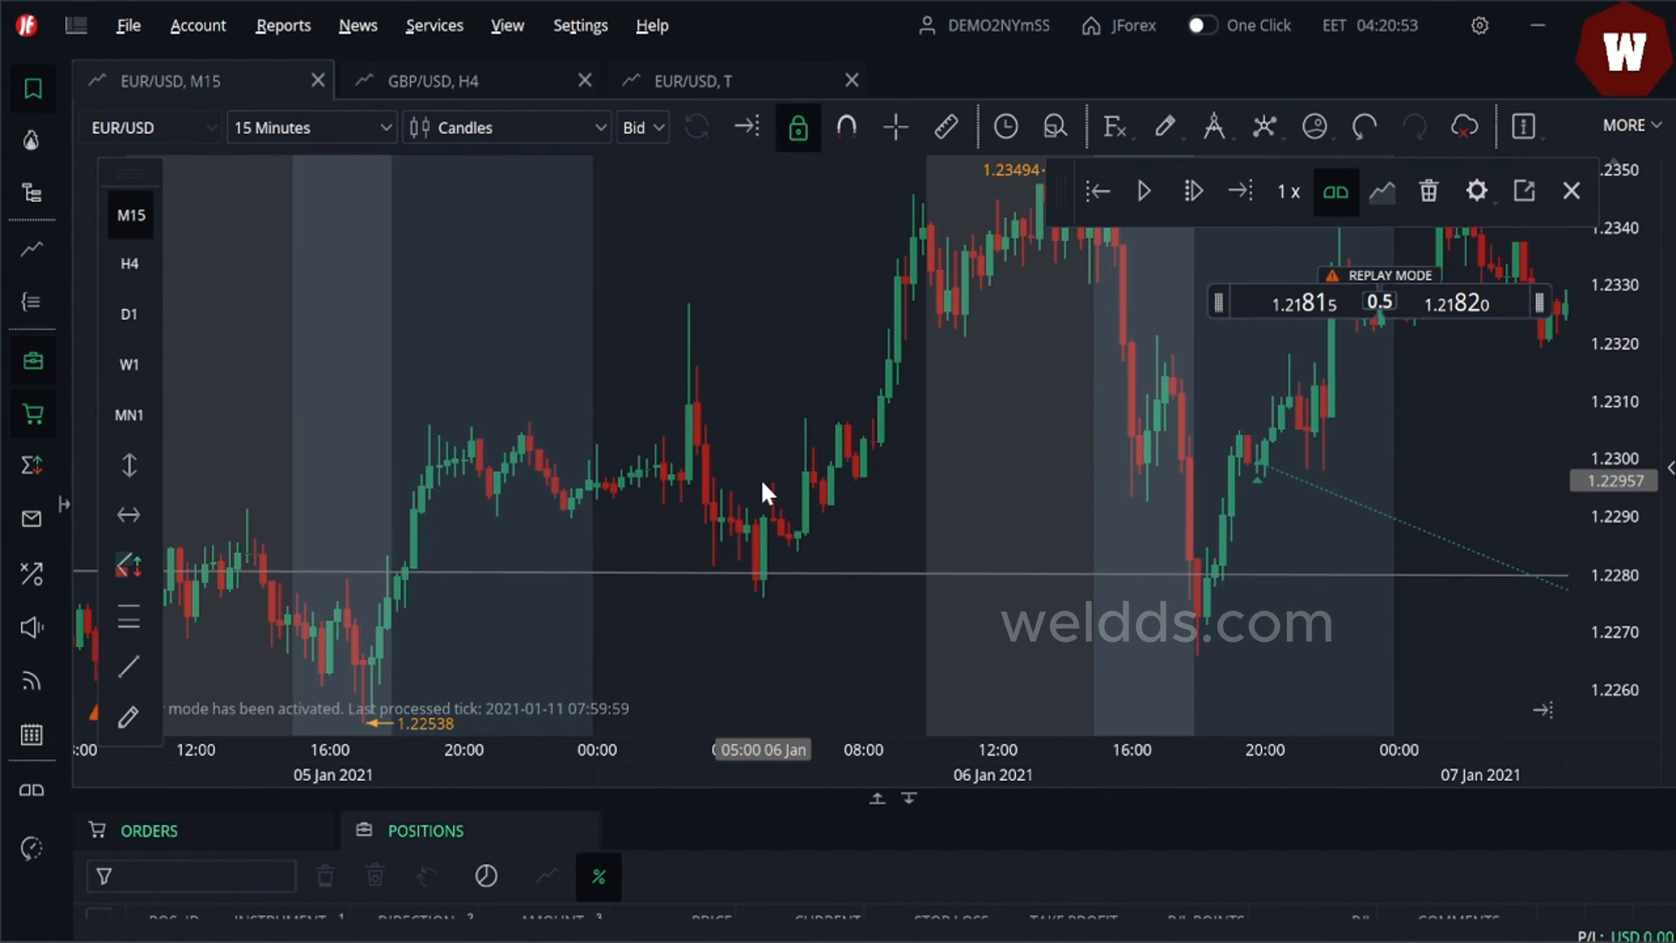
pyautogui.moveTo(761, 479); pyautogui.dragTo(1524, 529)
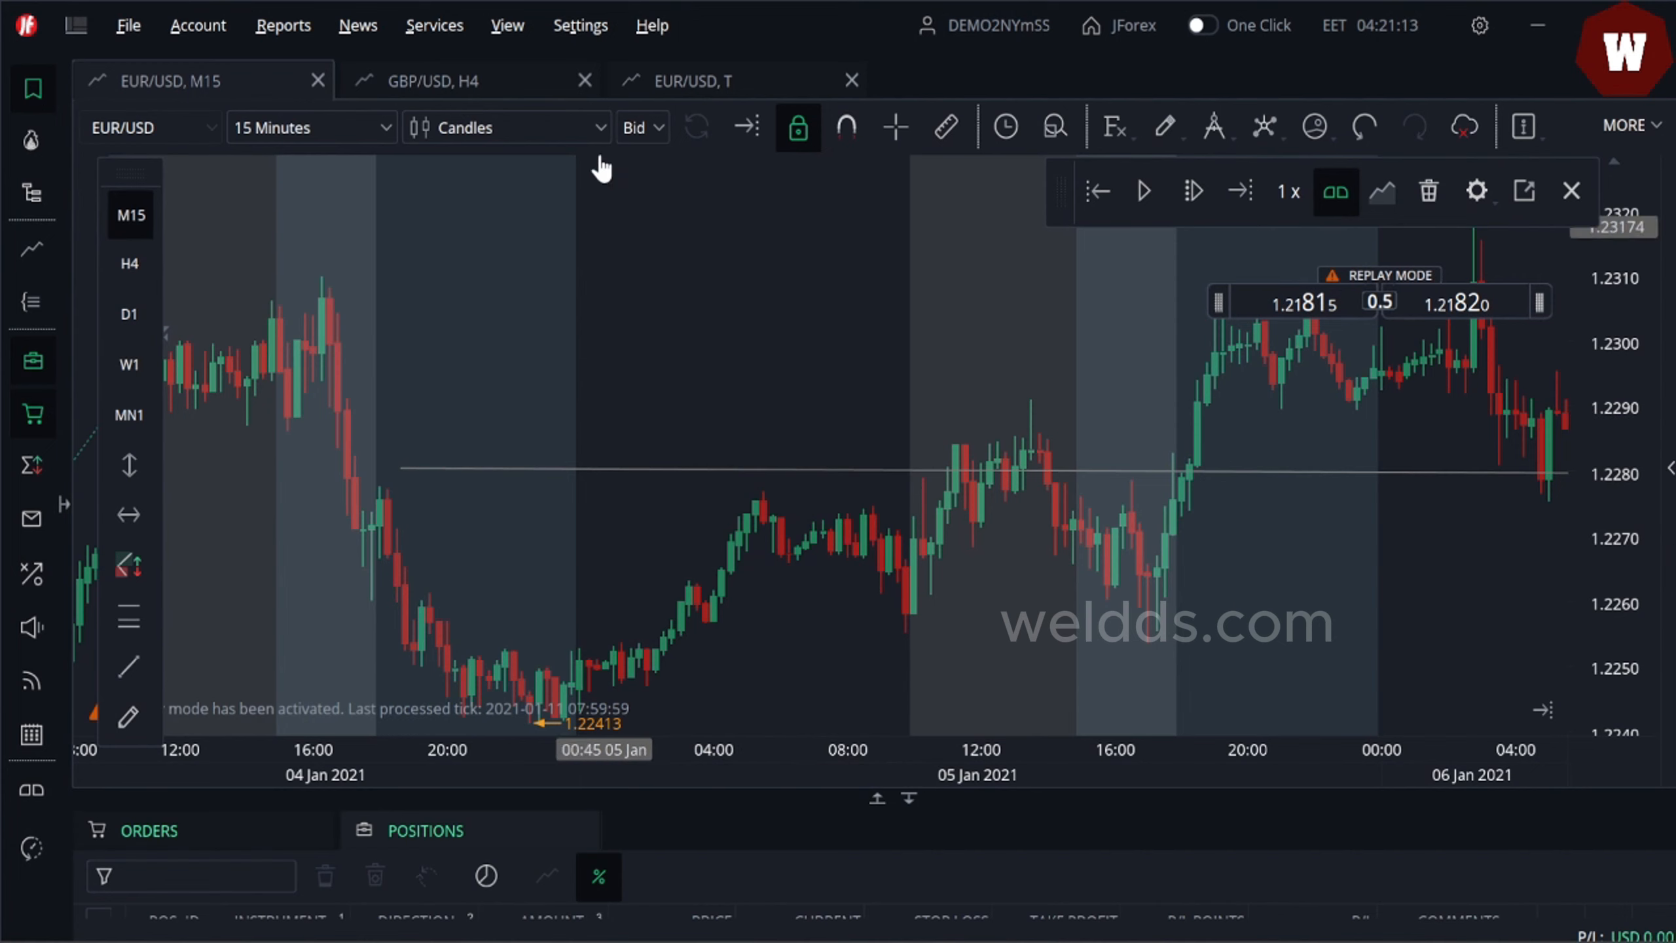
# - Switch the chart to 5 Minutes and rescale the price axis
pyautogui.click(388, 132)
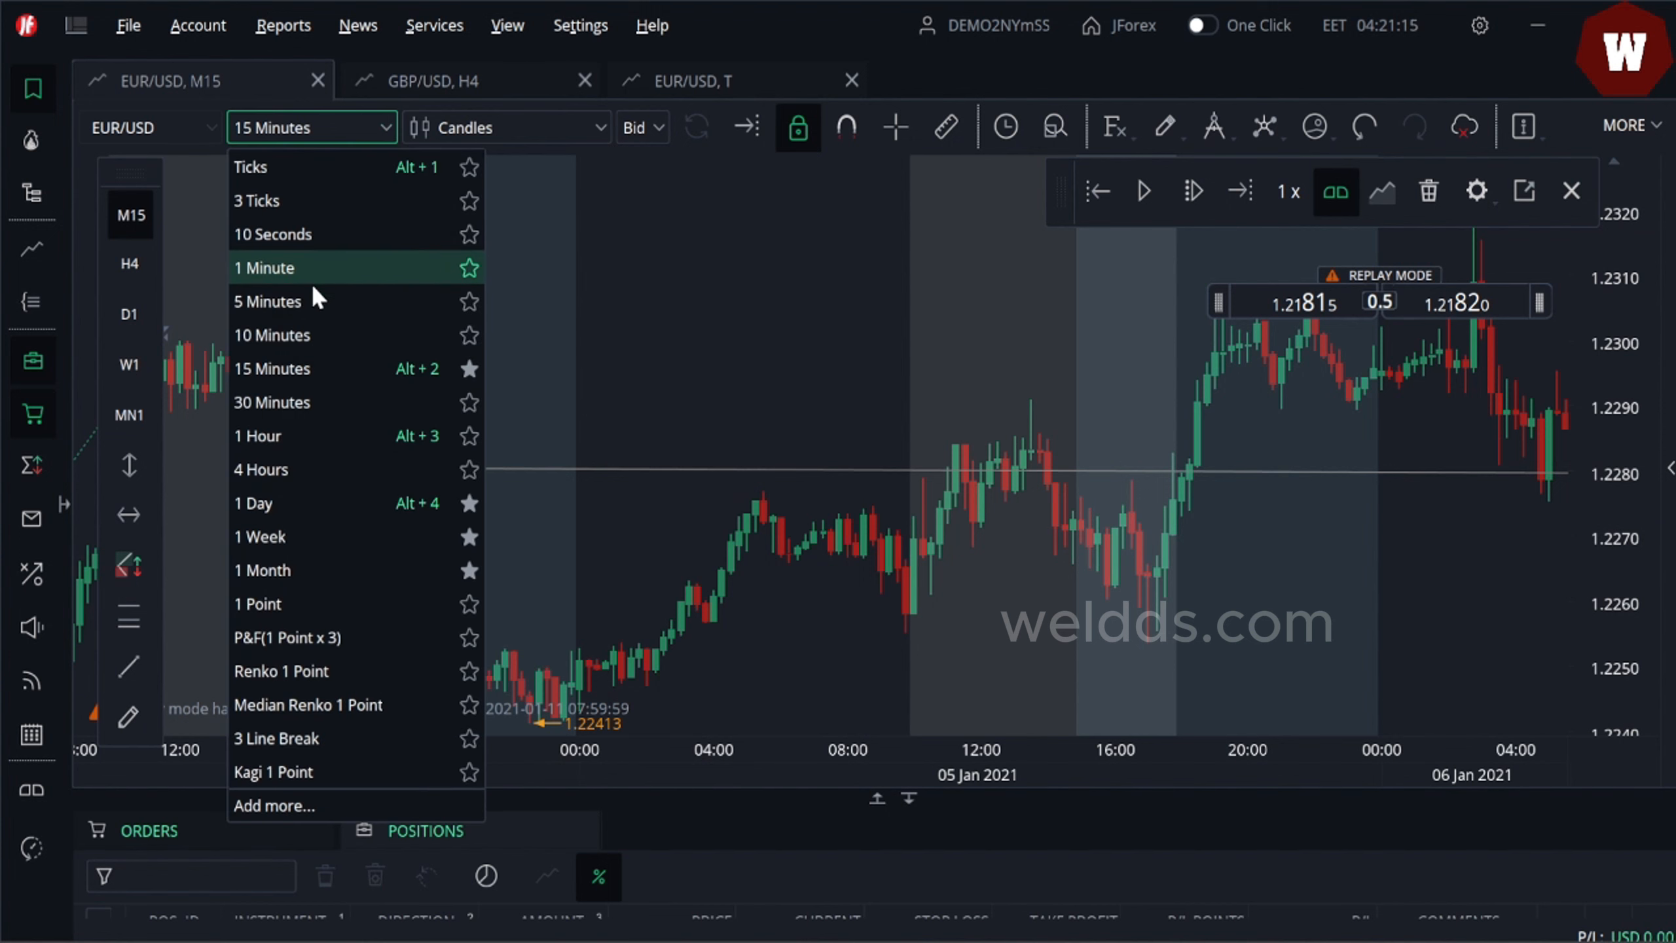
pyautogui.click(305, 314)
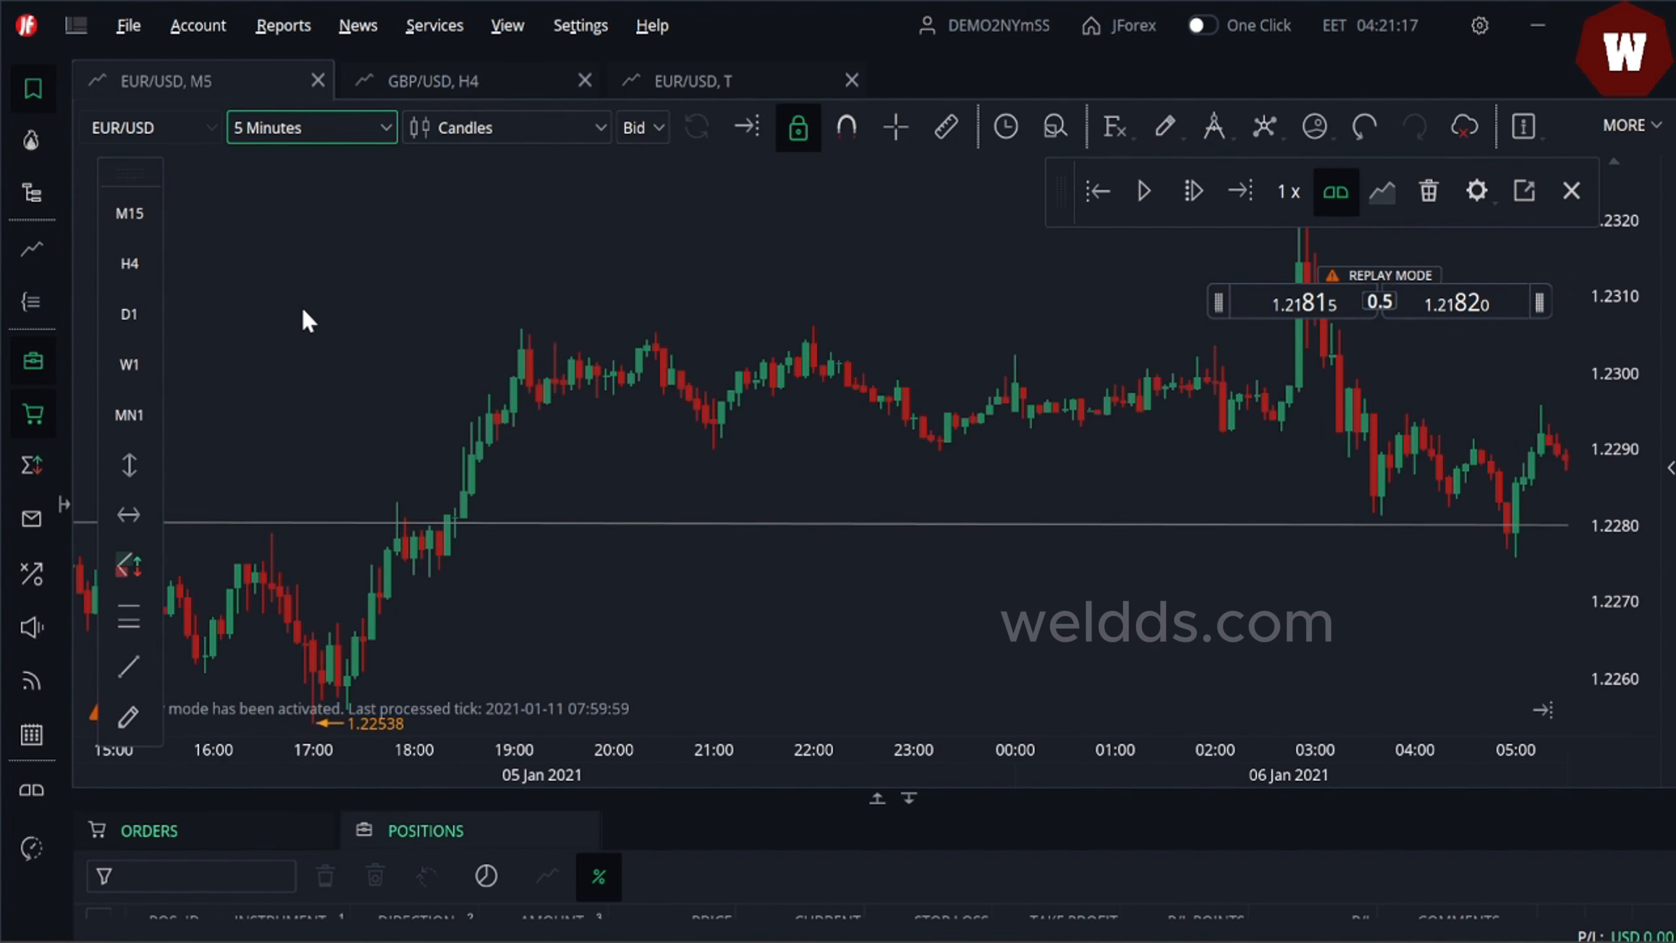
pyautogui.moveTo(1629, 534); pyautogui.dragTo(1579, 506)
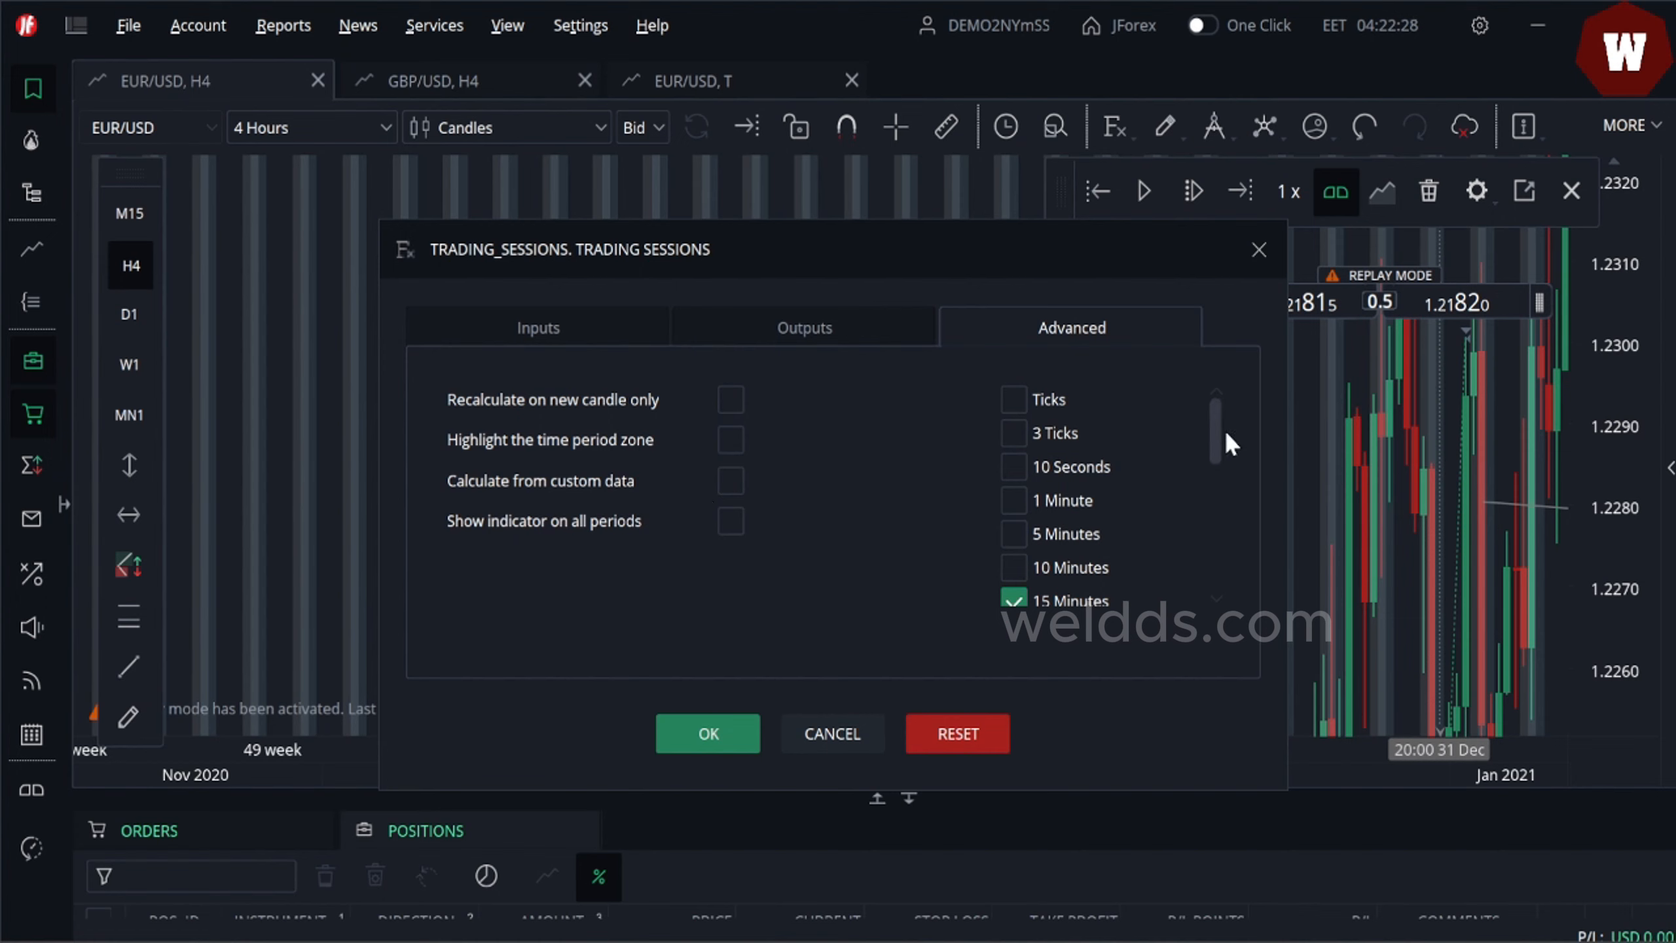
# - Turn off the 4 Hours display period in the trading sessions indicator's advanced settings and apply
pyautogui.moveTo(1217, 431); pyautogui.dragTo(1231, 485)
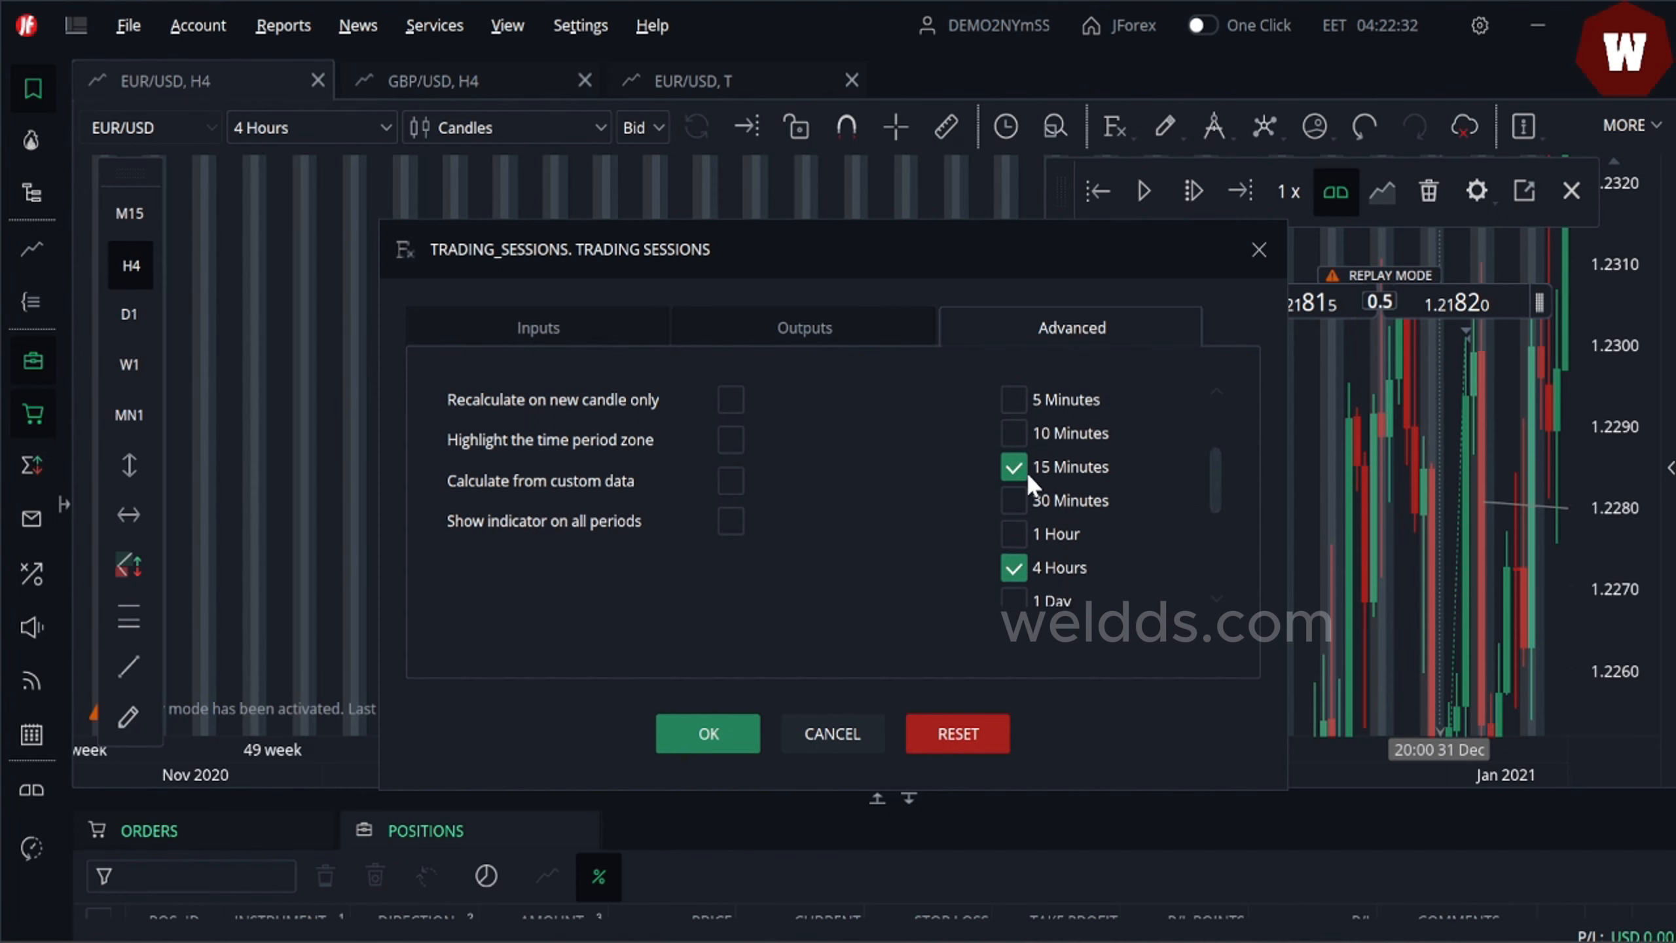
pyautogui.click(1014, 567)
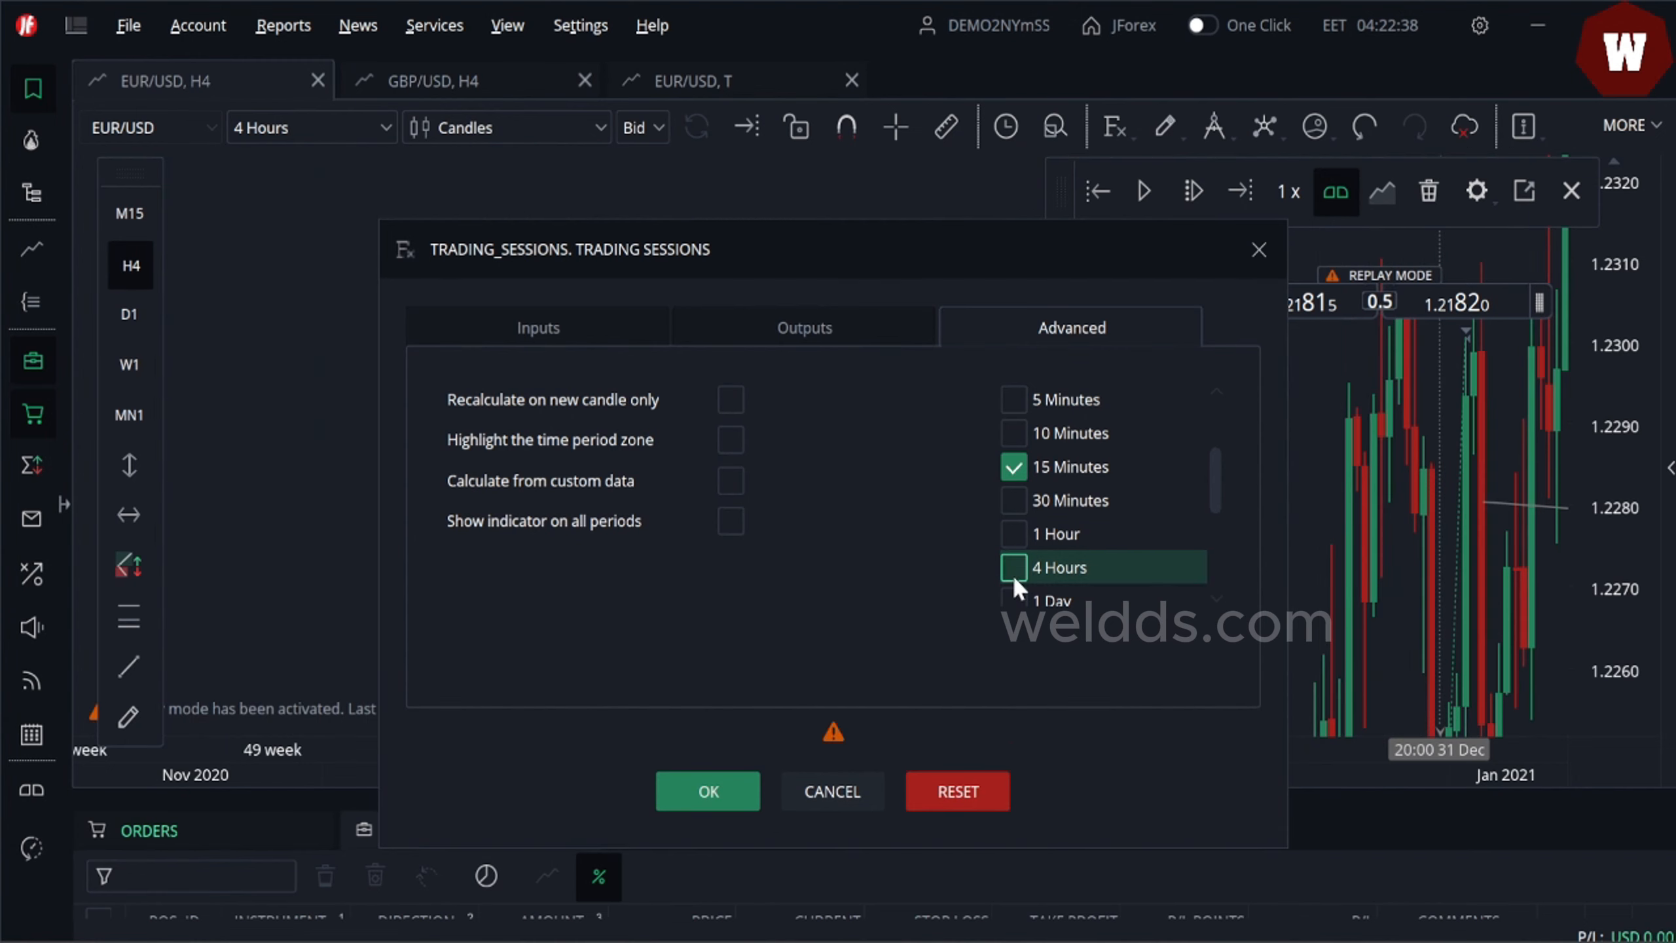
pyautogui.click(688, 794)
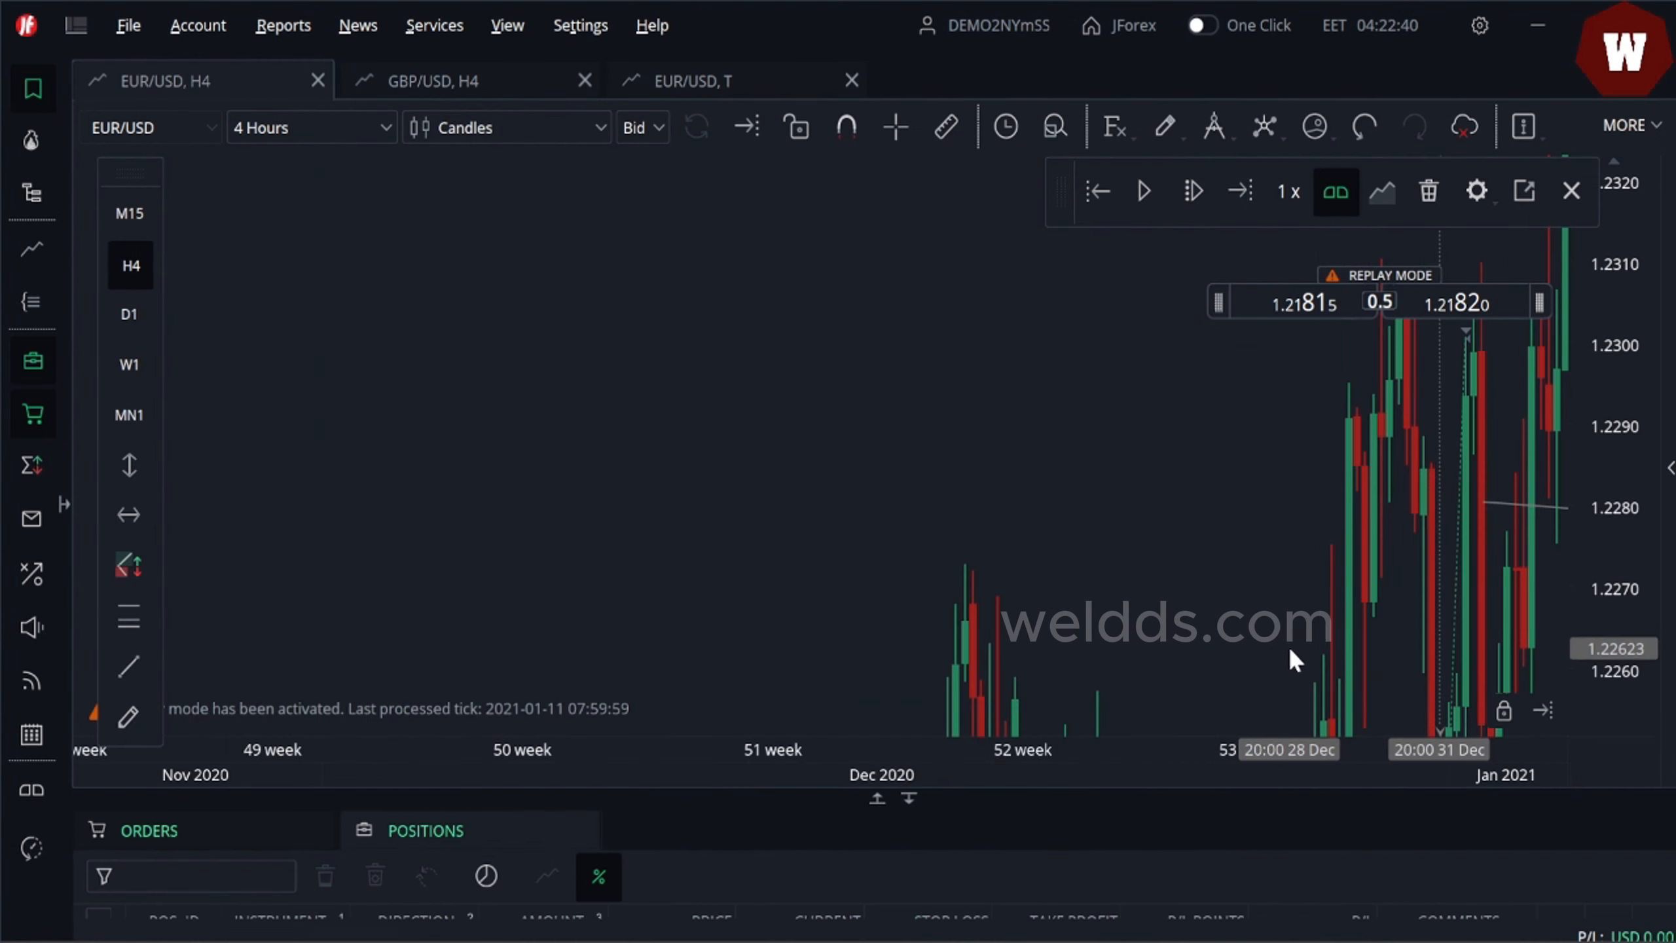
# - Reframe the 4-hour chart, then switch to 15 Minutes and pan to check the session shading
pyautogui.moveTo(1289, 648); pyautogui.dragTo(941, 425)
pyautogui.moveTo(1607, 404); pyautogui.dragTo(1625, 548)
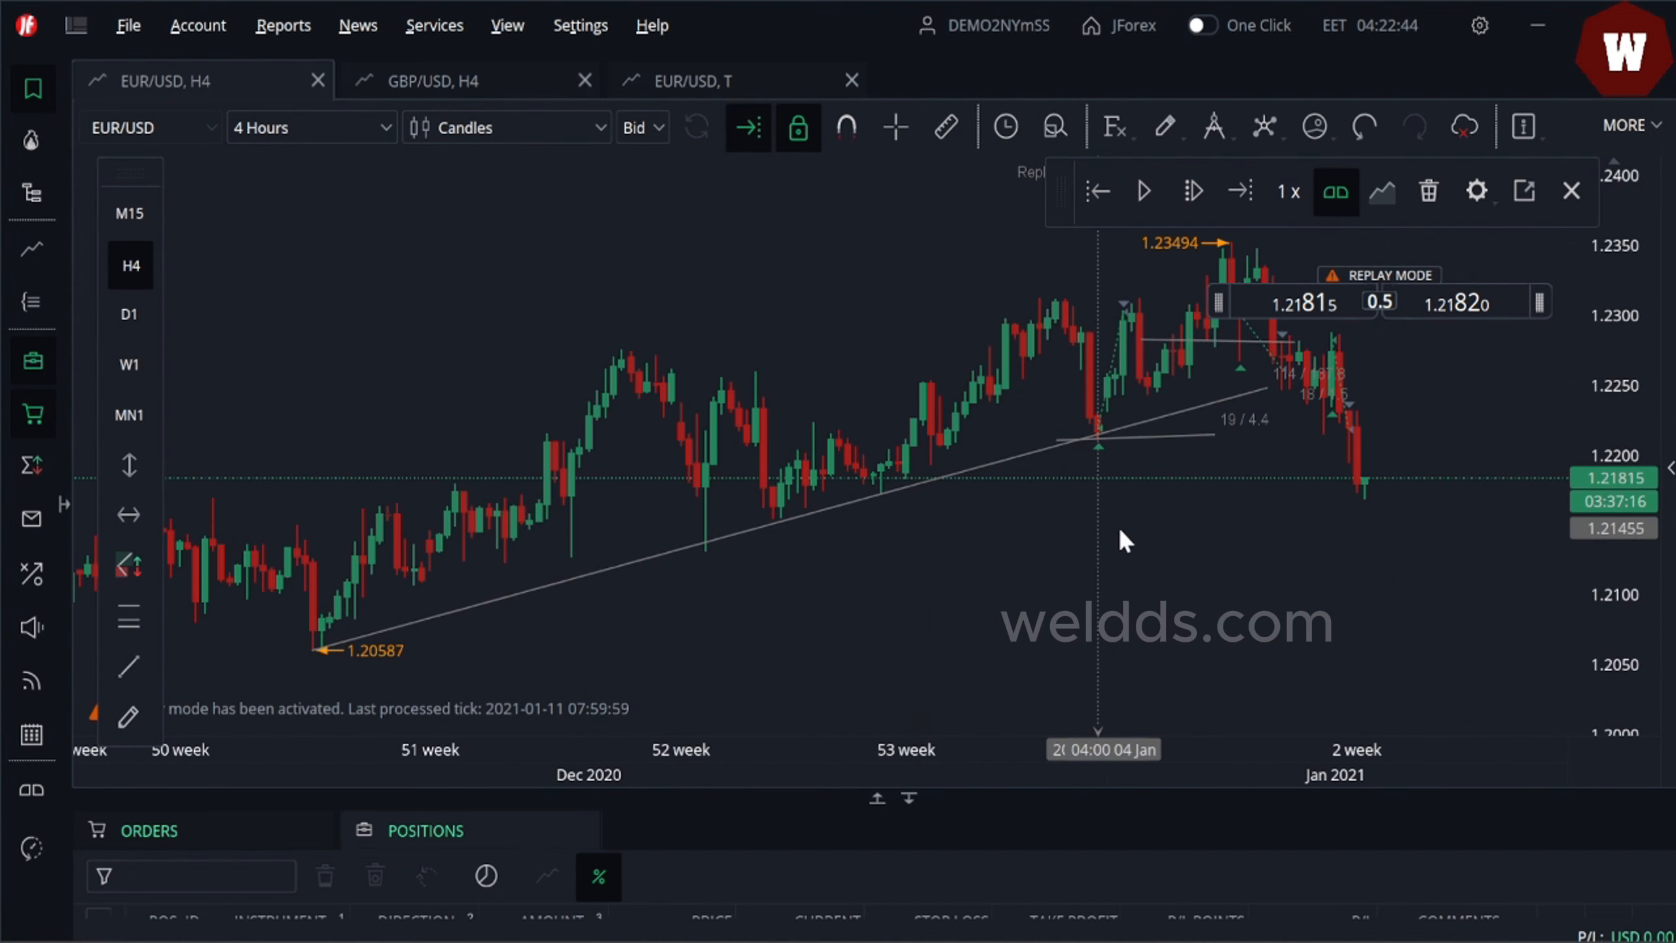
pyautogui.moveTo(1118, 527); pyautogui.dragTo(908, 562)
pyautogui.click(343, 129)
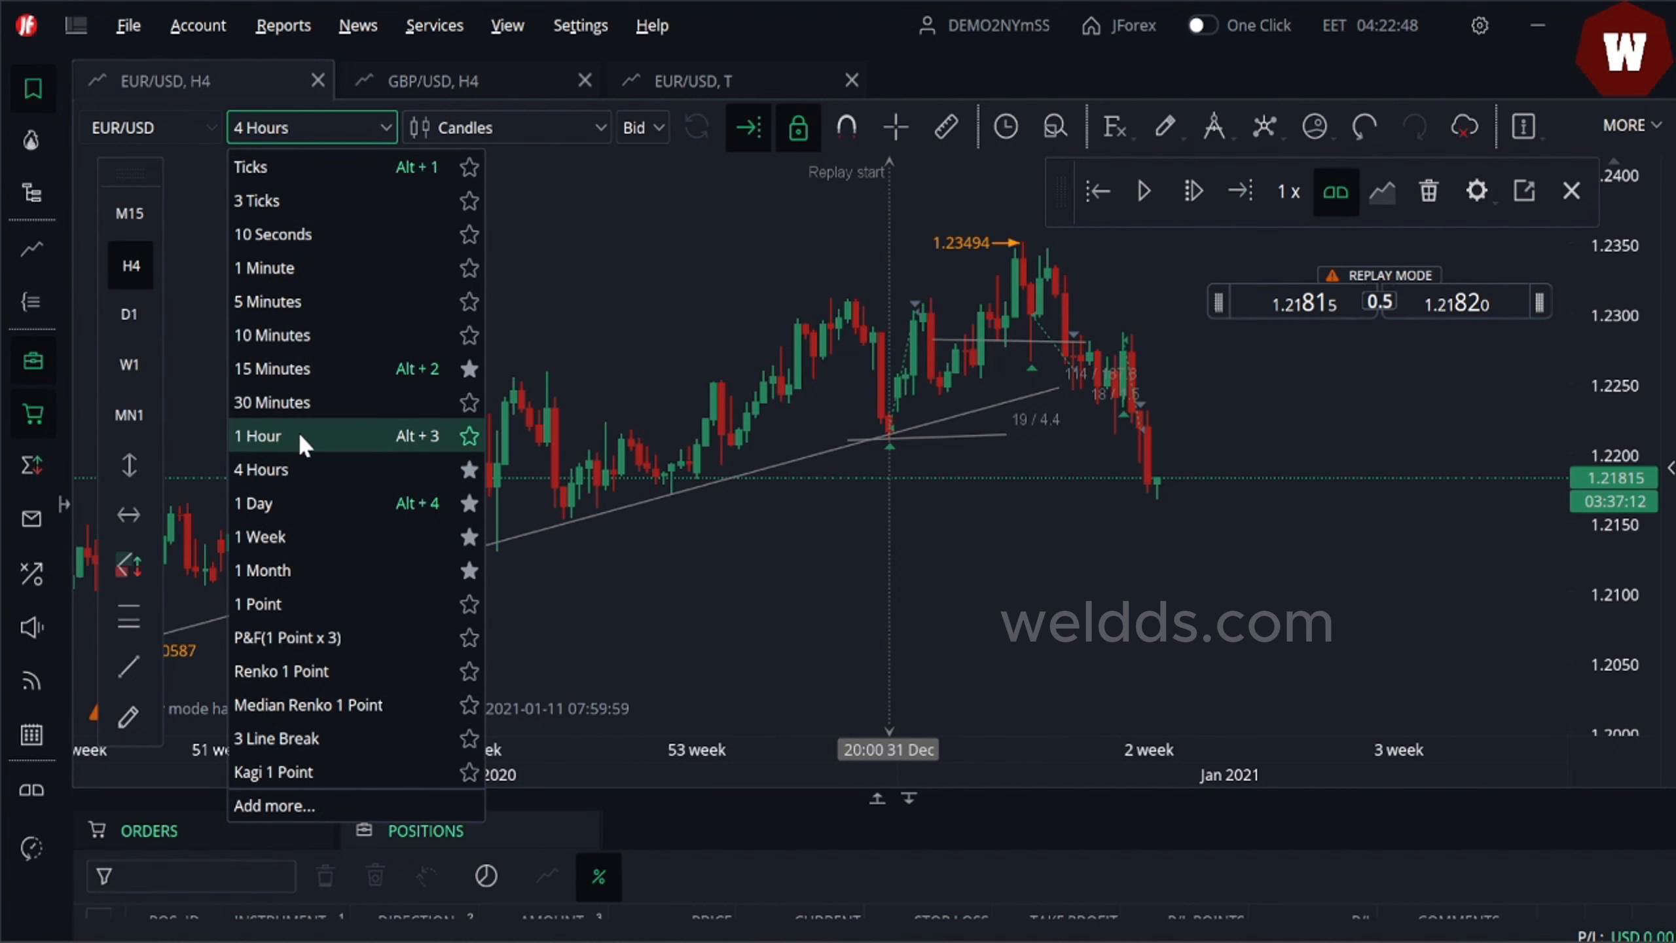
pyautogui.click(267, 370)
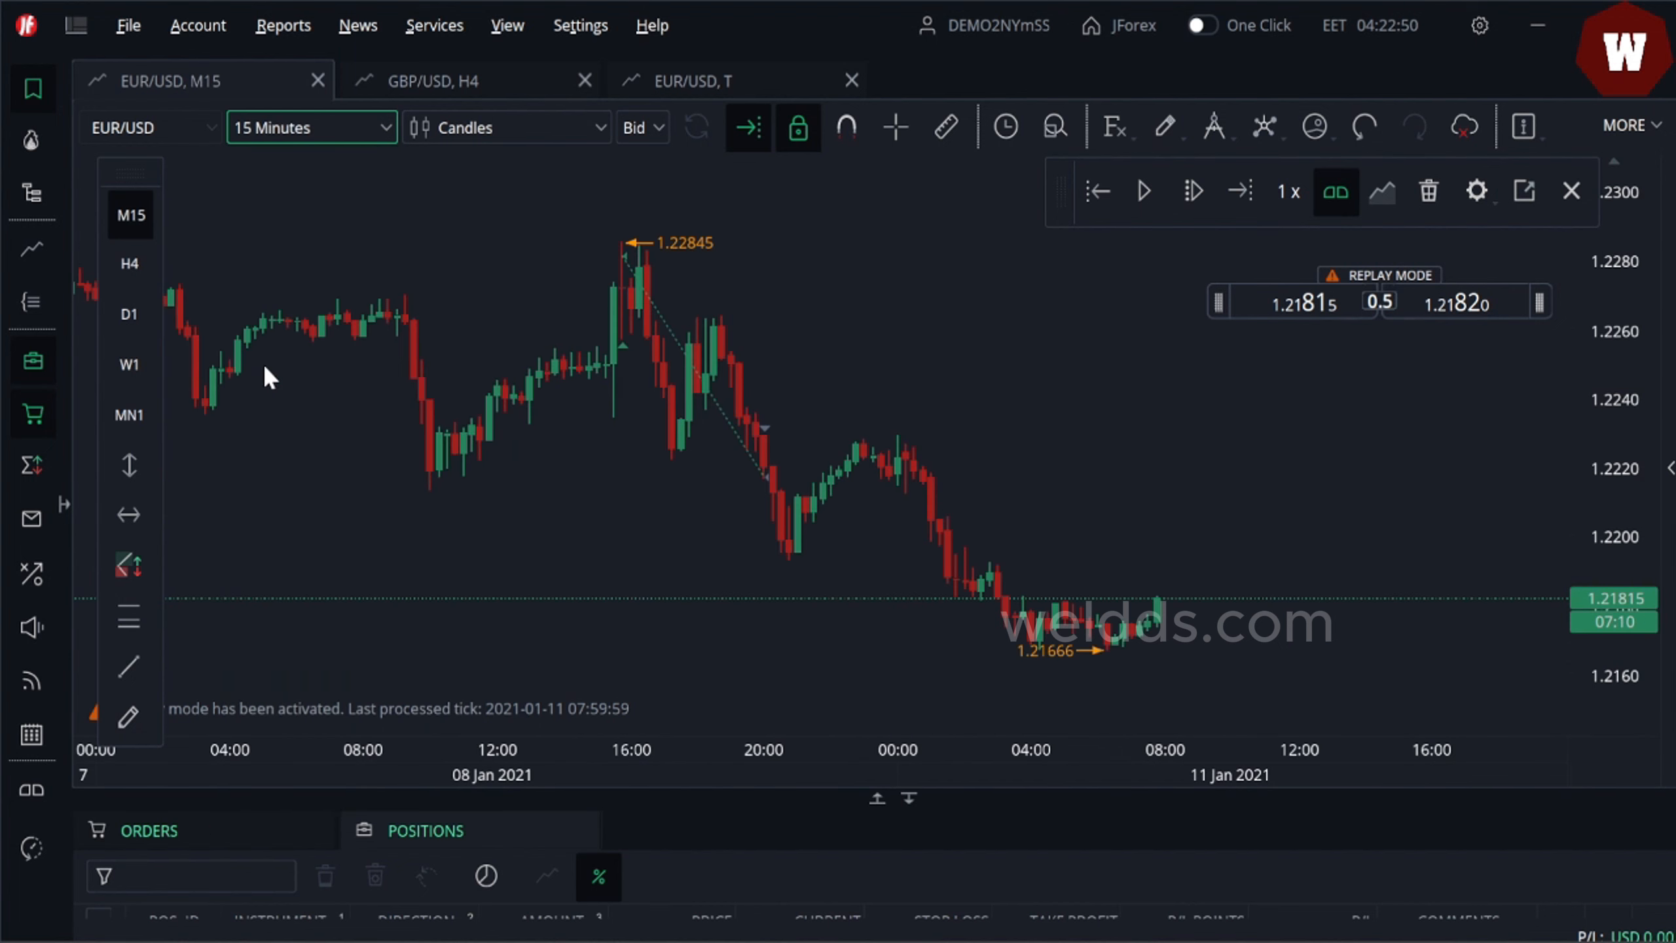
pyautogui.moveTo(735, 414); pyautogui.dragTo(939, 415)
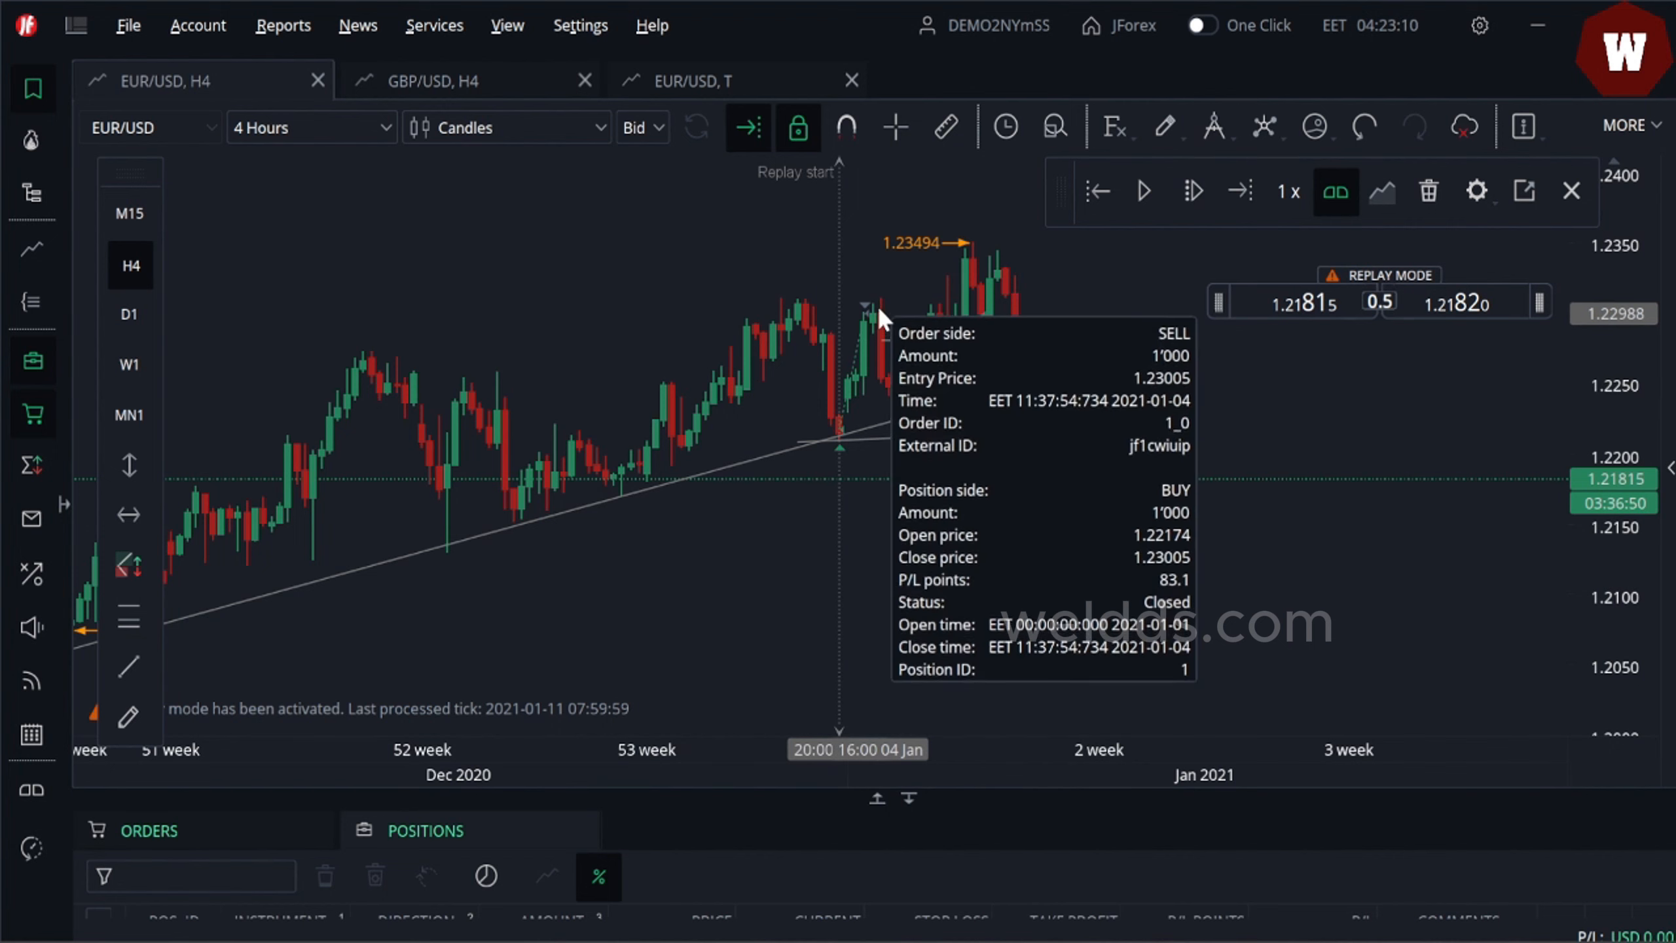
# - Open the replay session's trading report
pyautogui.moveTo(978, 383)
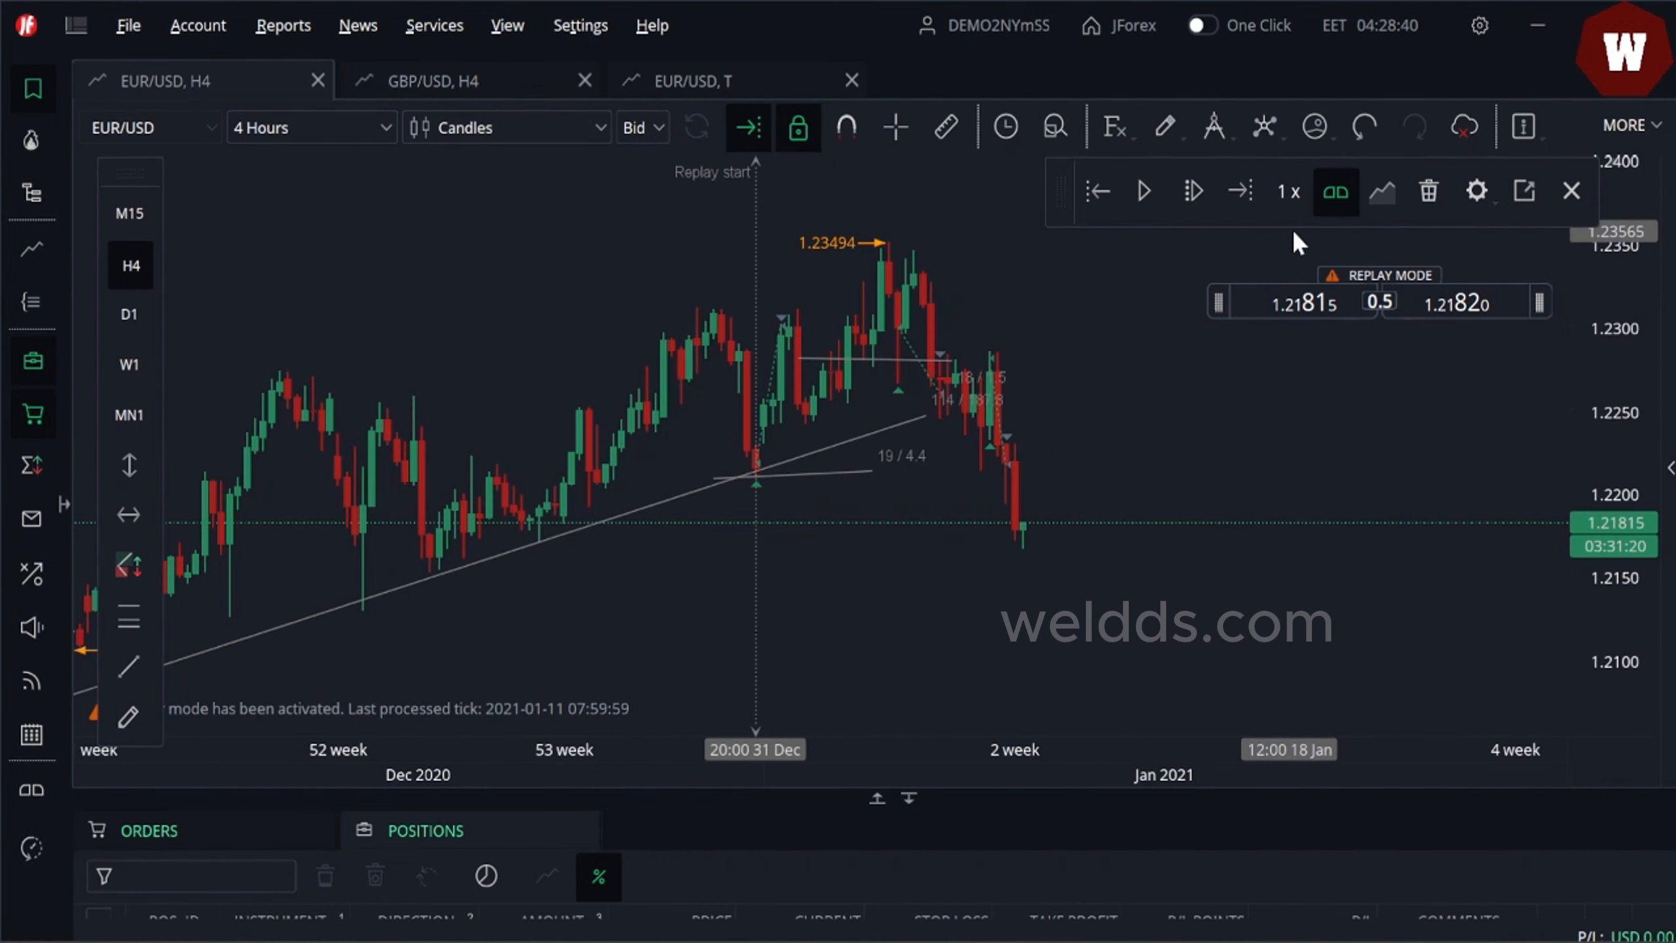
pyautogui.click(1525, 193)
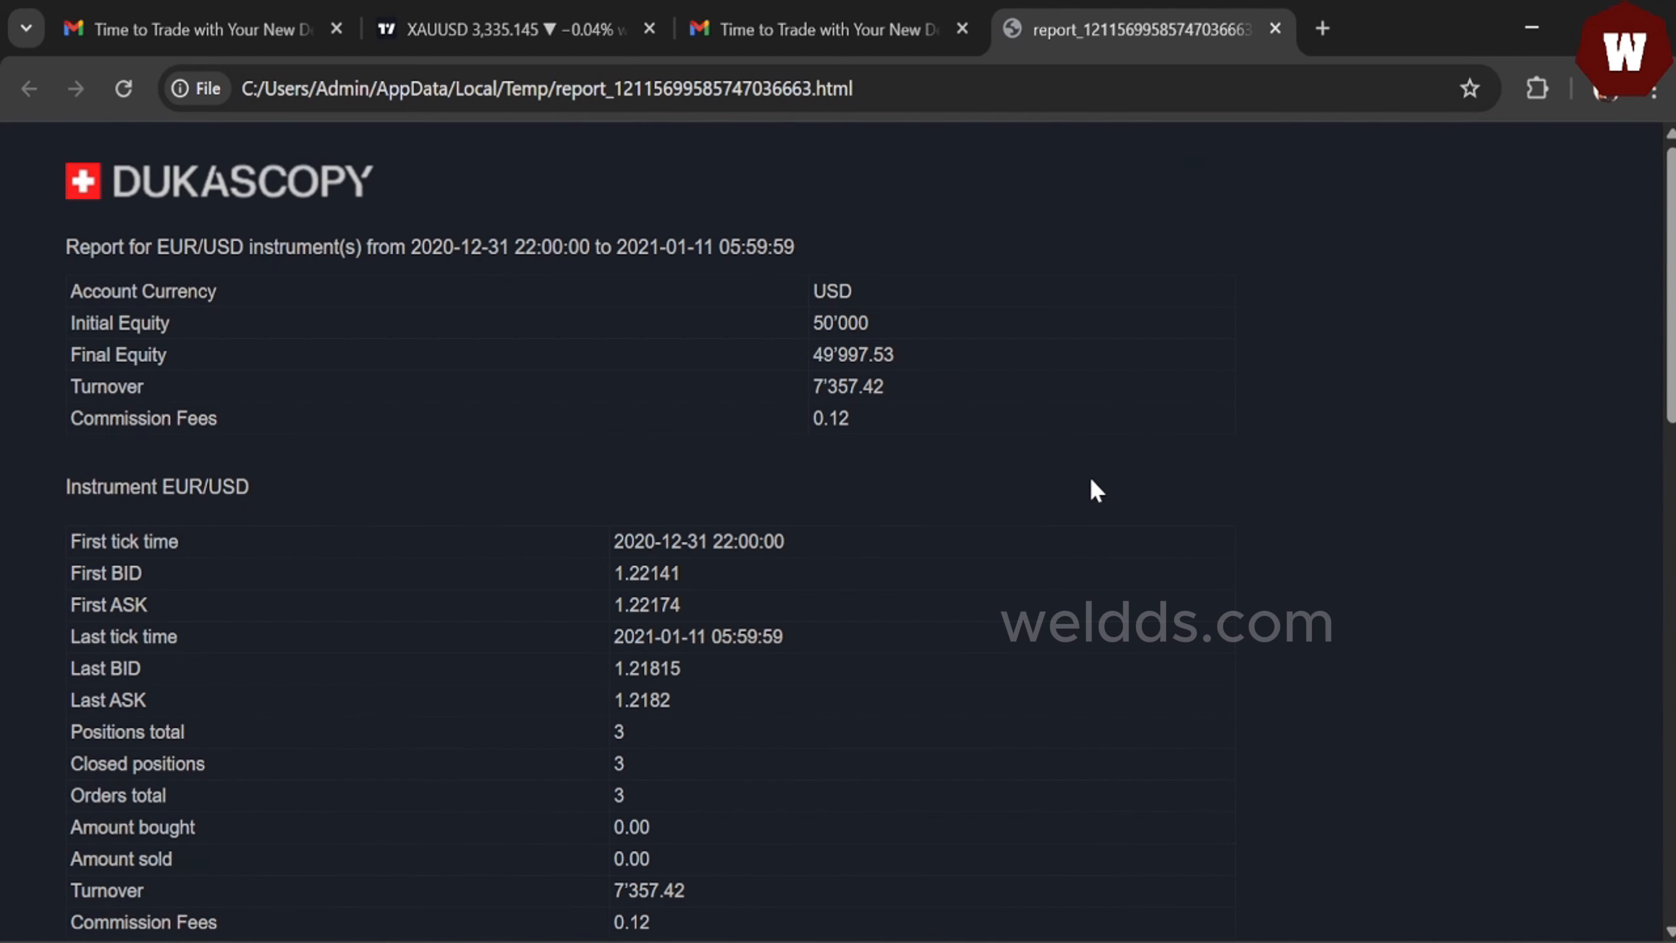
pyautogui.moveTo(1090, 481); pyautogui.dragTo(1208, 448)
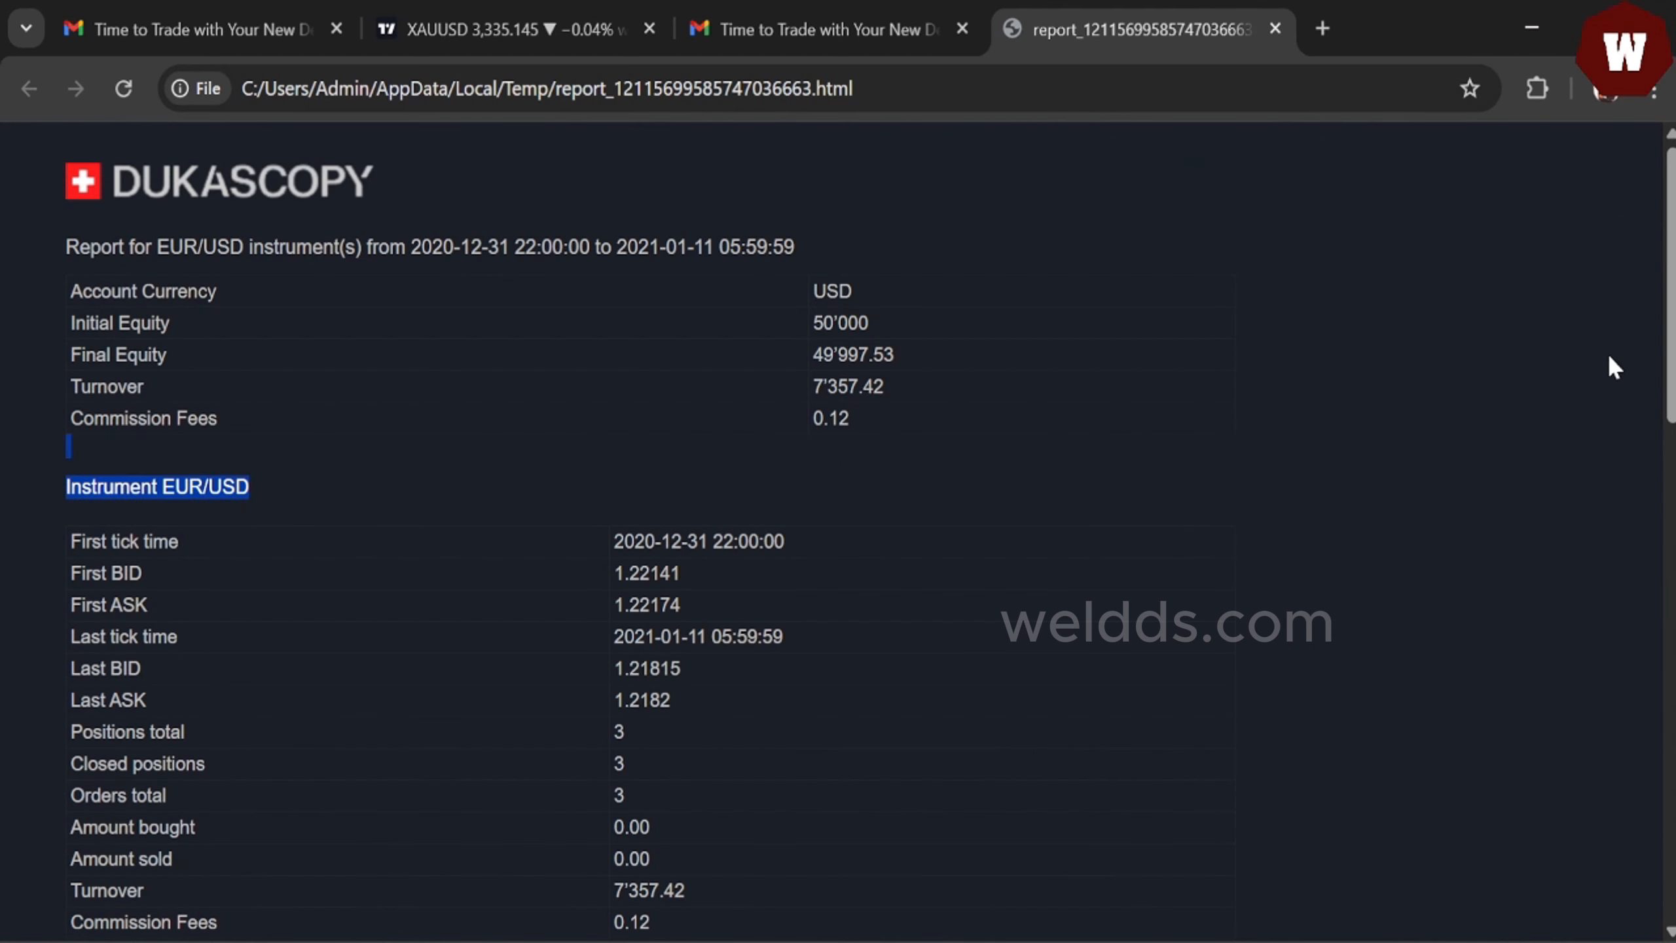
# - Scroll through the report's summary, closed orders and event log
pyautogui.scroll(-2, 1610, 360)
pyautogui.scroll(1, 1639, 348)
pyautogui.scroll(-1, 788, 265)
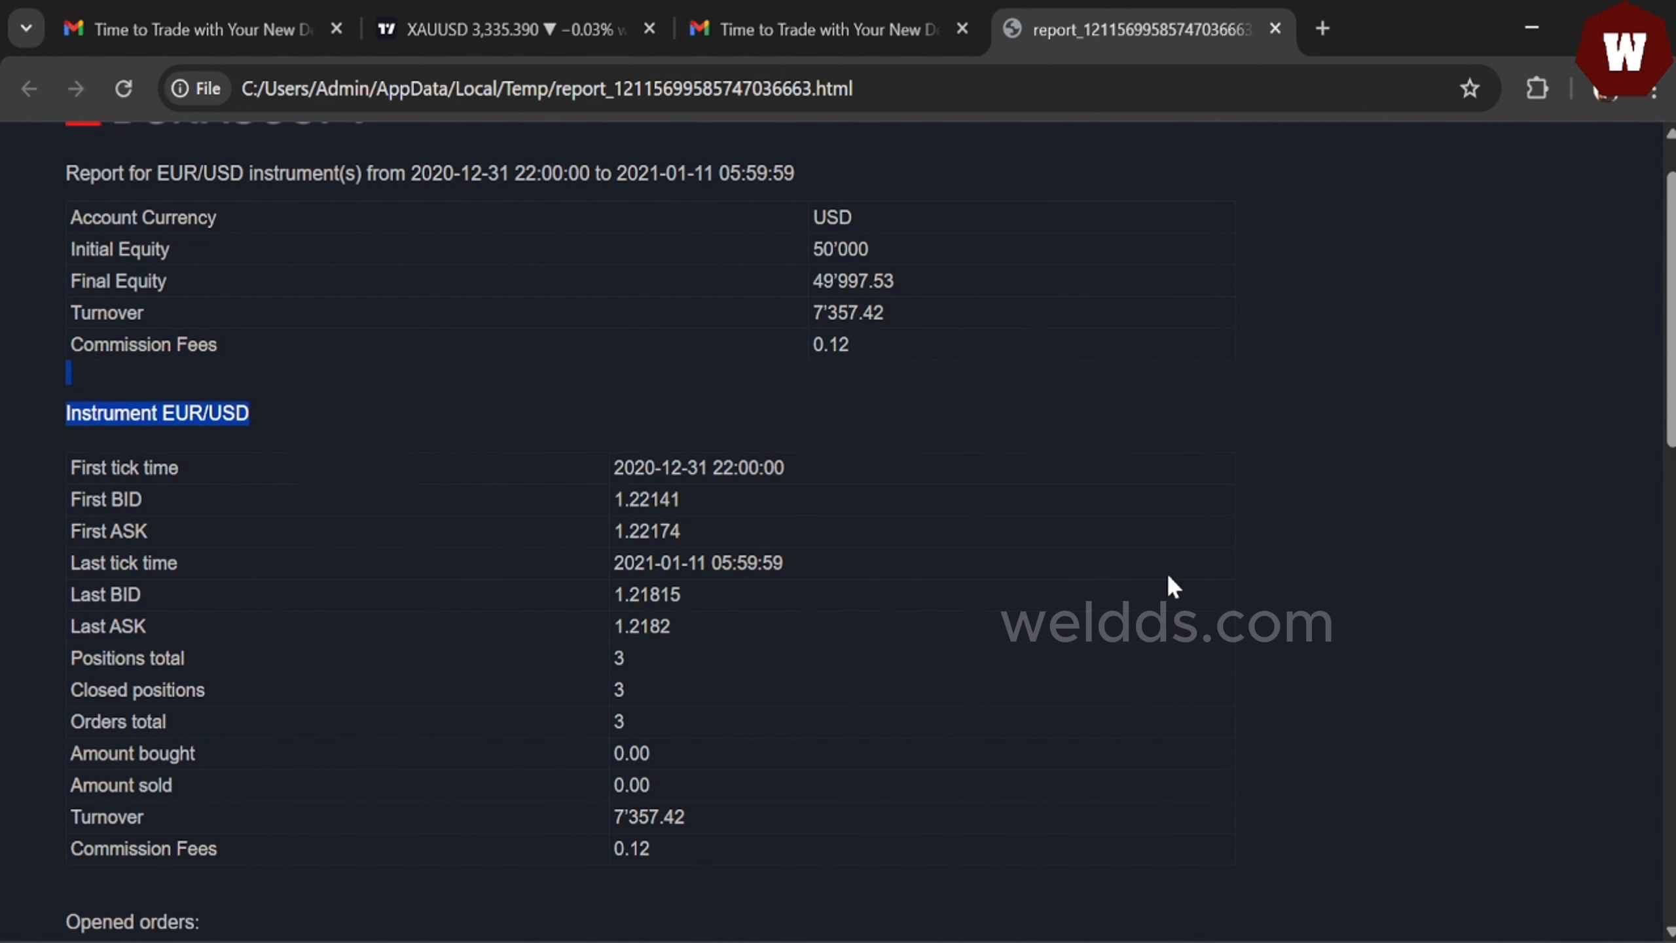
pyautogui.scroll(-5, 1652, 522)
pyautogui.moveTo(1652, 519); pyautogui.dragTo(1649, 545)
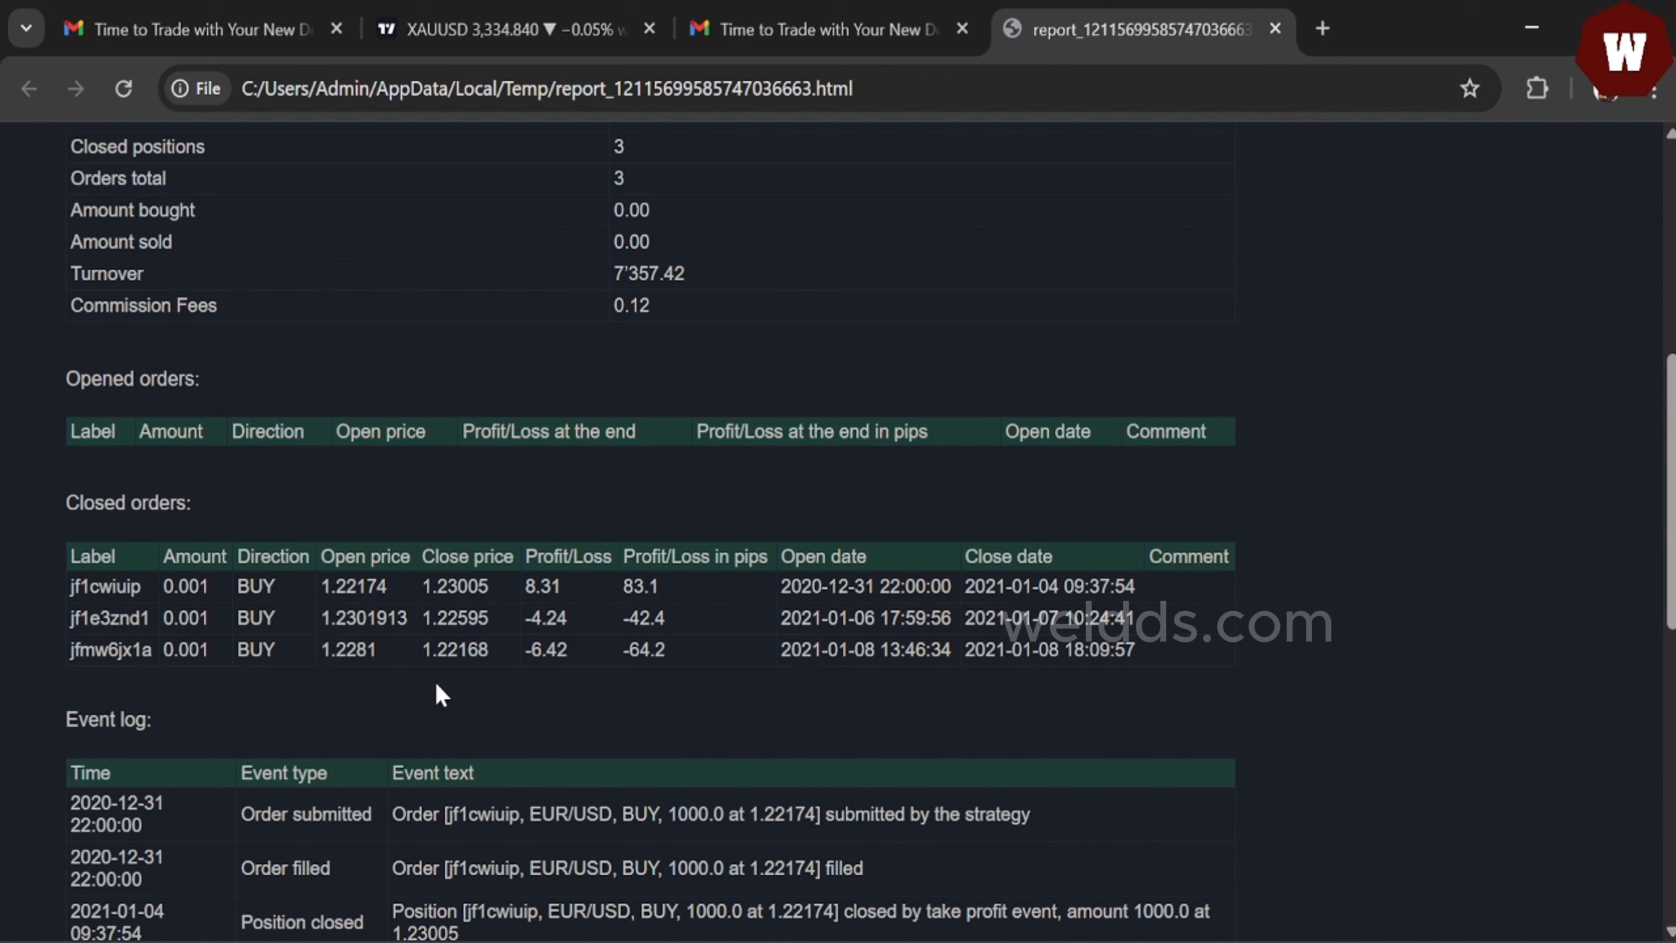
pyautogui.scroll(-3, 1669, 495)
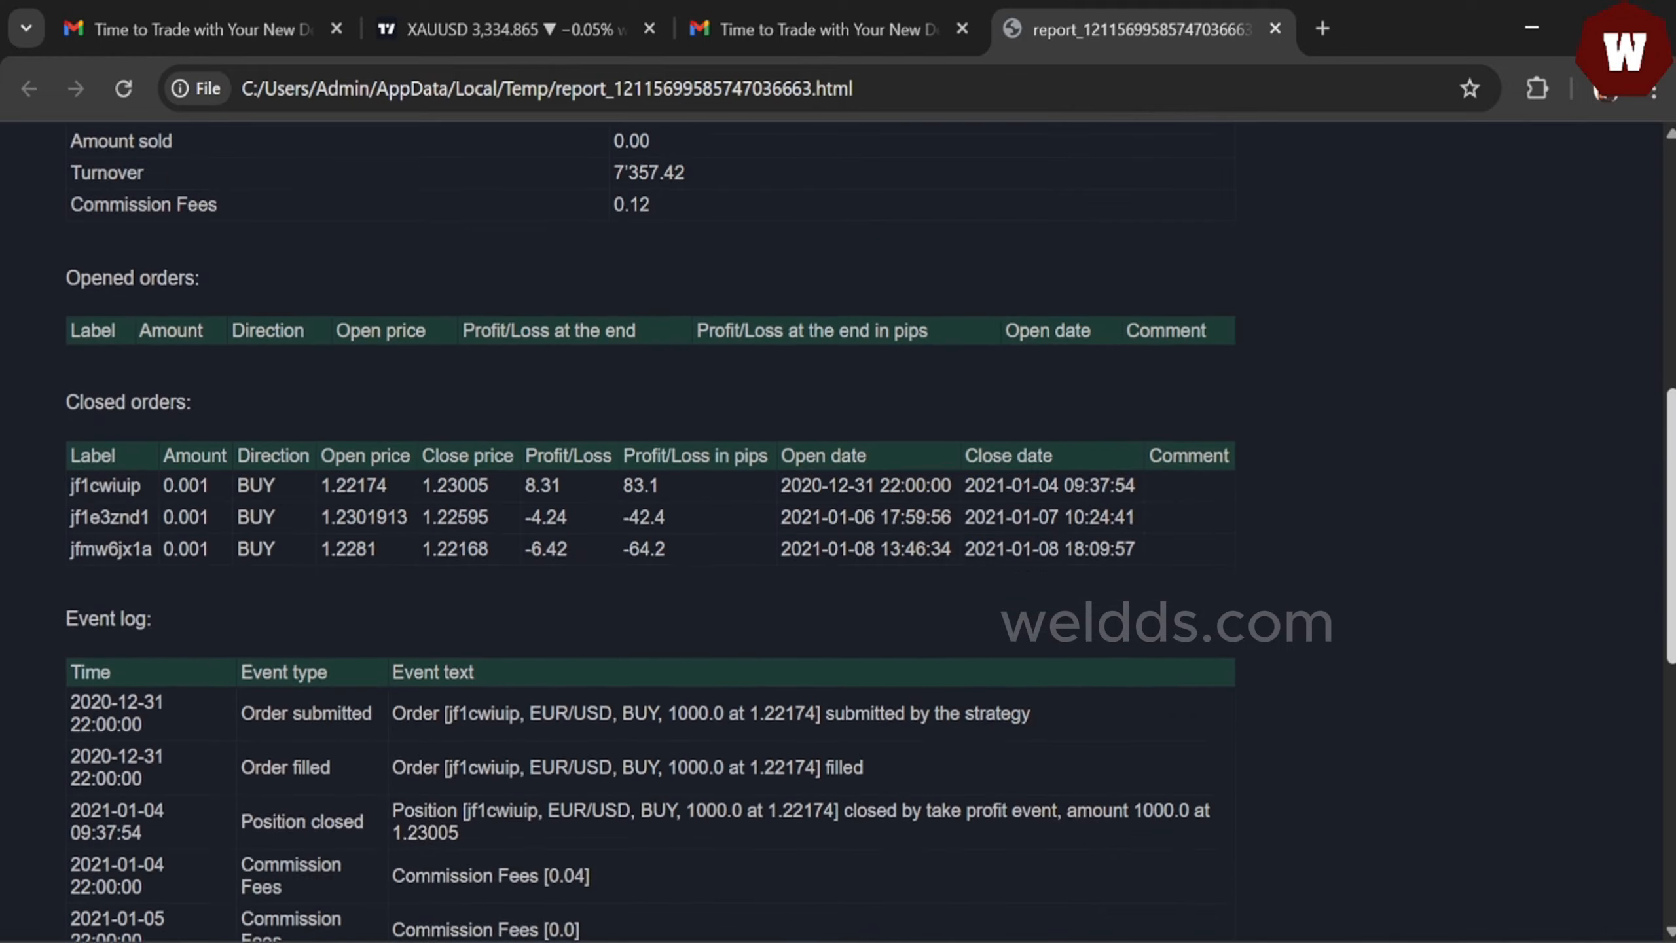
pyautogui.scroll(-3, 838, 529)
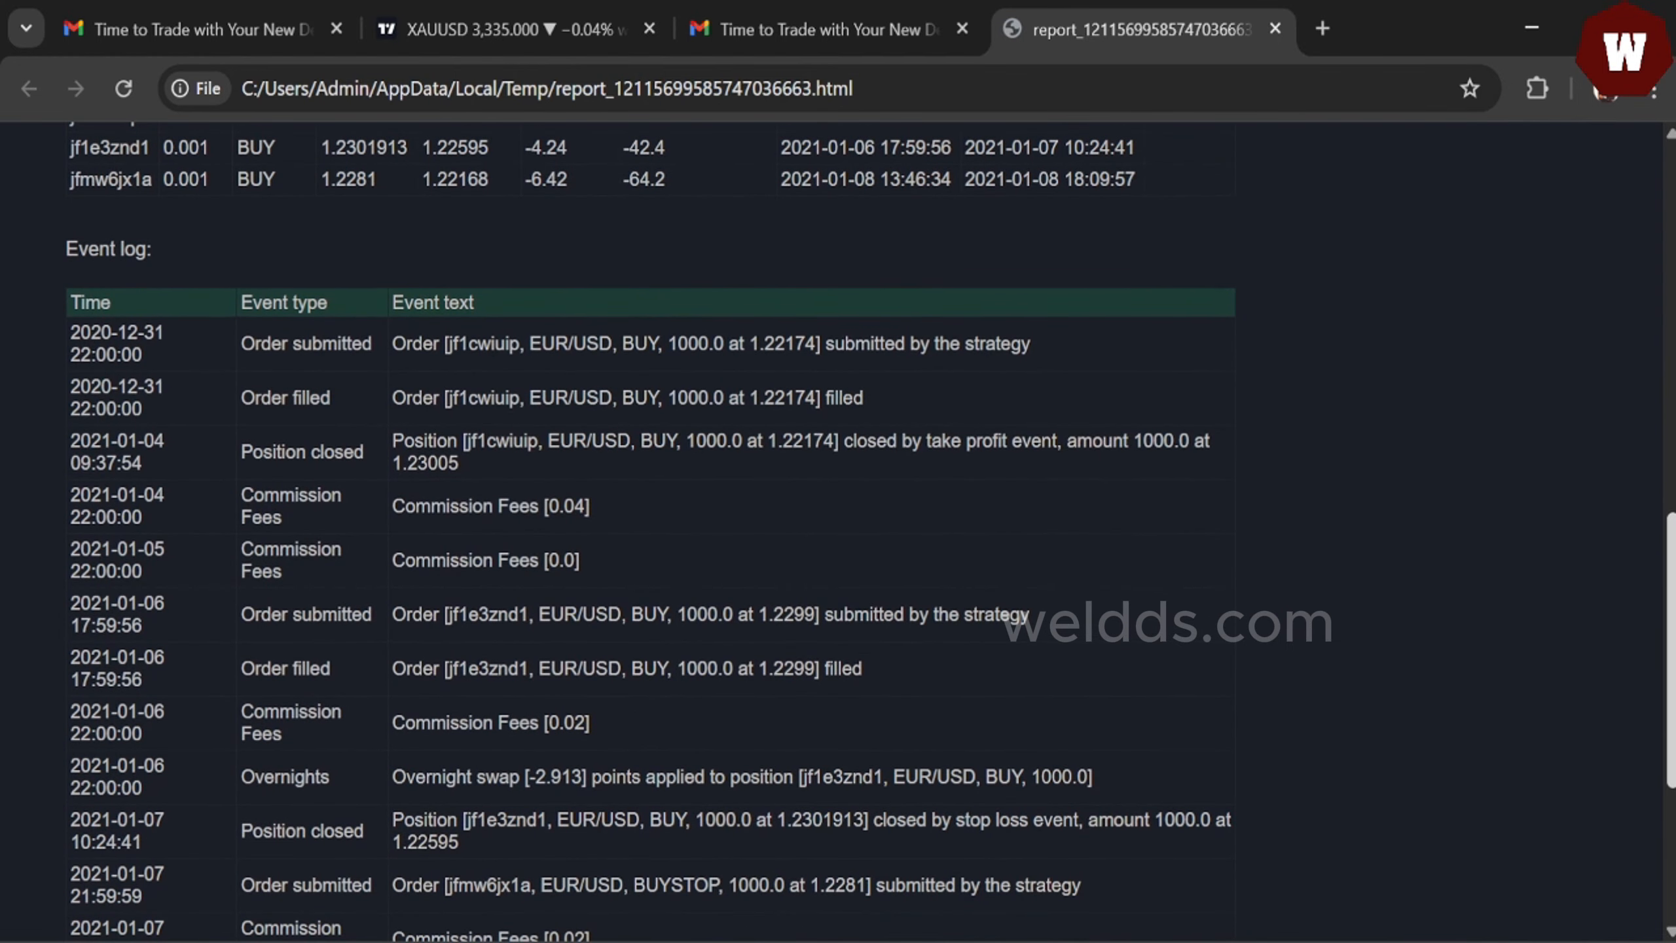
pyautogui.scroll(-6, 838, 528)
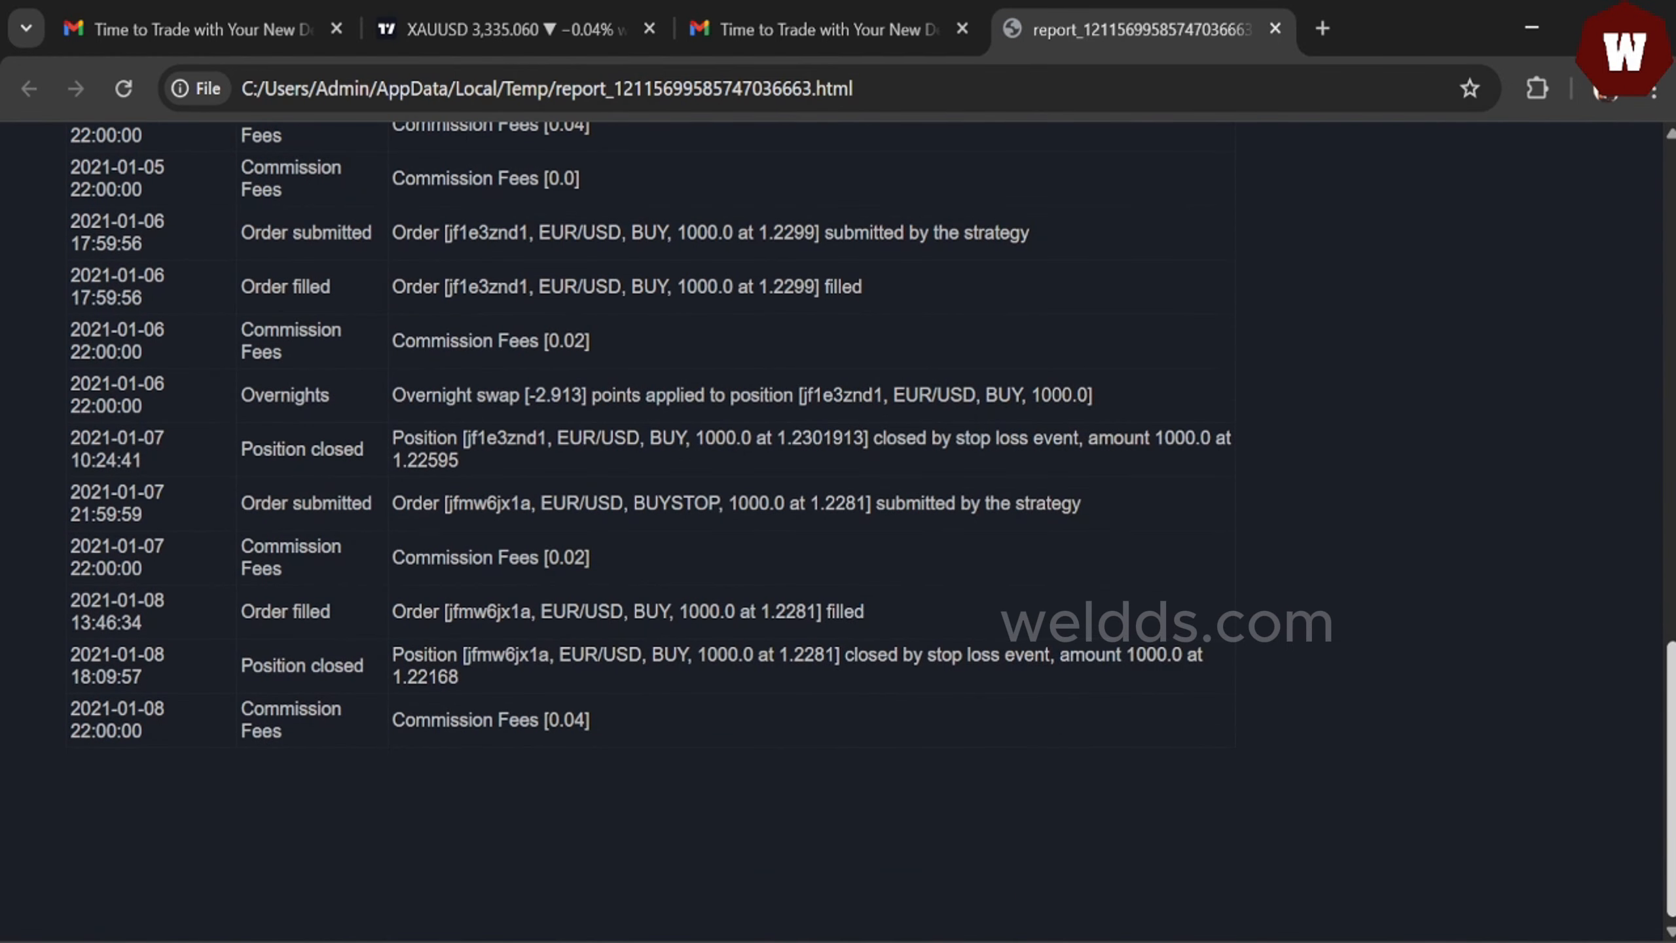
pyautogui.scroll(6, 1670, 744)
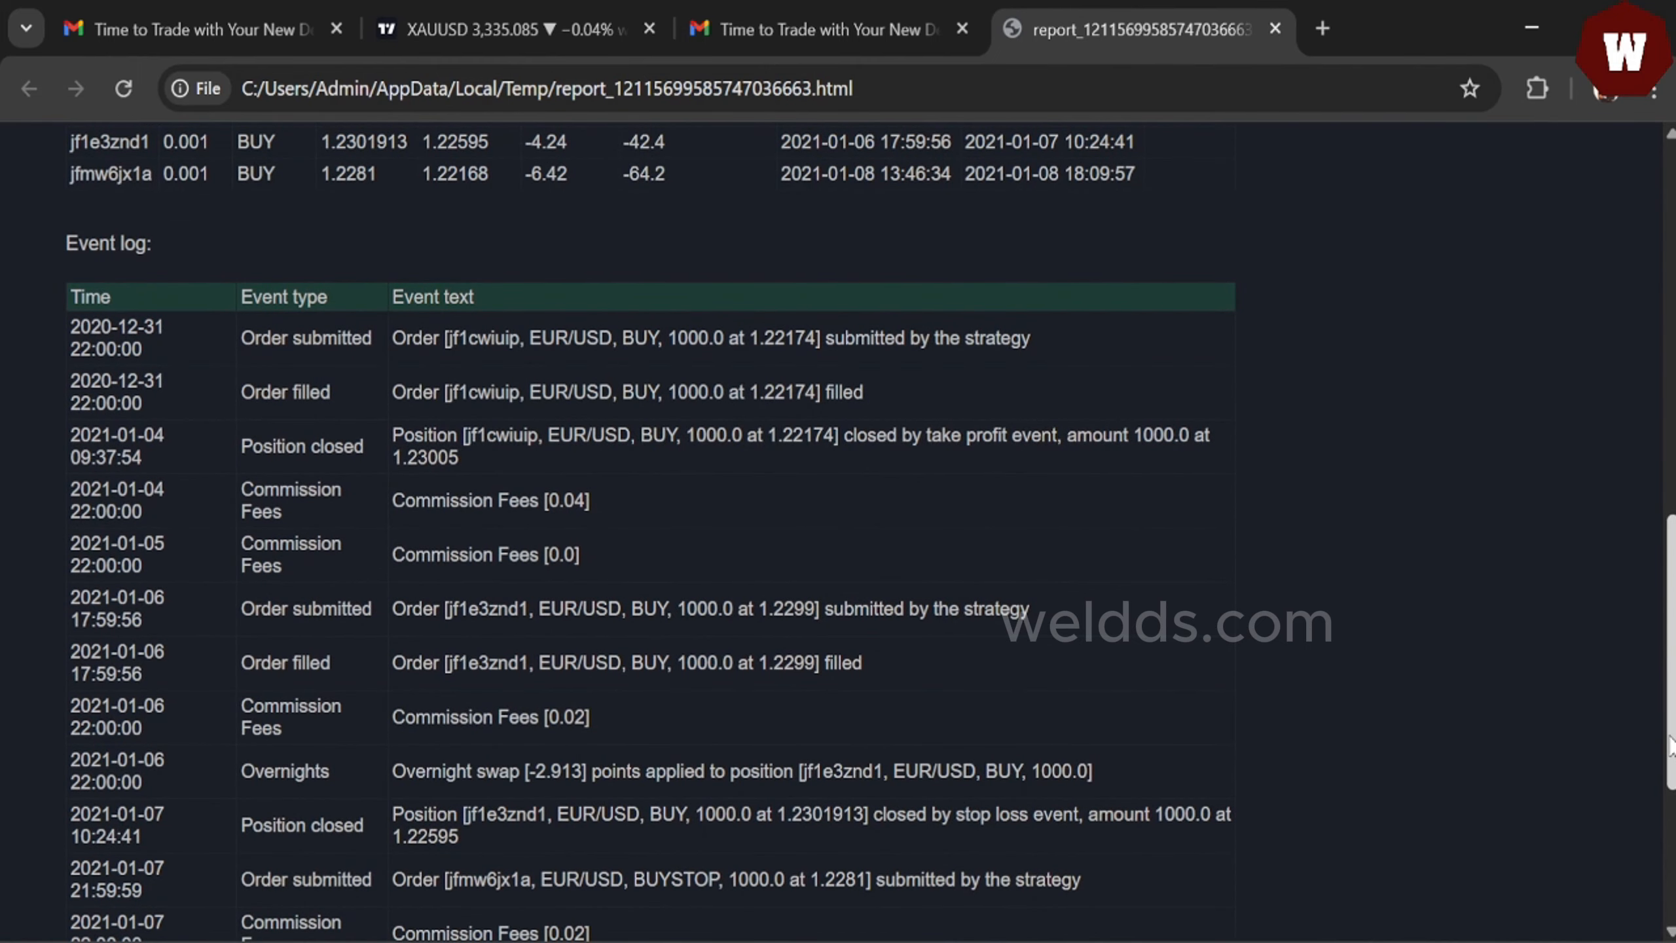
pyautogui.moveTo(1670, 744); pyautogui.dragTo(1670, 719)
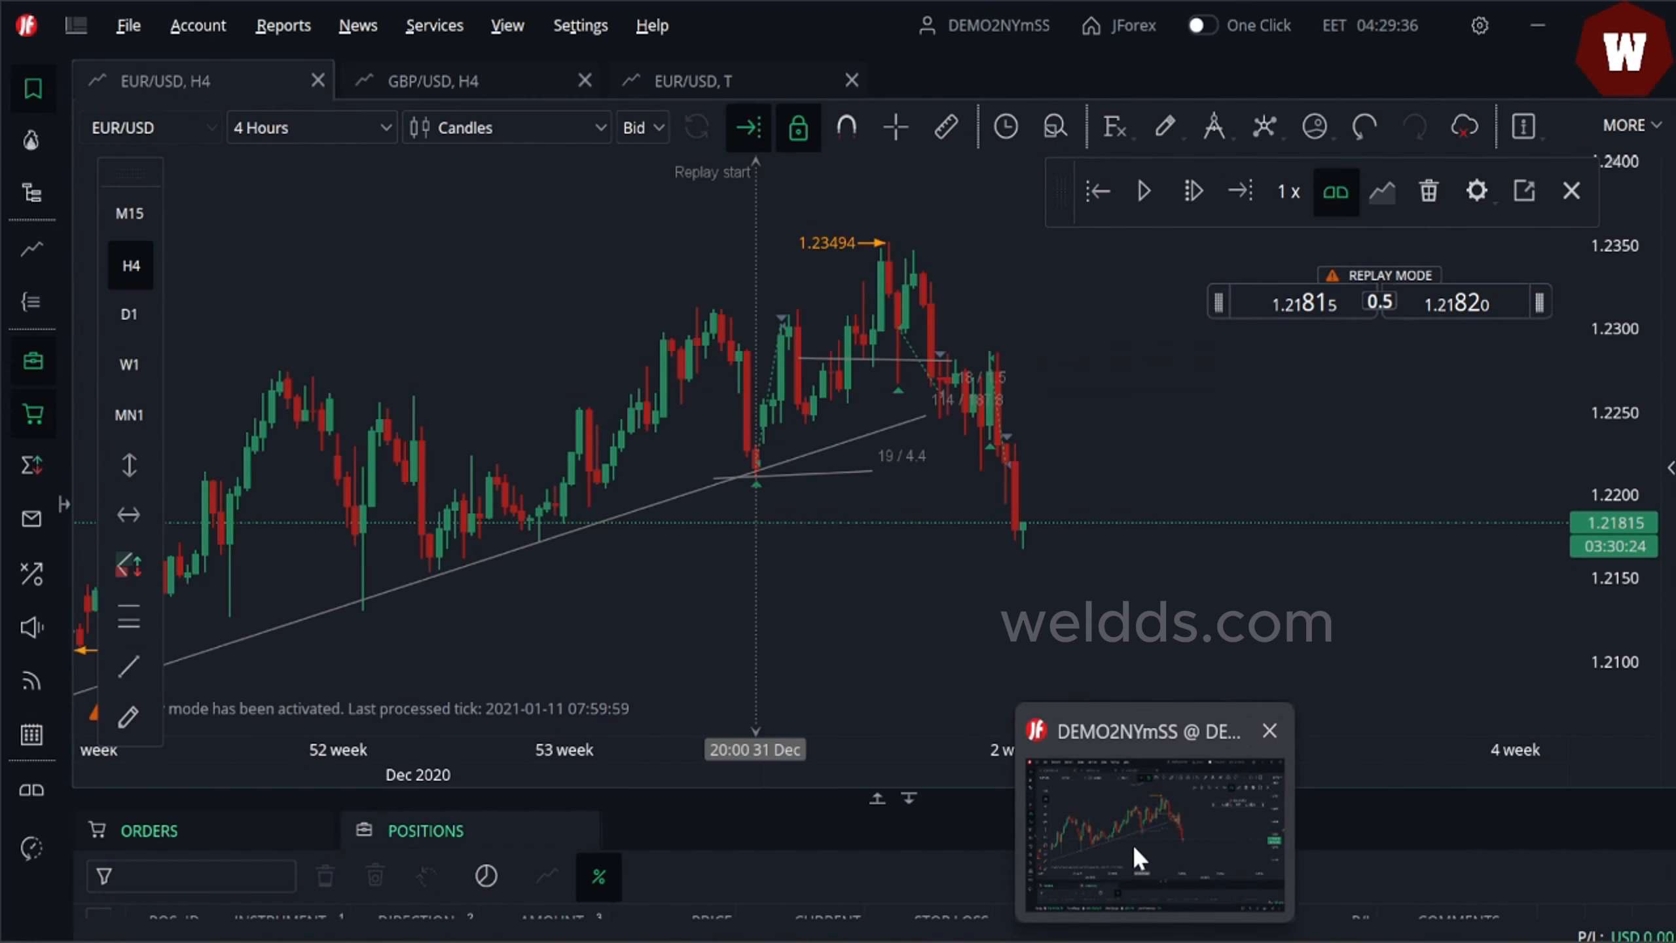
# - Return to the trading platform, open the chart's More widget options and pan the 4-hour chart
pyautogui.click(1132, 844)
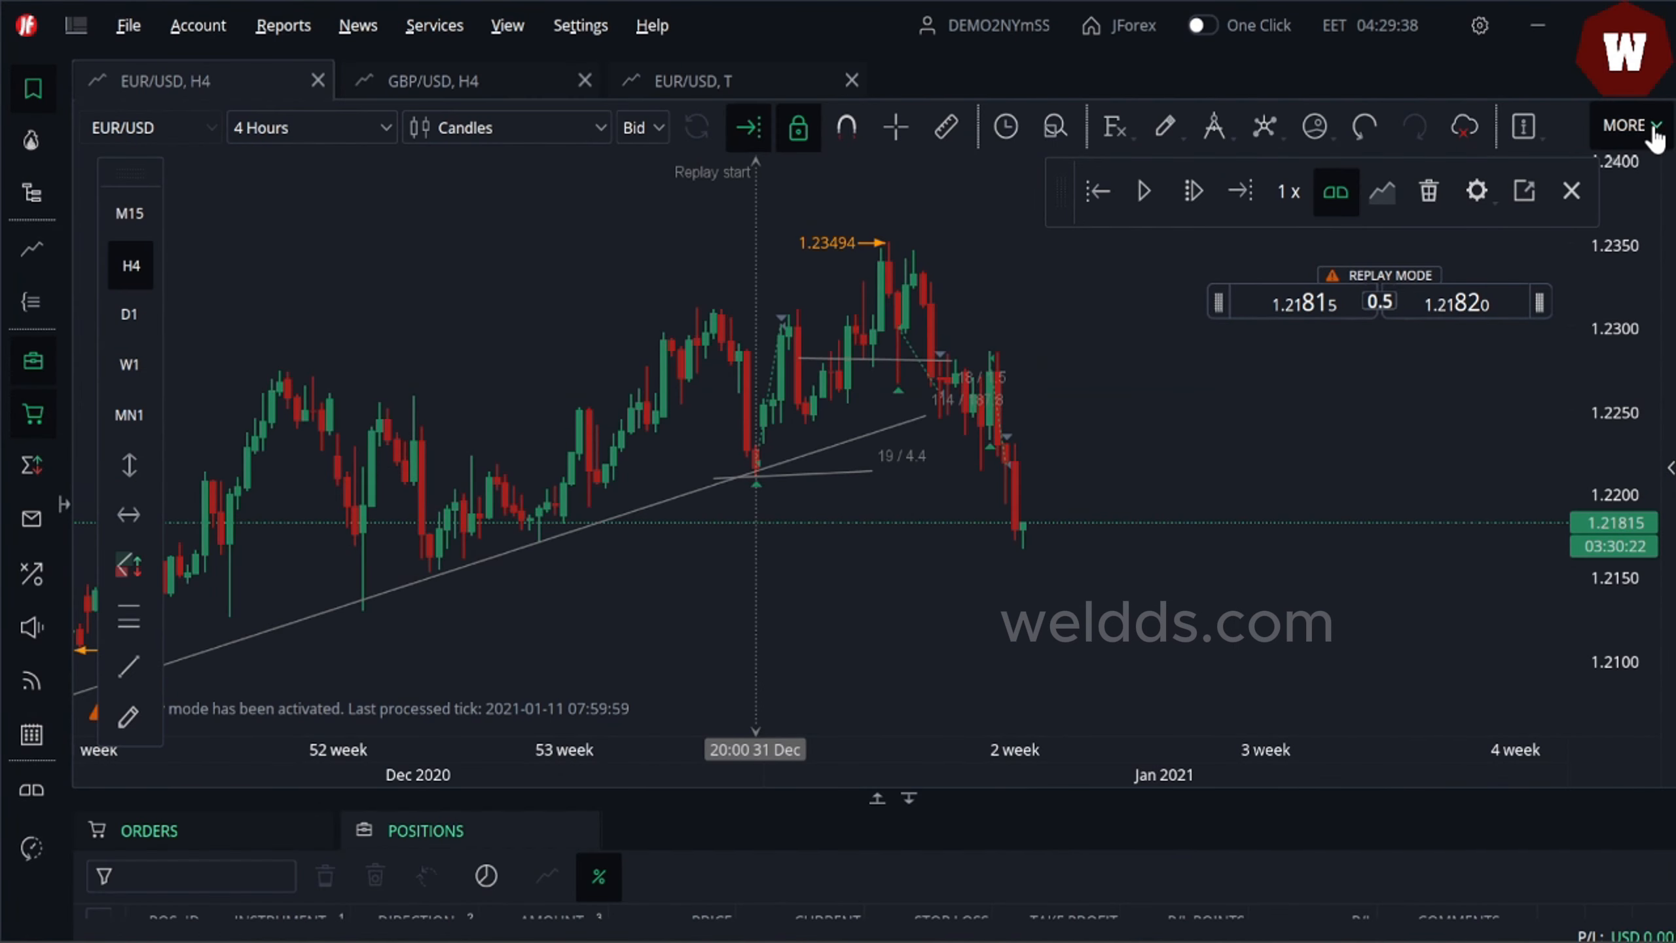
pyautogui.click(1629, 126)
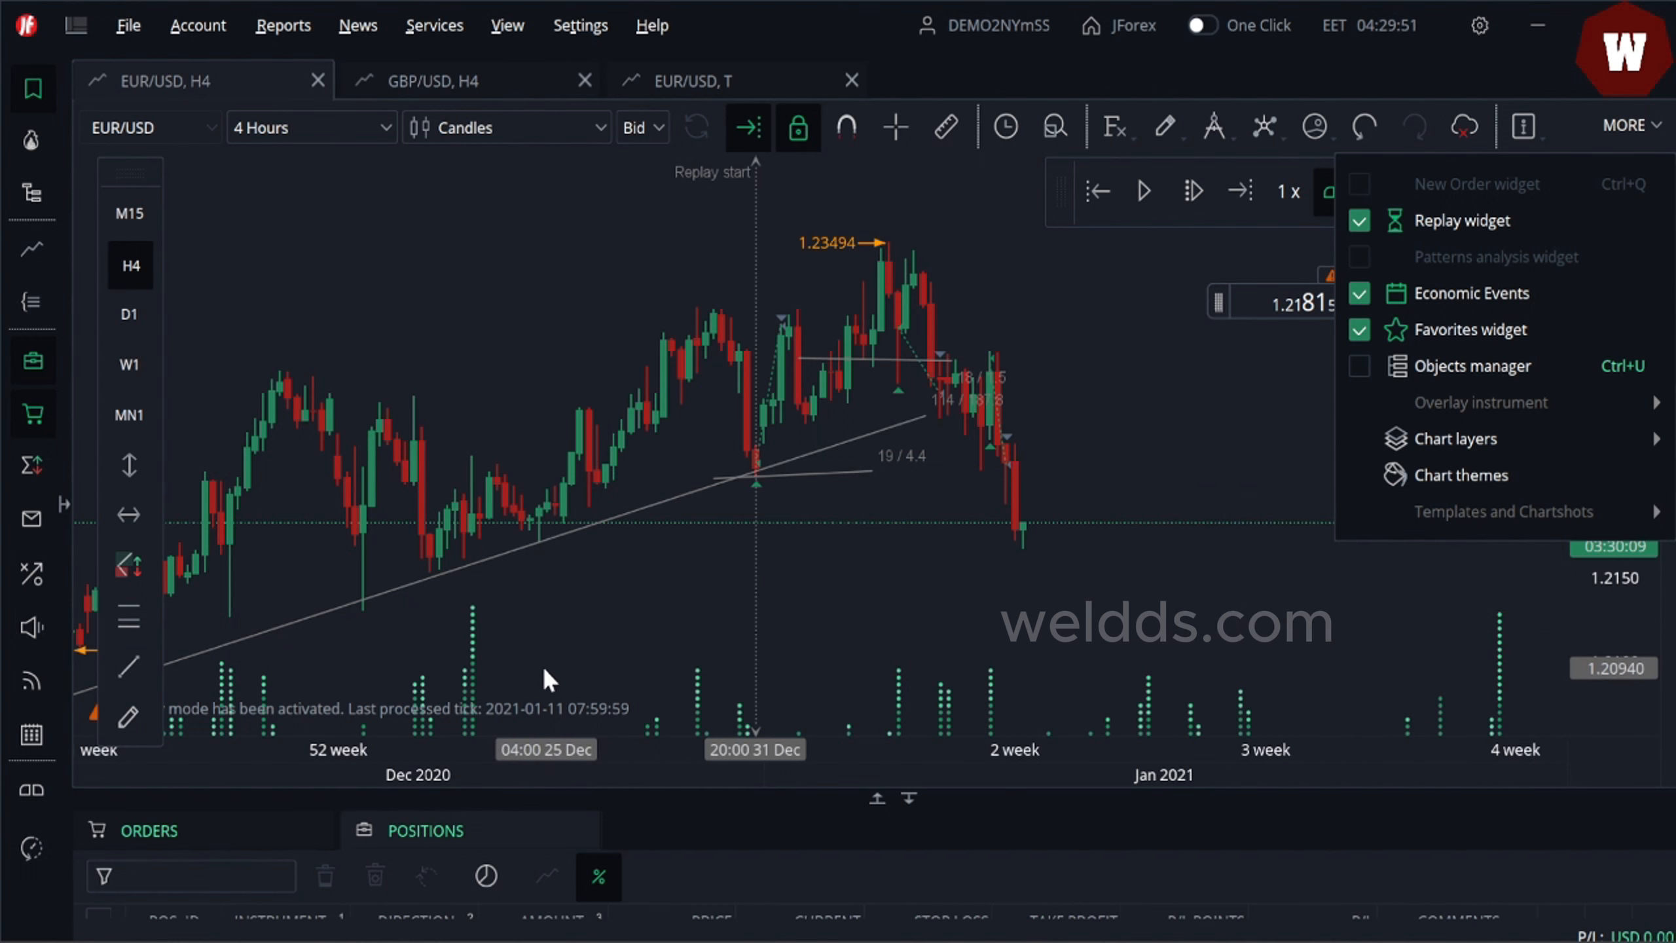
pyautogui.moveTo(472, 645)
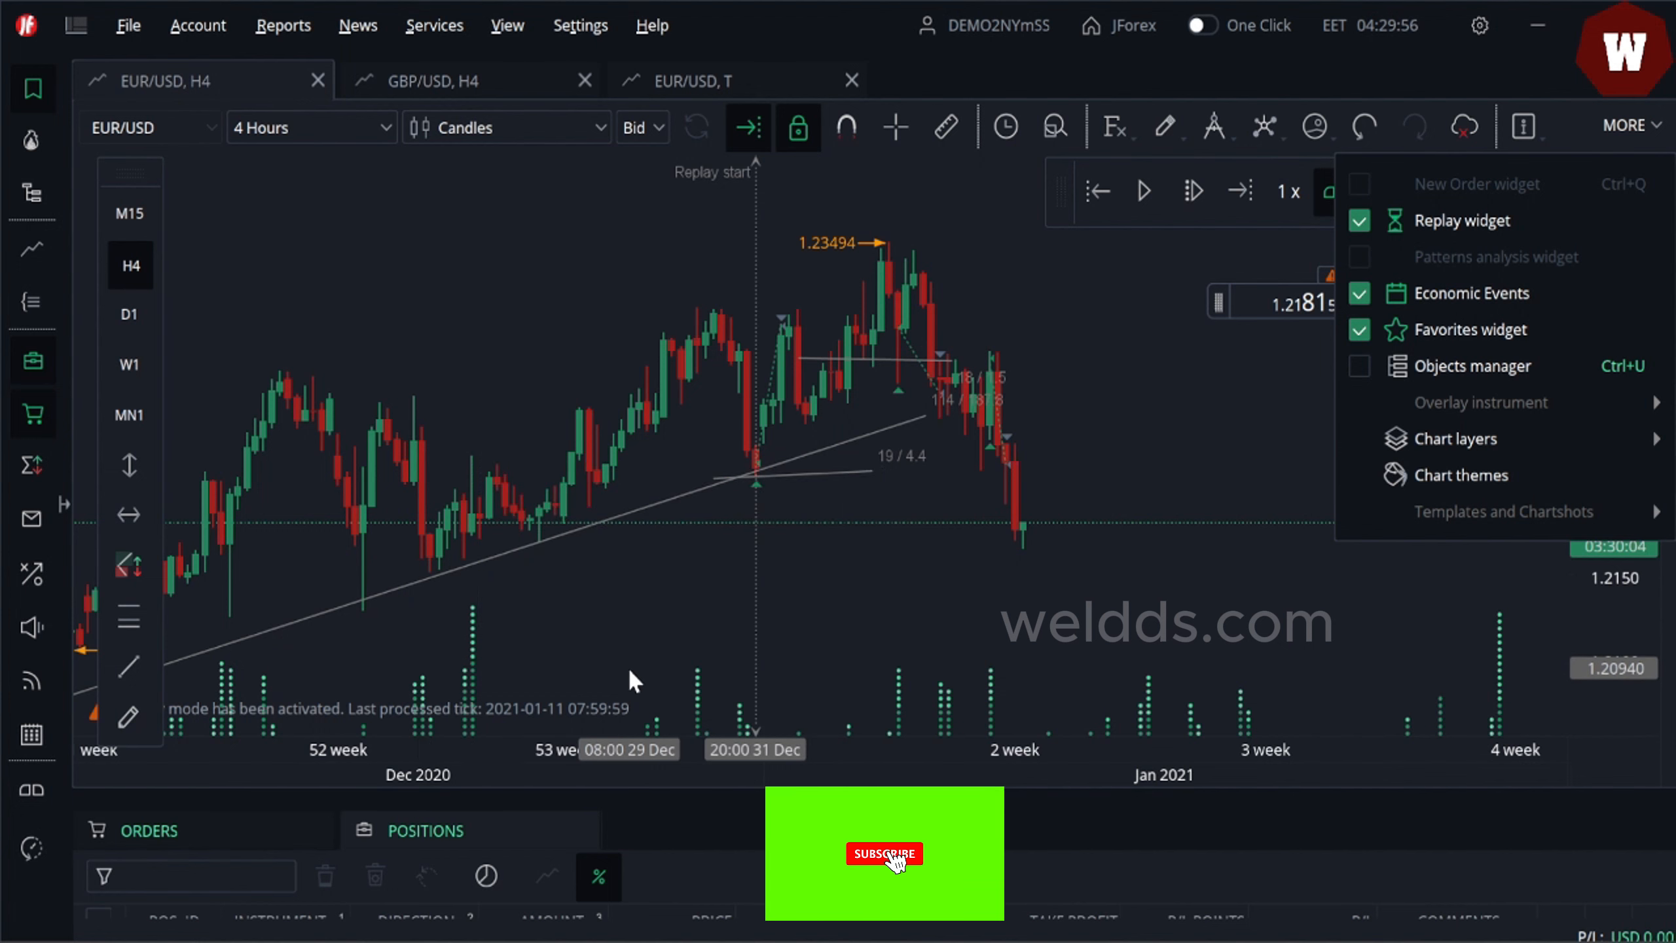
pyautogui.moveTo(688, 680); pyautogui.dragTo(1262, 652)
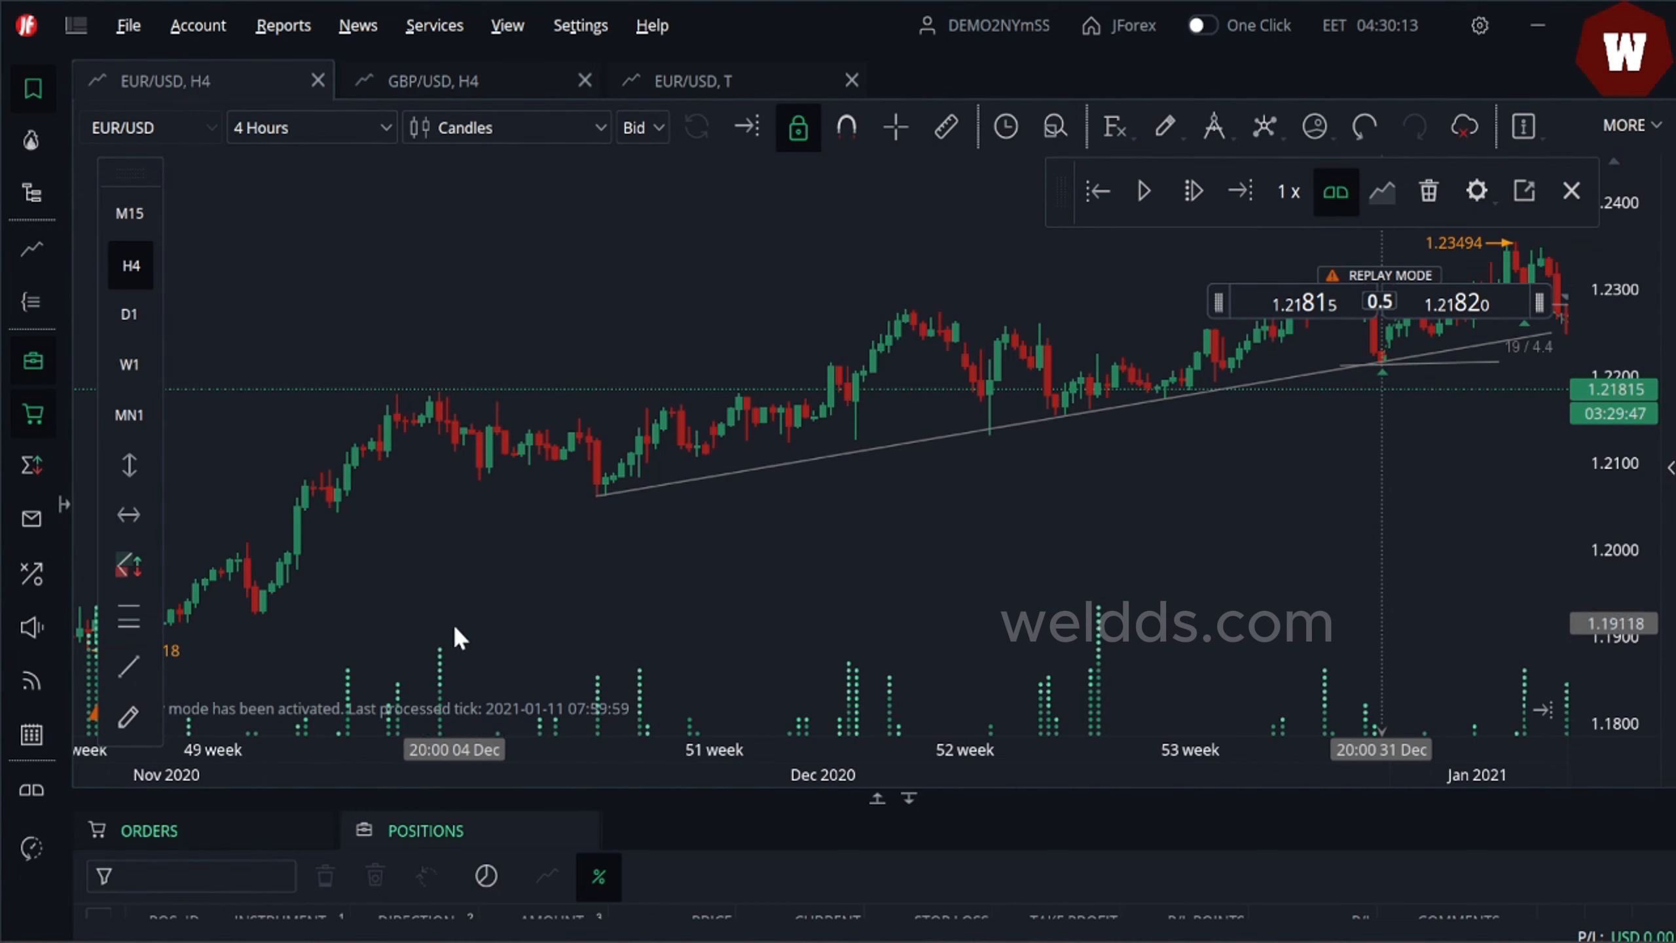
pyautogui.moveTo(439, 672)
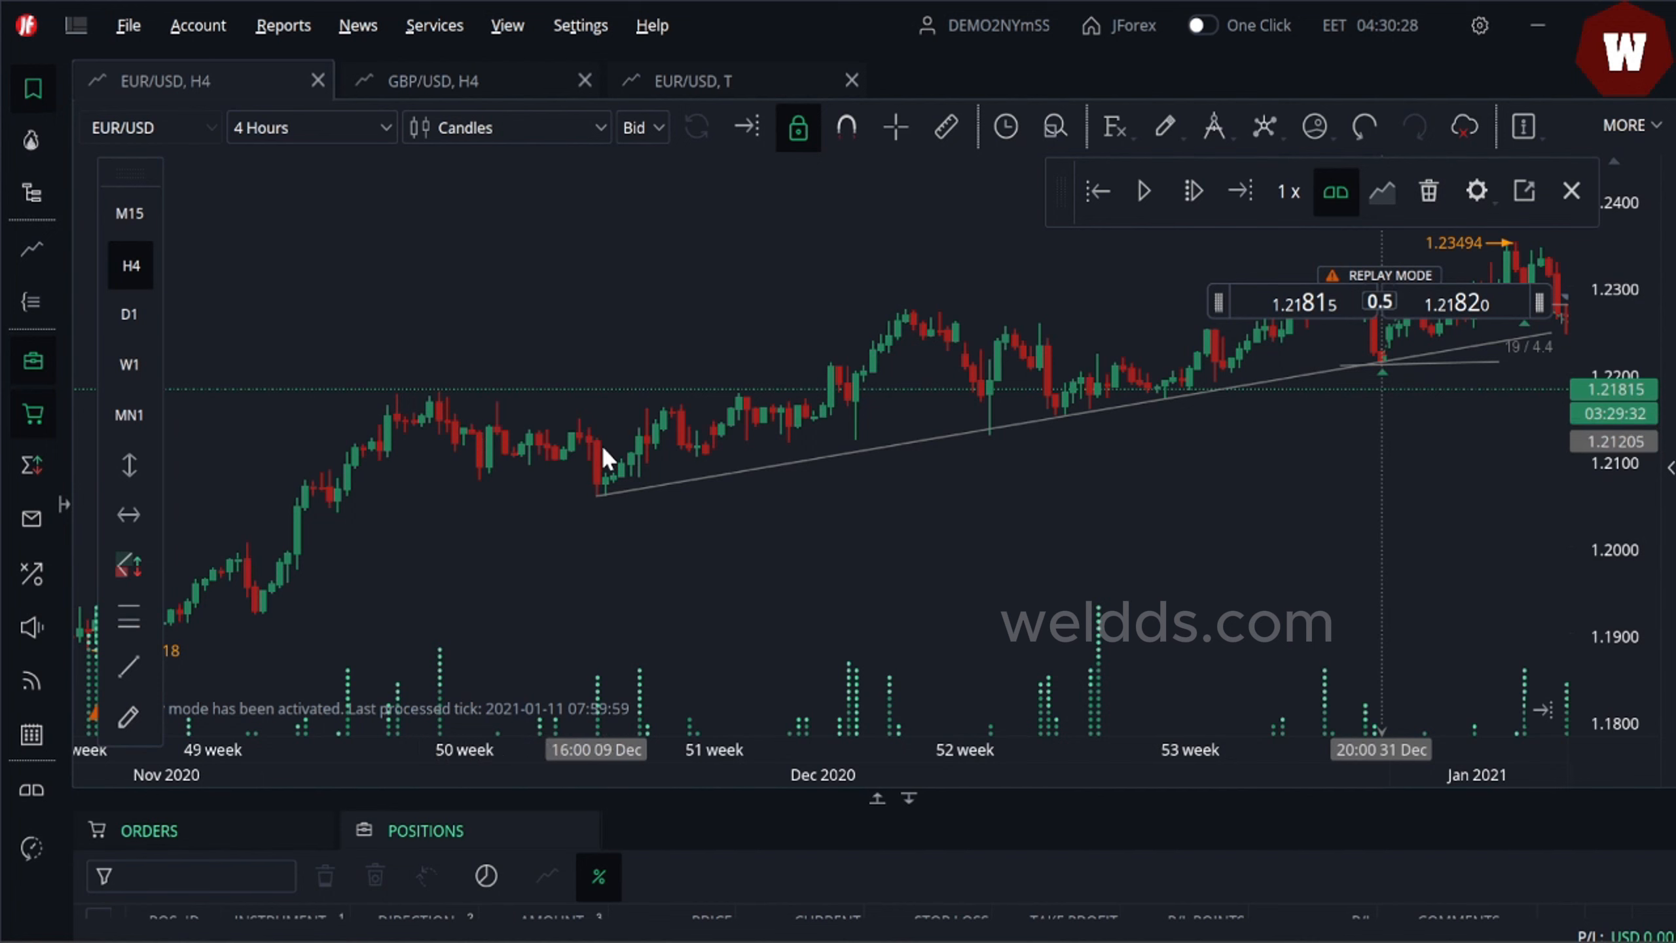
pyautogui.moveTo(643, 686)
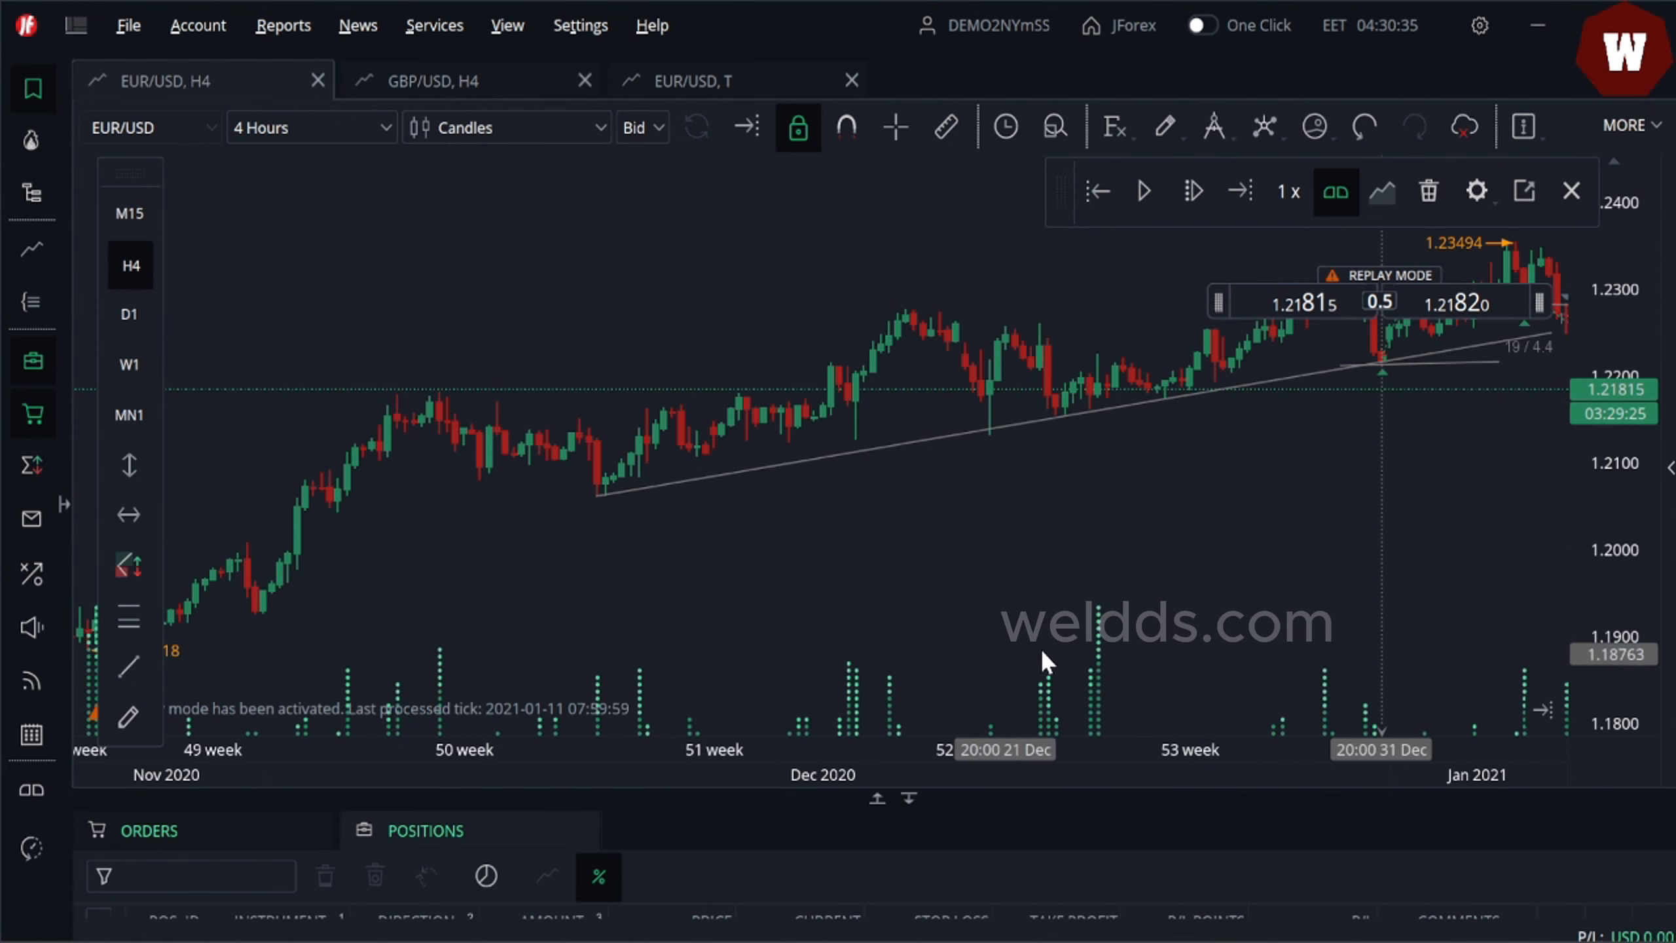
# - Pan the 4-hour EUR/USD chart to bring the latest replay candles into view
pyautogui.moveTo(1526, 690)
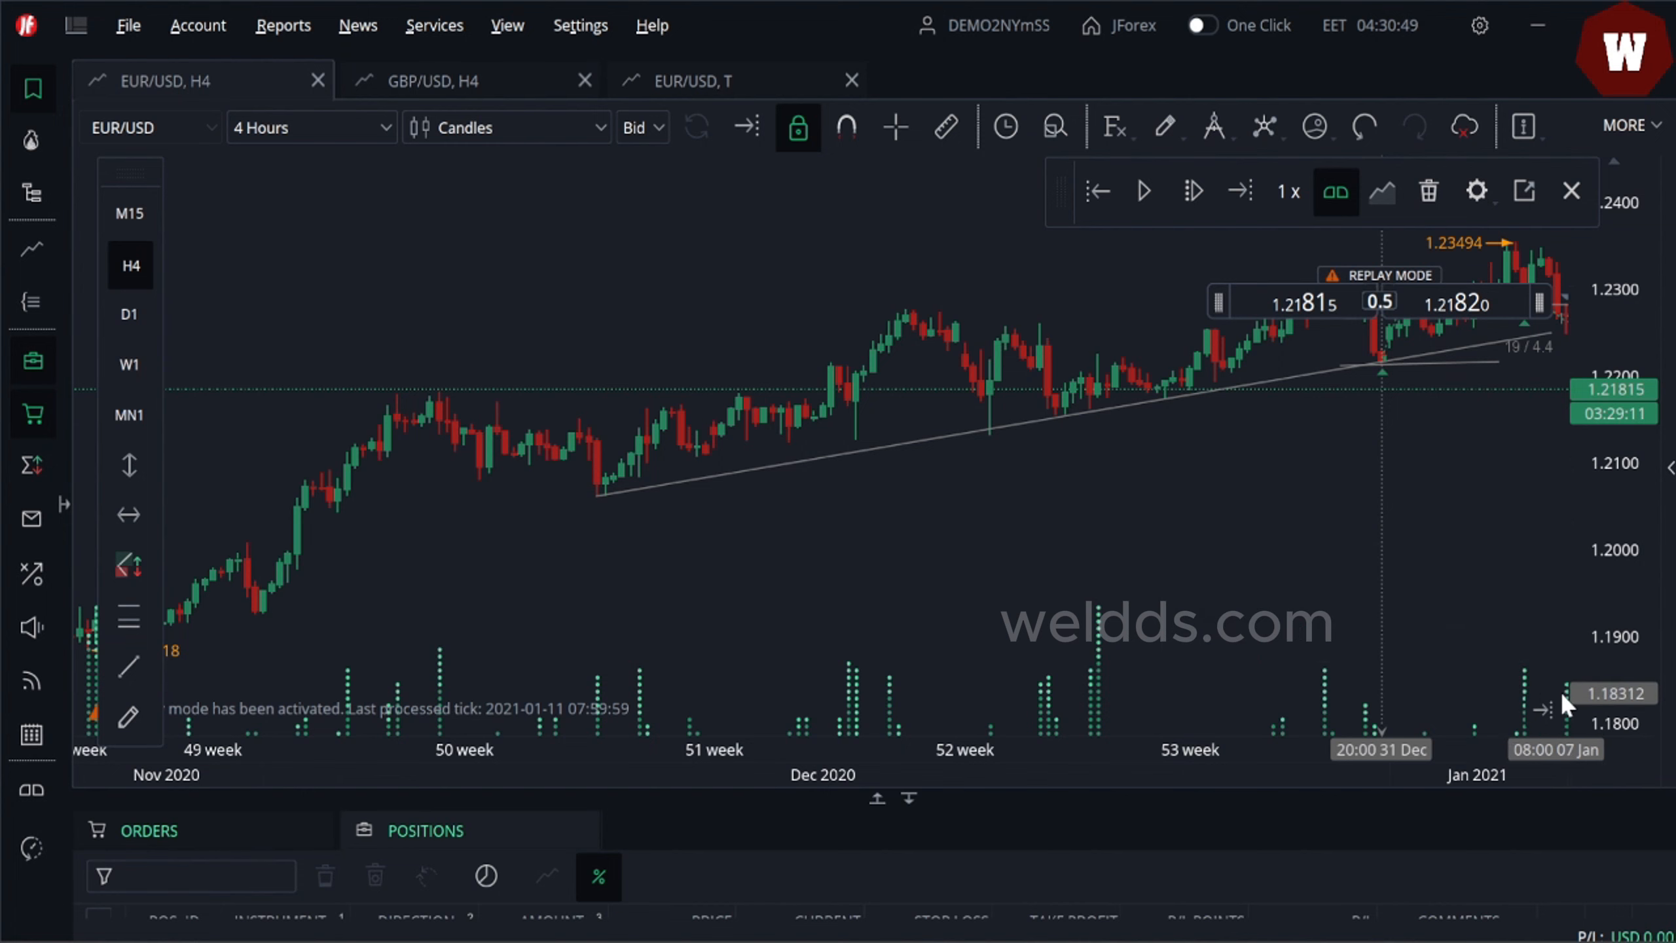
pyautogui.moveTo(1435, 512); pyautogui.dragTo(976, 558)
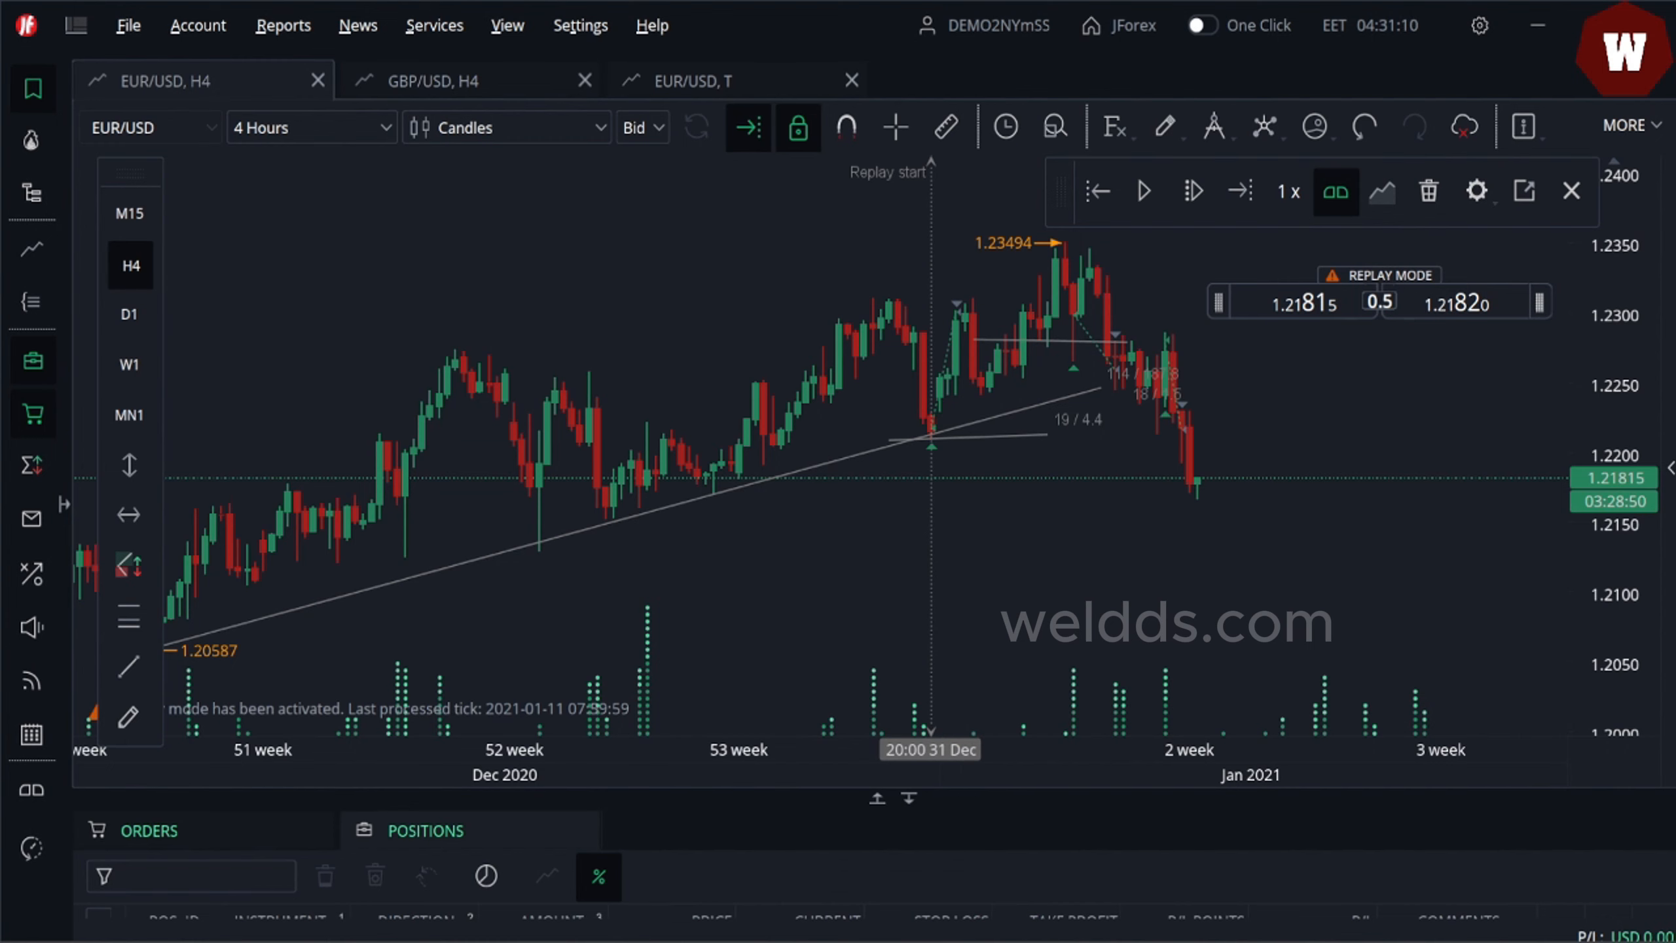
# - Switch to the web browser, open a new tab and search Google for dukascopy
pyautogui.moveTo(924, 940)
pyautogui.click(927, 898)
pyautogui.hotkey('ctrl', 't')
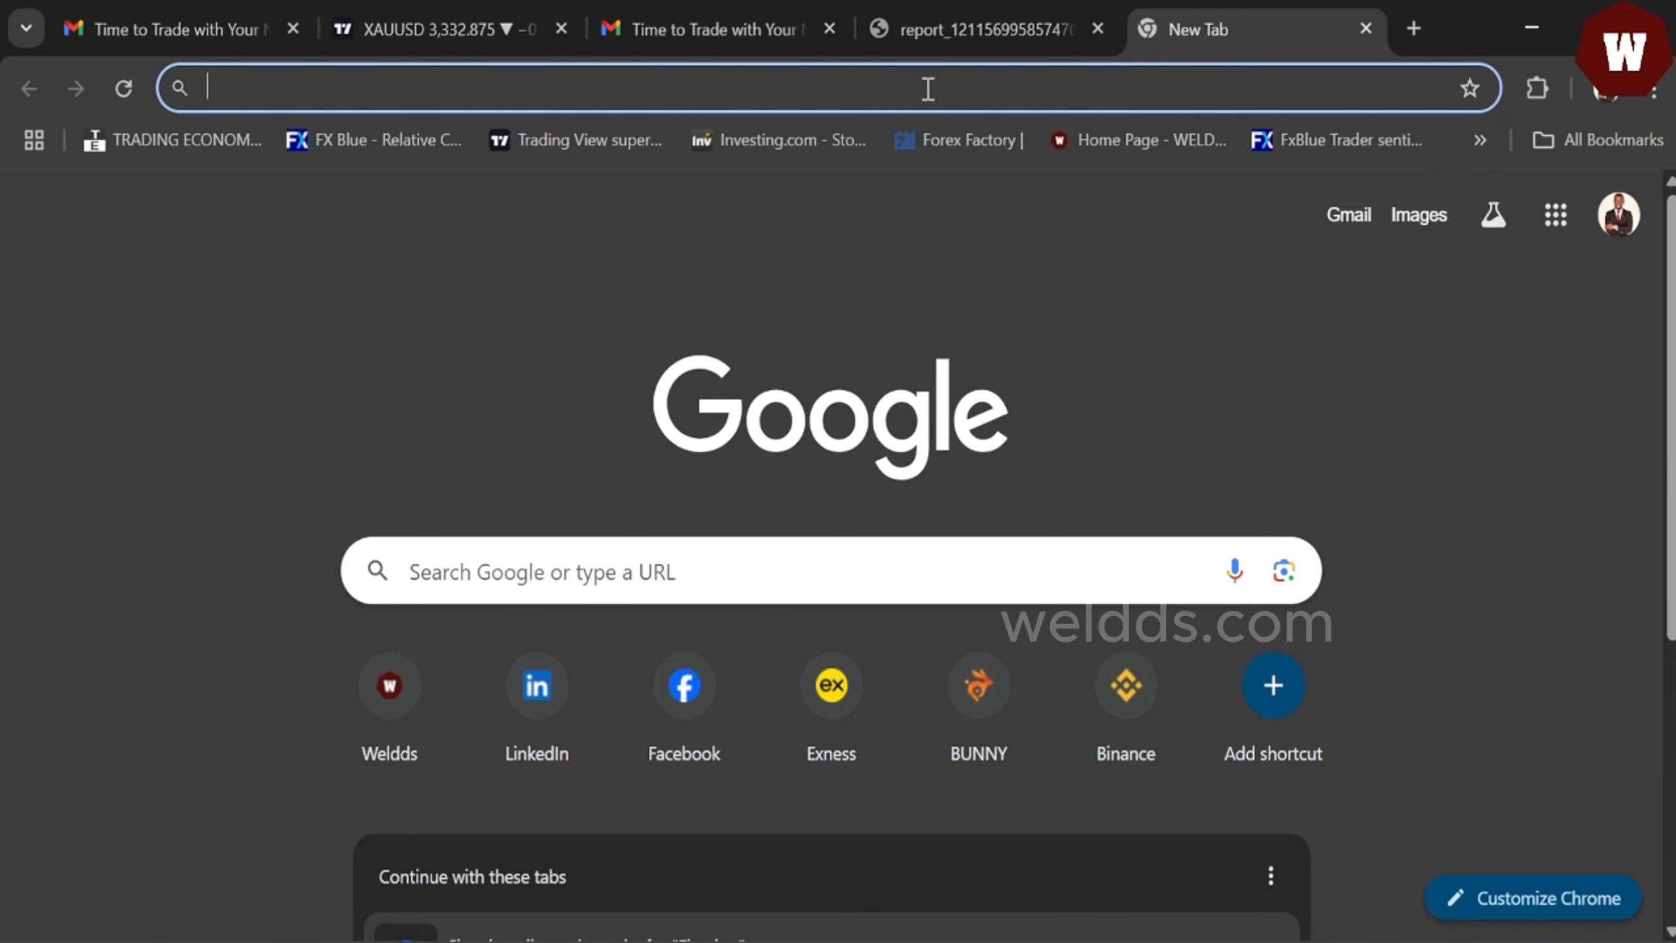
pyautogui.write('du')
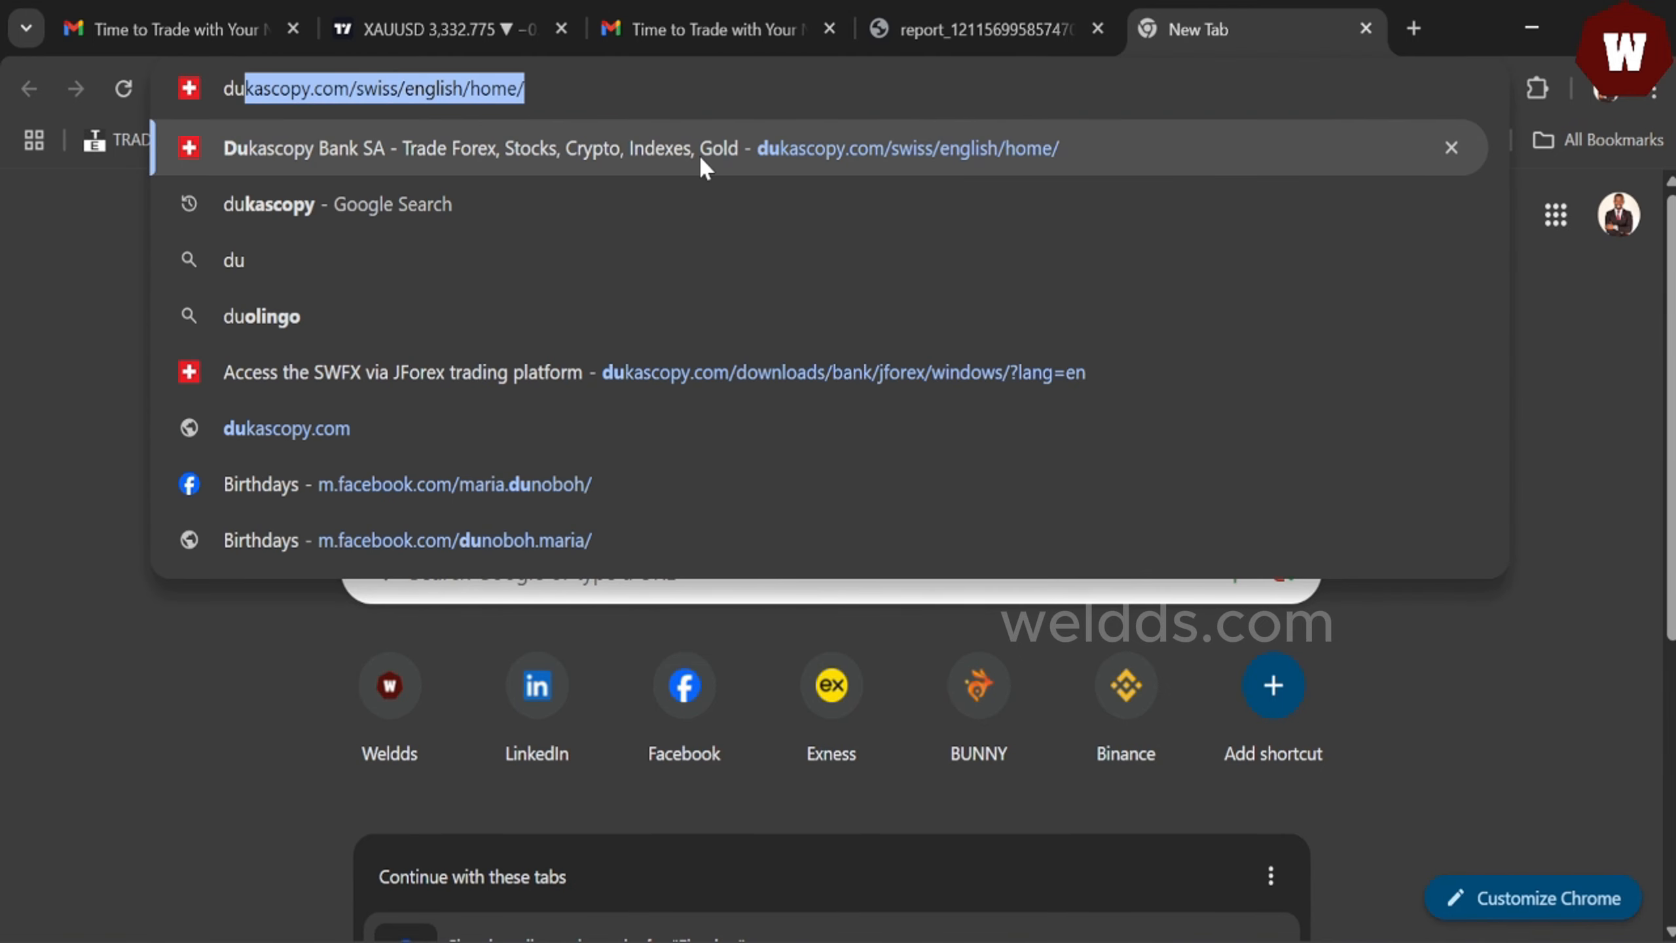
pyautogui.click(375, 204)
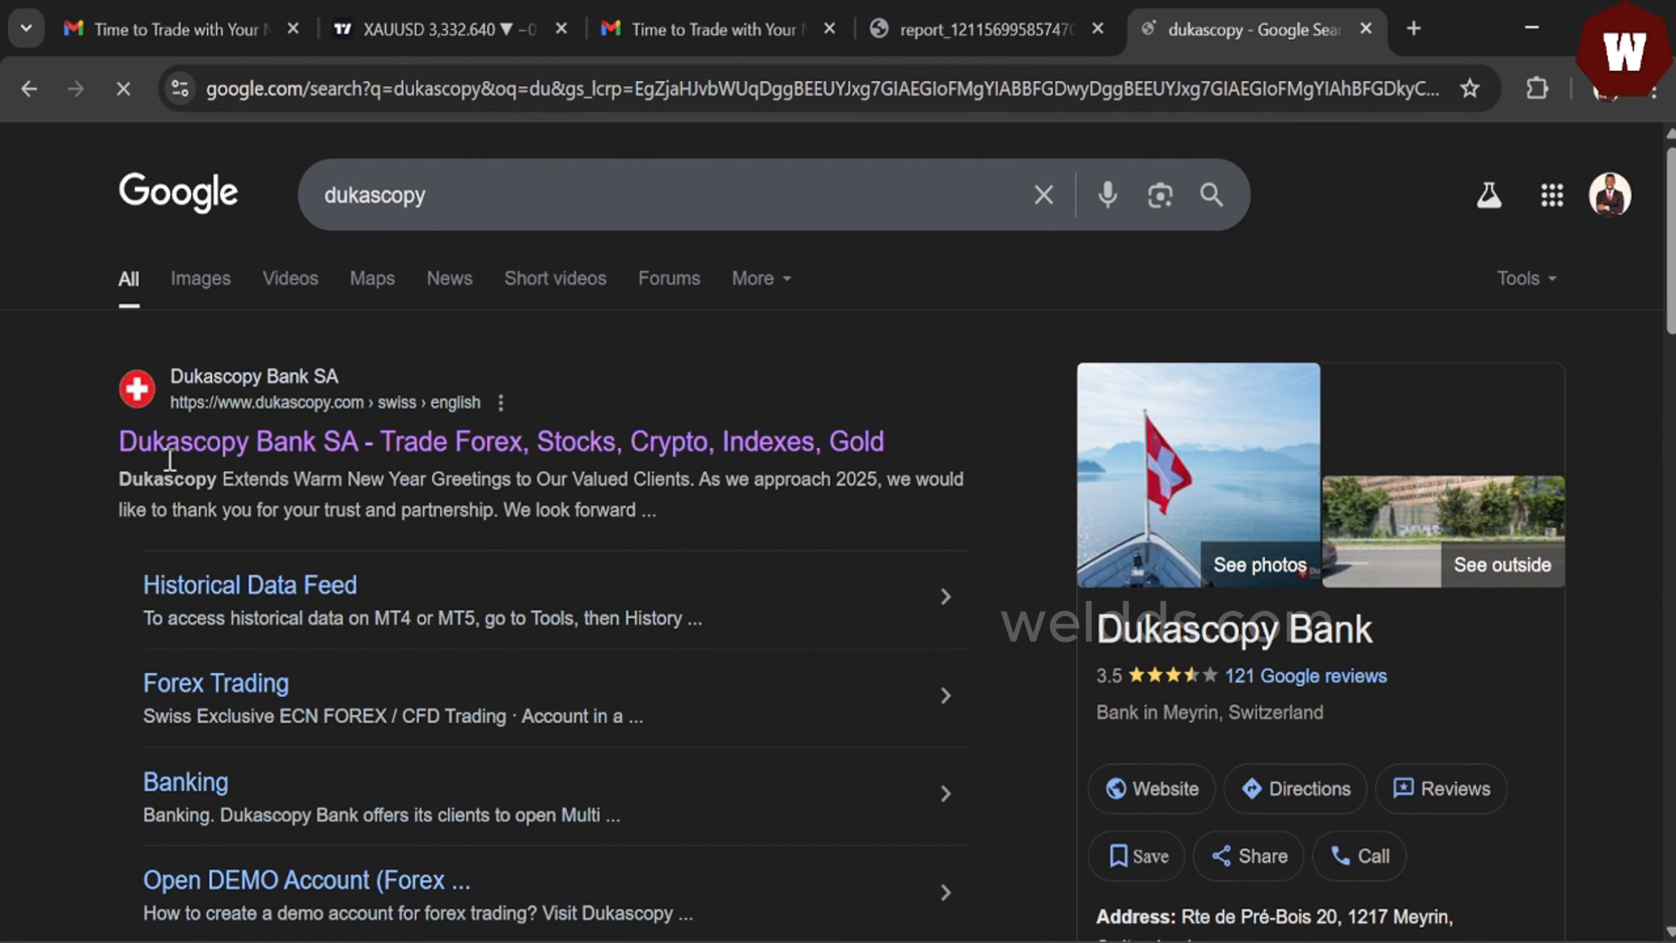
# - Open the Dukascopy Bank website and go to its Forex/CFD Trading Platforms page
pyautogui.click(505, 447)
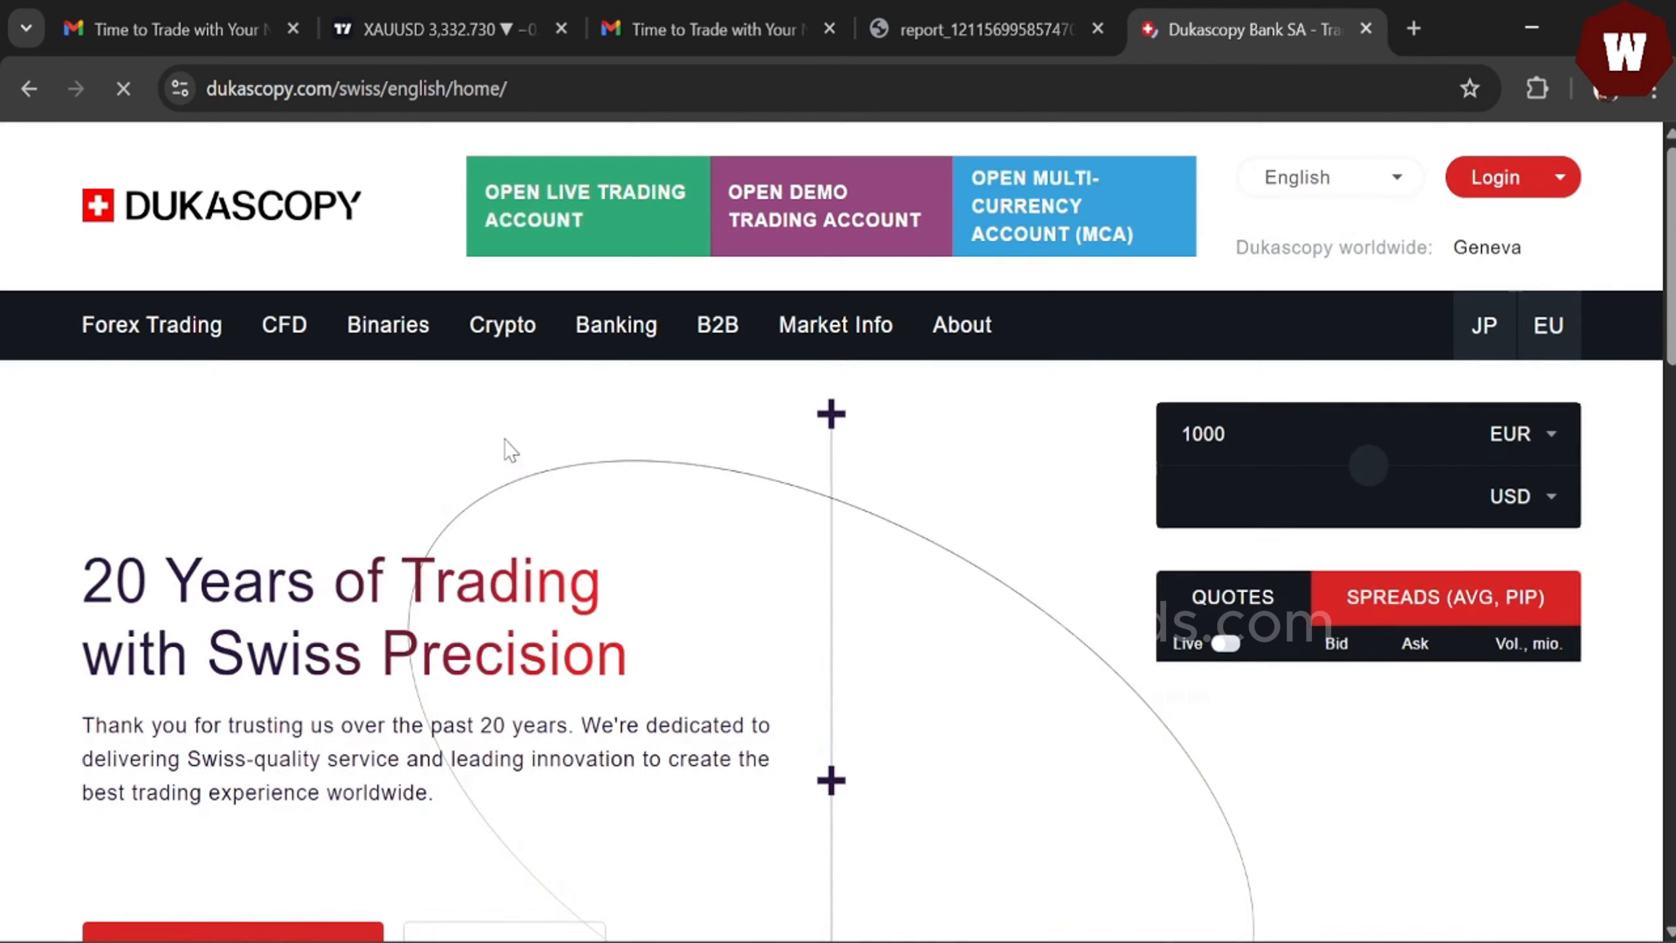
pyautogui.scroll(-10, 839, 495)
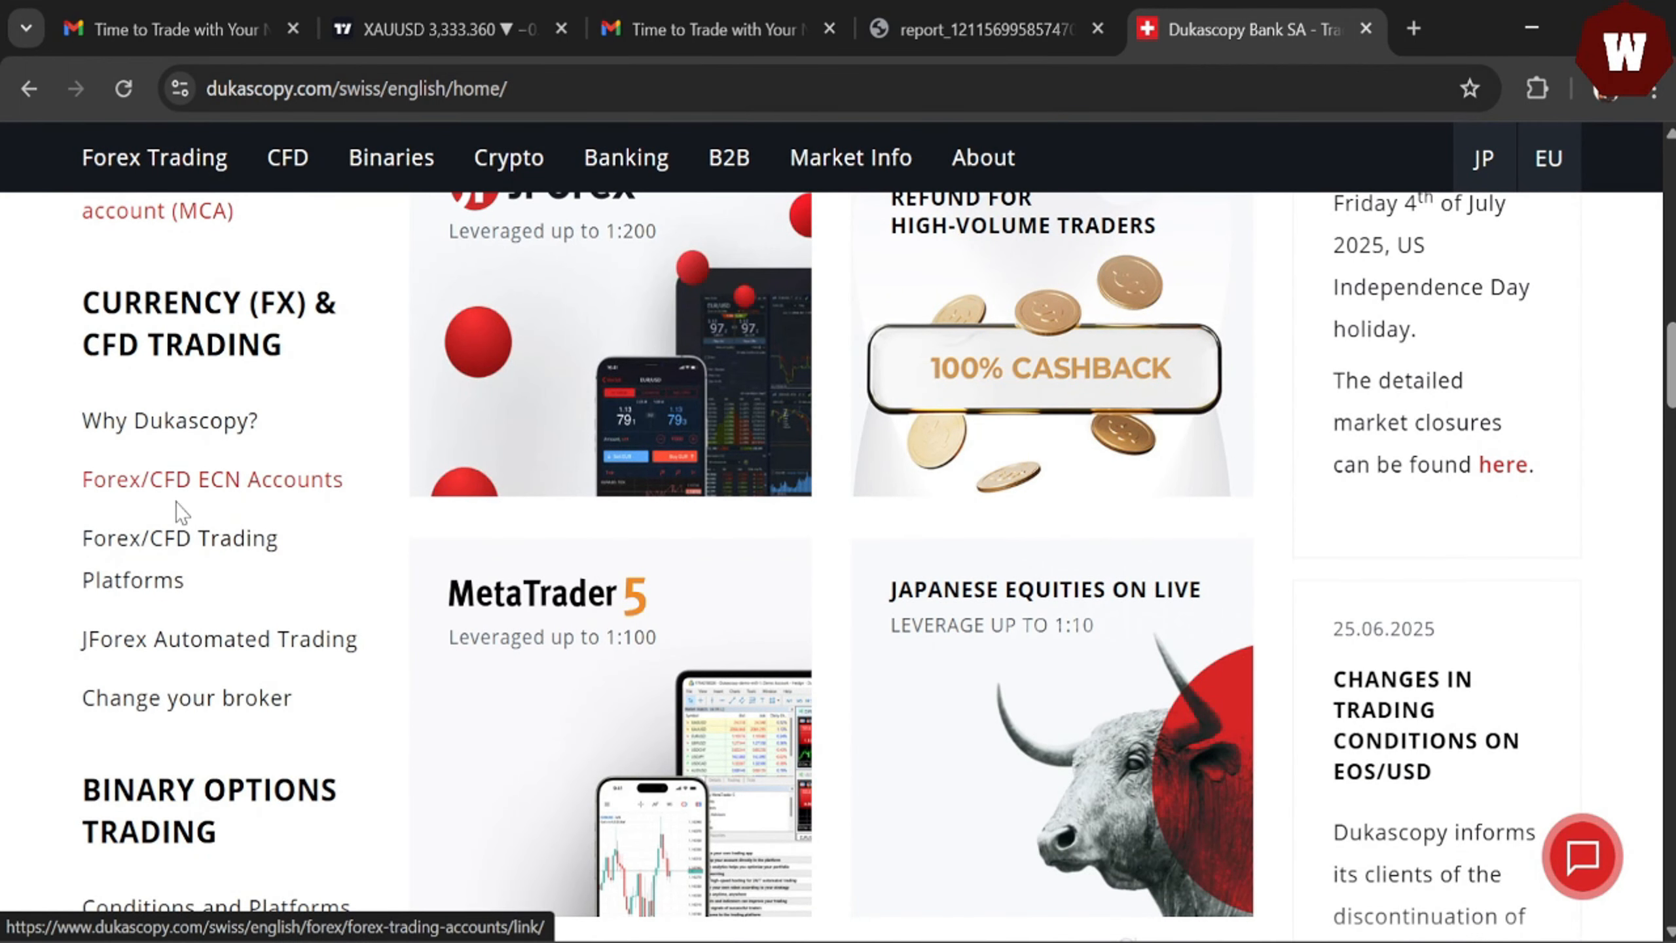
pyautogui.click(181, 553)
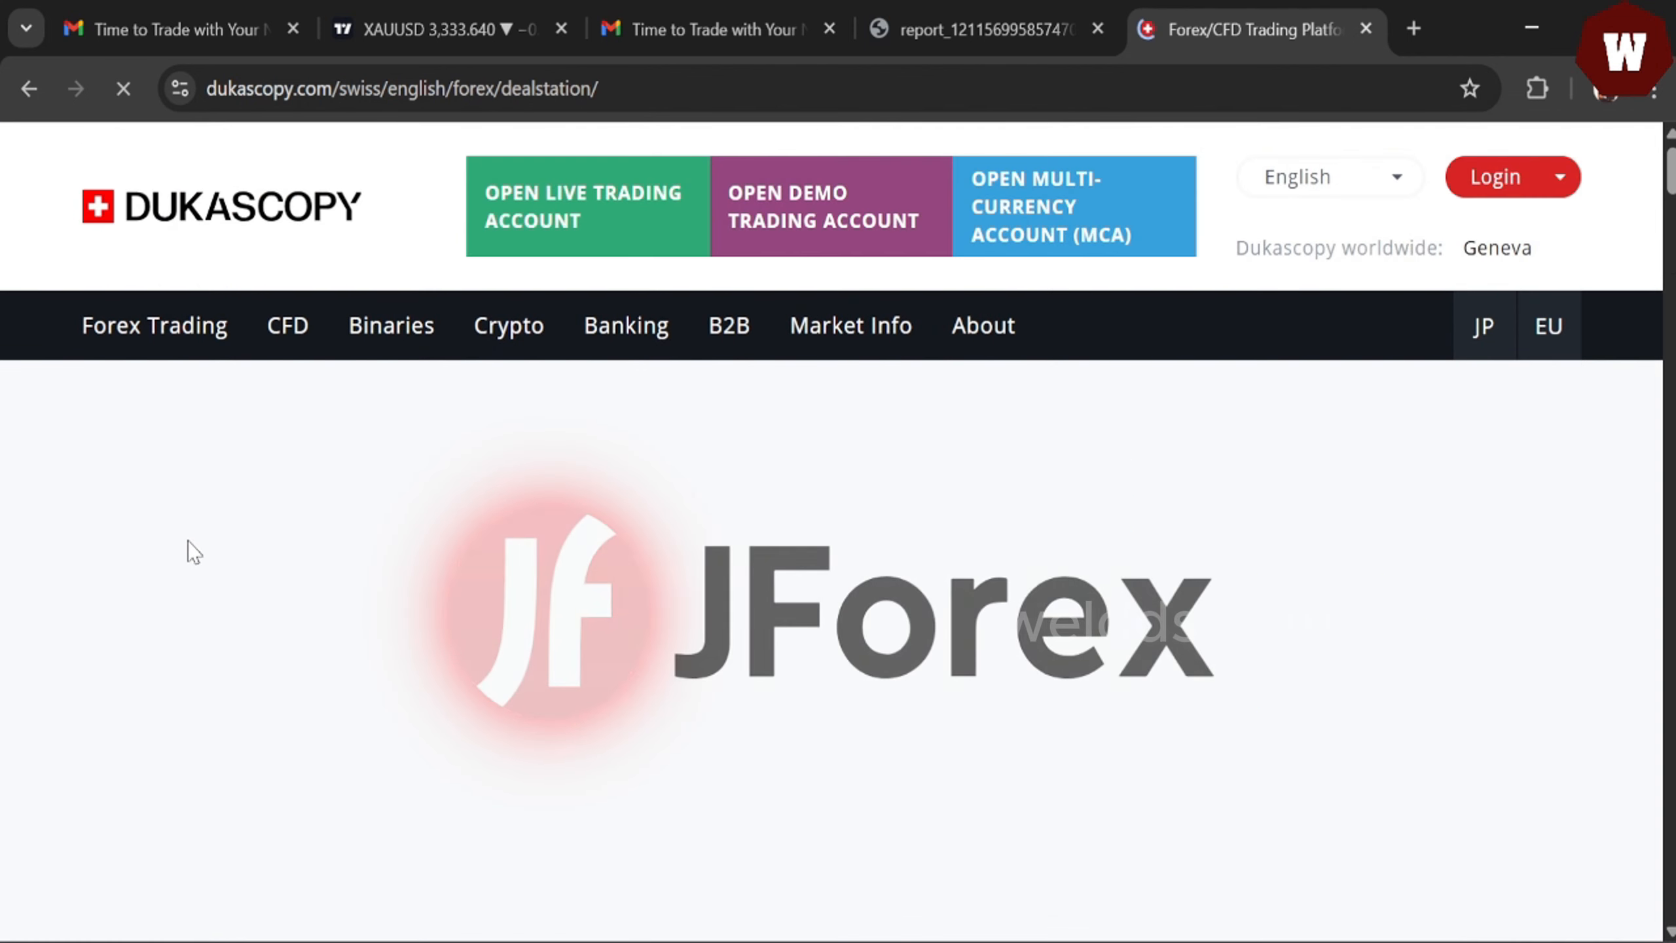
# - Jump to the JForex 4 Desktop section and open the Install for Windows download options
pyautogui.scroll(-3, 831, 532)
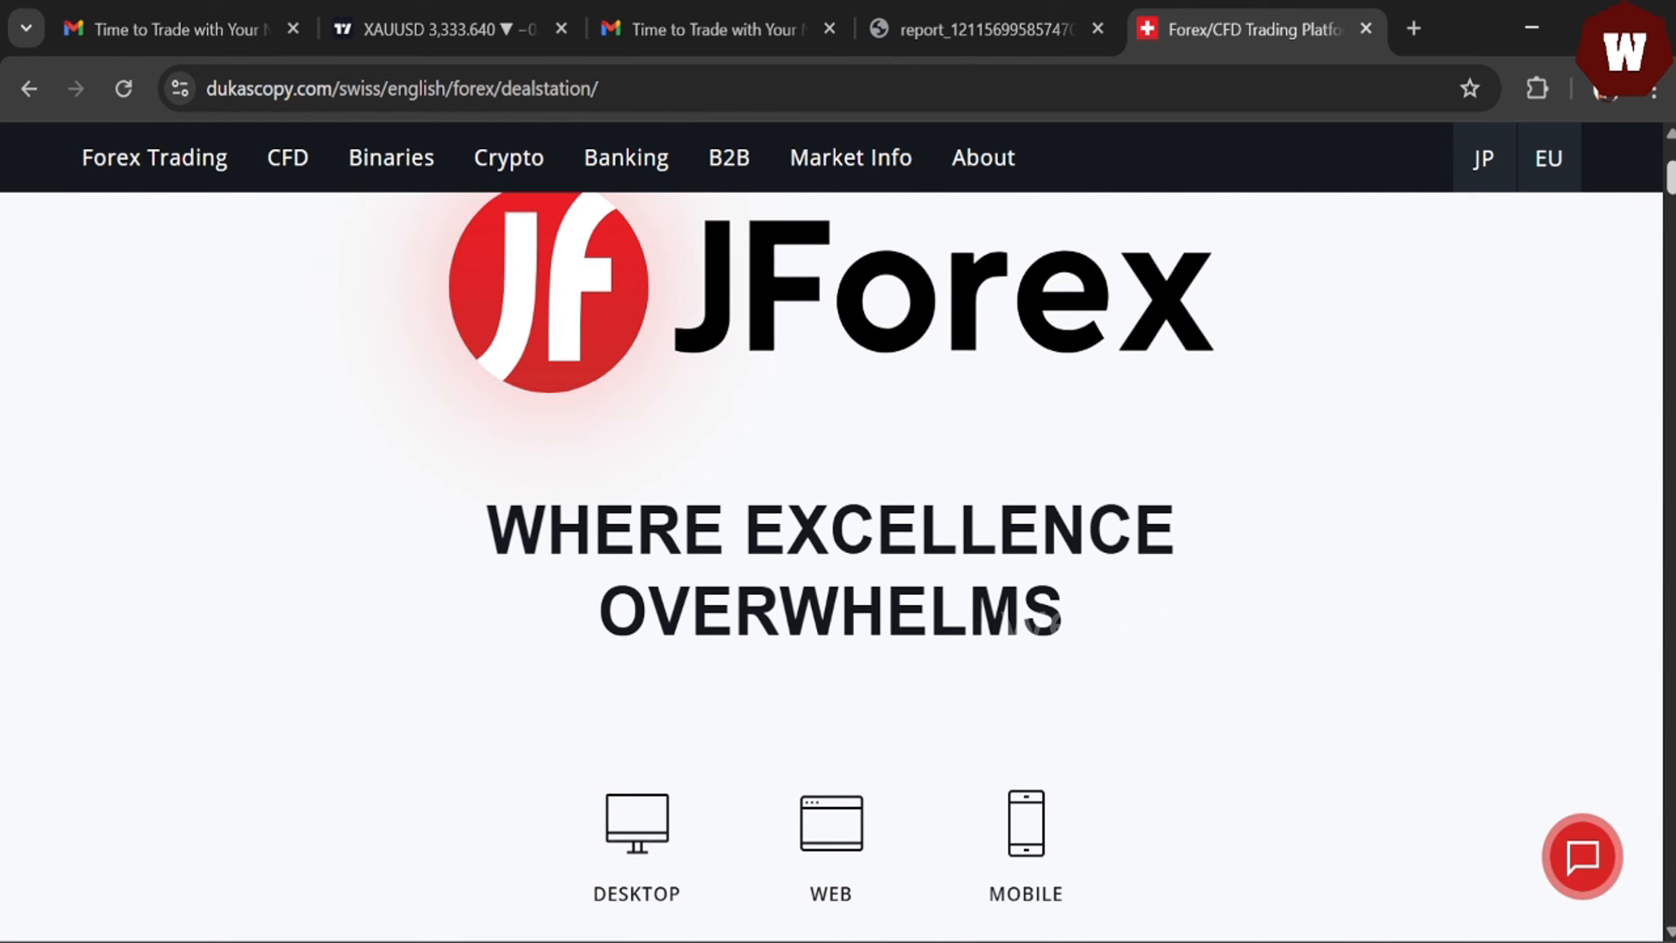
pyautogui.scroll(-3, 831, 567)
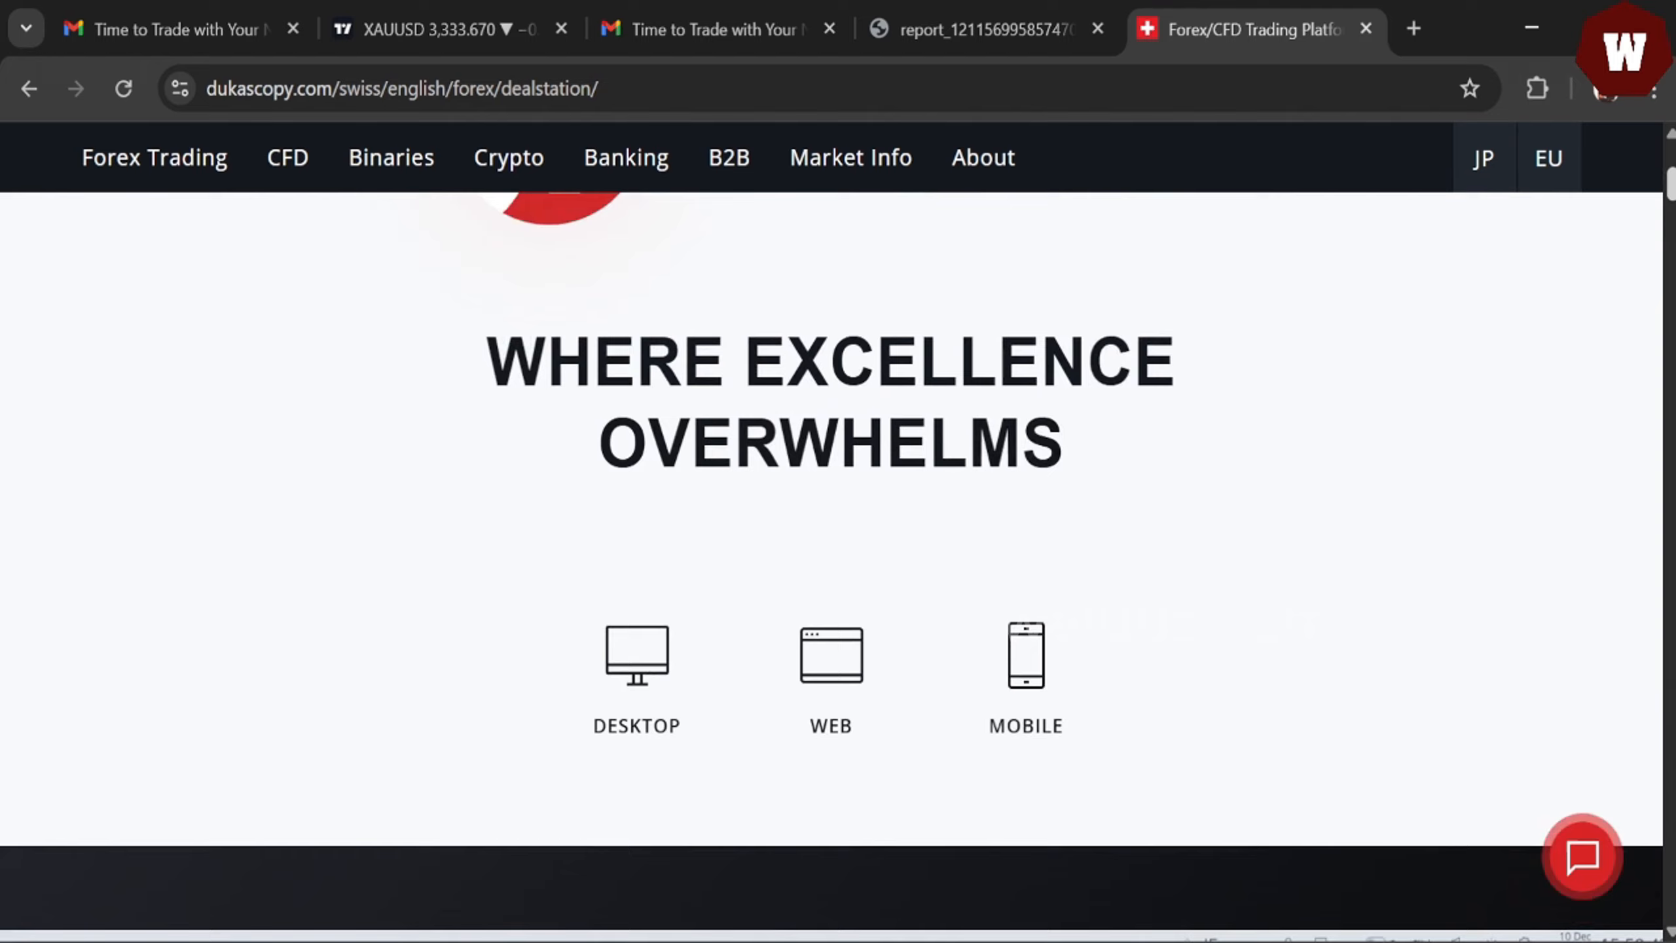
pyautogui.scroll(-5, 700, 501)
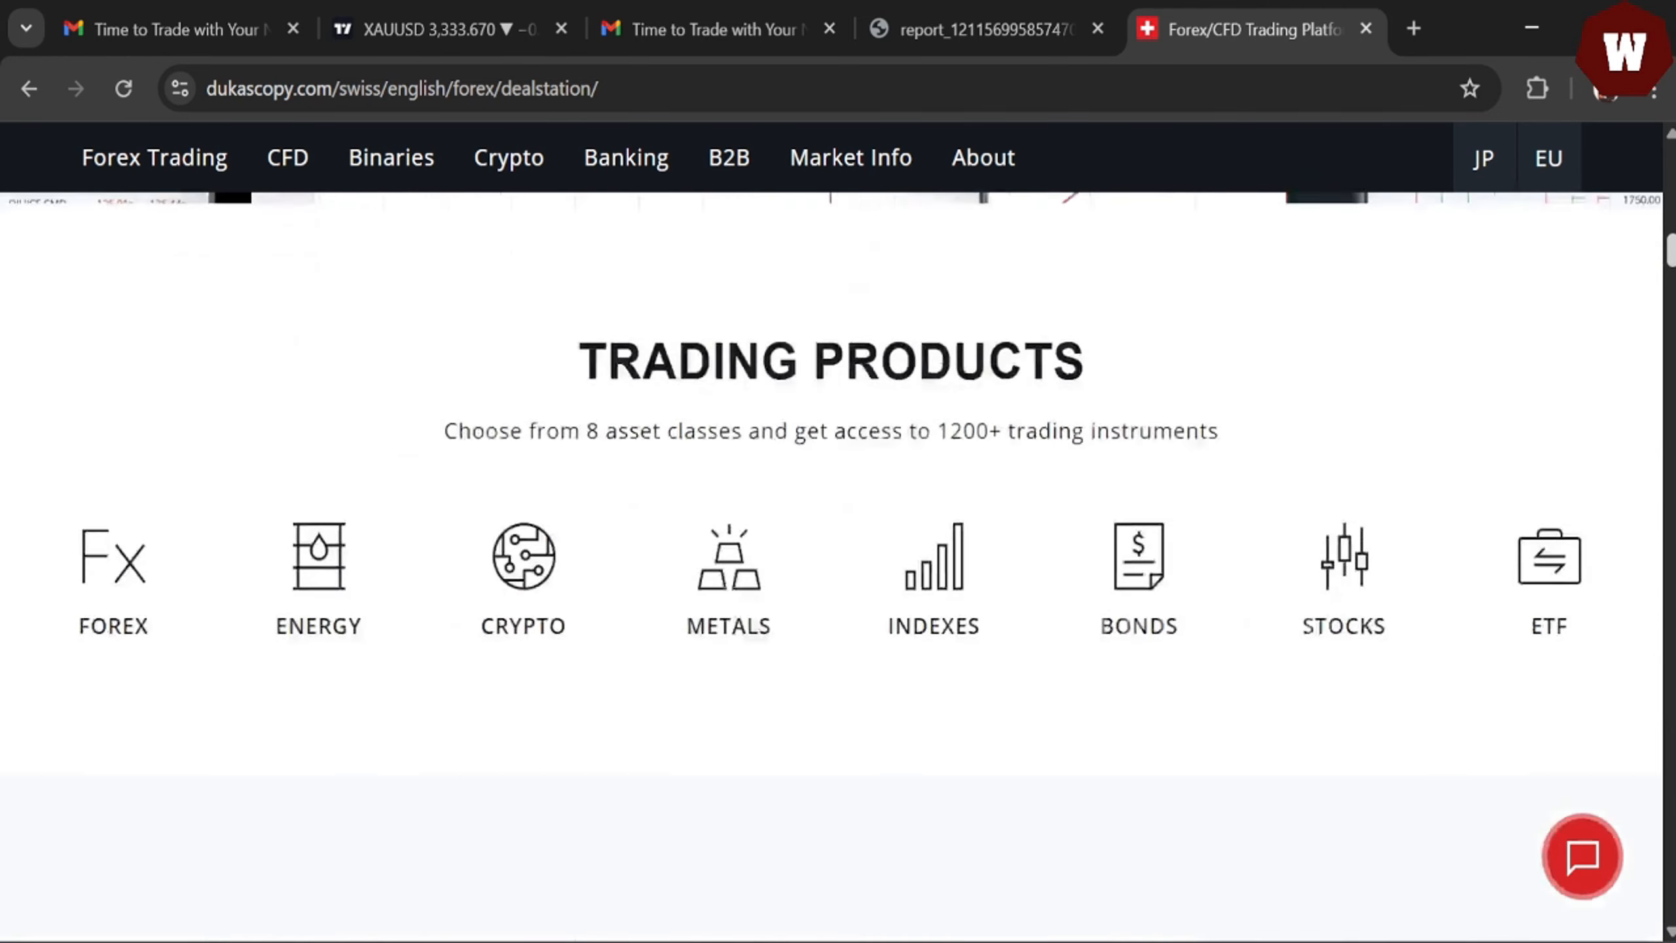
pyautogui.scroll(-10, 701, 501)
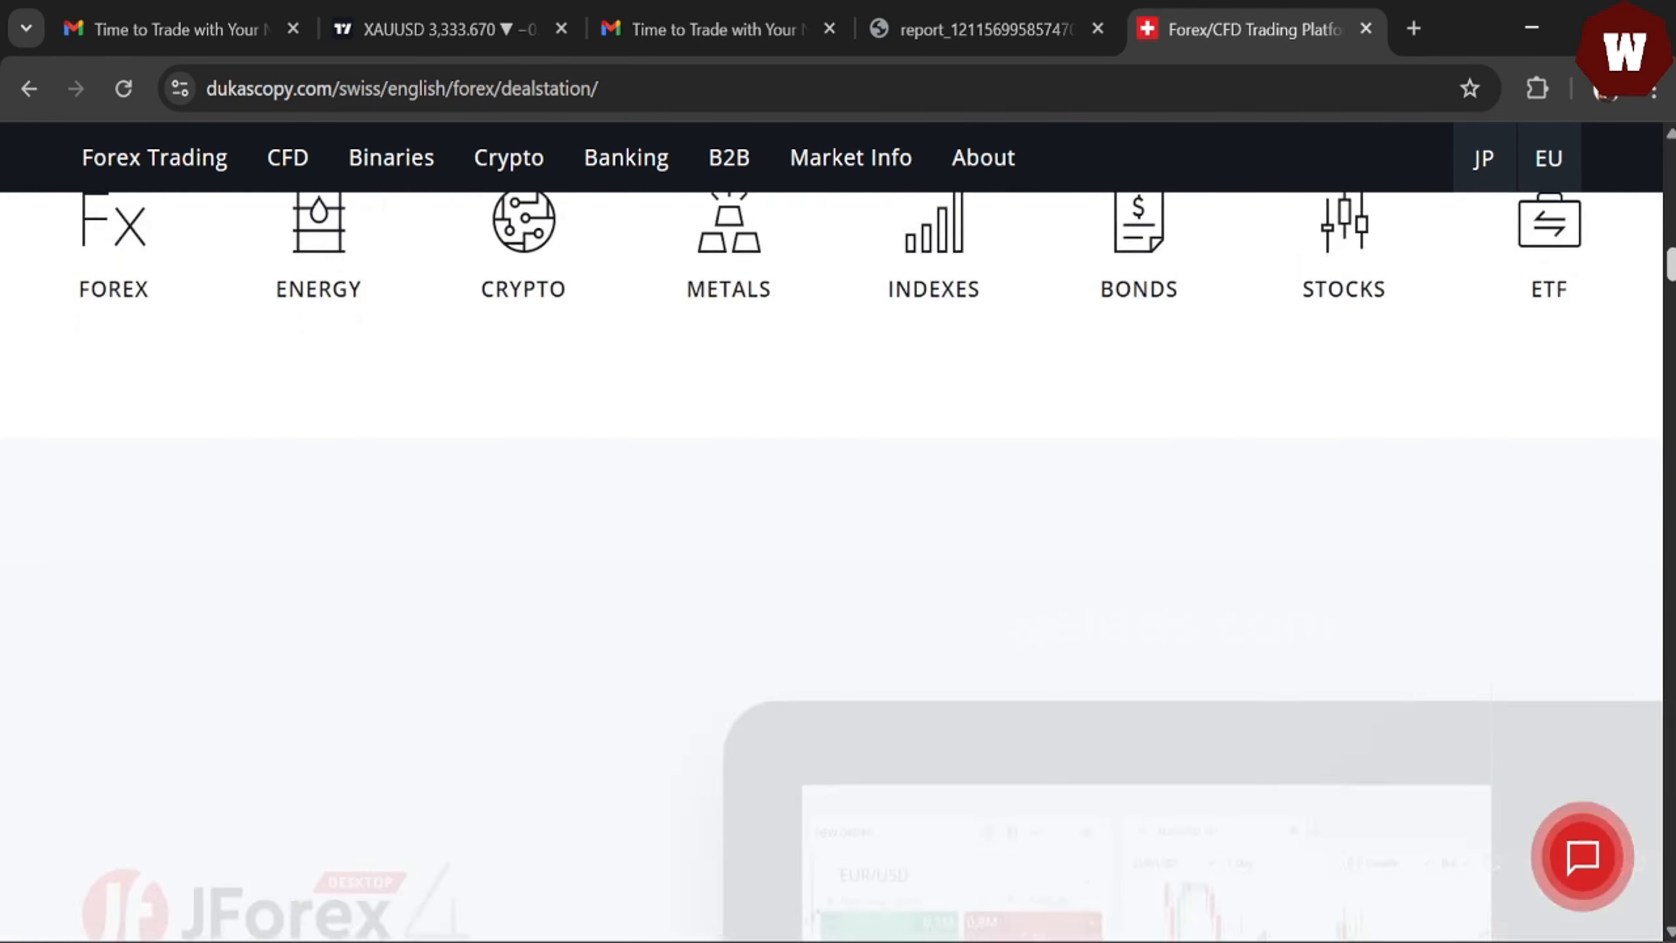
pyautogui.click(636, 515)
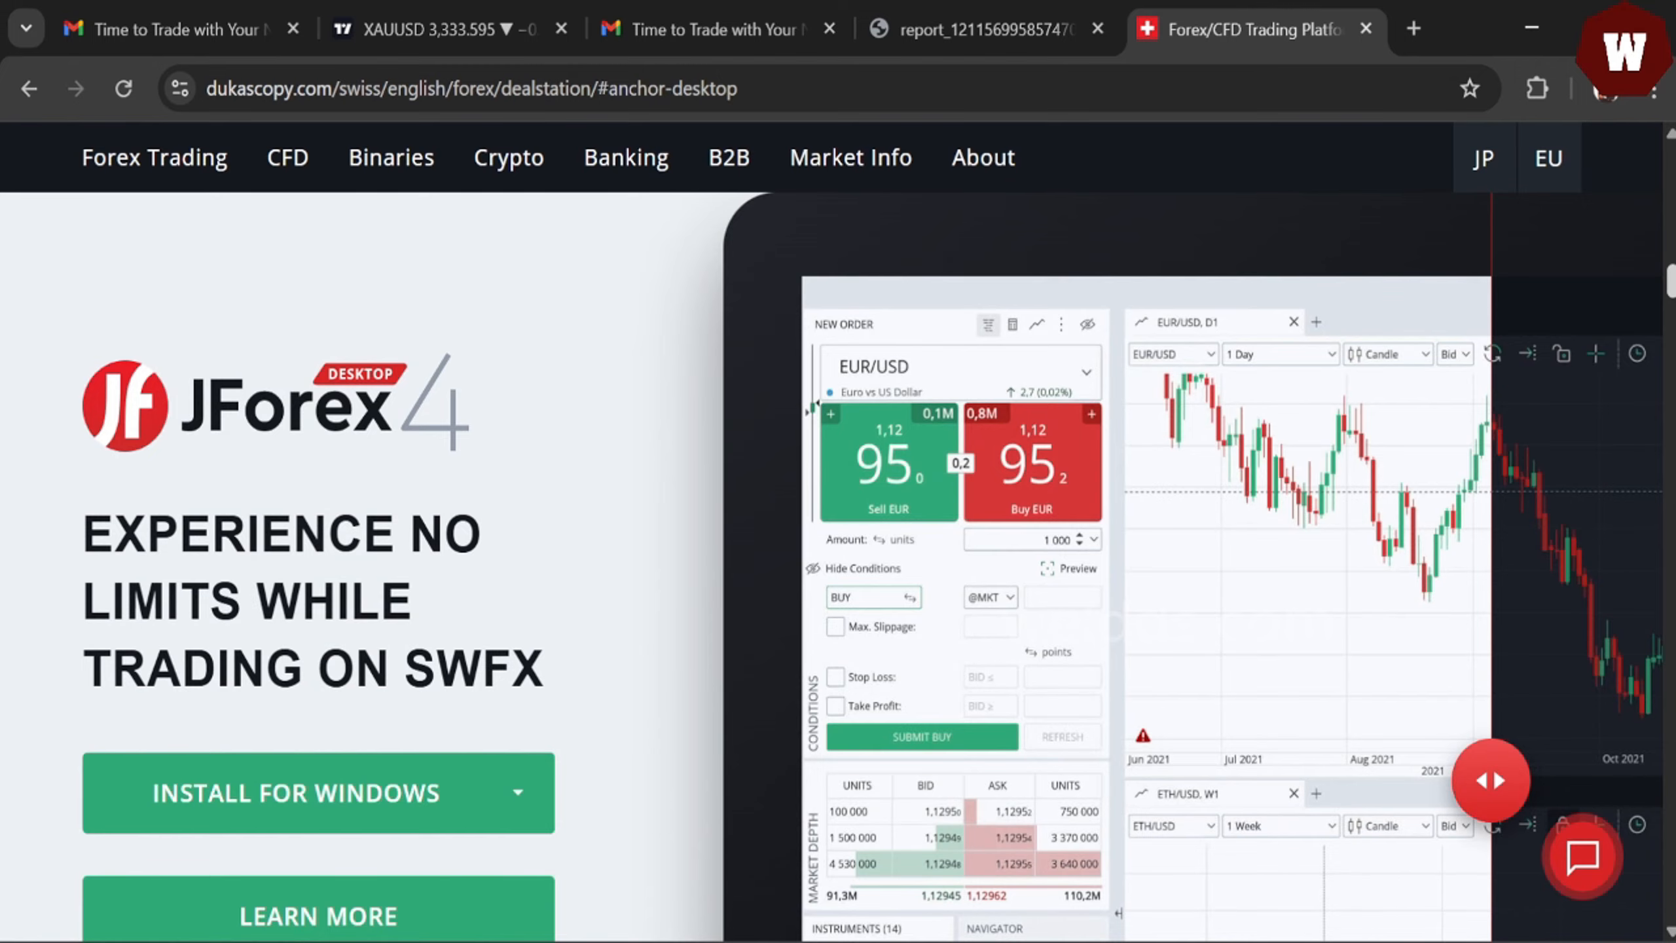
pyautogui.scroll(-5, 760, 434)
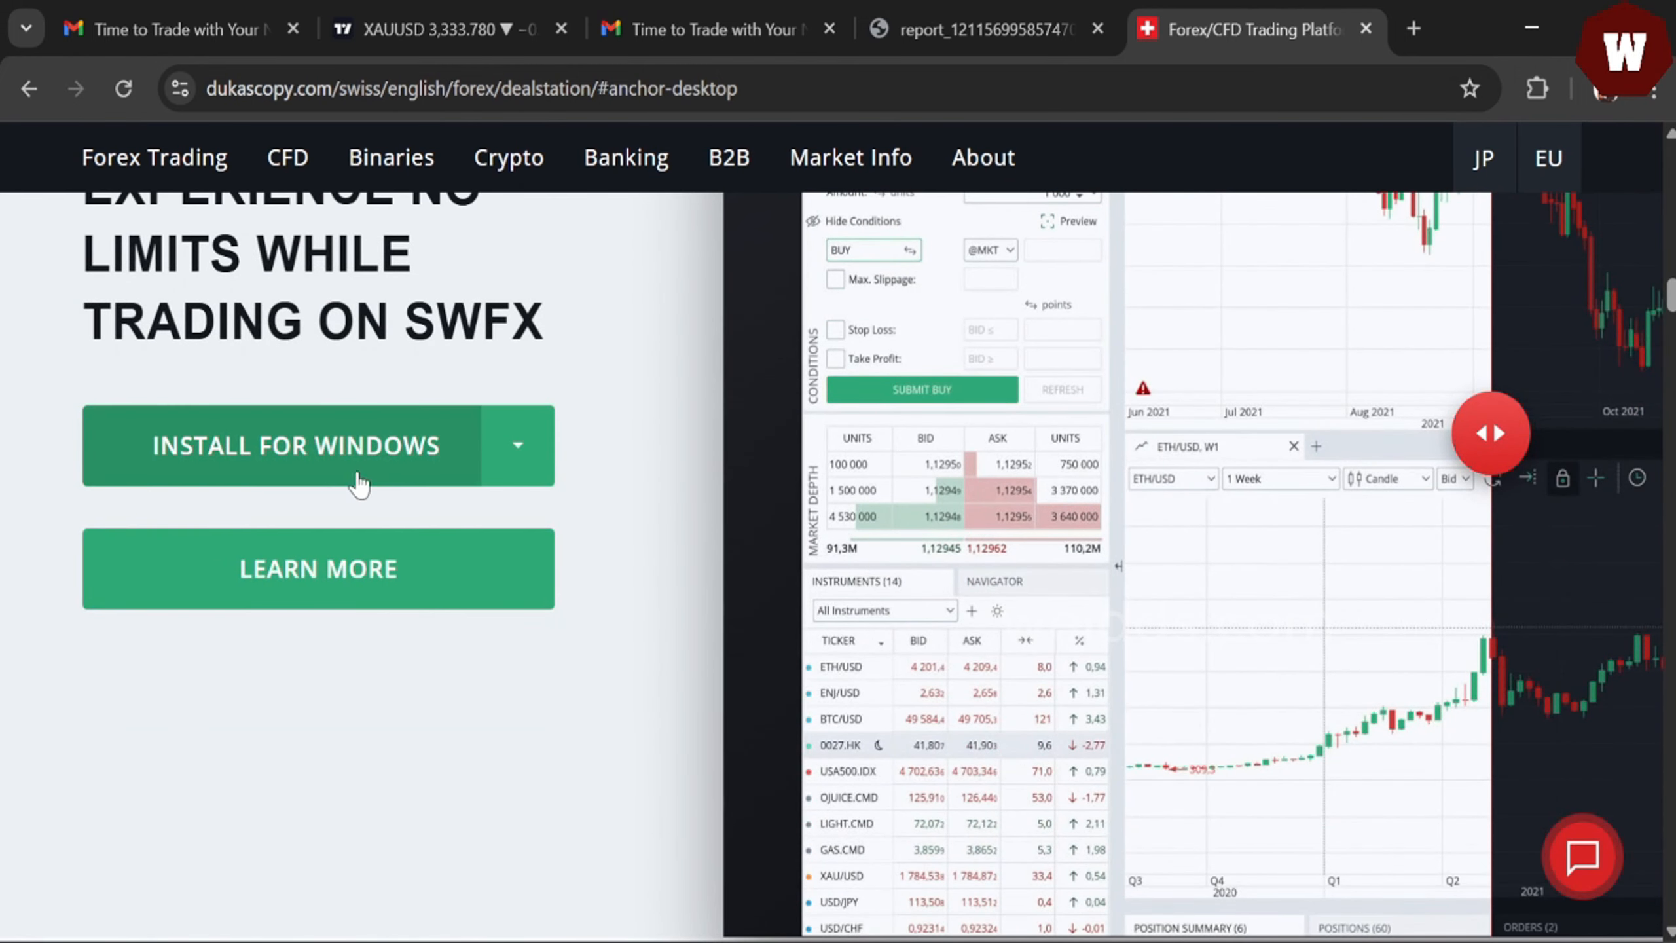
pyautogui.click(513, 473)
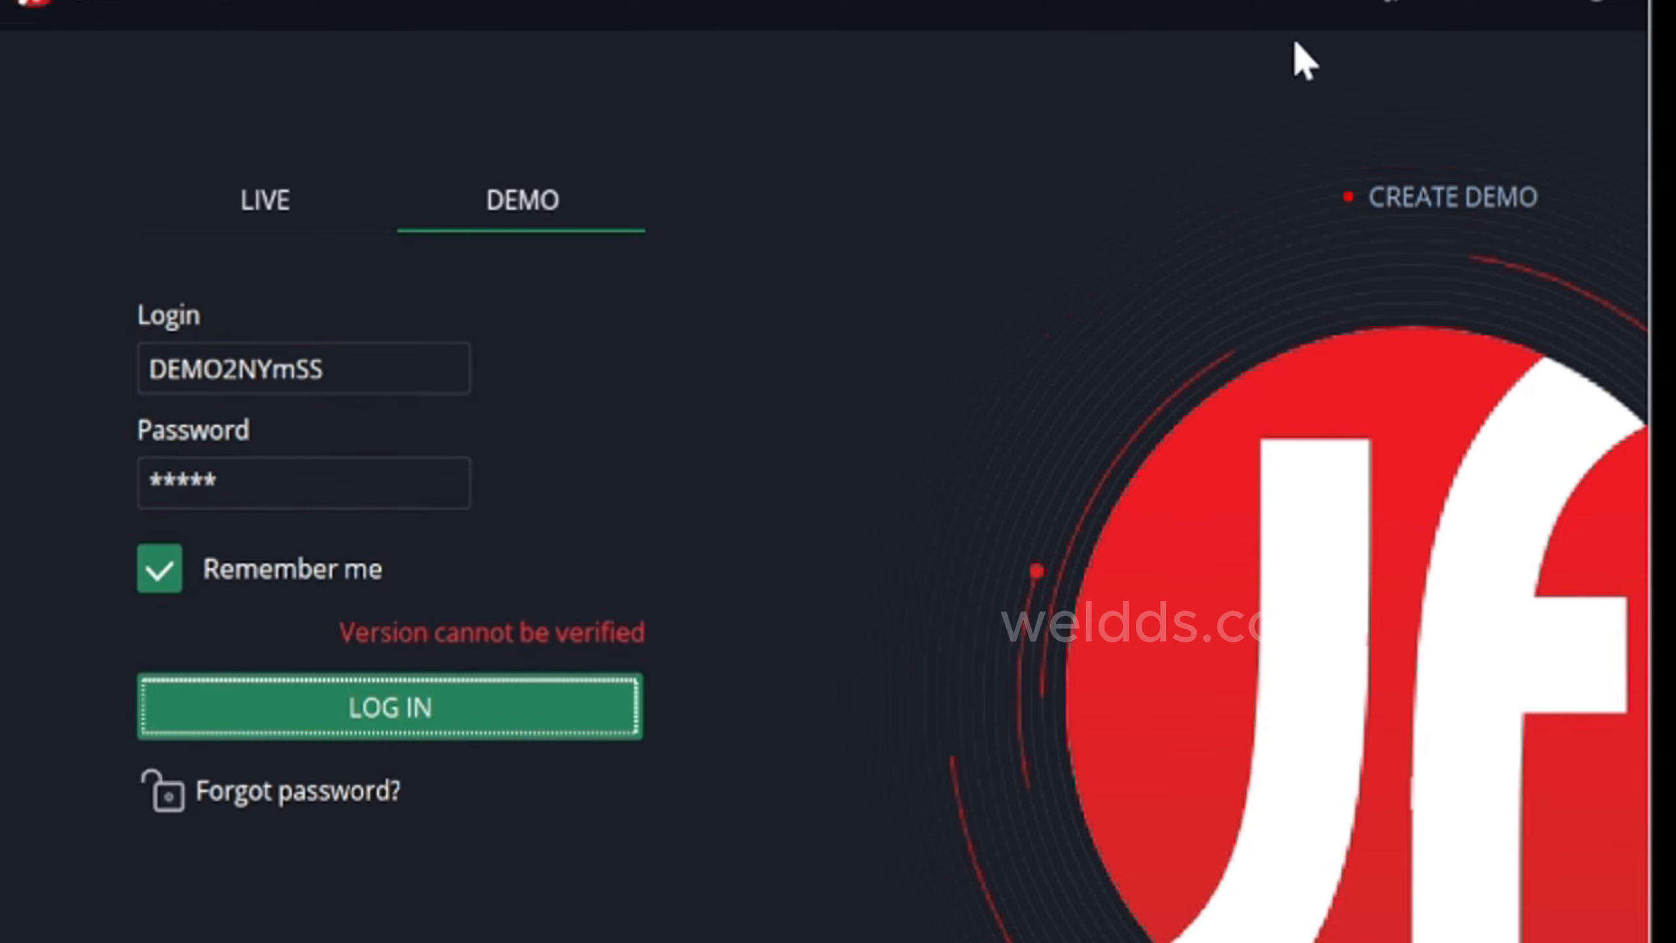
# - Open Create Demo from the JForex login screen and review the Open DEMO Account form fields
pyautogui.click(1430, 198)
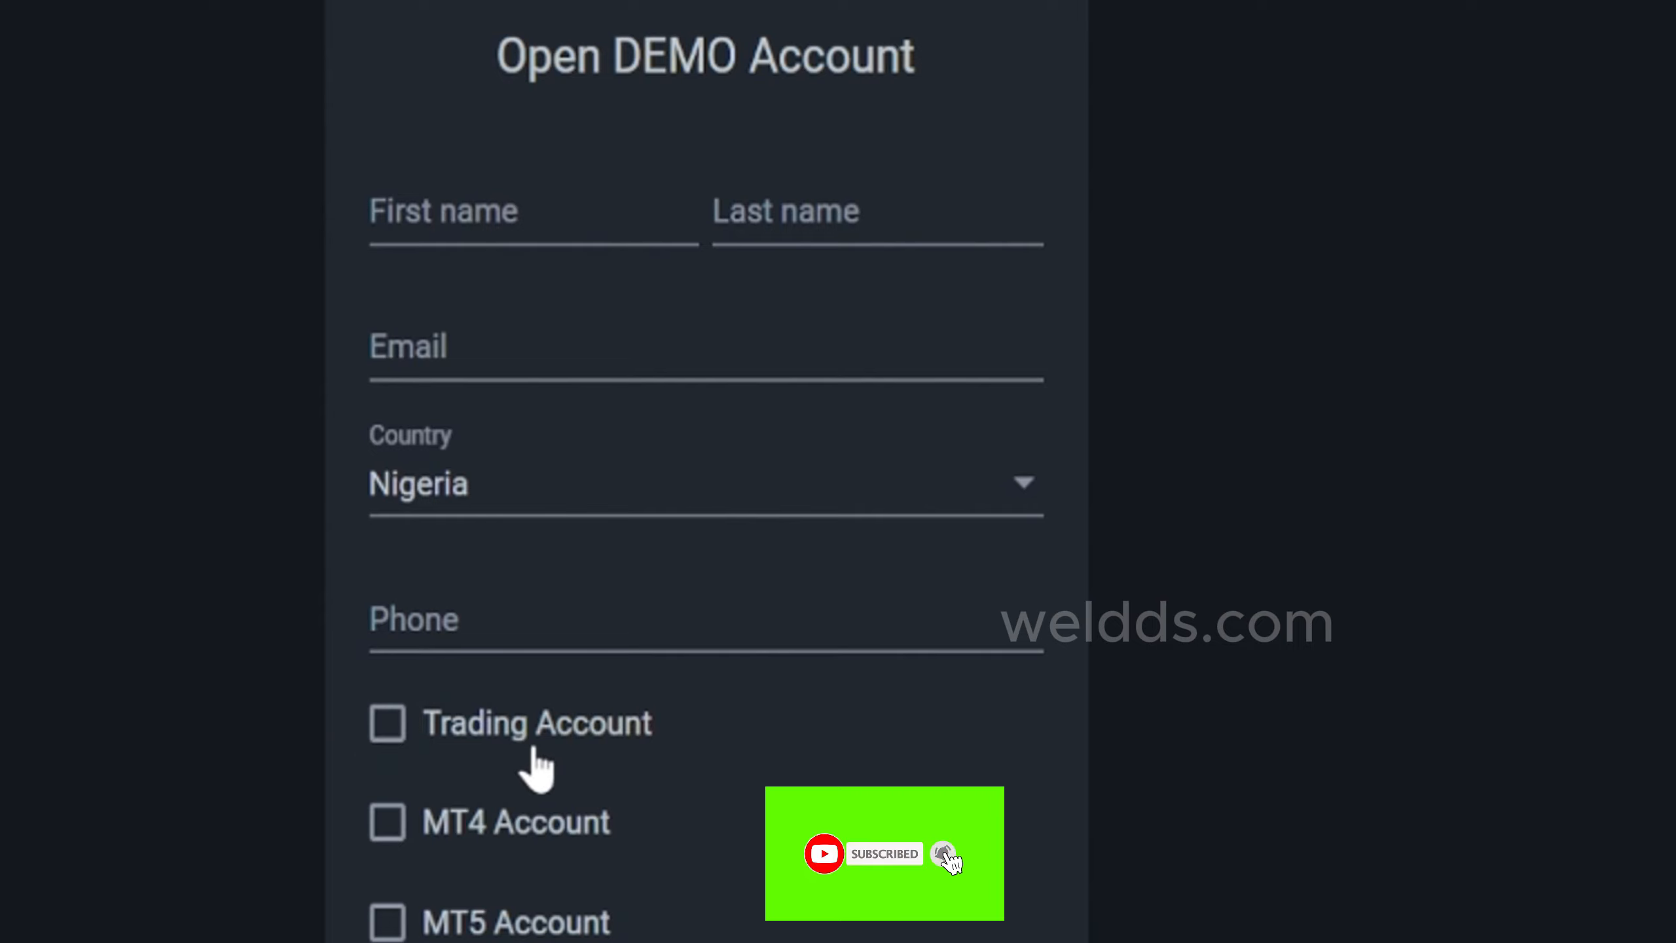
pyautogui.scroll(-2, 1661, 693)
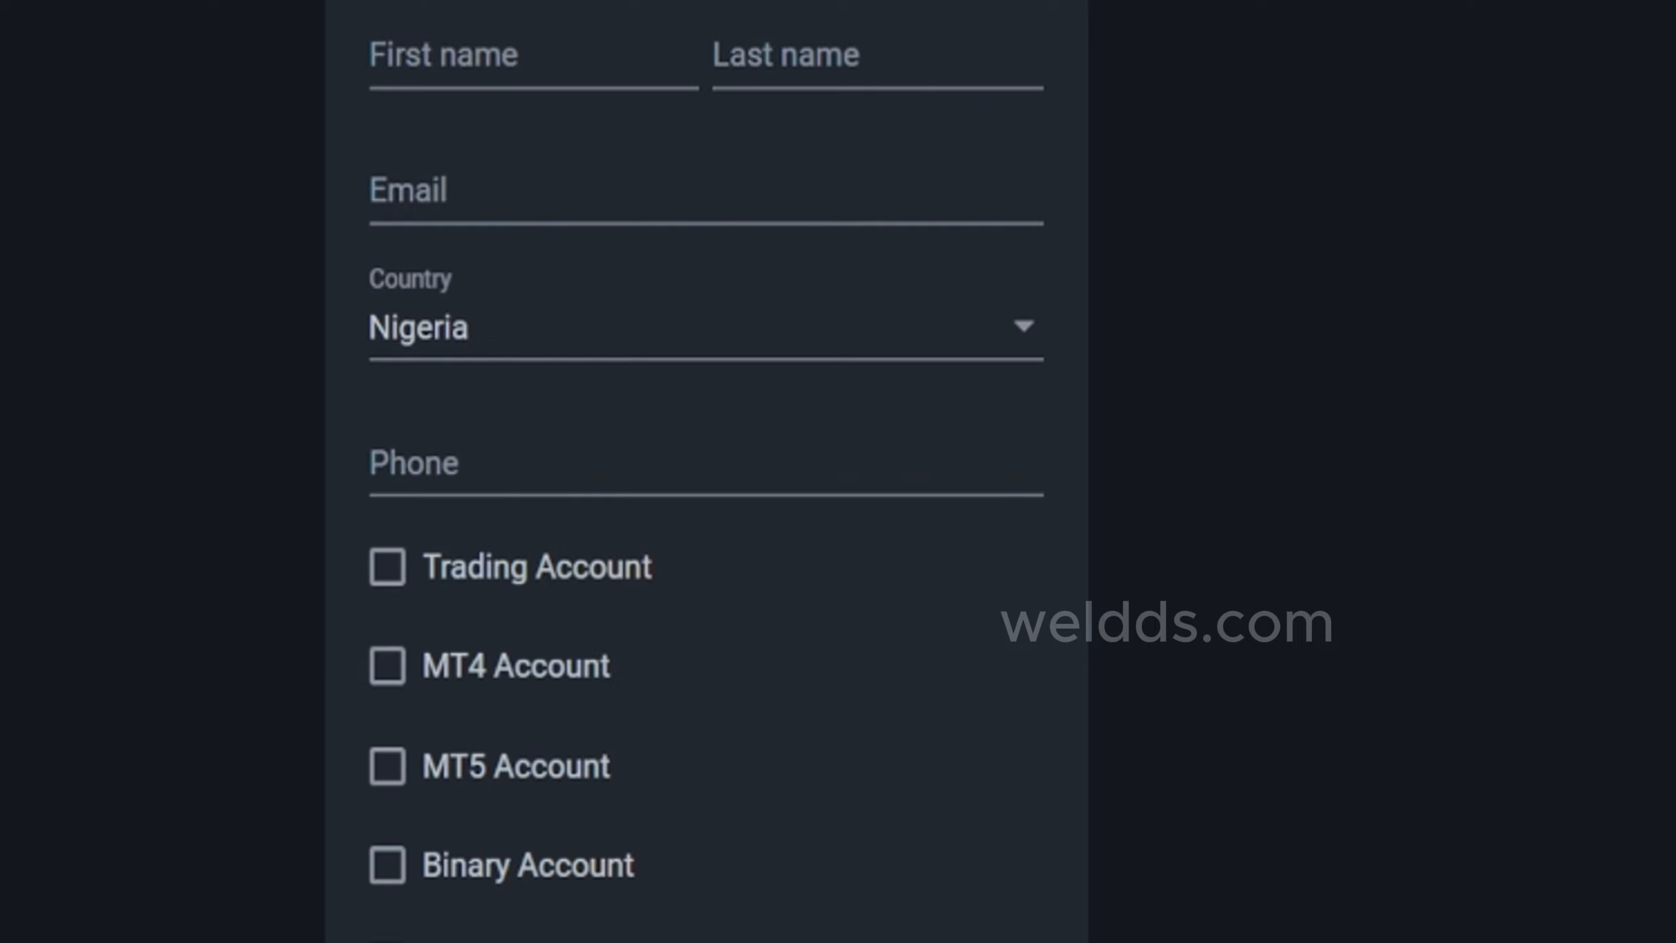
pyautogui.scroll(2, 705, 471)
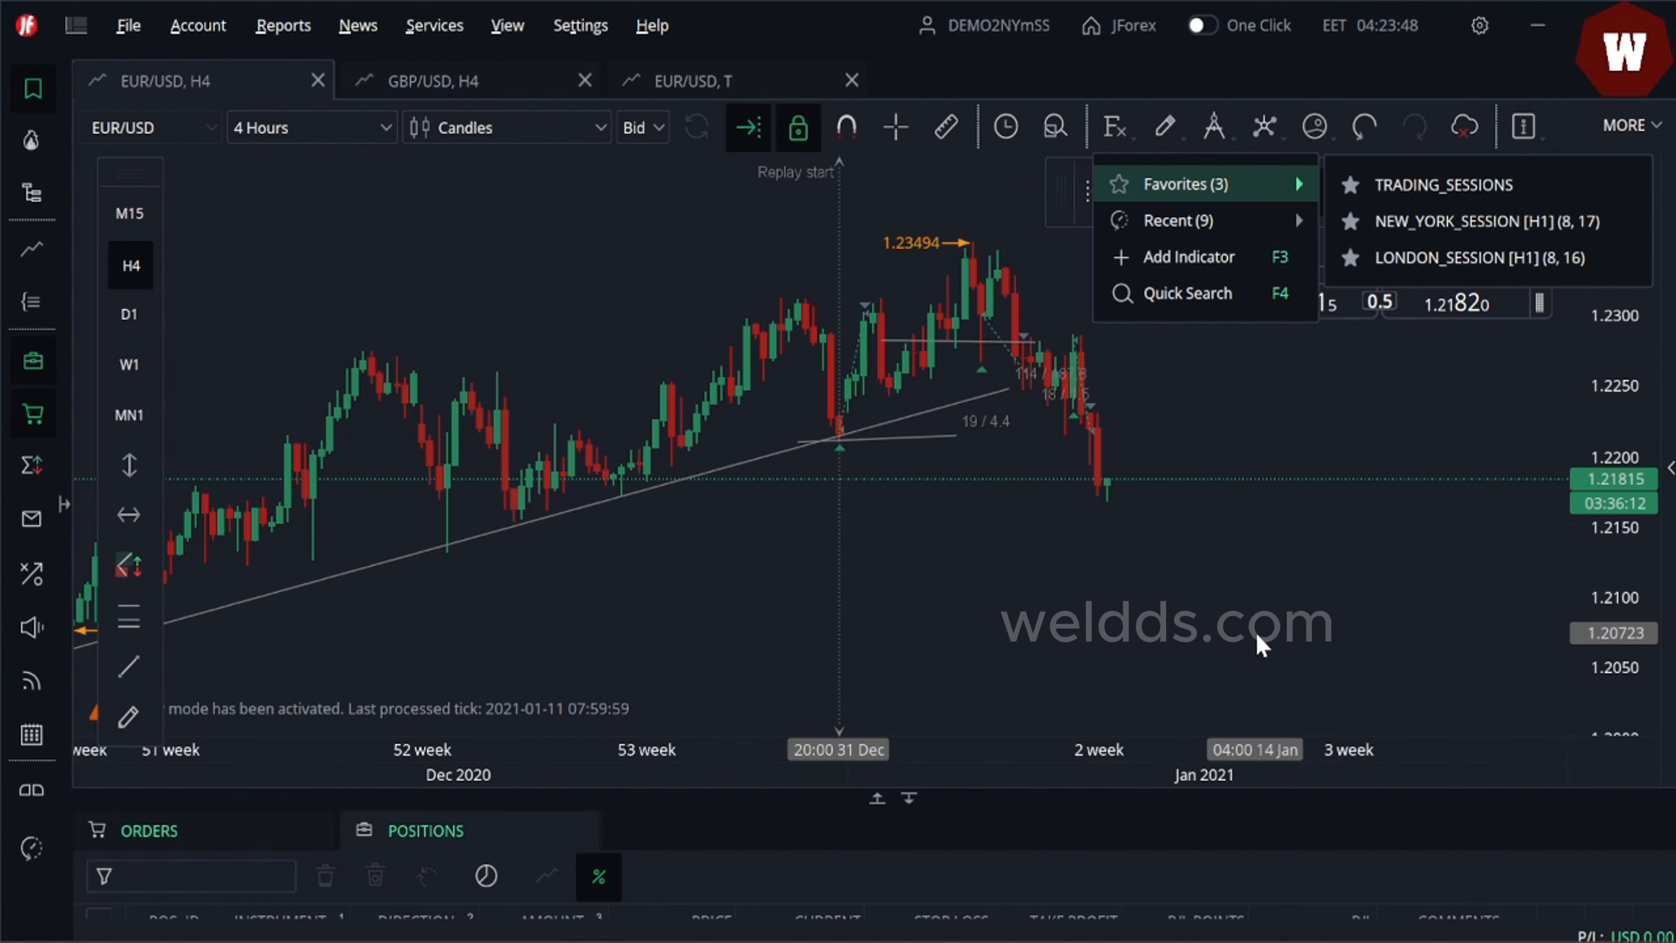
# - Dismiss the indicator menu and pan the 4-hour chart back toward the replay start
pyautogui.click(1311, 459)
pyautogui.moveTo(1310, 459); pyautogui.dragTo(1138, 490)
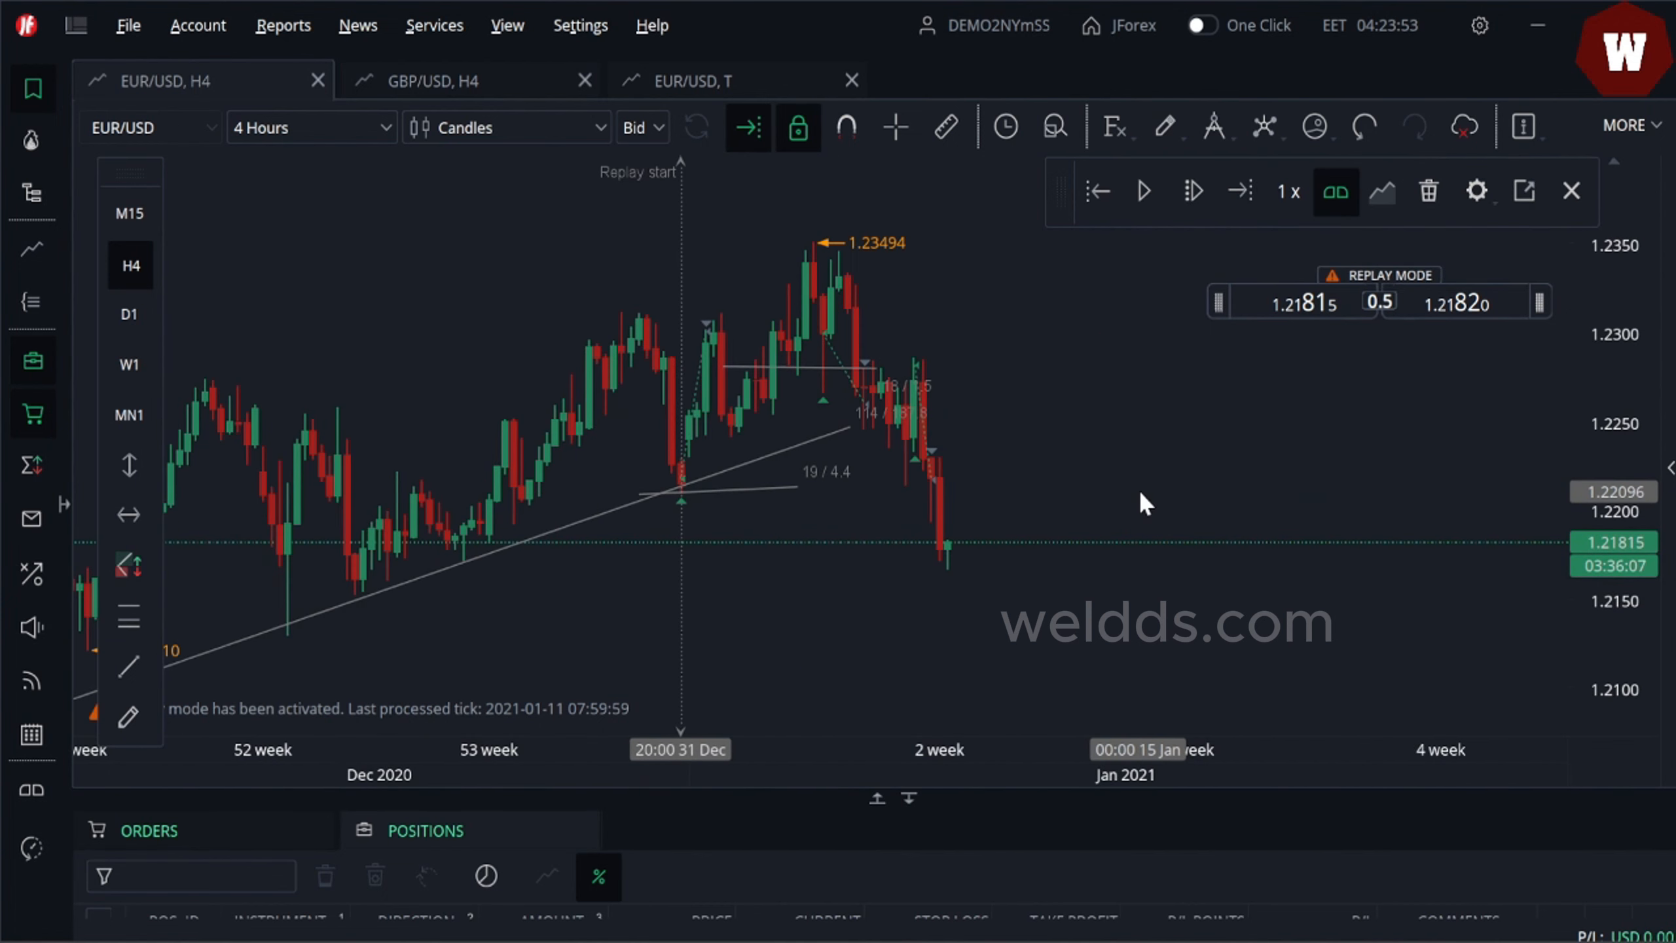